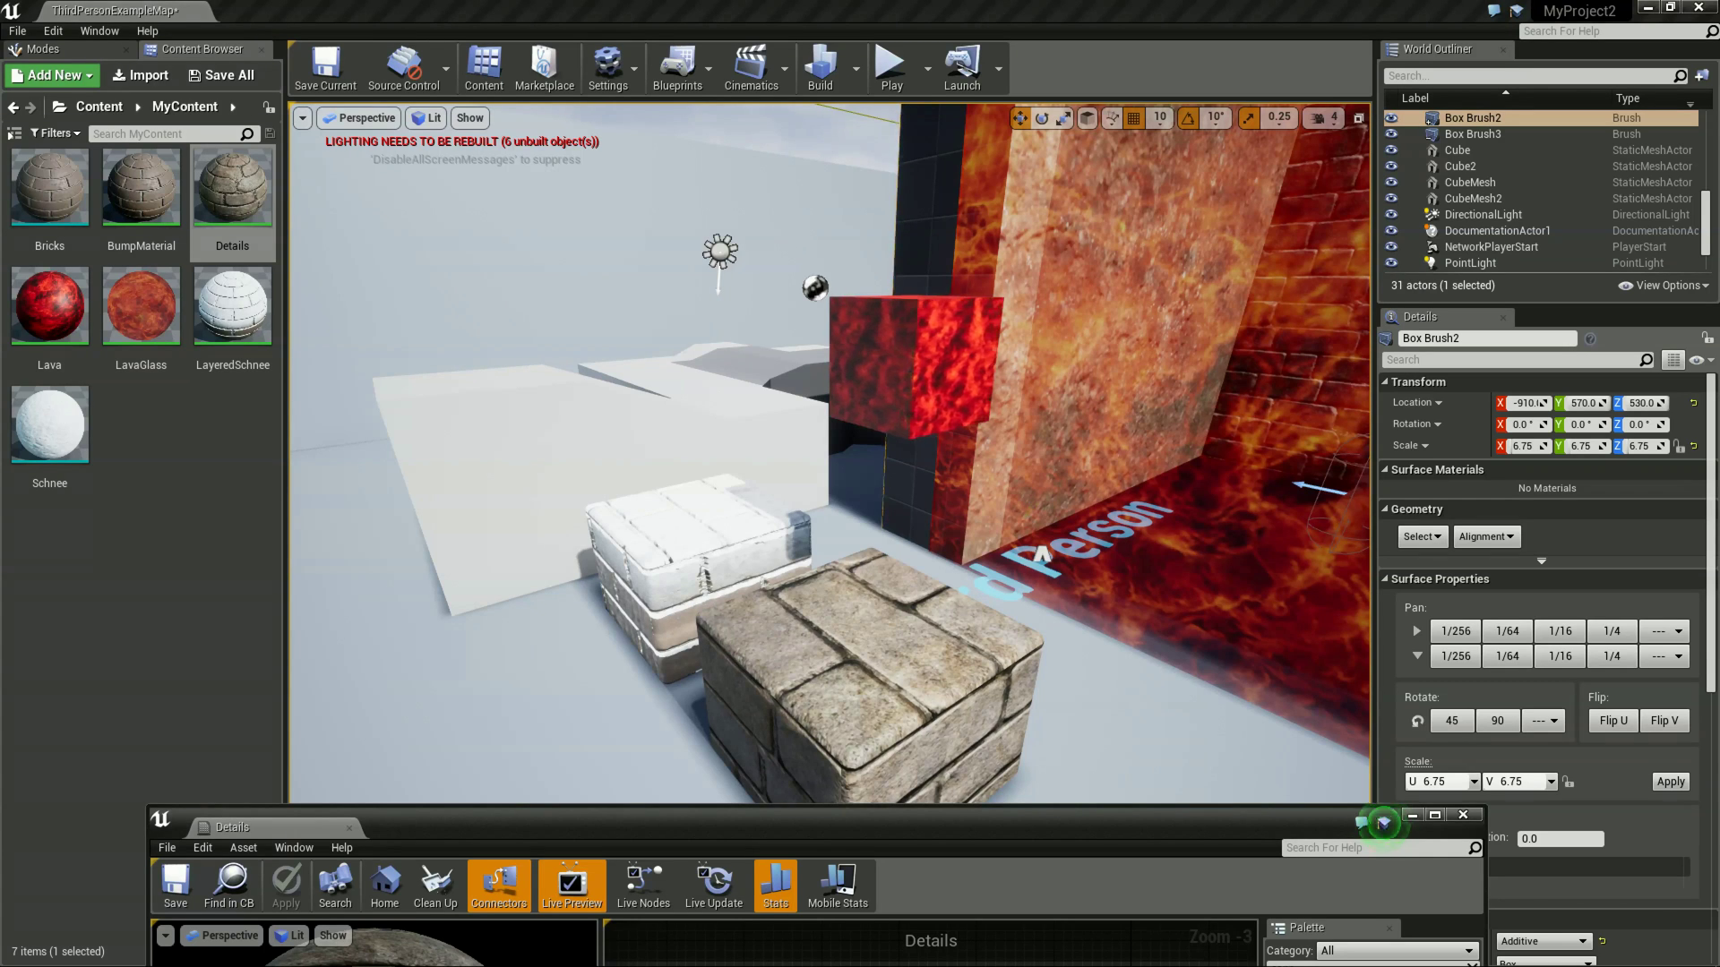
# - Fly the camera past the brick block and lava wall, then close the Details material editor
pyautogui.click(1384, 822)
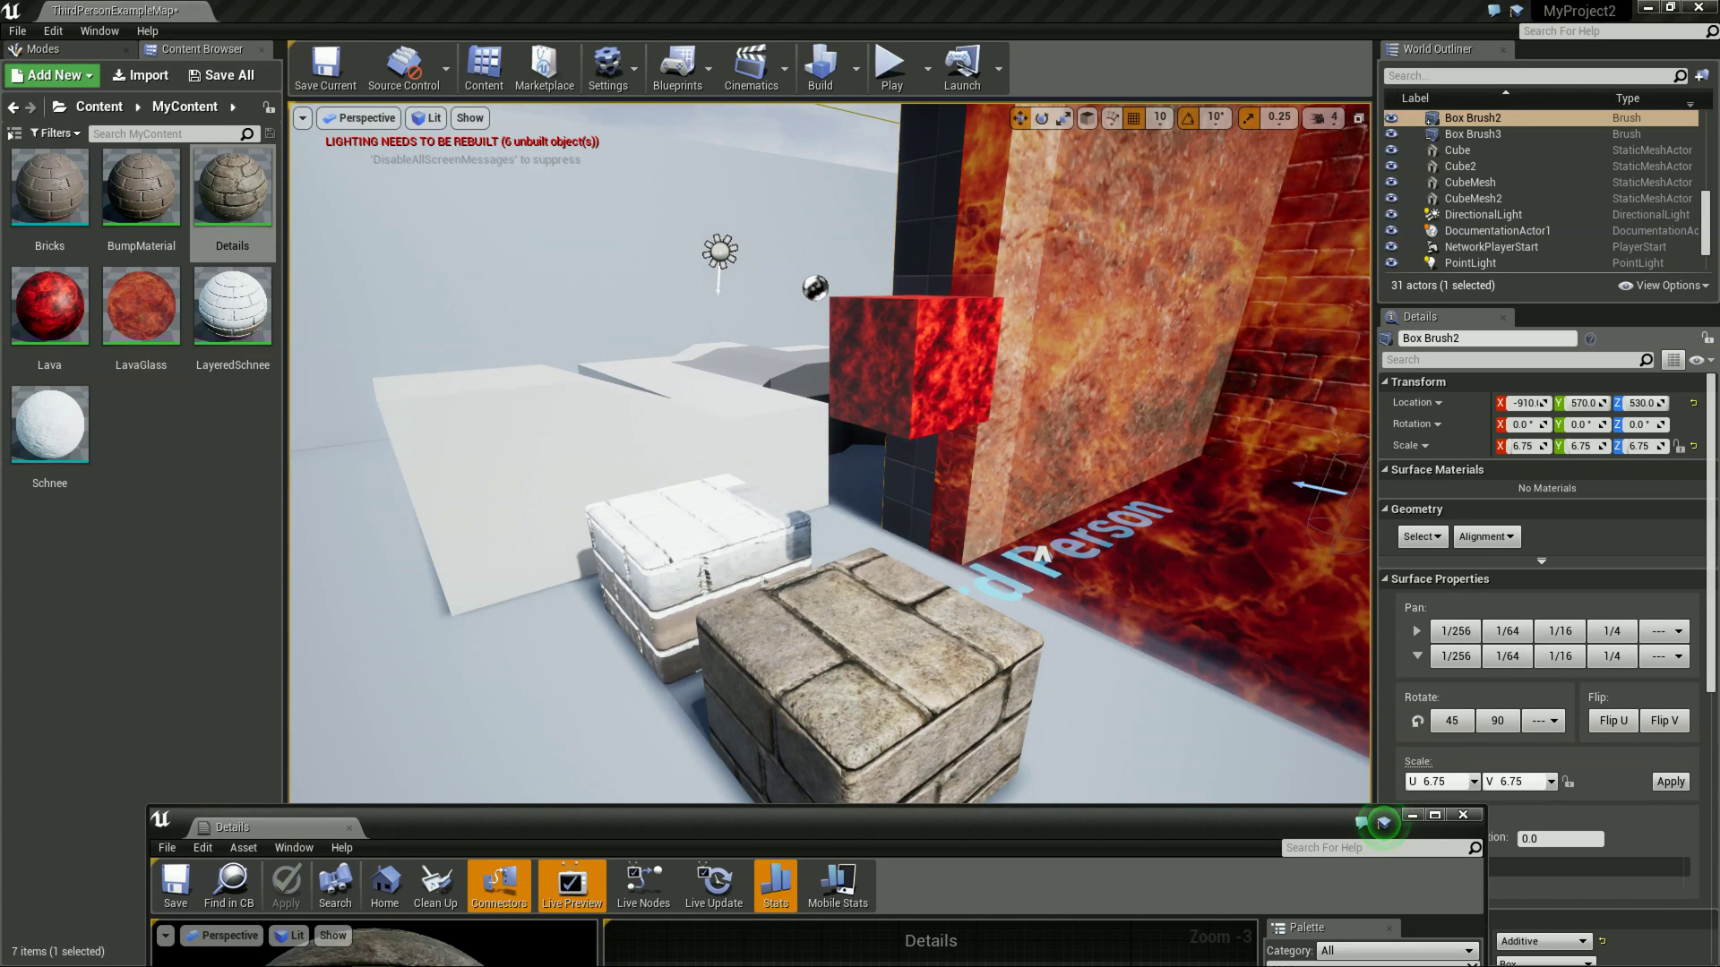
pyautogui.click(1384, 822)
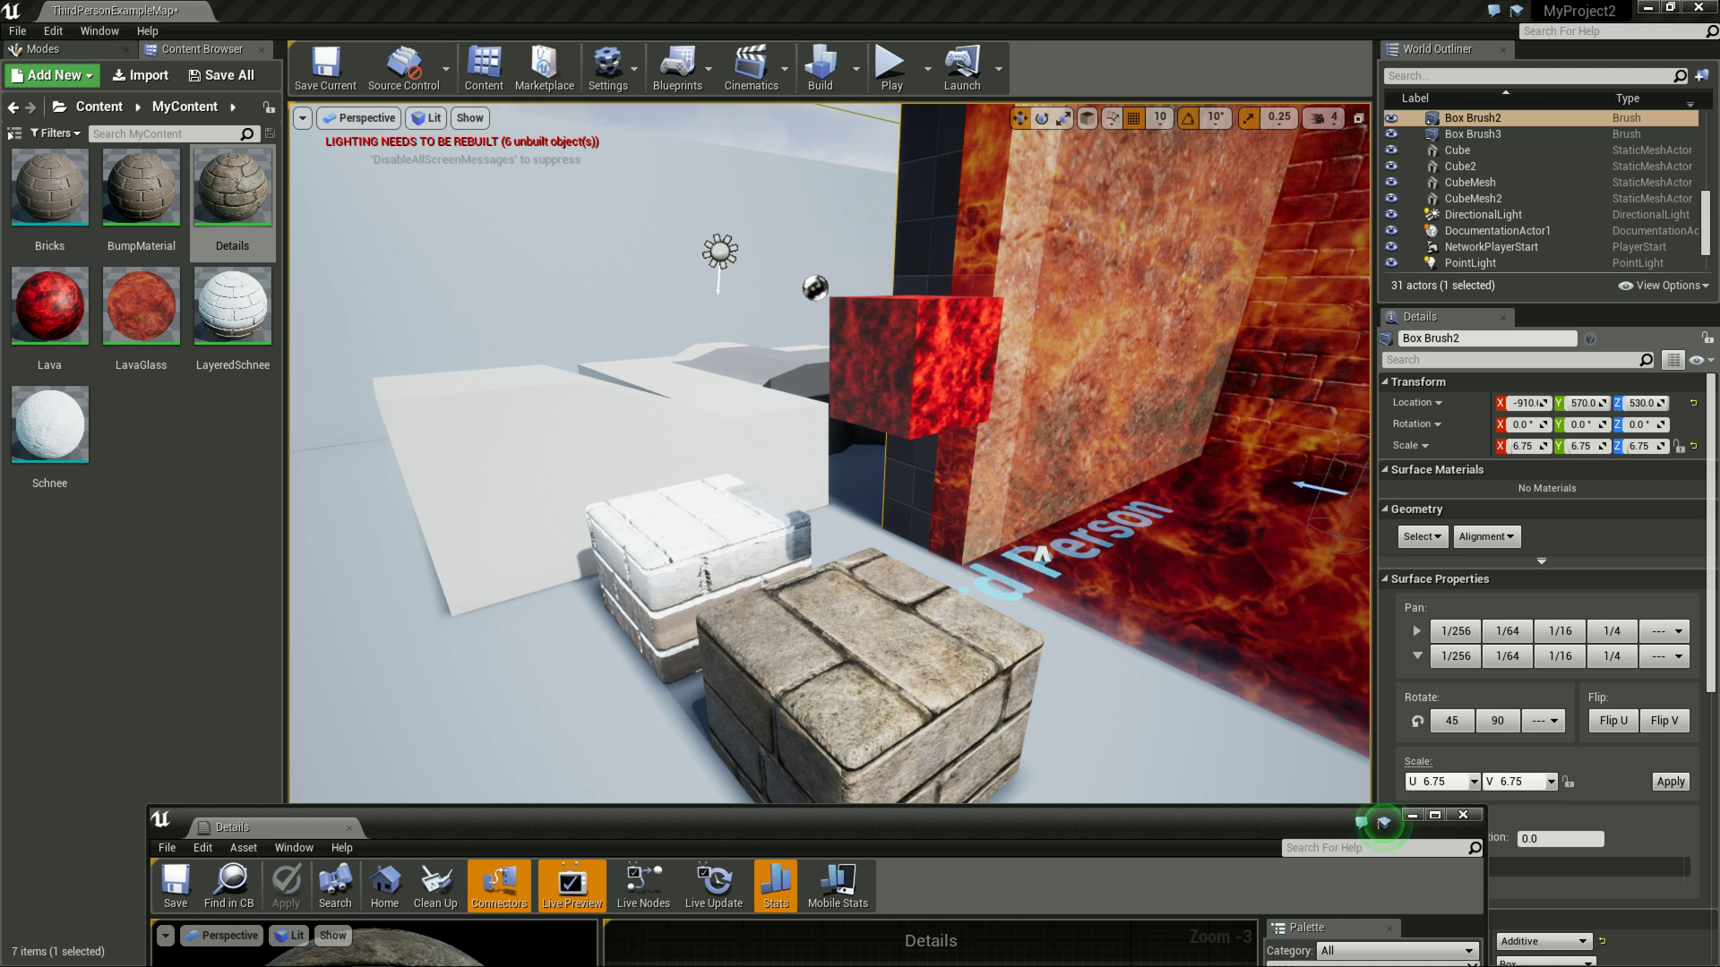
pyautogui.click(1384, 822)
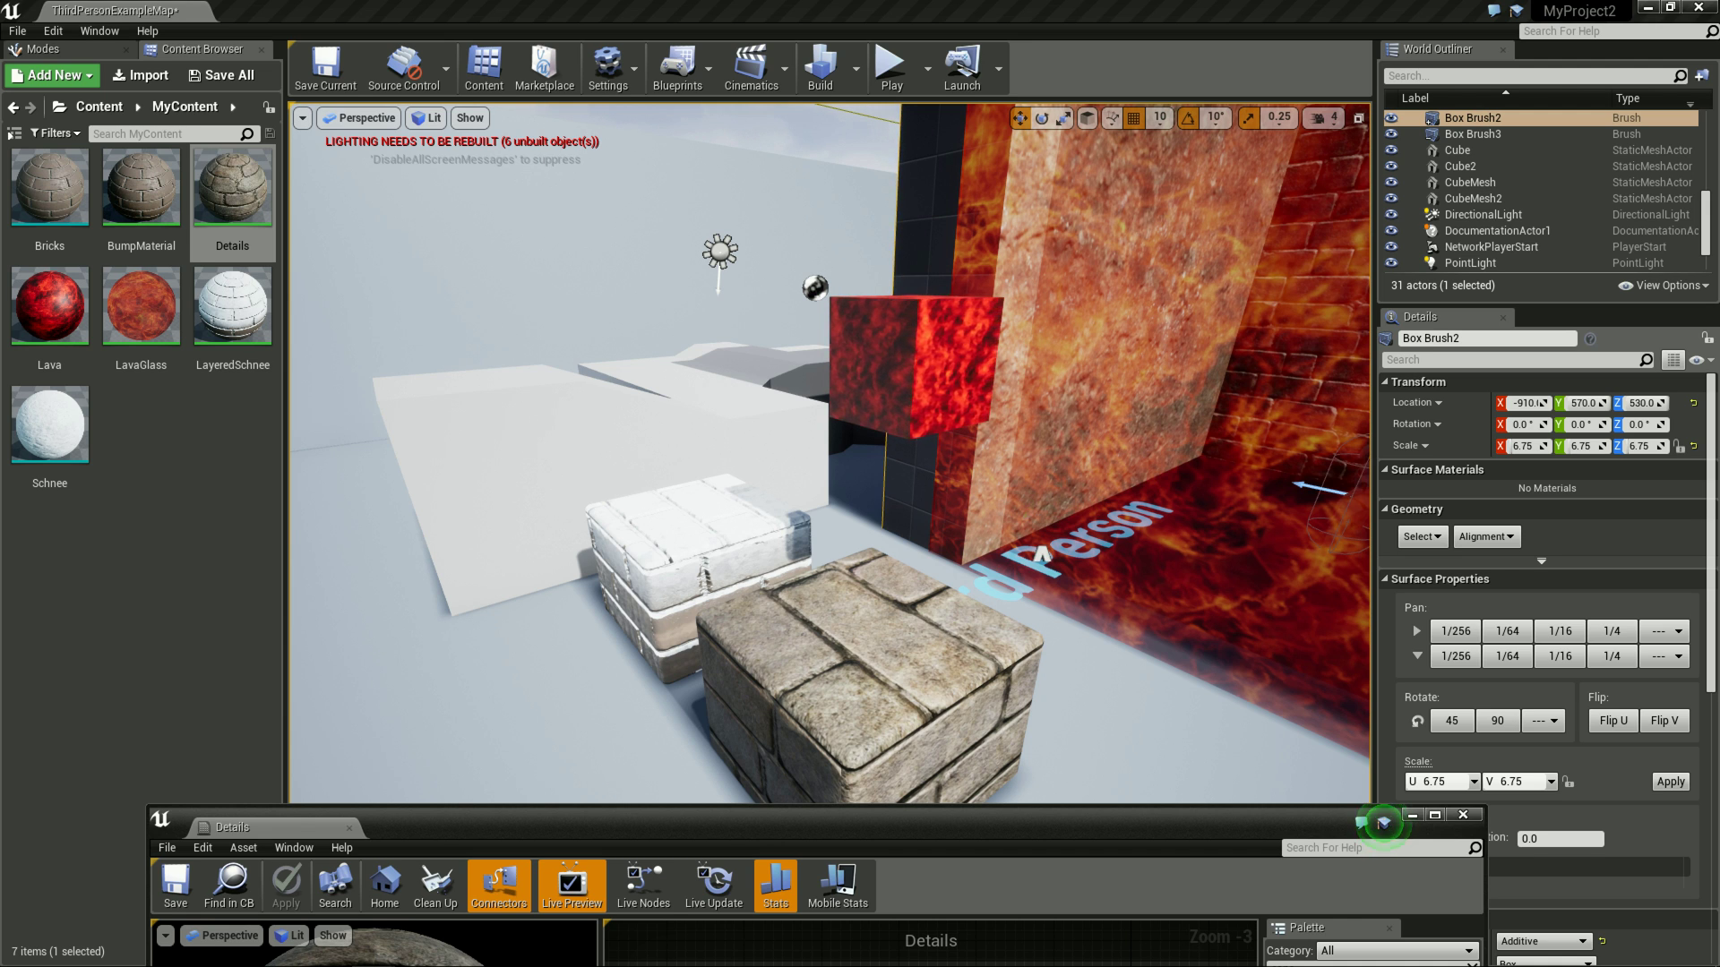
pyautogui.click(1383, 822)
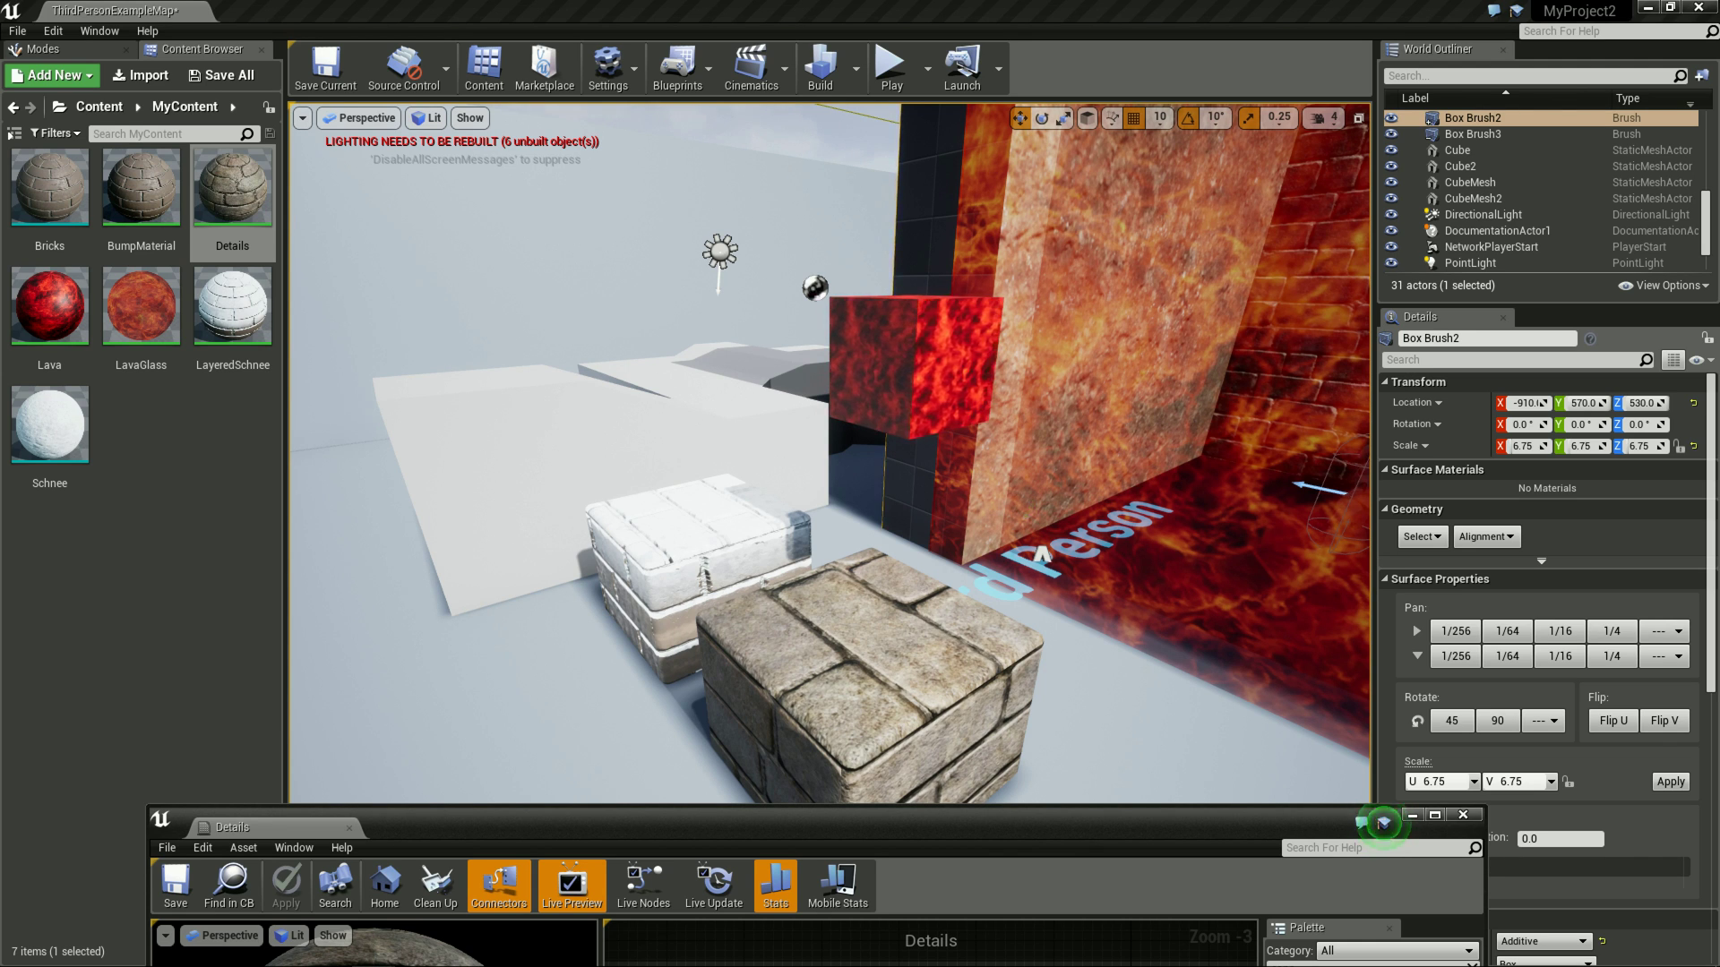
pyautogui.moveTo(1041, 555); pyautogui.dragTo(985, 528, button='right')
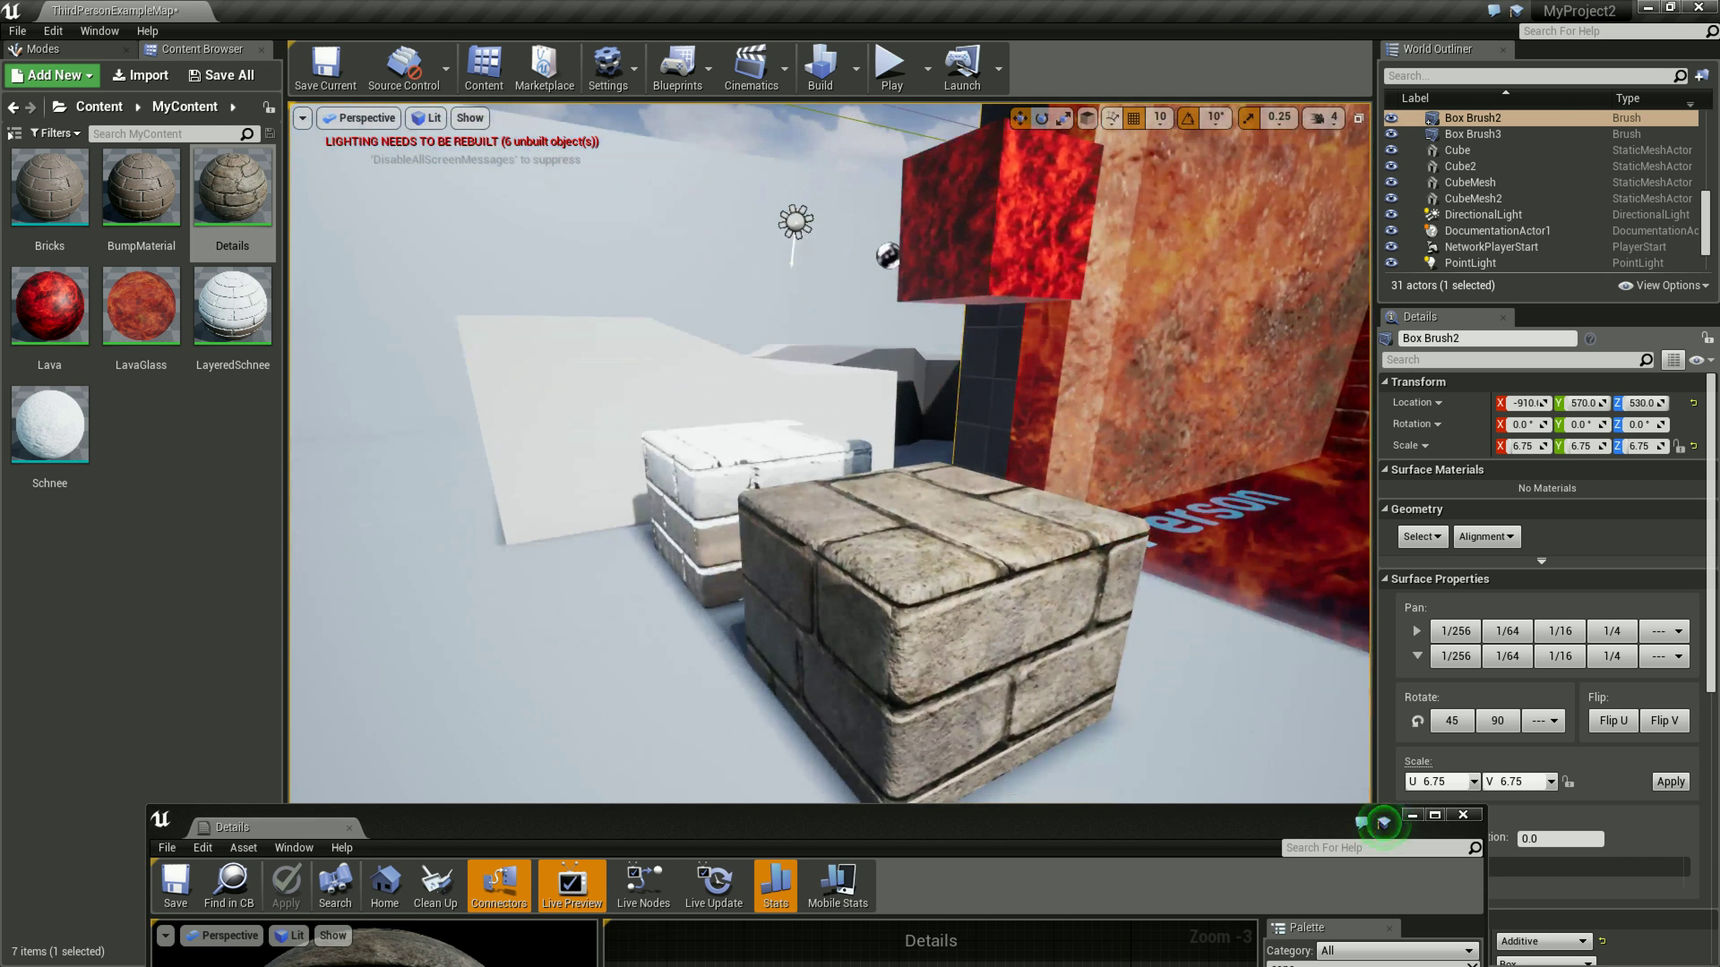
pyautogui.moveTo(985, 528)
pyautogui.mouseDown(button='right')
pyautogui.moveTo(979, 502)
pyautogui.moveTo(962, 515)
pyautogui.mouseUp(button='right')
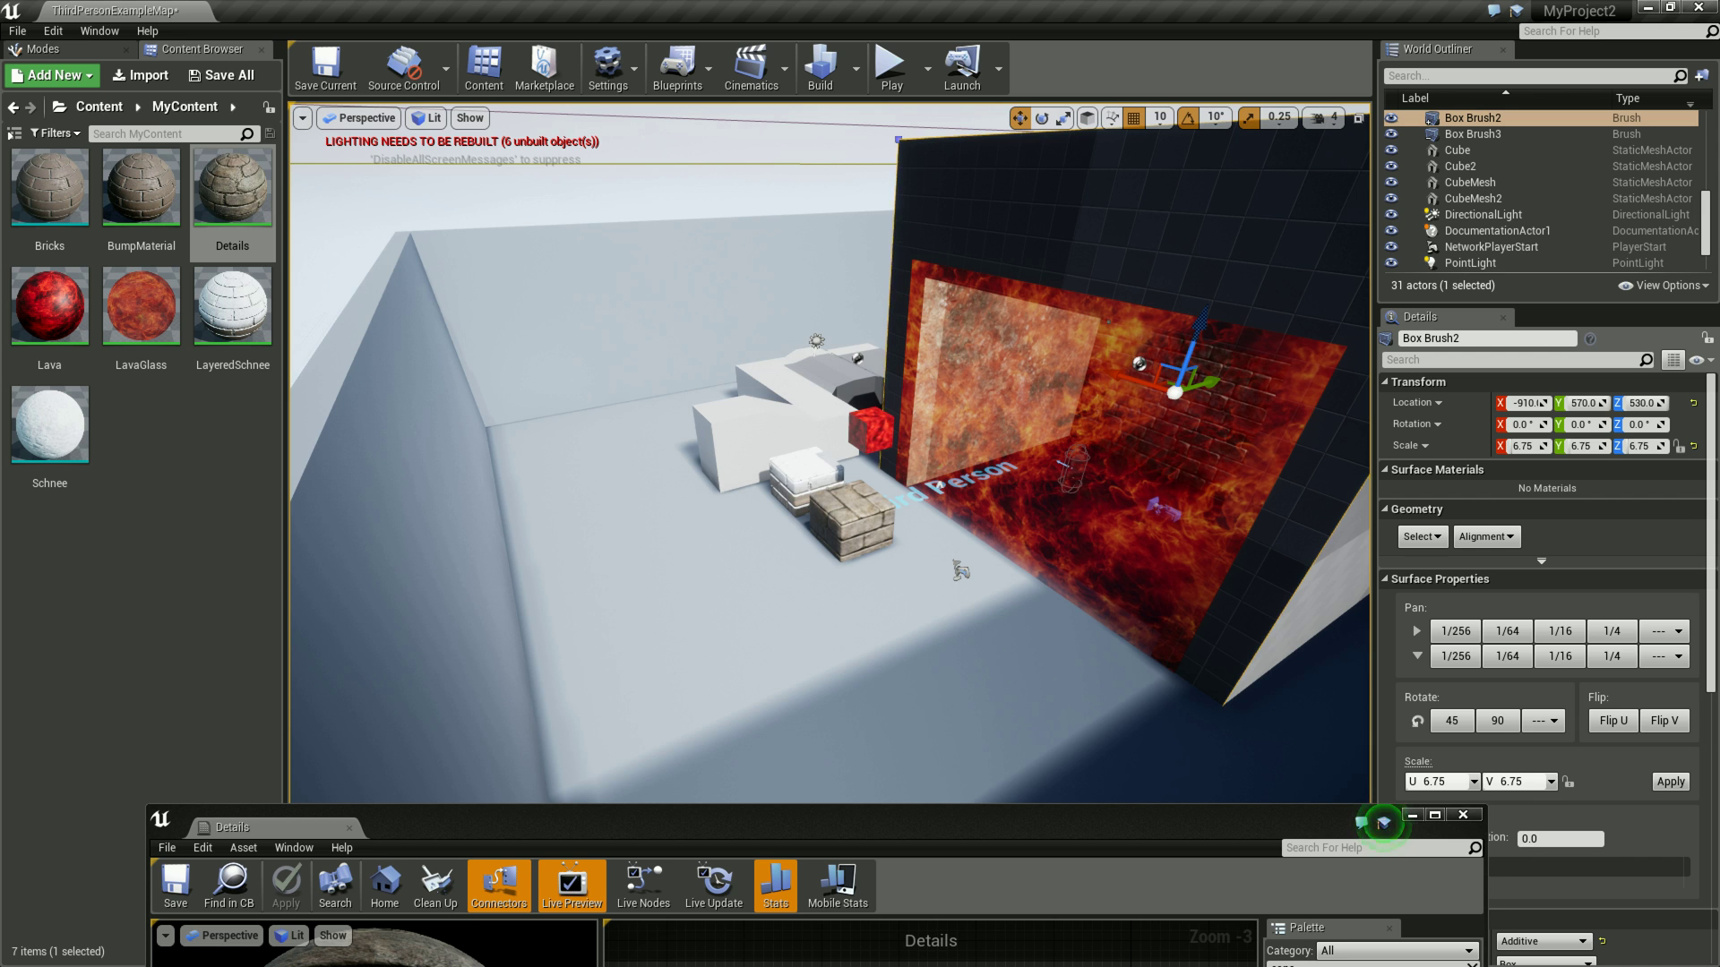
pyautogui.scroll(-5, 959, 570)
pyautogui.scroll(5, 959, 570)
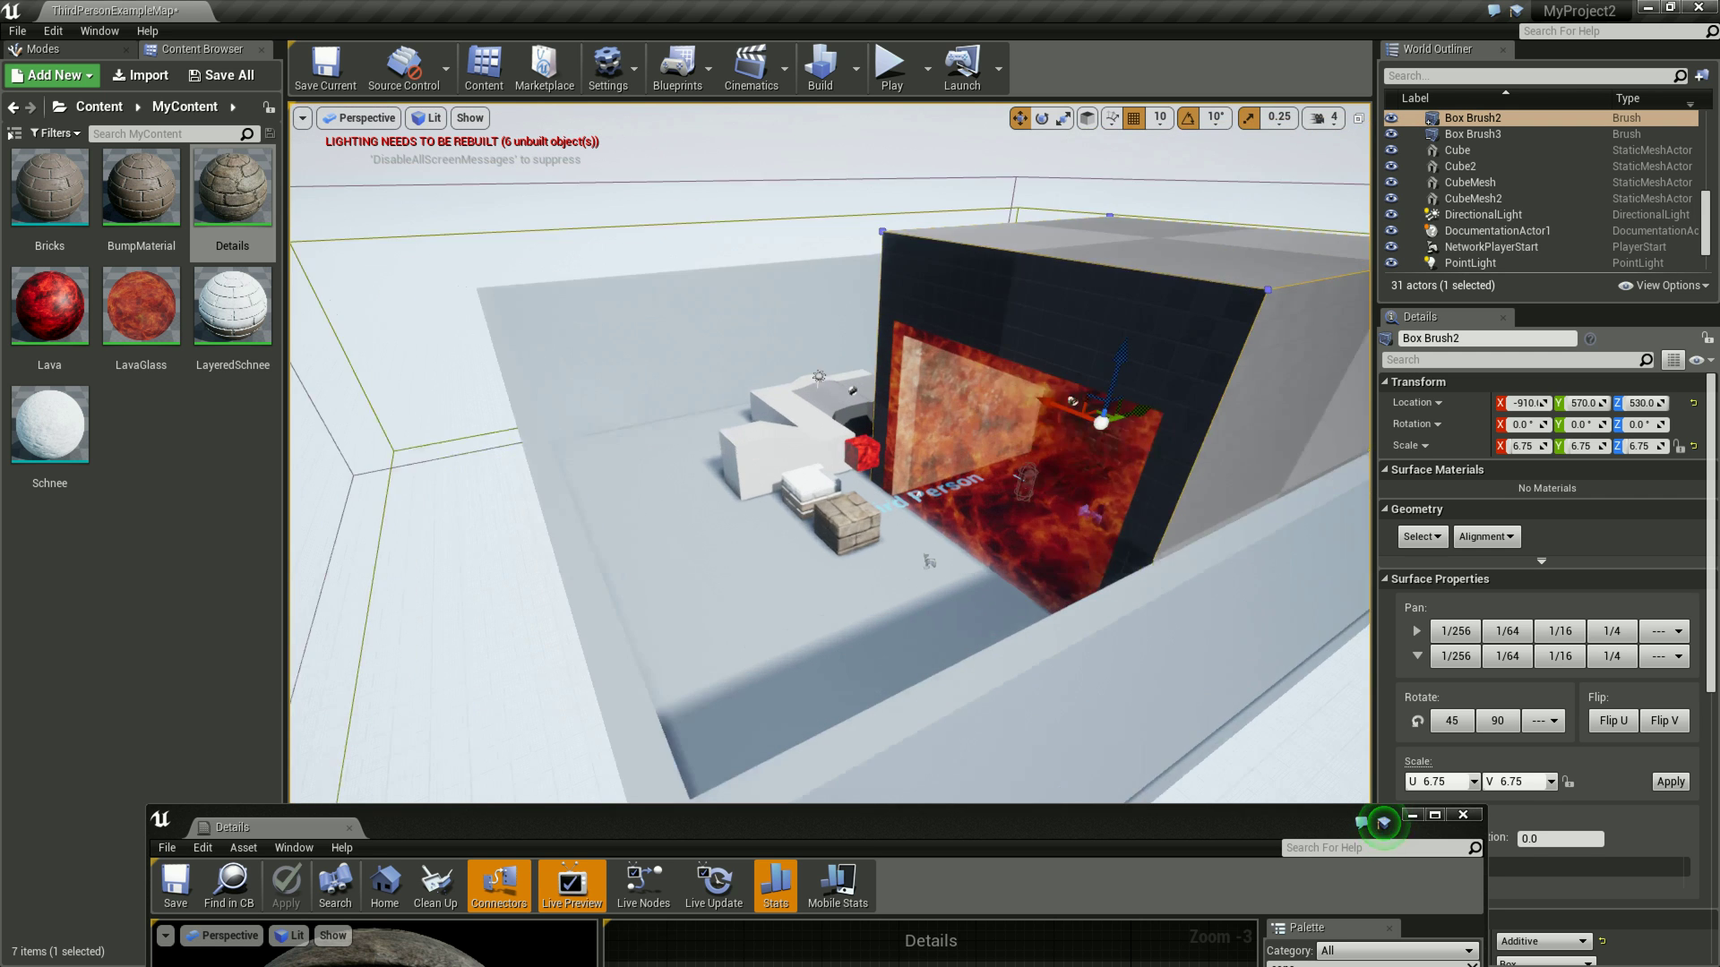
pyautogui.press('Up')
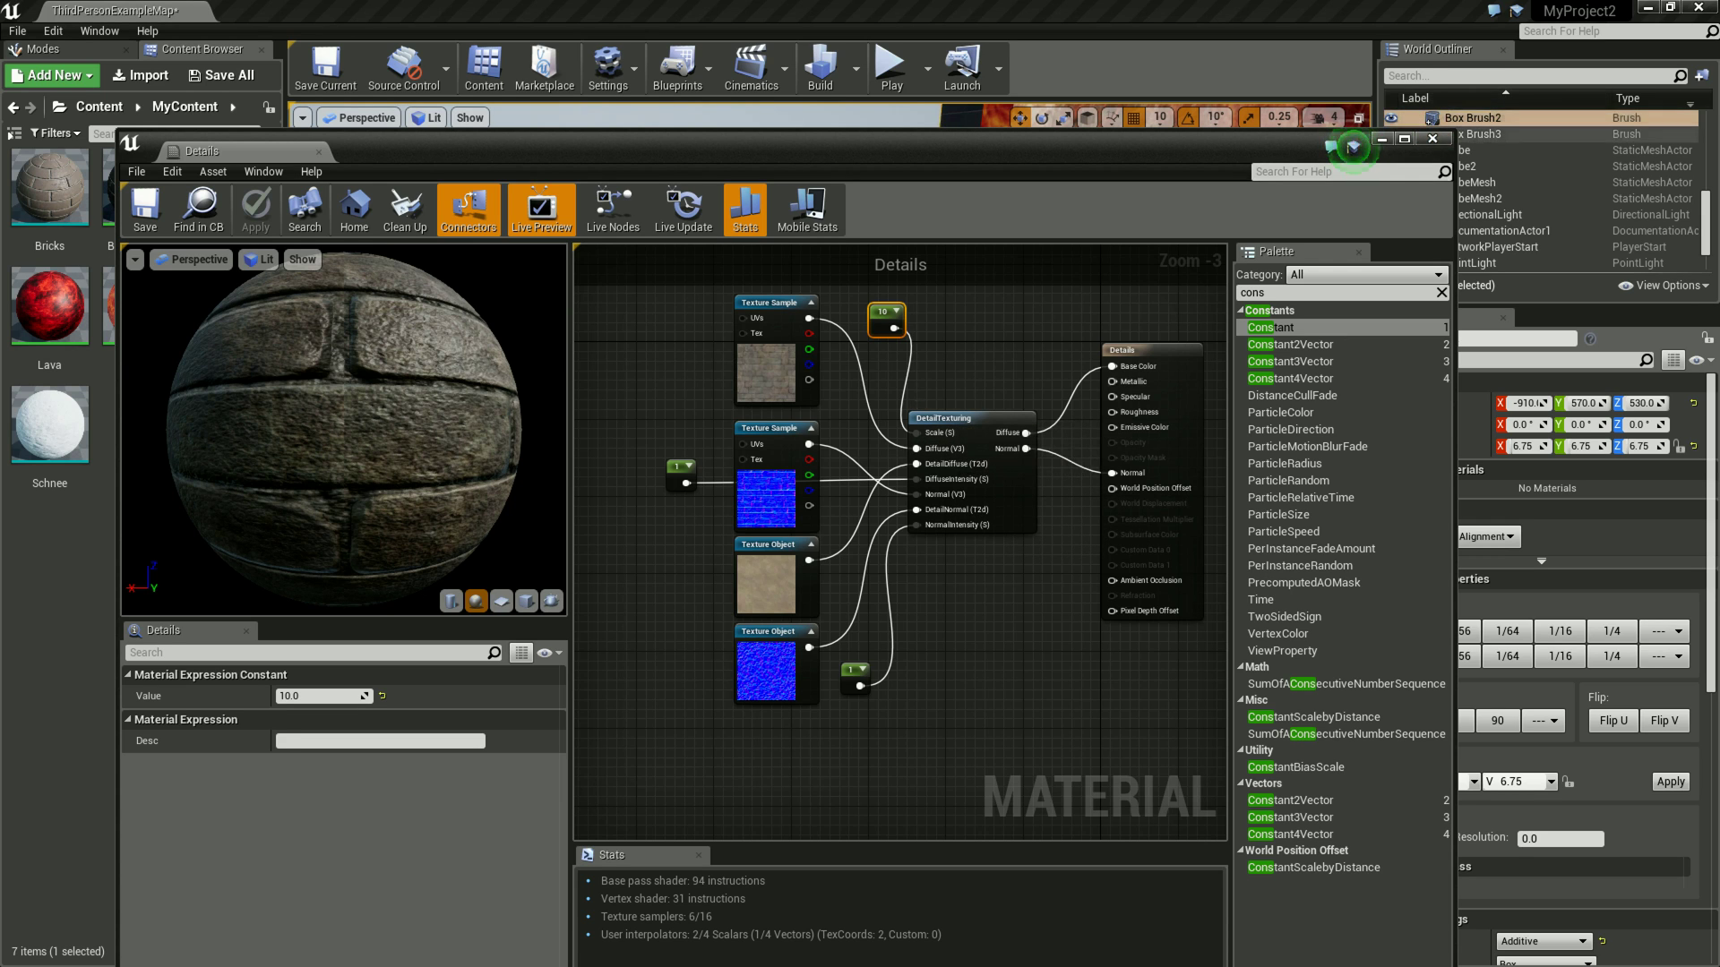
pyautogui.click(1432, 139)
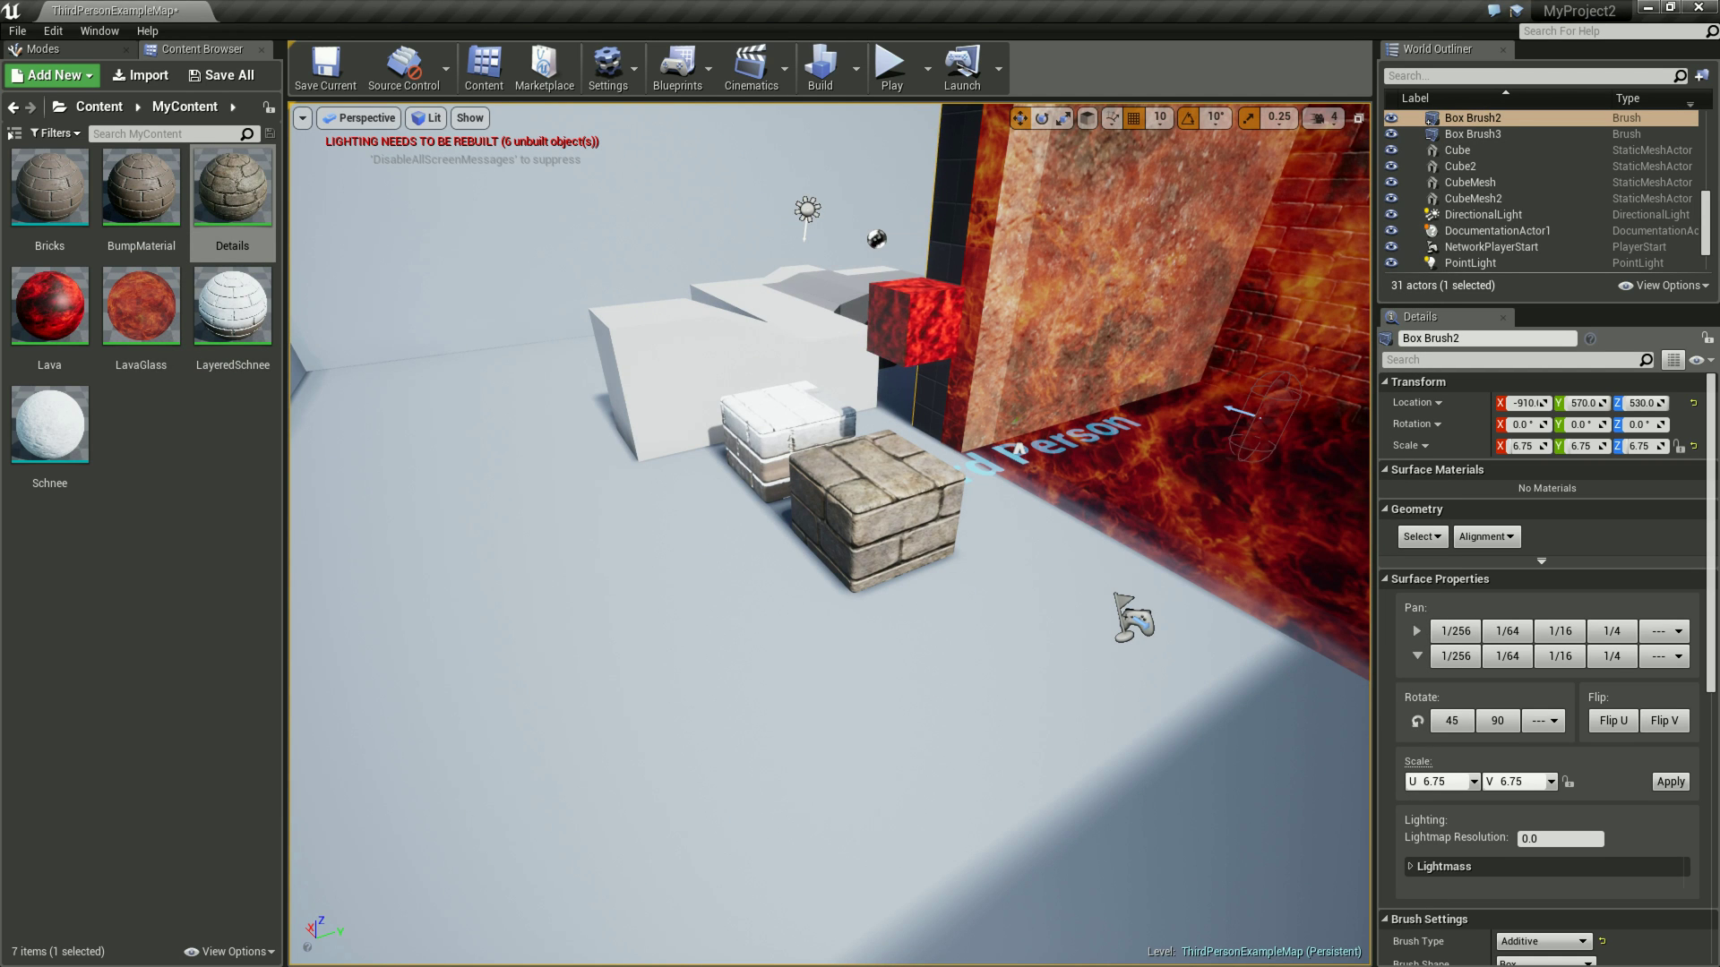
pyautogui.rightClick(198, 439)
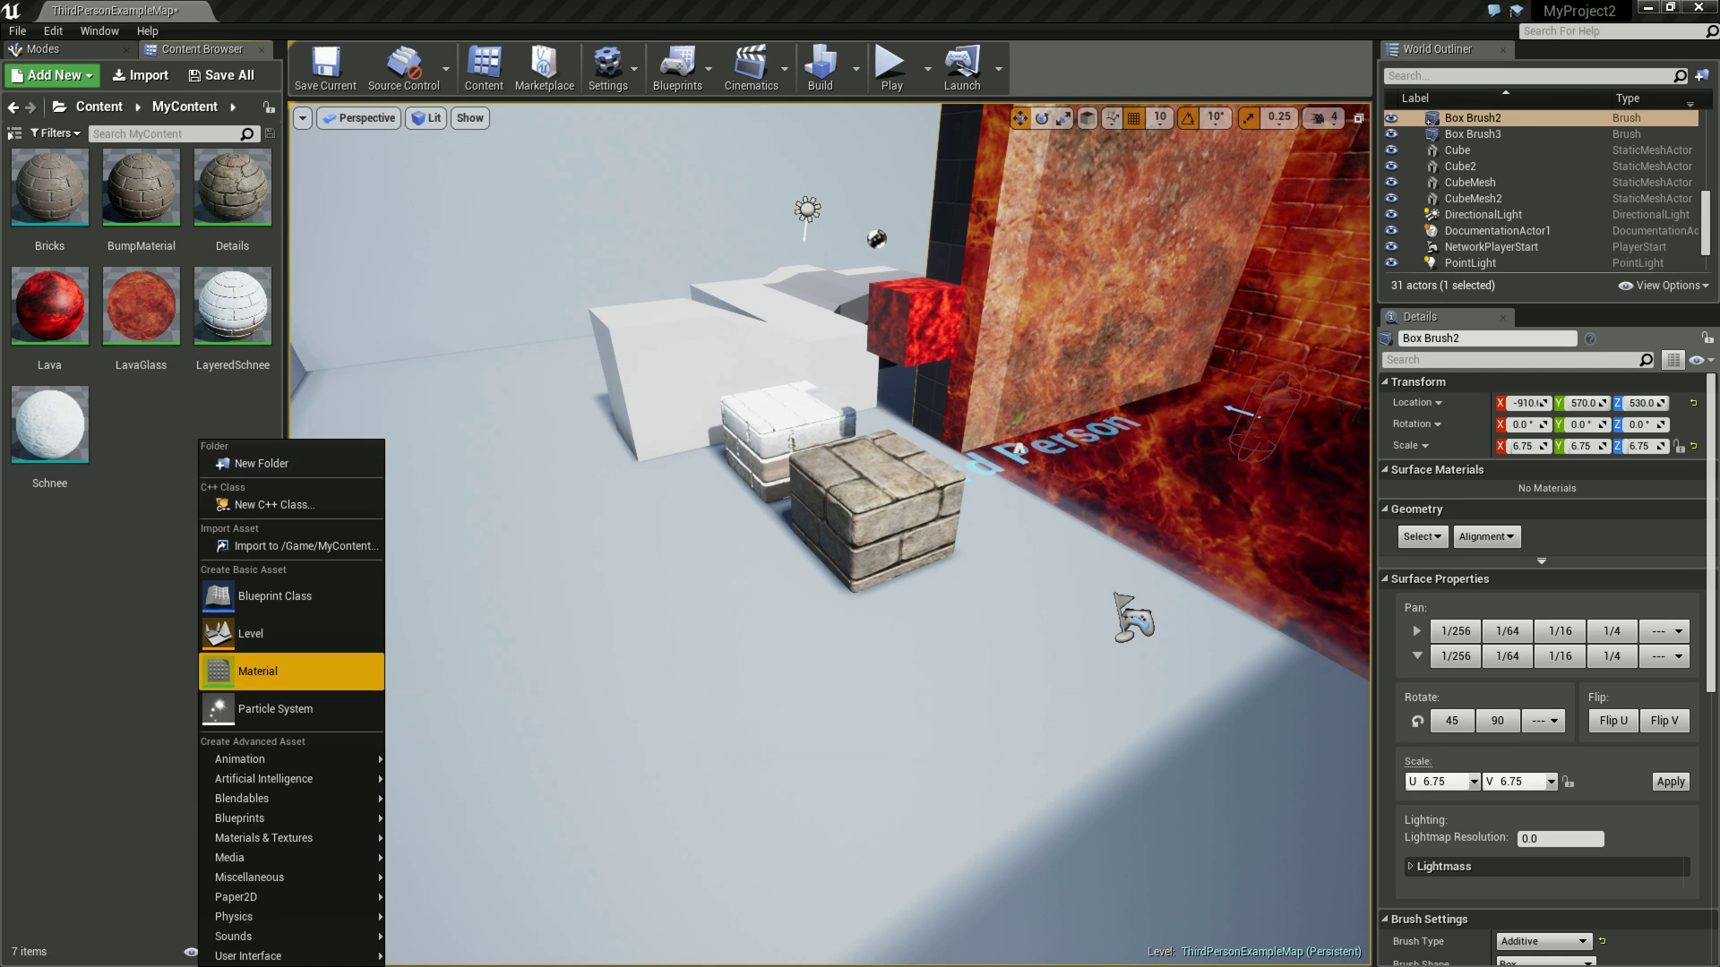
# - Add a new Material asset named 'Distanzbasiert', open it, and move its editor window aside
pyautogui.click(268, 671)
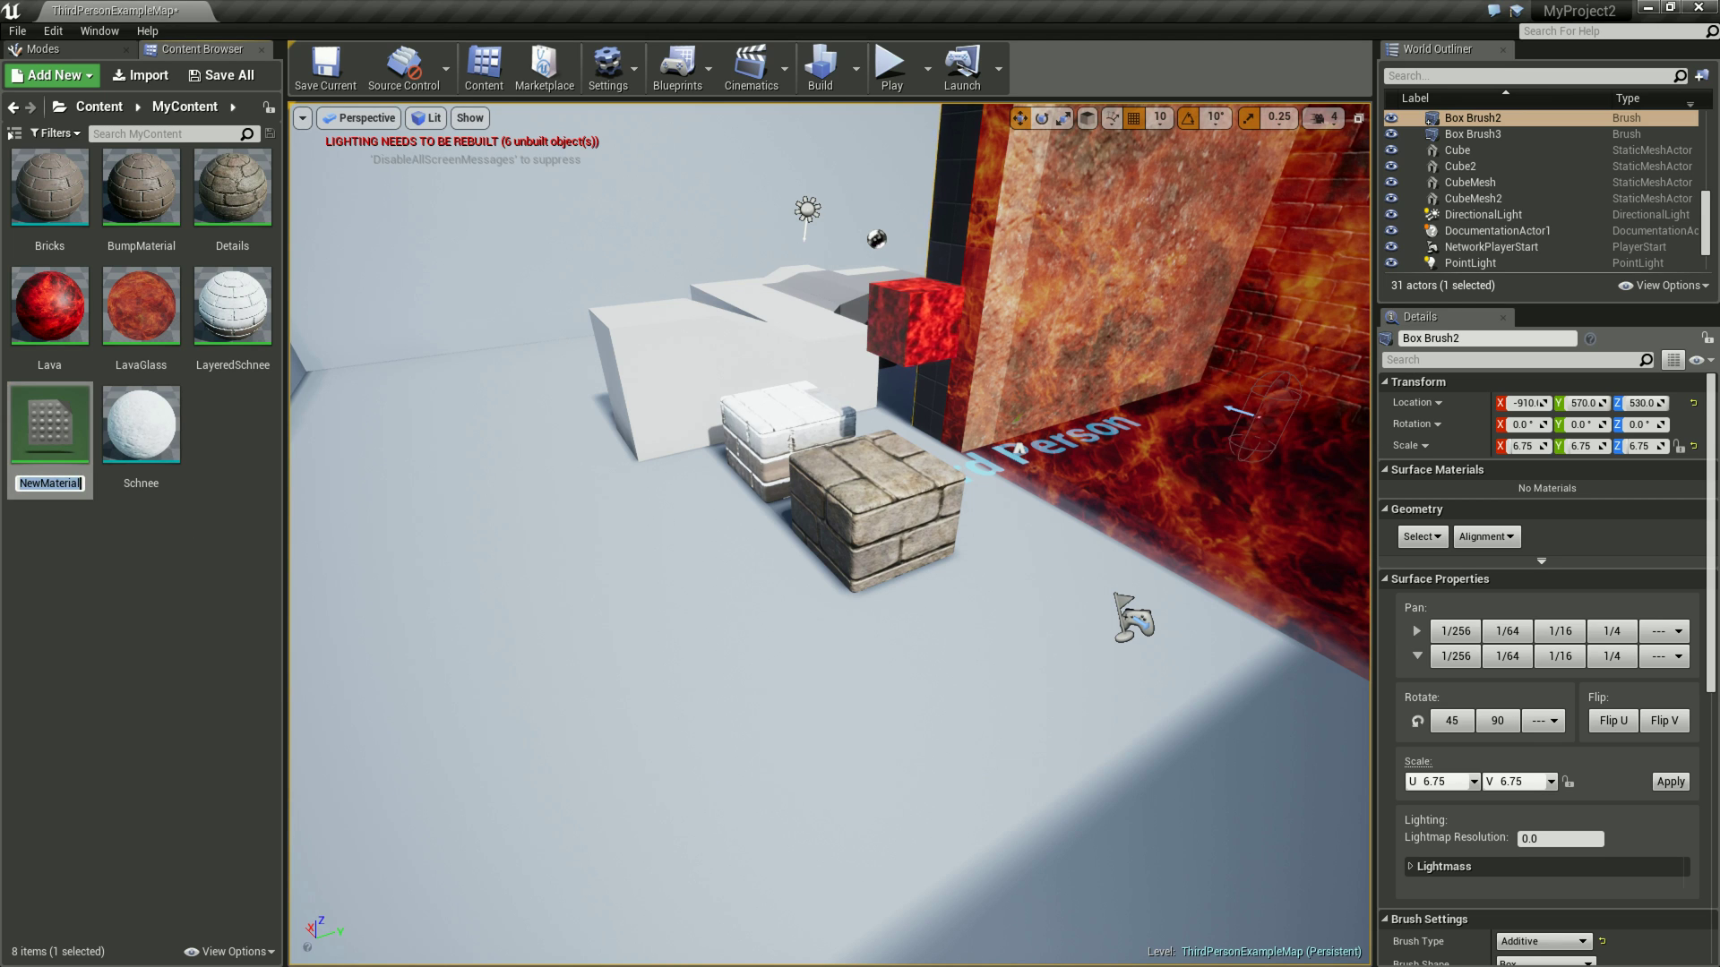
pyautogui.write('Distanzbasiert')
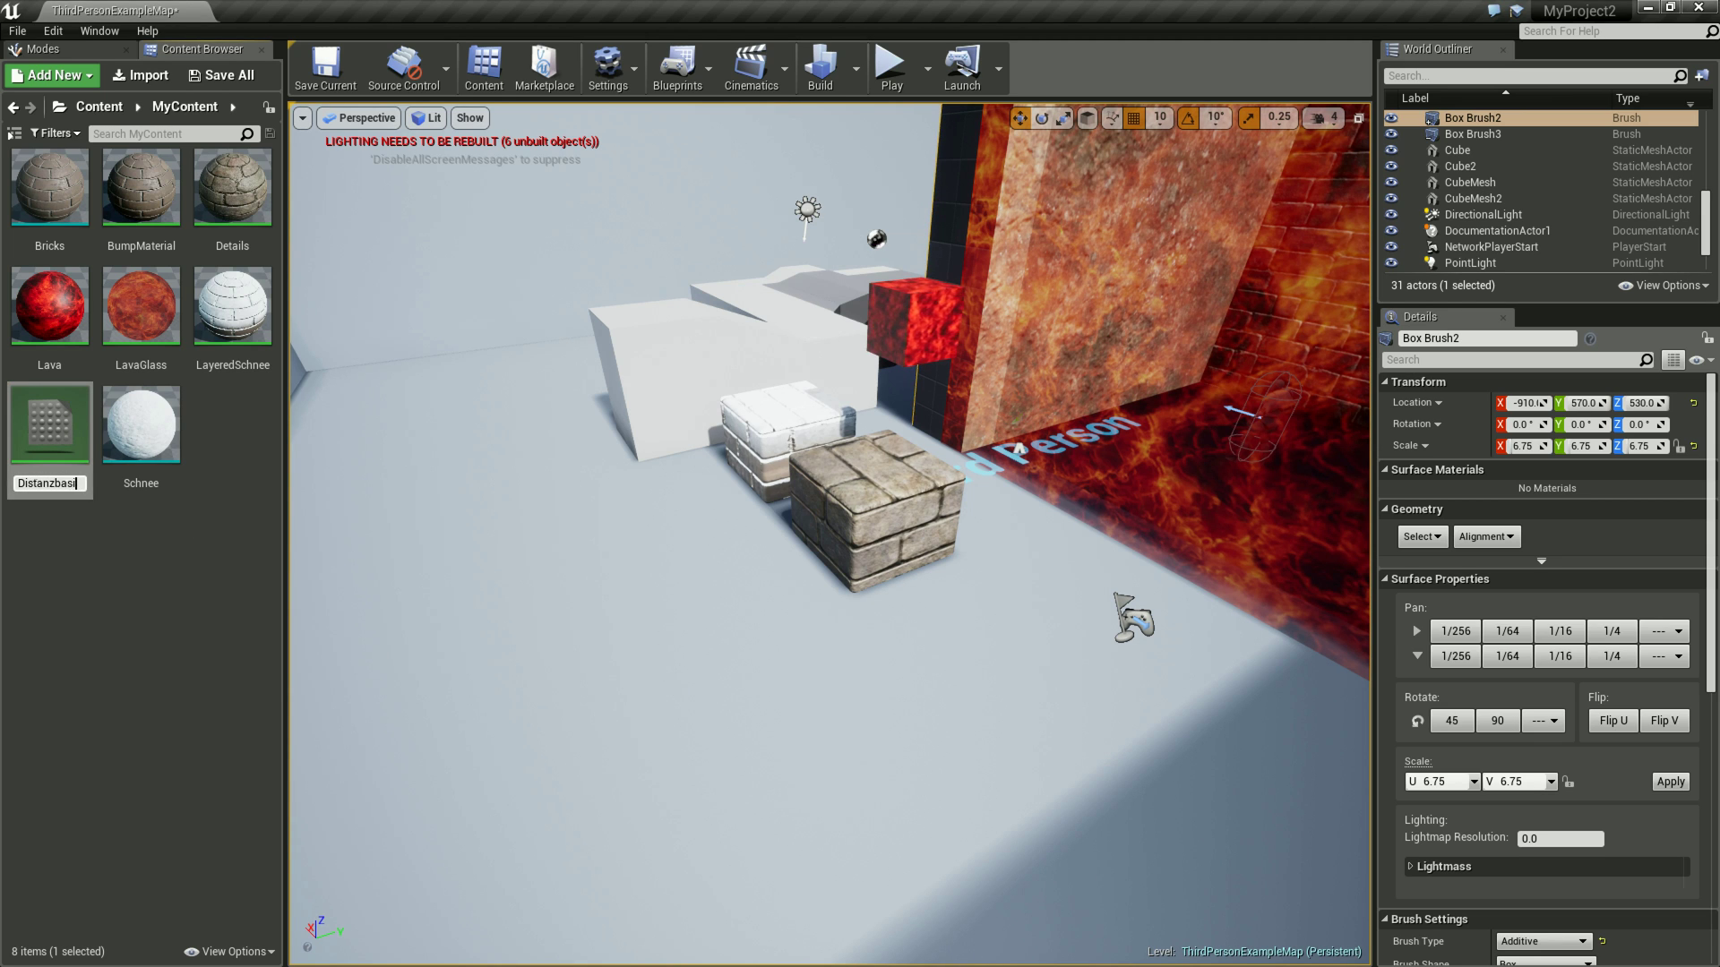
pyautogui.press('Return')
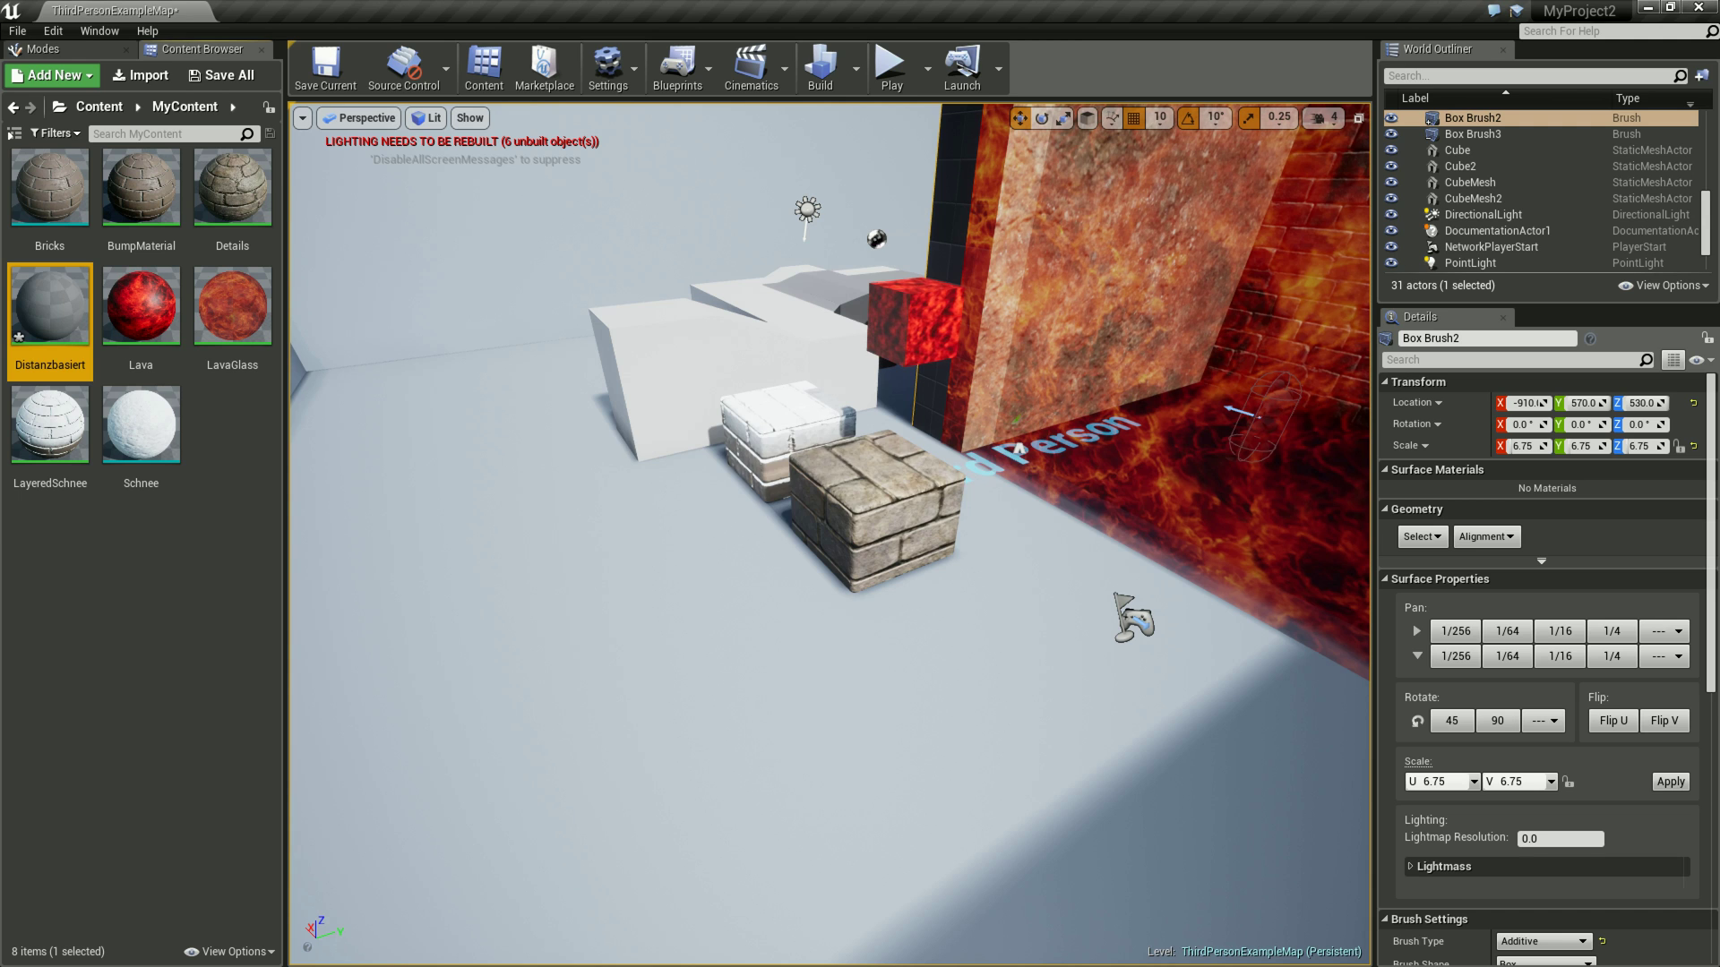
pyautogui.press('Return')
pyautogui.scroll(-4, 972, 545)
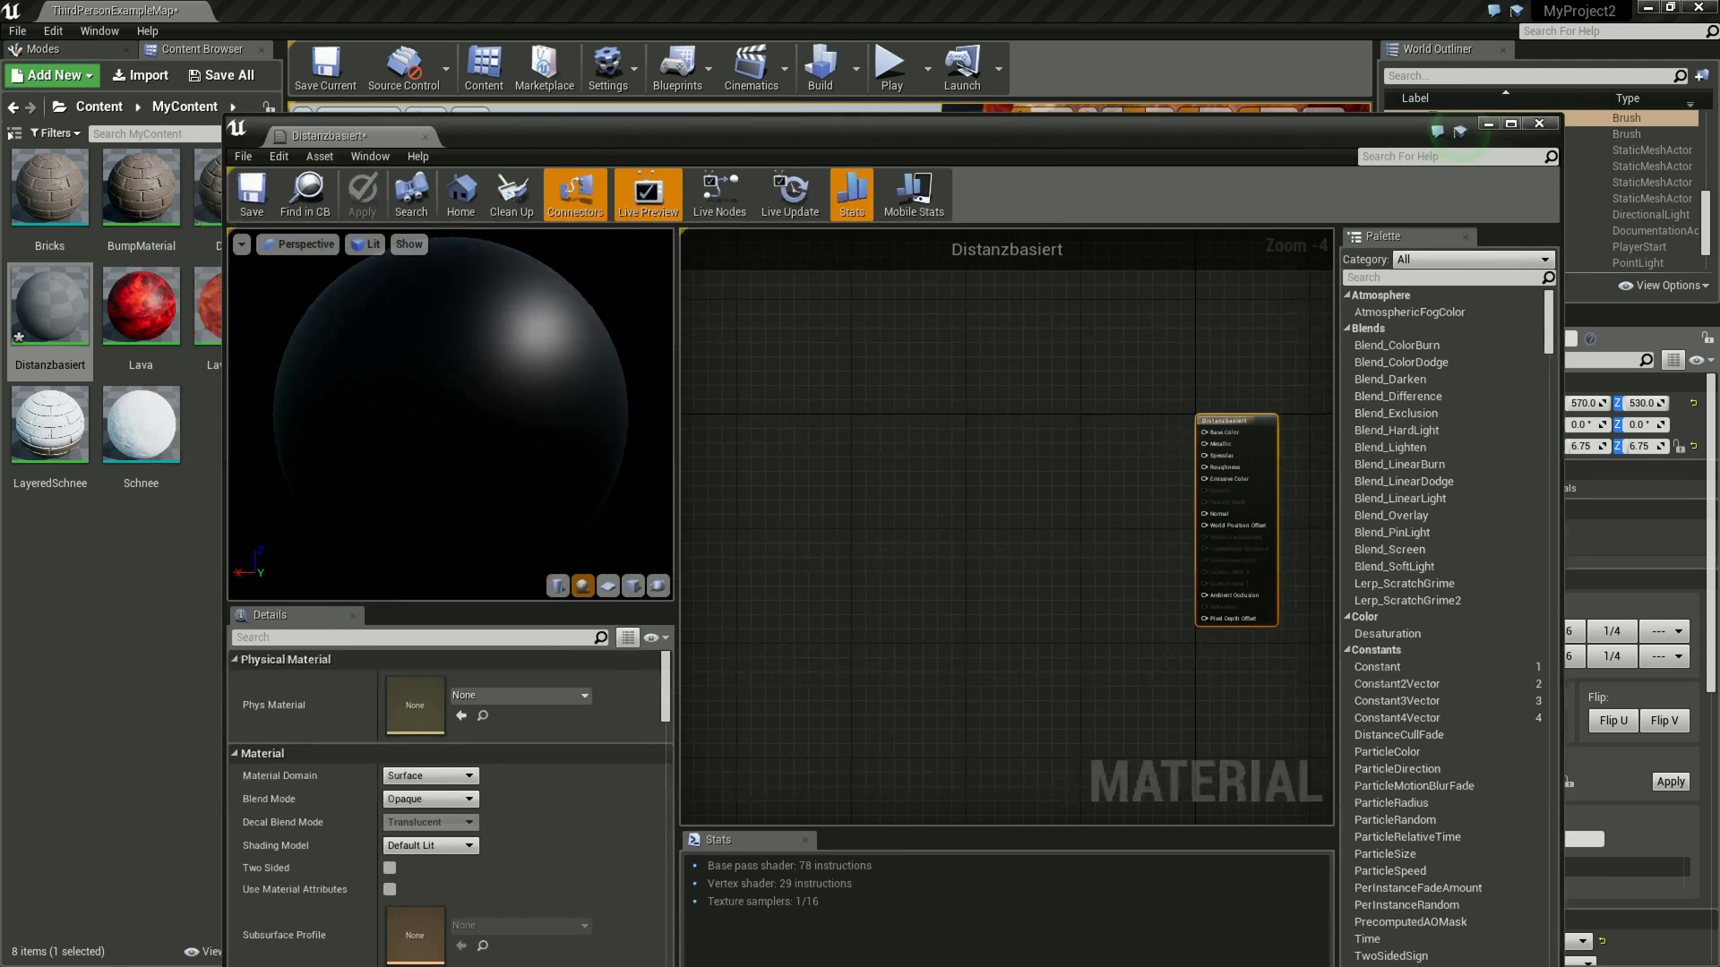
pyautogui.moveTo(627, 150); pyautogui.dragTo(762, 122)
# - Drag T_Brick_Clay_Old_D and T_Brick_Clay_Old_N from StarterContent > Textures into the material graph
pyautogui.click(98, 106)
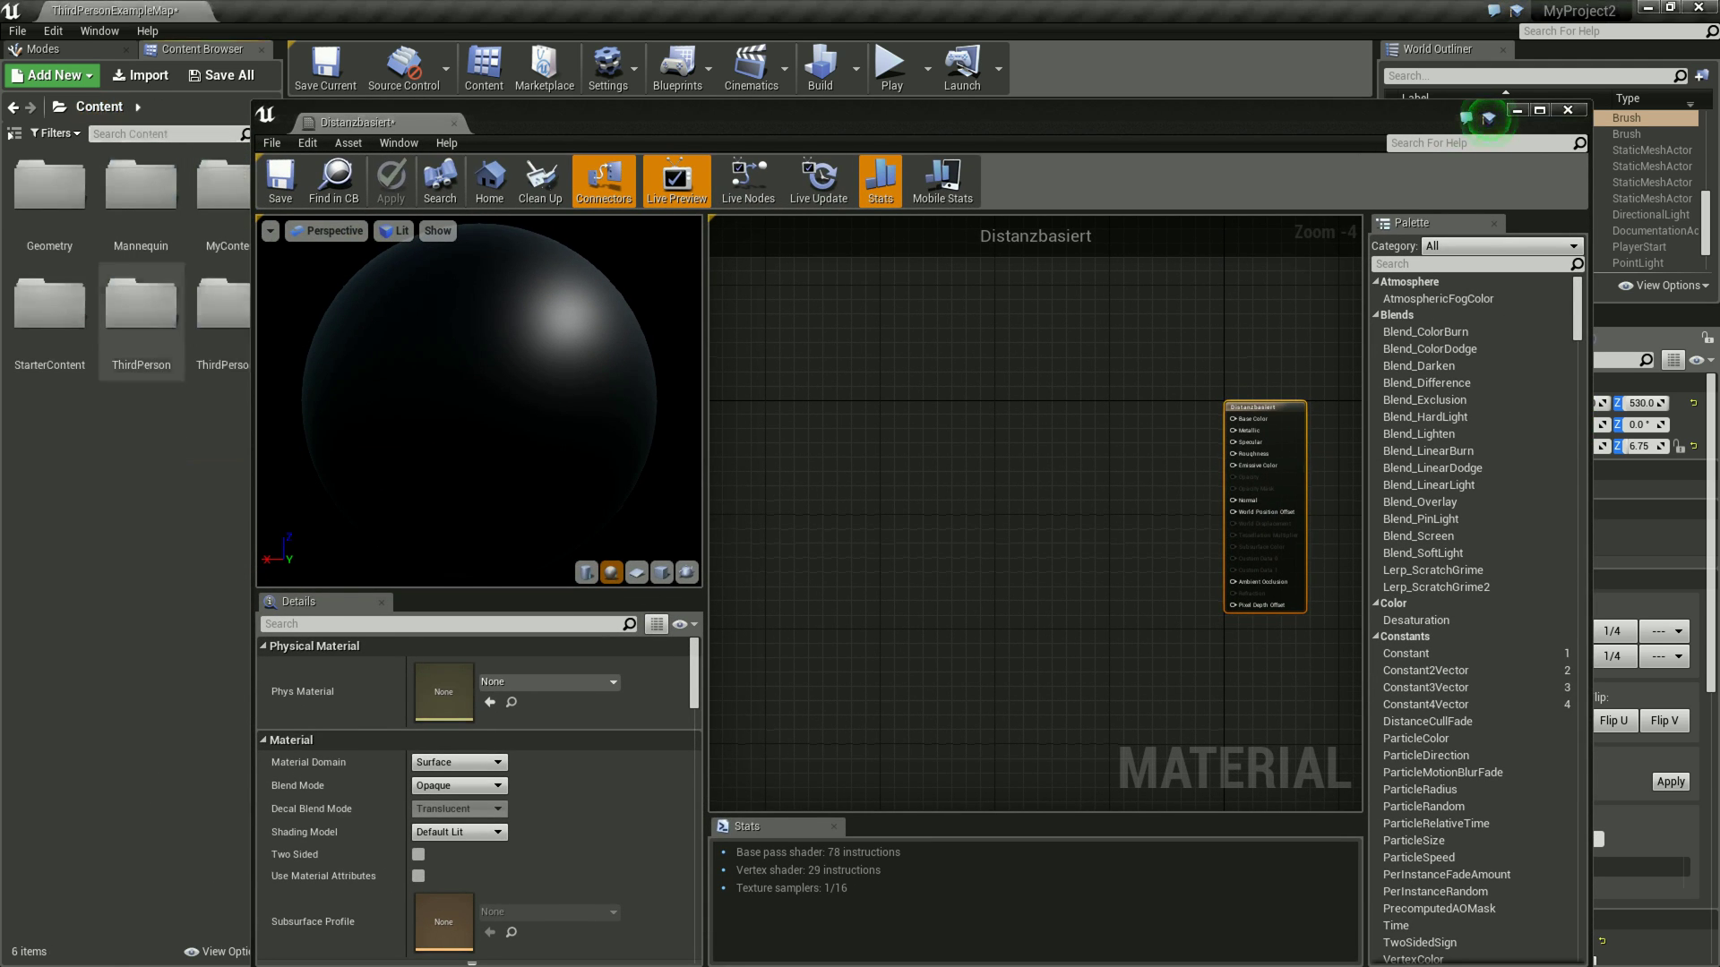
pyautogui.doubleClick(49, 304)
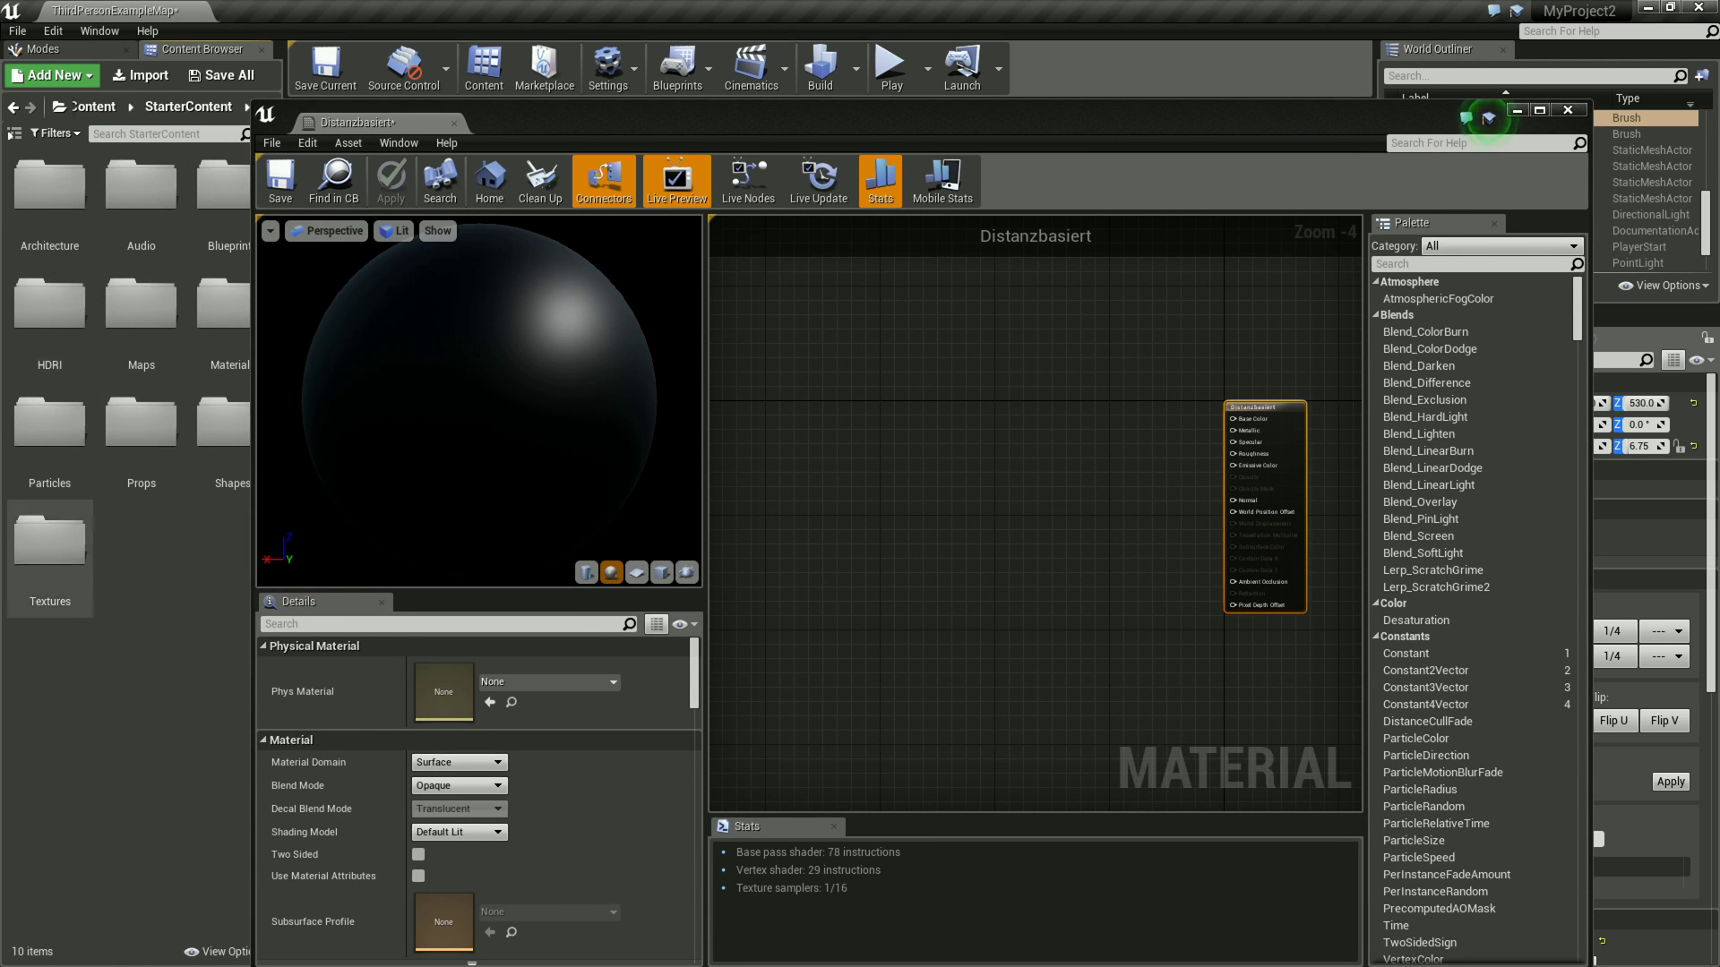
pyautogui.doubleClick(49, 542)
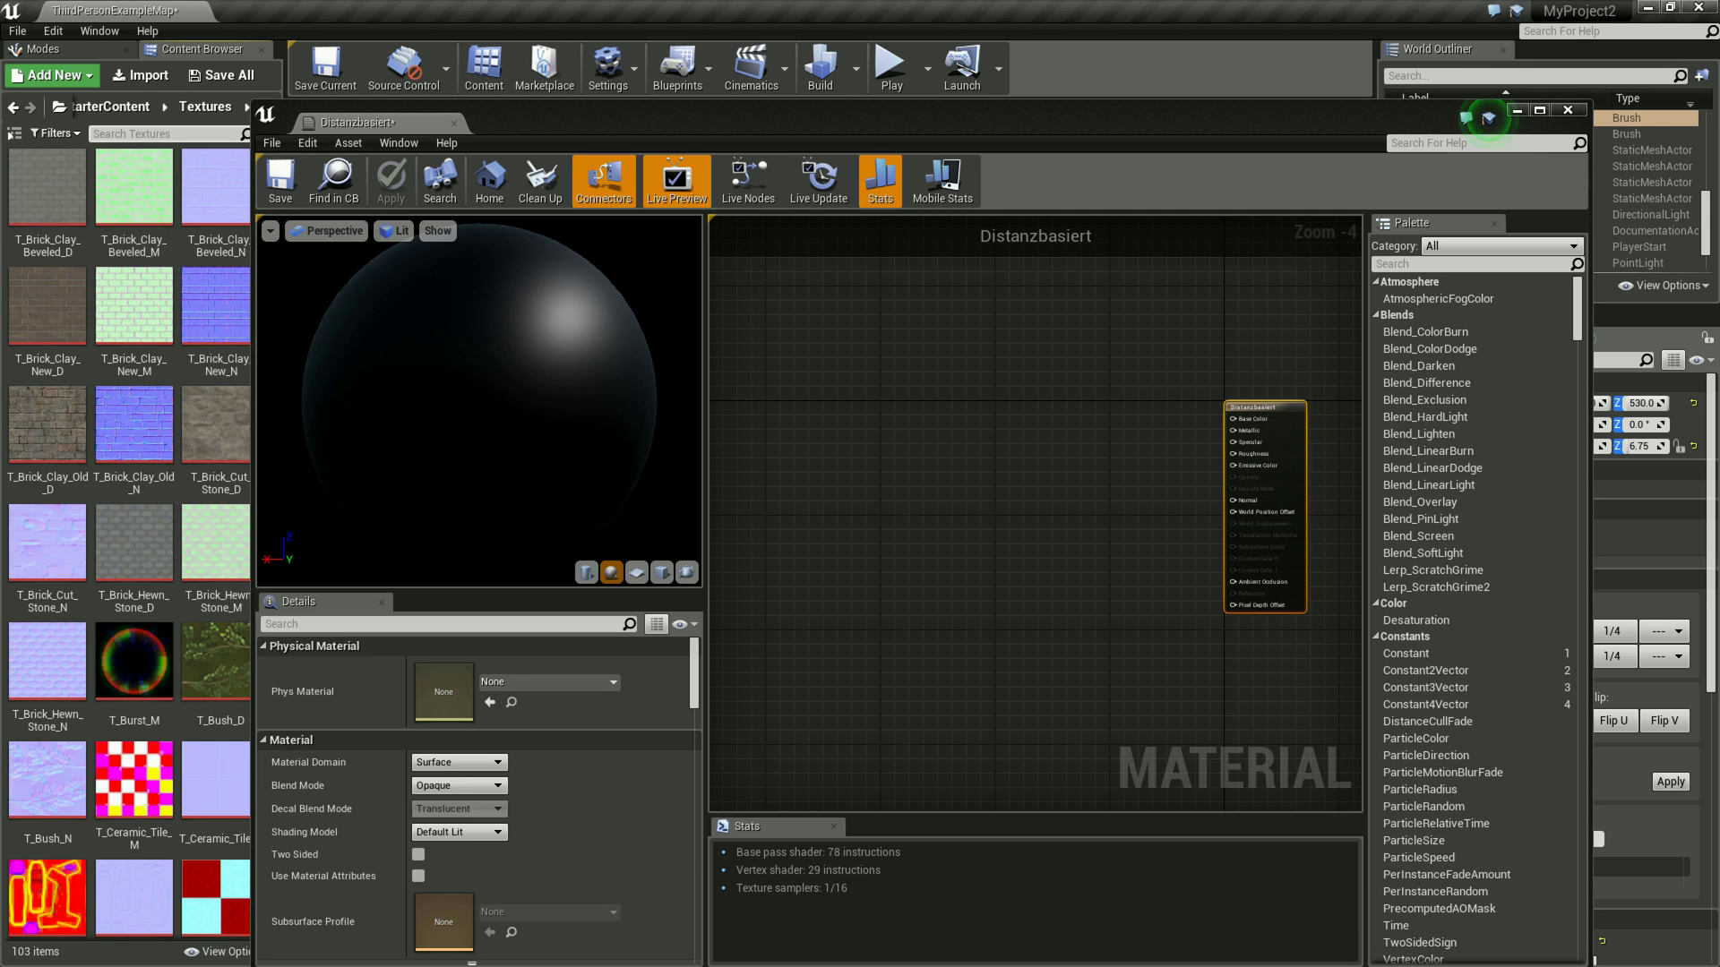
pyautogui.click(134, 424)
pyautogui.keyDown('ctrl'); pyautogui.click(45, 421); pyautogui.keyUp('ctrl')
pyautogui.moveTo(134, 439)
pyautogui.mouseDown()
pyautogui.moveTo(908, 430)
pyautogui.moveTo(904, 314)
pyautogui.moveTo(885, 508)
pyautogui.mouseUp()
# - Arrange the brick nodes with the colour texture above the normal map
pyautogui.moveTo(882, 370); pyautogui.dragTo(858, 309)
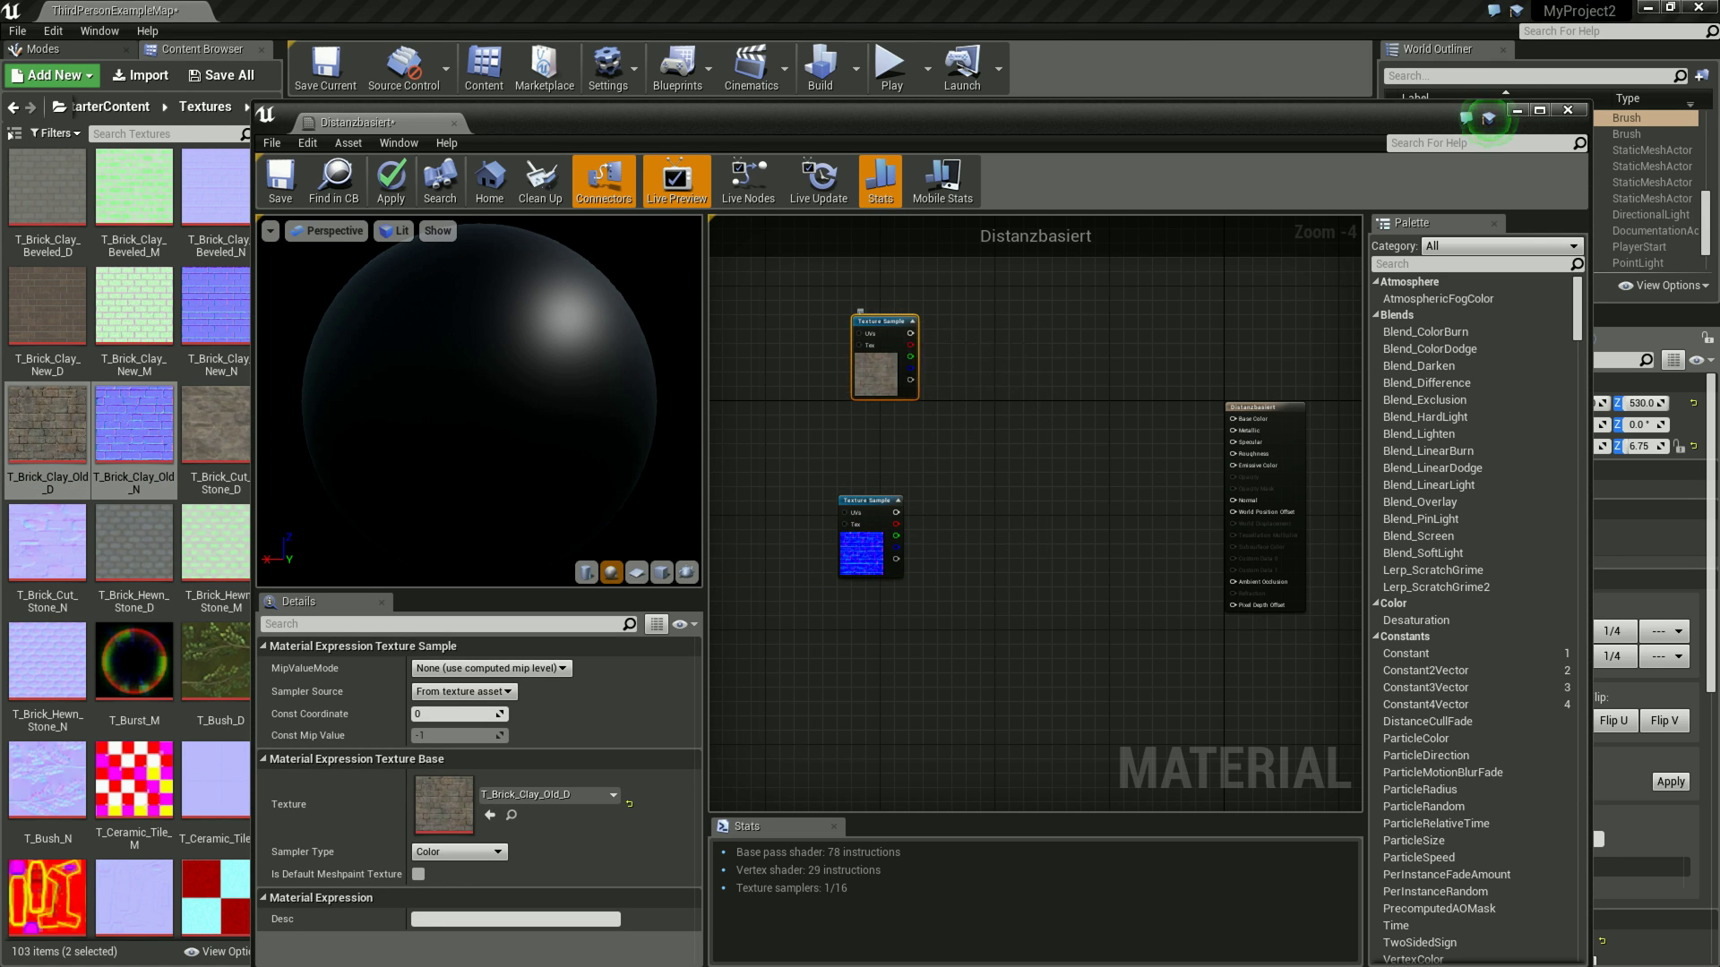
pyautogui.moveTo(846, 490)
pyautogui.mouseDown()
pyautogui.moveTo(853, 440)
pyautogui.moveTo(887, 434)
pyautogui.mouseUp()
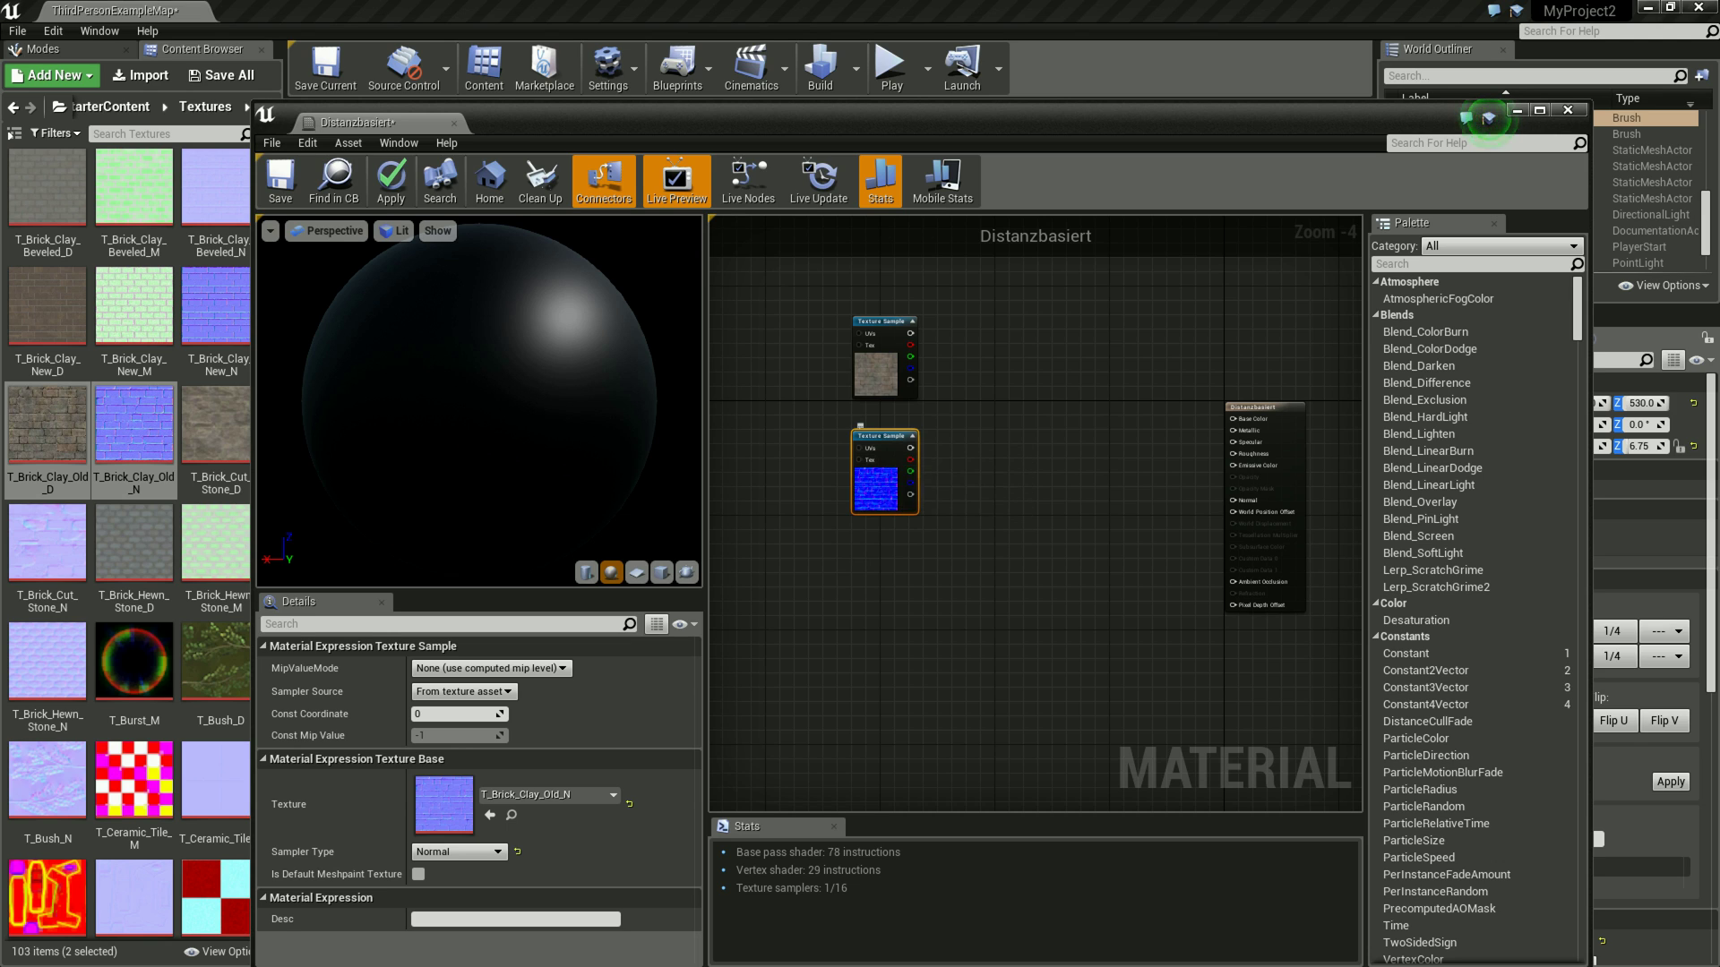
pyautogui.moveTo(883, 448)
pyautogui.mouseDown()
pyautogui.moveTo(896, 612)
pyautogui.moveTo(889, 584)
pyautogui.mouseUp()
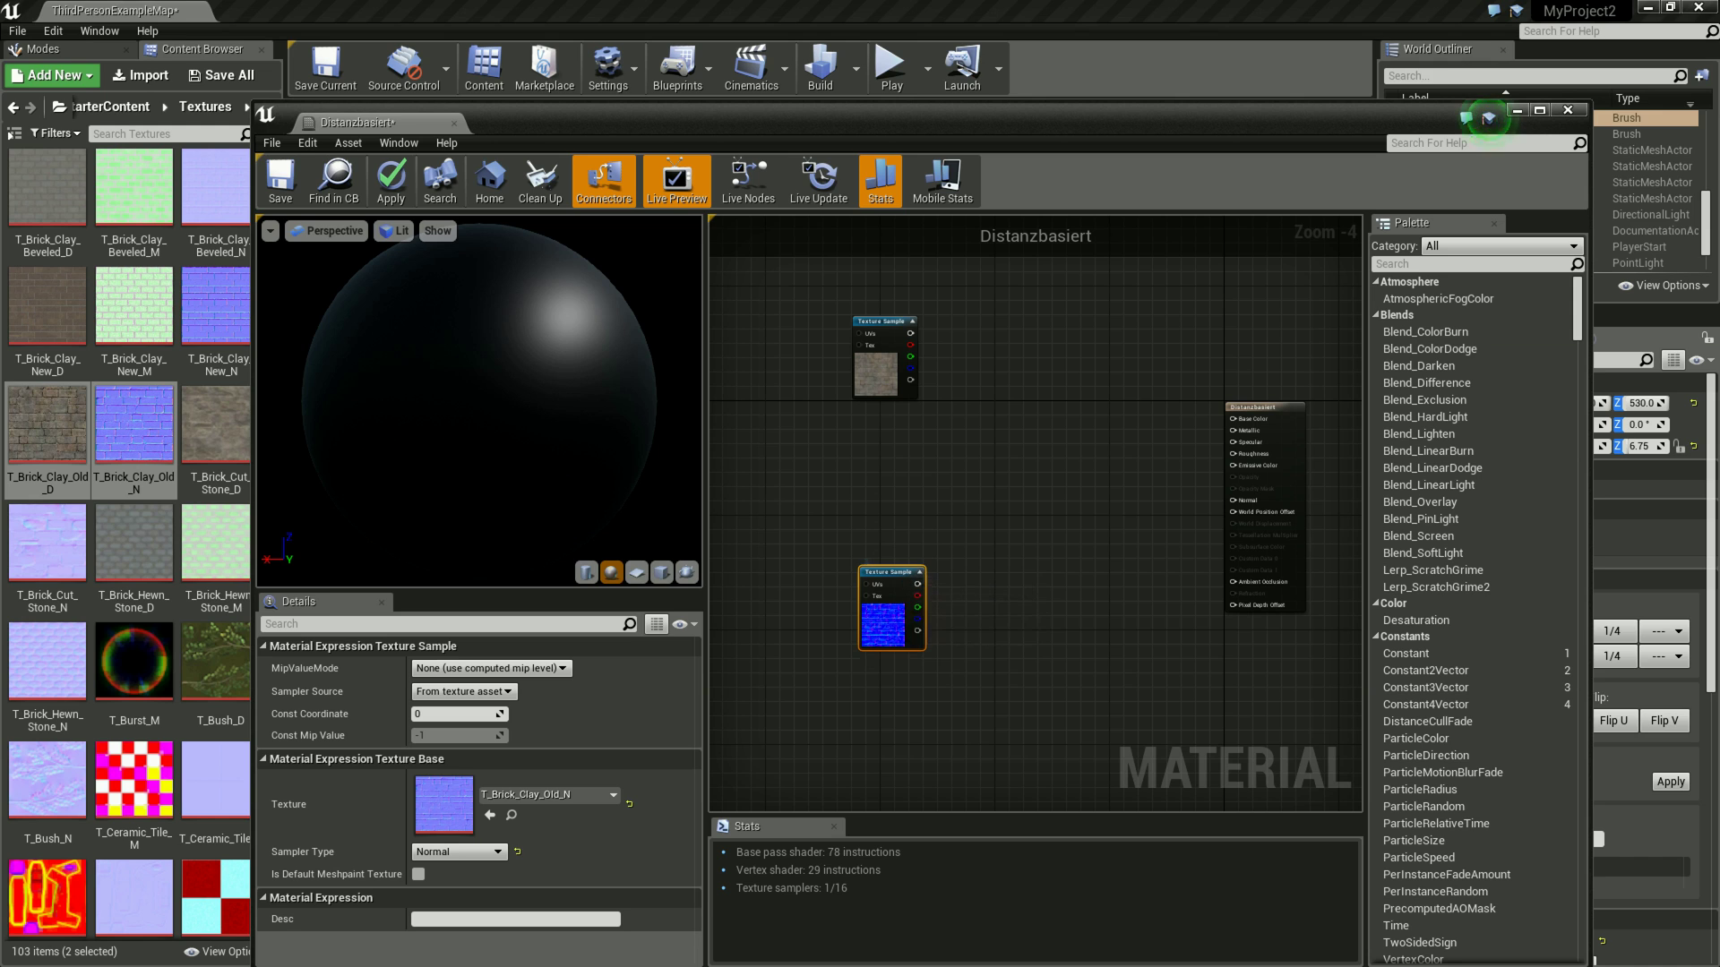
pyautogui.click(1489, 119)
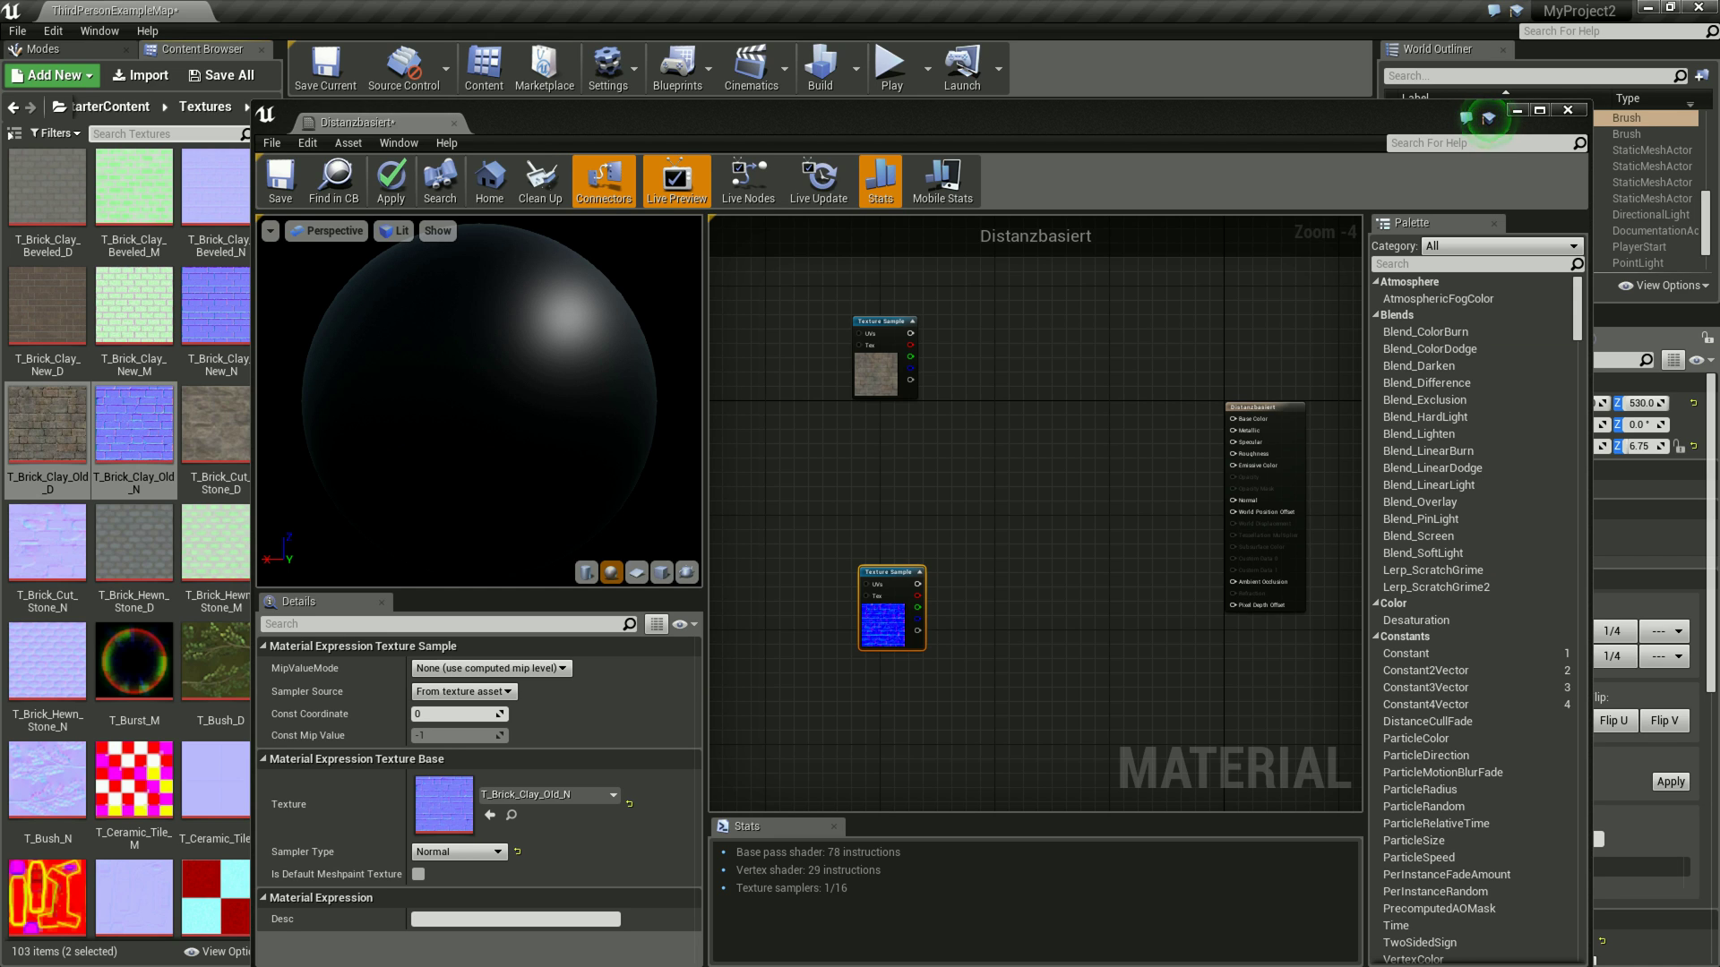
# - Search 'moss' and 'grave' and drag those ground texture samples into the graph
pyautogui.write('moss')
pyautogui.moveTo(135, 188)
pyautogui.mouseDown()
pyautogui.moveTo(809, 693)
pyautogui.moveTo(877, 694)
pyautogui.mouseUp()
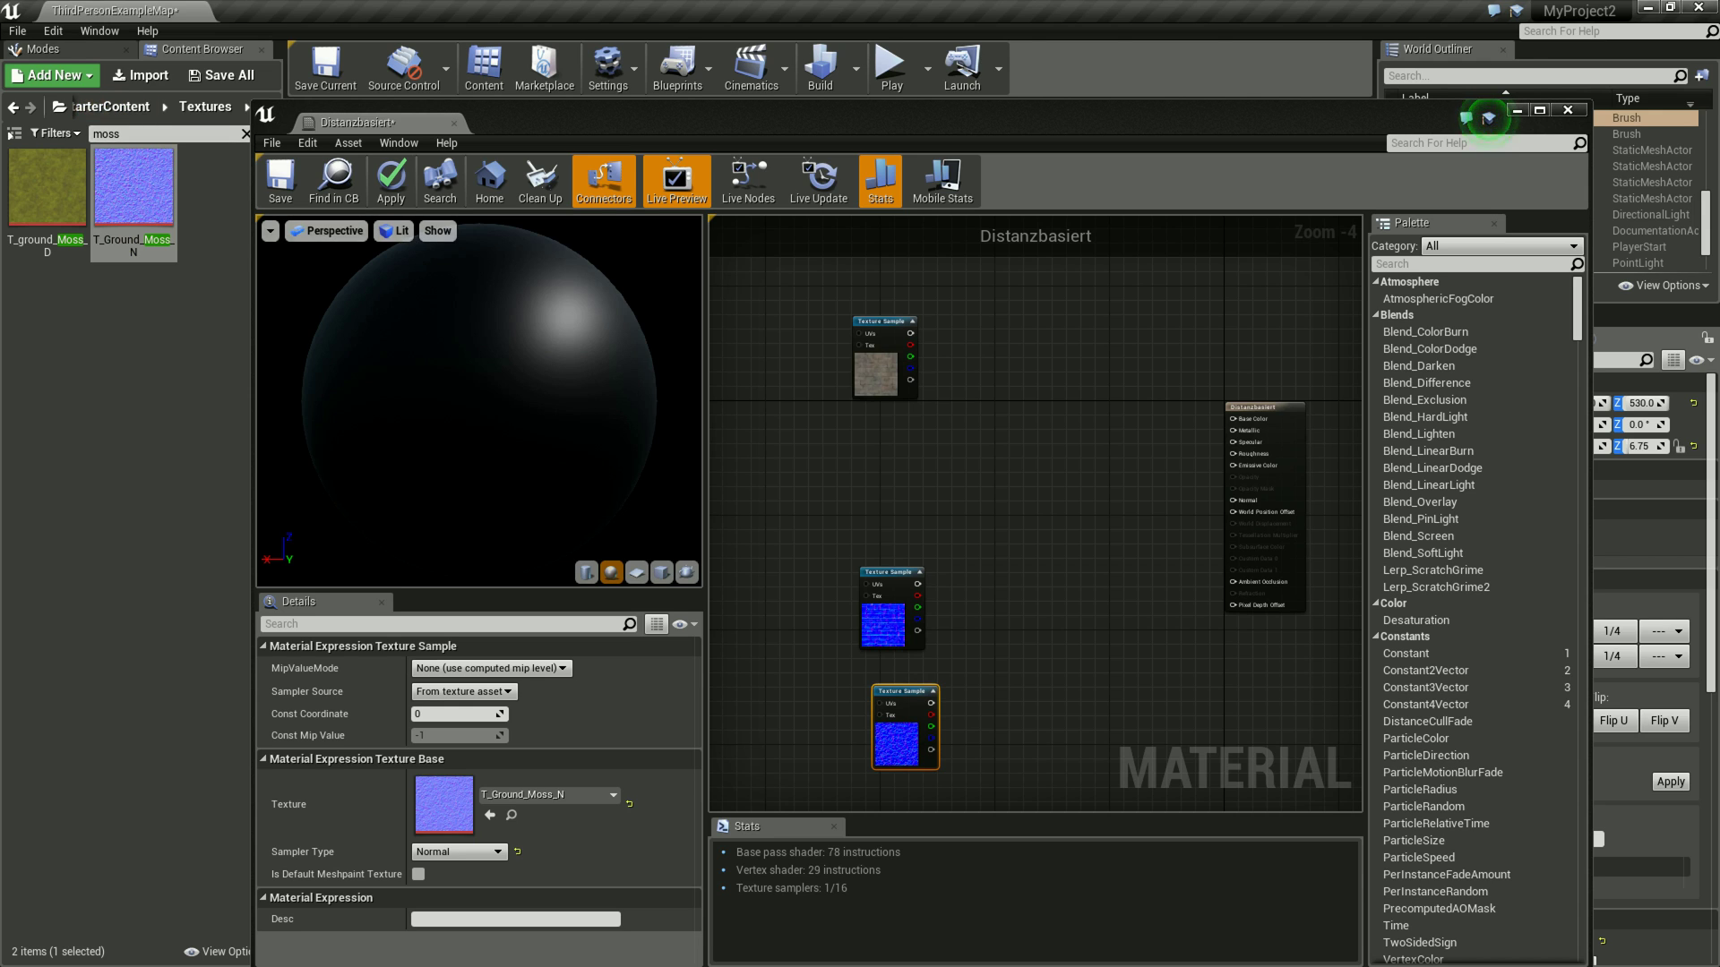
pyautogui.press('BackSpace')
pyautogui.press('BackSpace')
pyautogui.press('BackSpace')
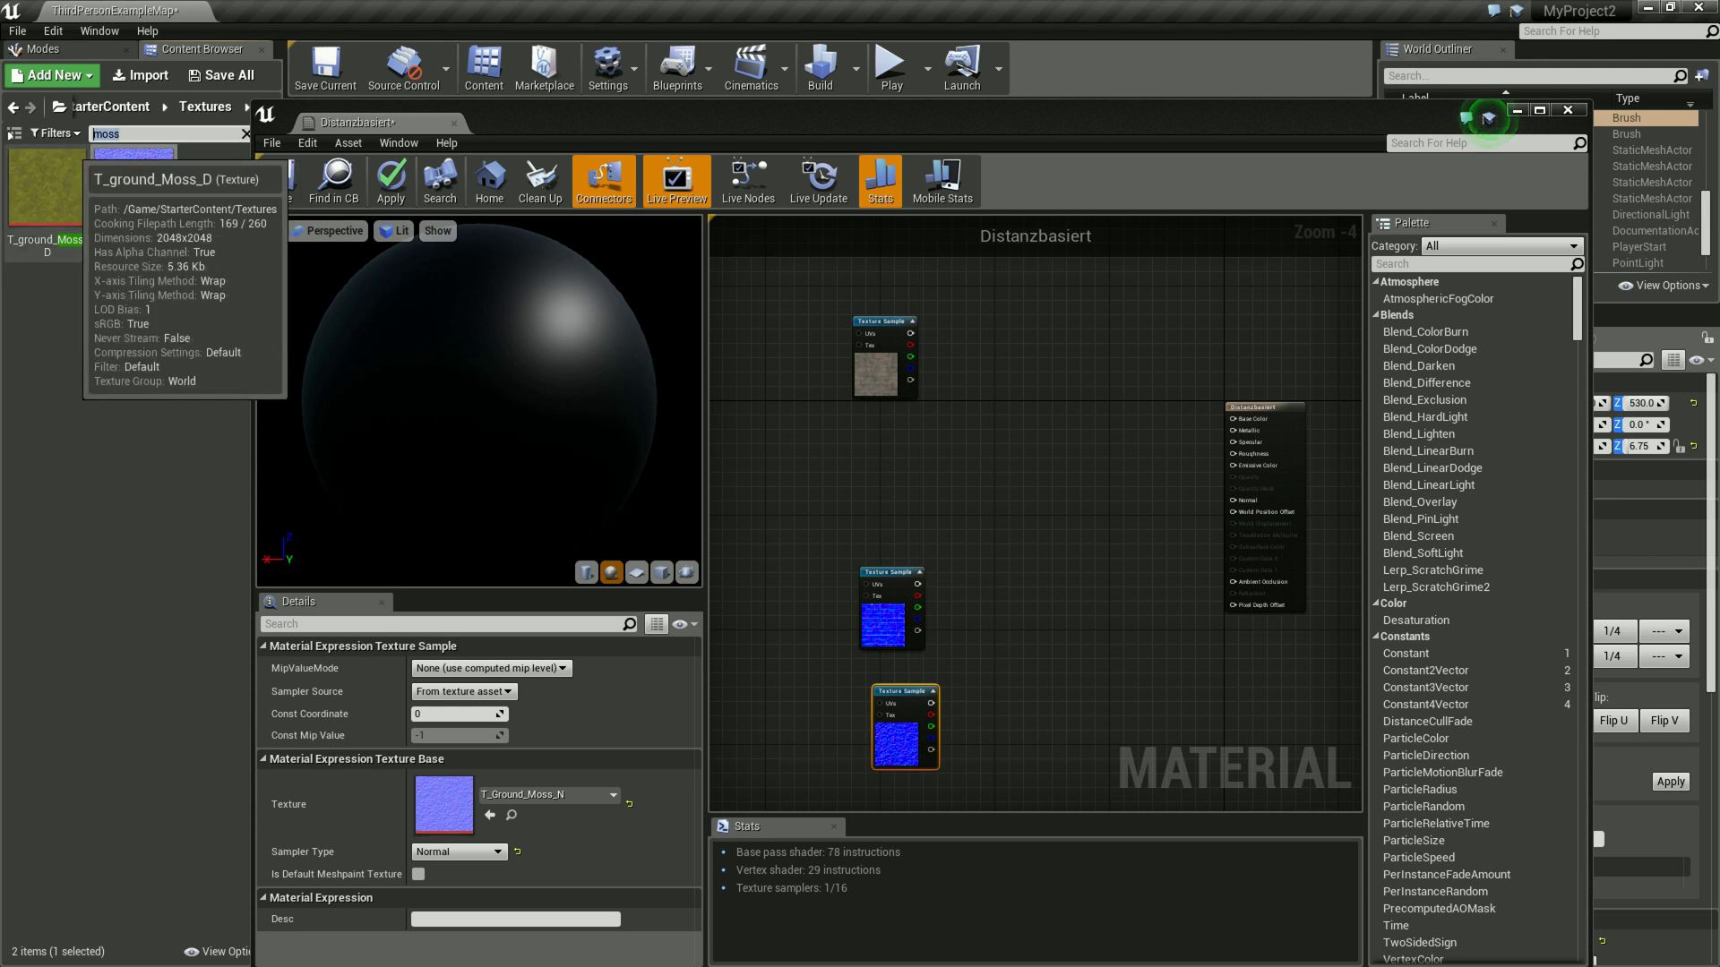
pyautogui.write('grave')
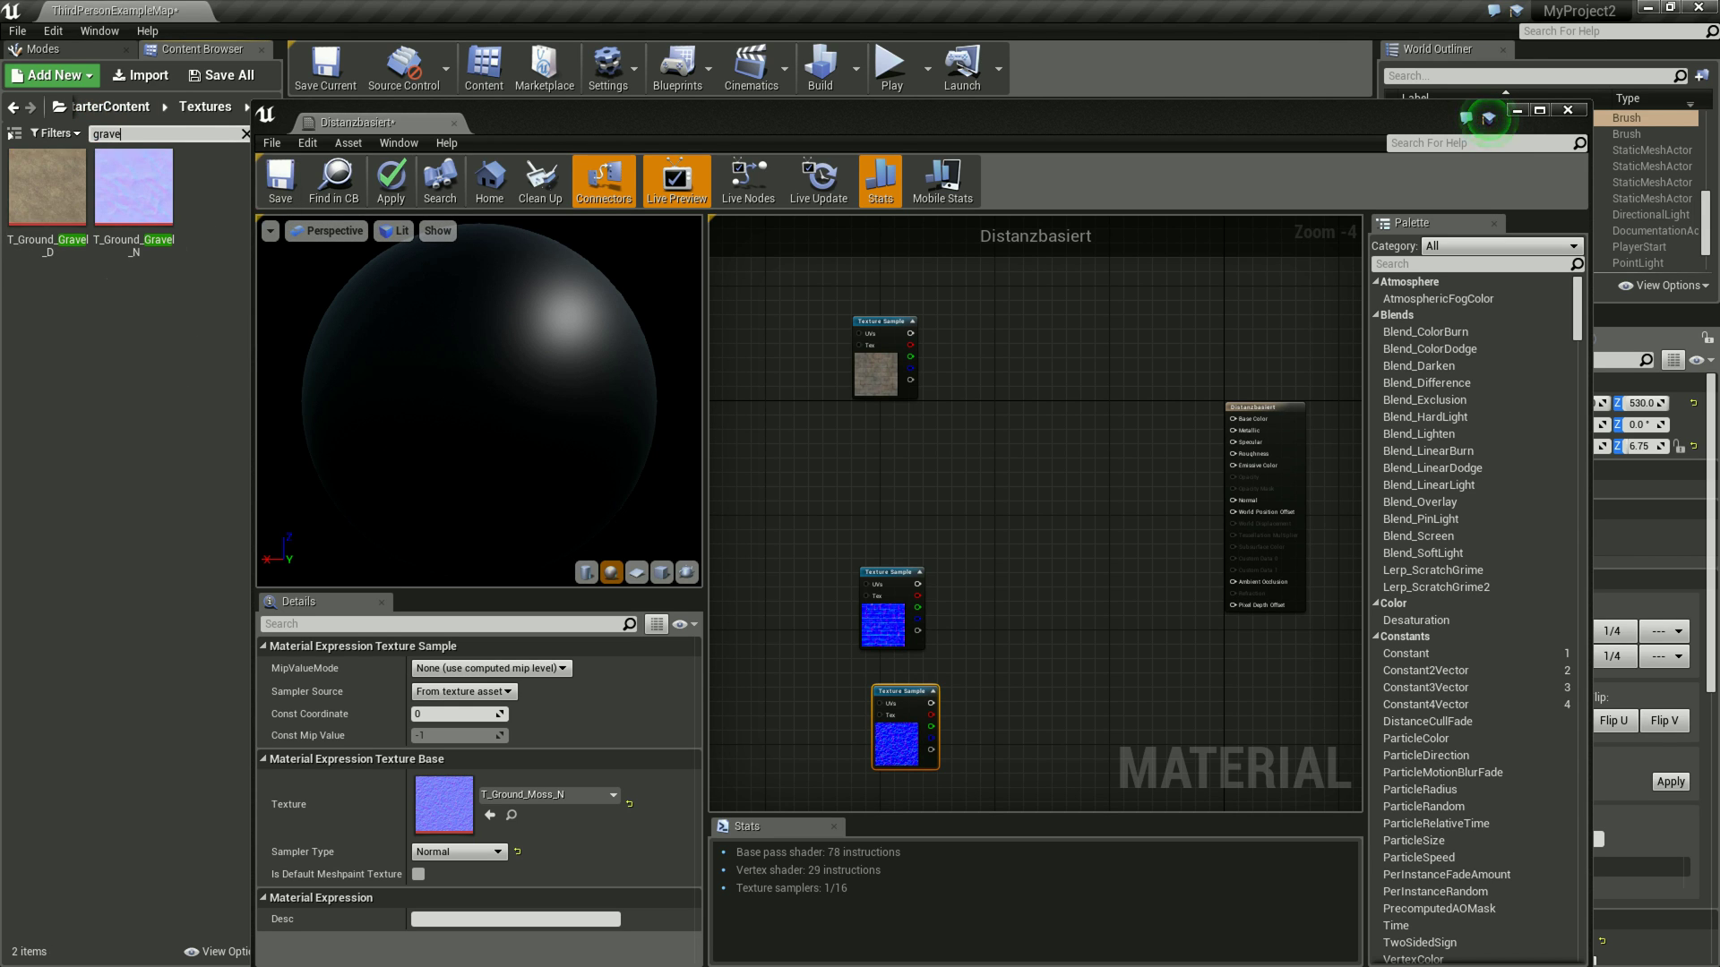
pyautogui.moveTo(47, 187)
pyautogui.mouseDown()
pyautogui.moveTo(914, 488)
pyautogui.moveTo(884, 427)
pyautogui.mouseUp()
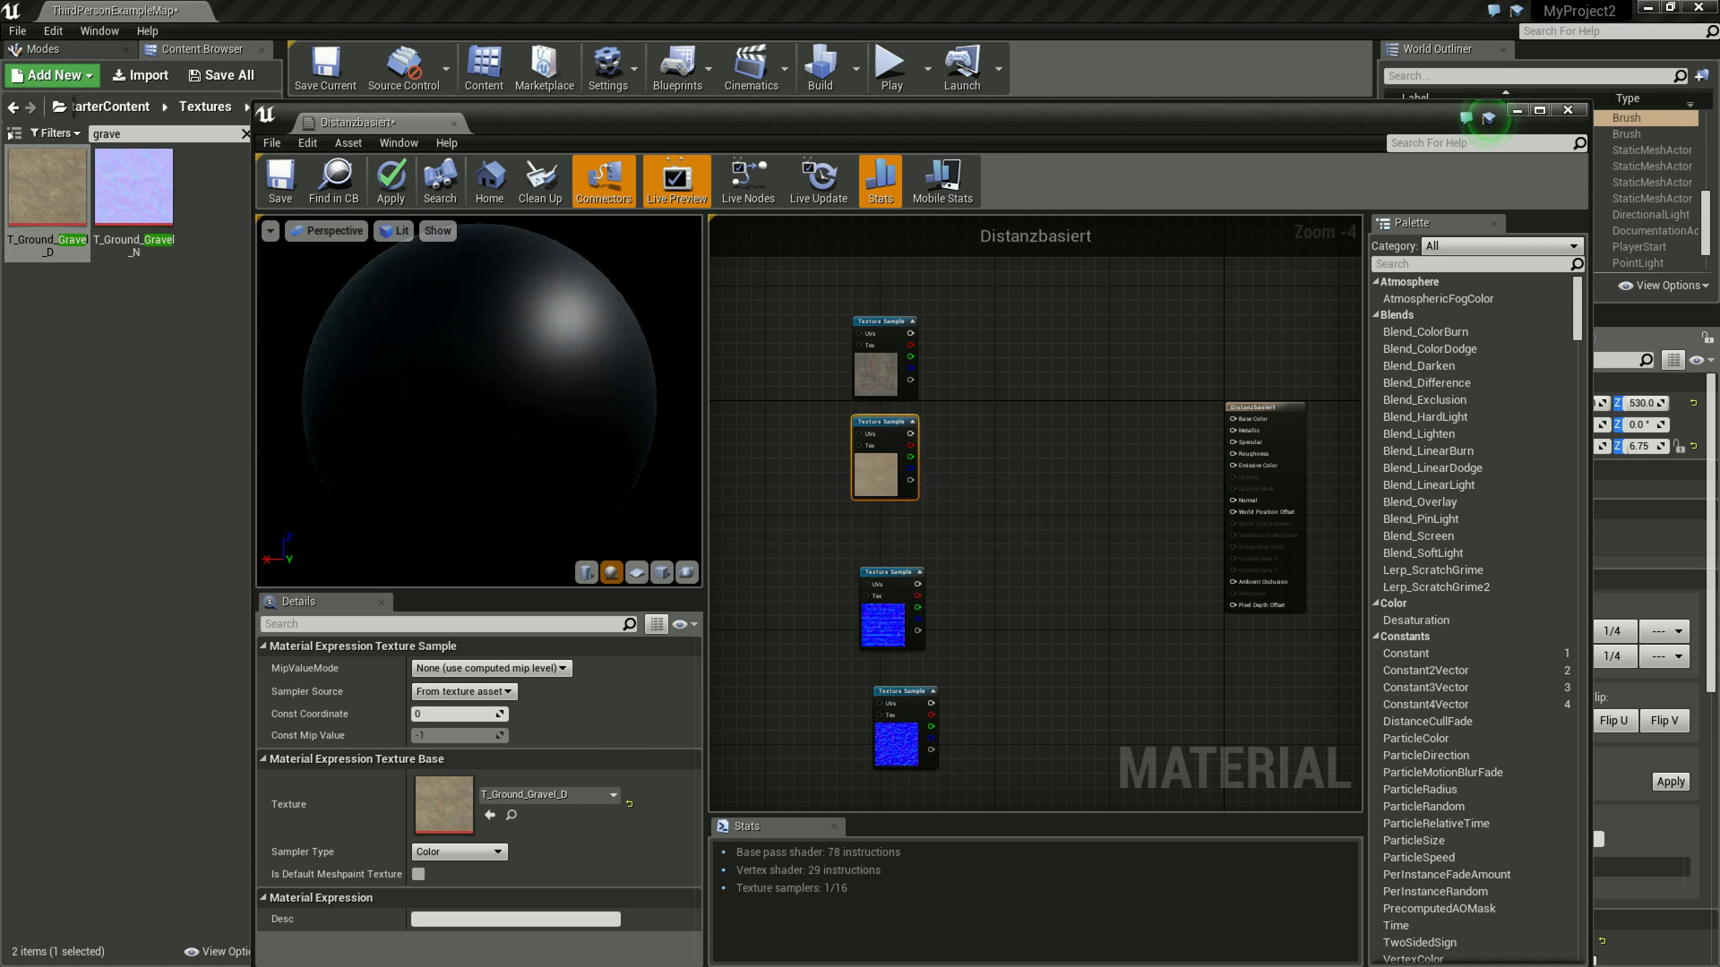
# - Rearrange the texture nodes, shifting the two gravel Texture Samples slightly upward
pyautogui.moveTo(887, 577); pyautogui.dragTo(887, 592)
pyautogui.moveTo(914, 698); pyautogui.dragTo(900, 687)
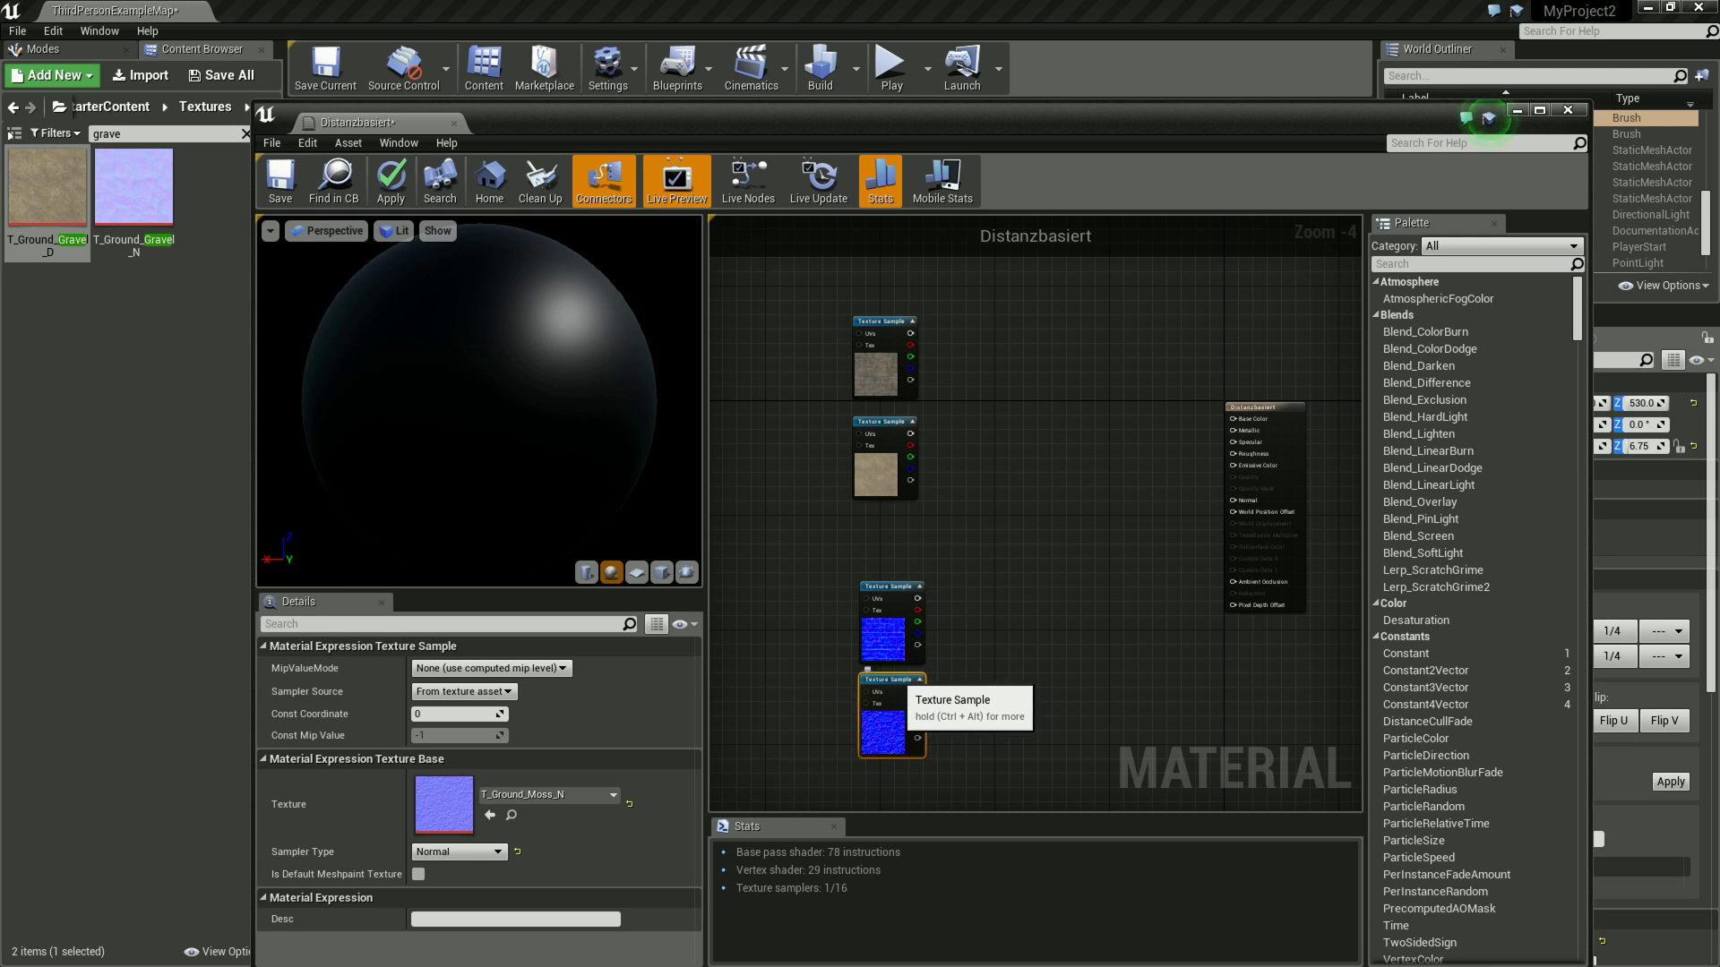
pyautogui.moveTo(900, 681); pyautogui.dragTo(900, 551, button='right')
pyautogui.scroll(2, 991, 572)
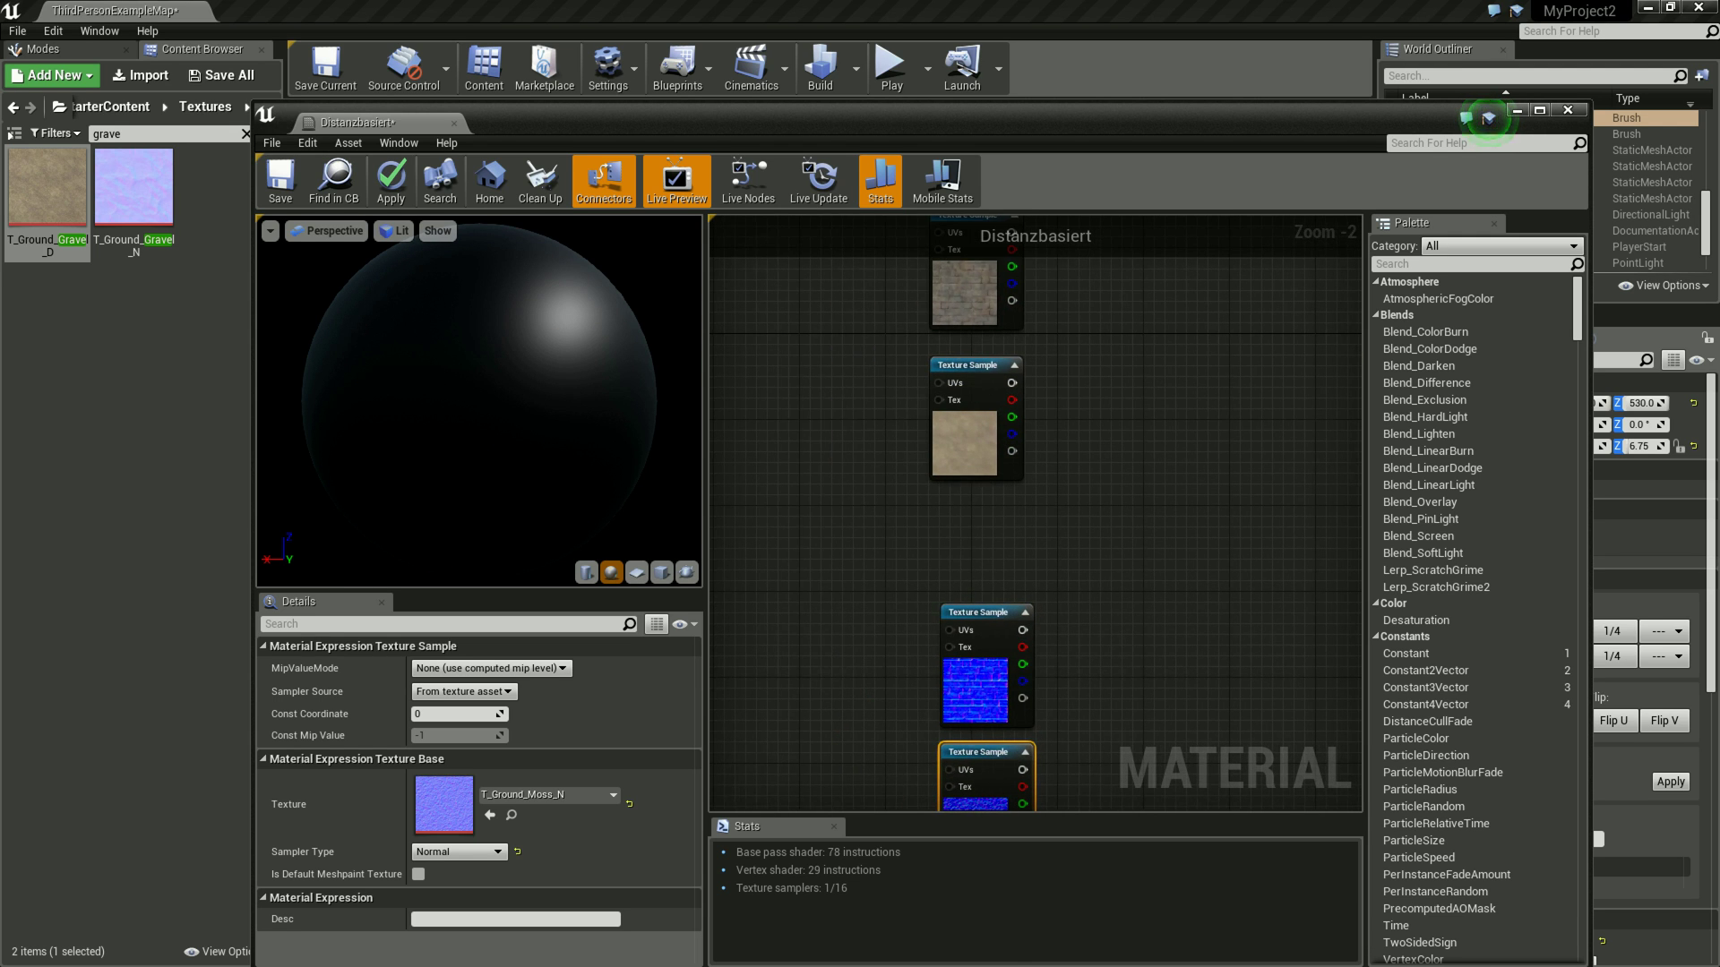
pyautogui.scroll(-3, 1085, 573)
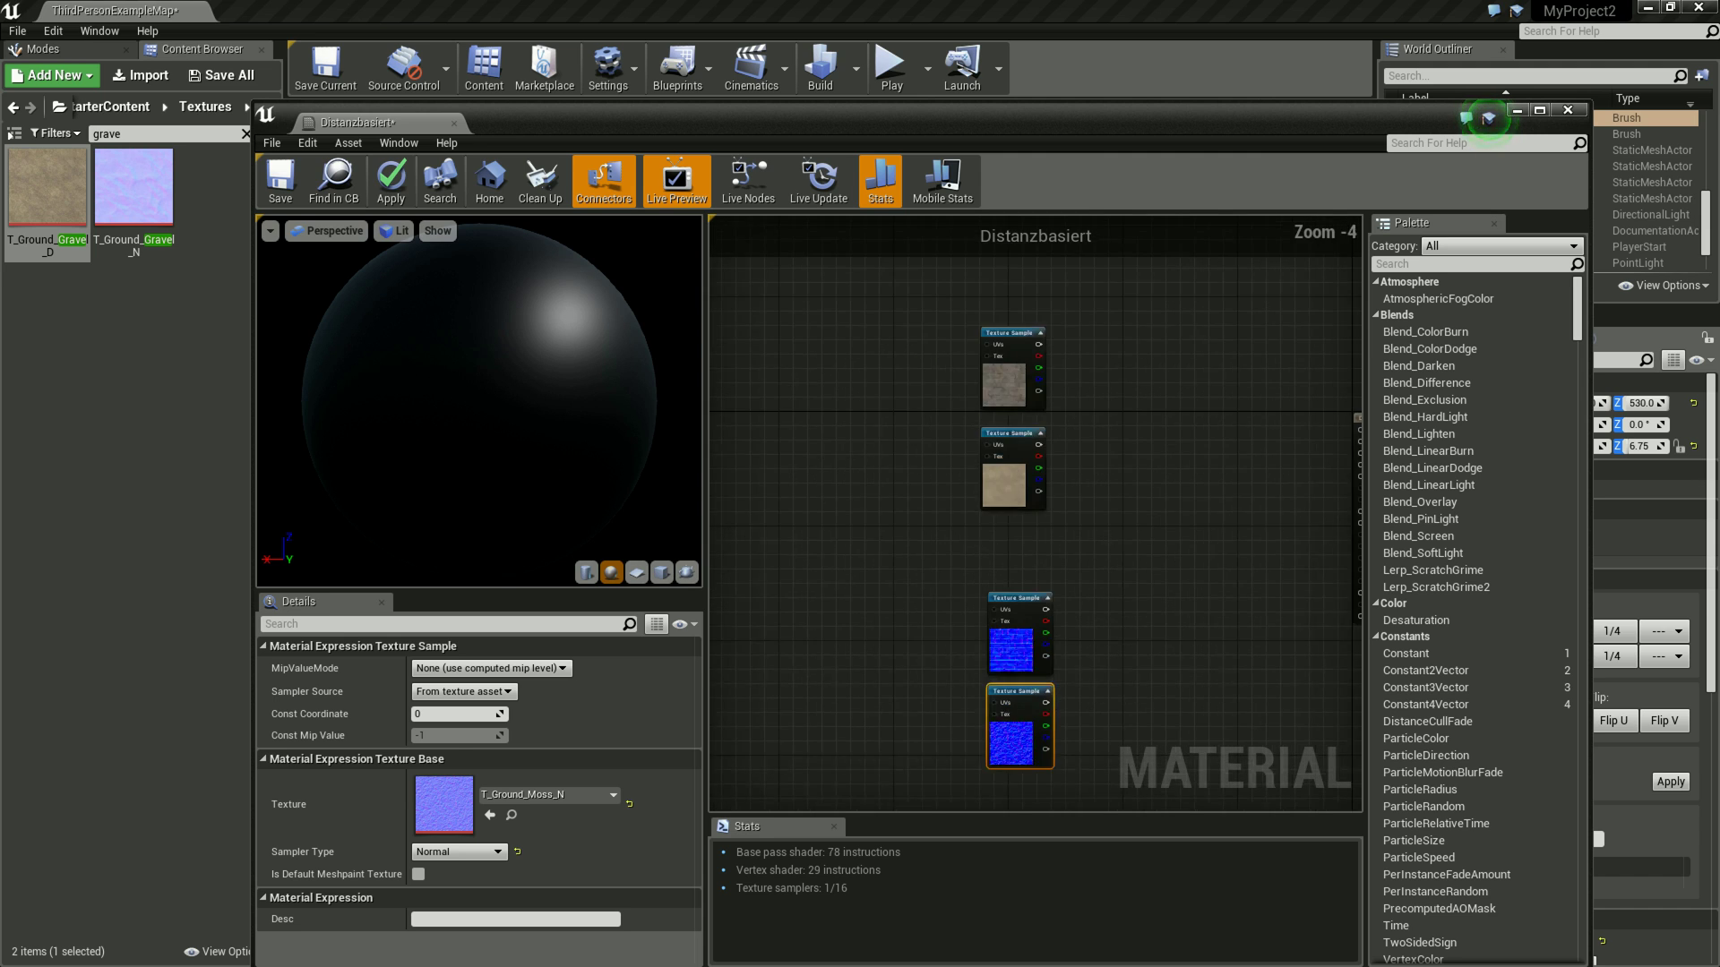
pyautogui.moveTo(1093, 580)
pyautogui.mouseDown()
pyautogui.moveTo(987, 703)
pyautogui.moveTo(1039, 698)
pyautogui.mouseUp()
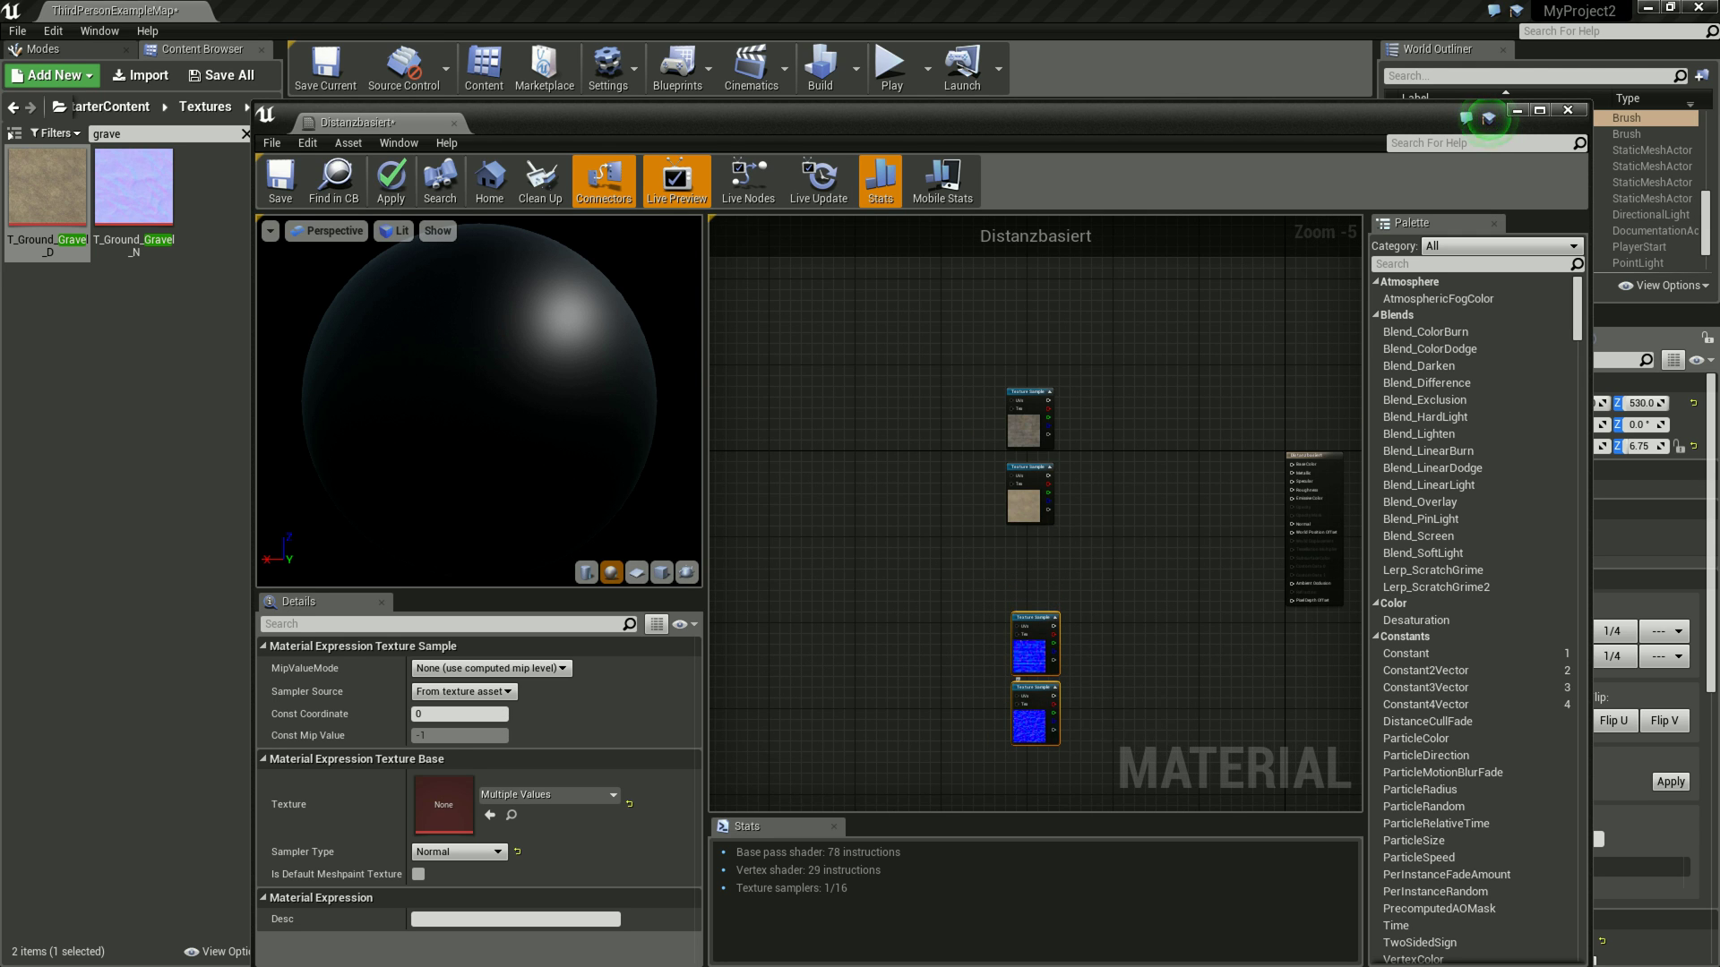
pyautogui.moveTo(1070, 358); pyautogui.dragTo(989, 533)
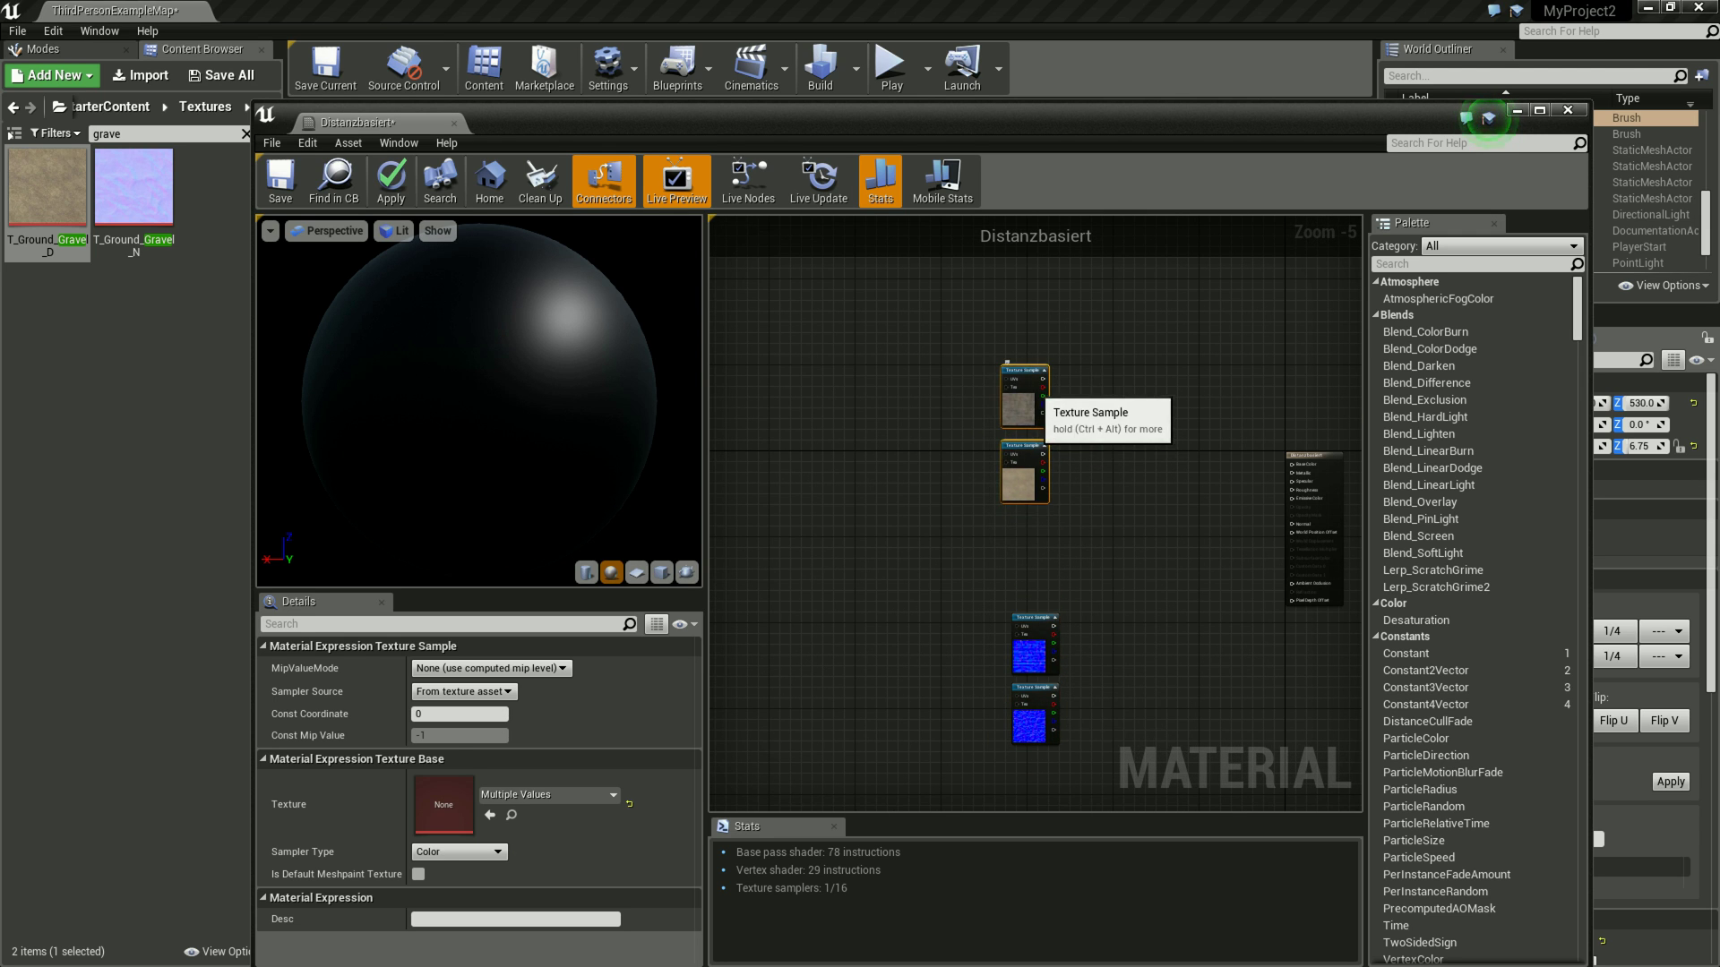
pyautogui.moveTo(1030, 408); pyautogui.dragTo(1029, 386)
pyautogui.scroll(4, 1089, 574)
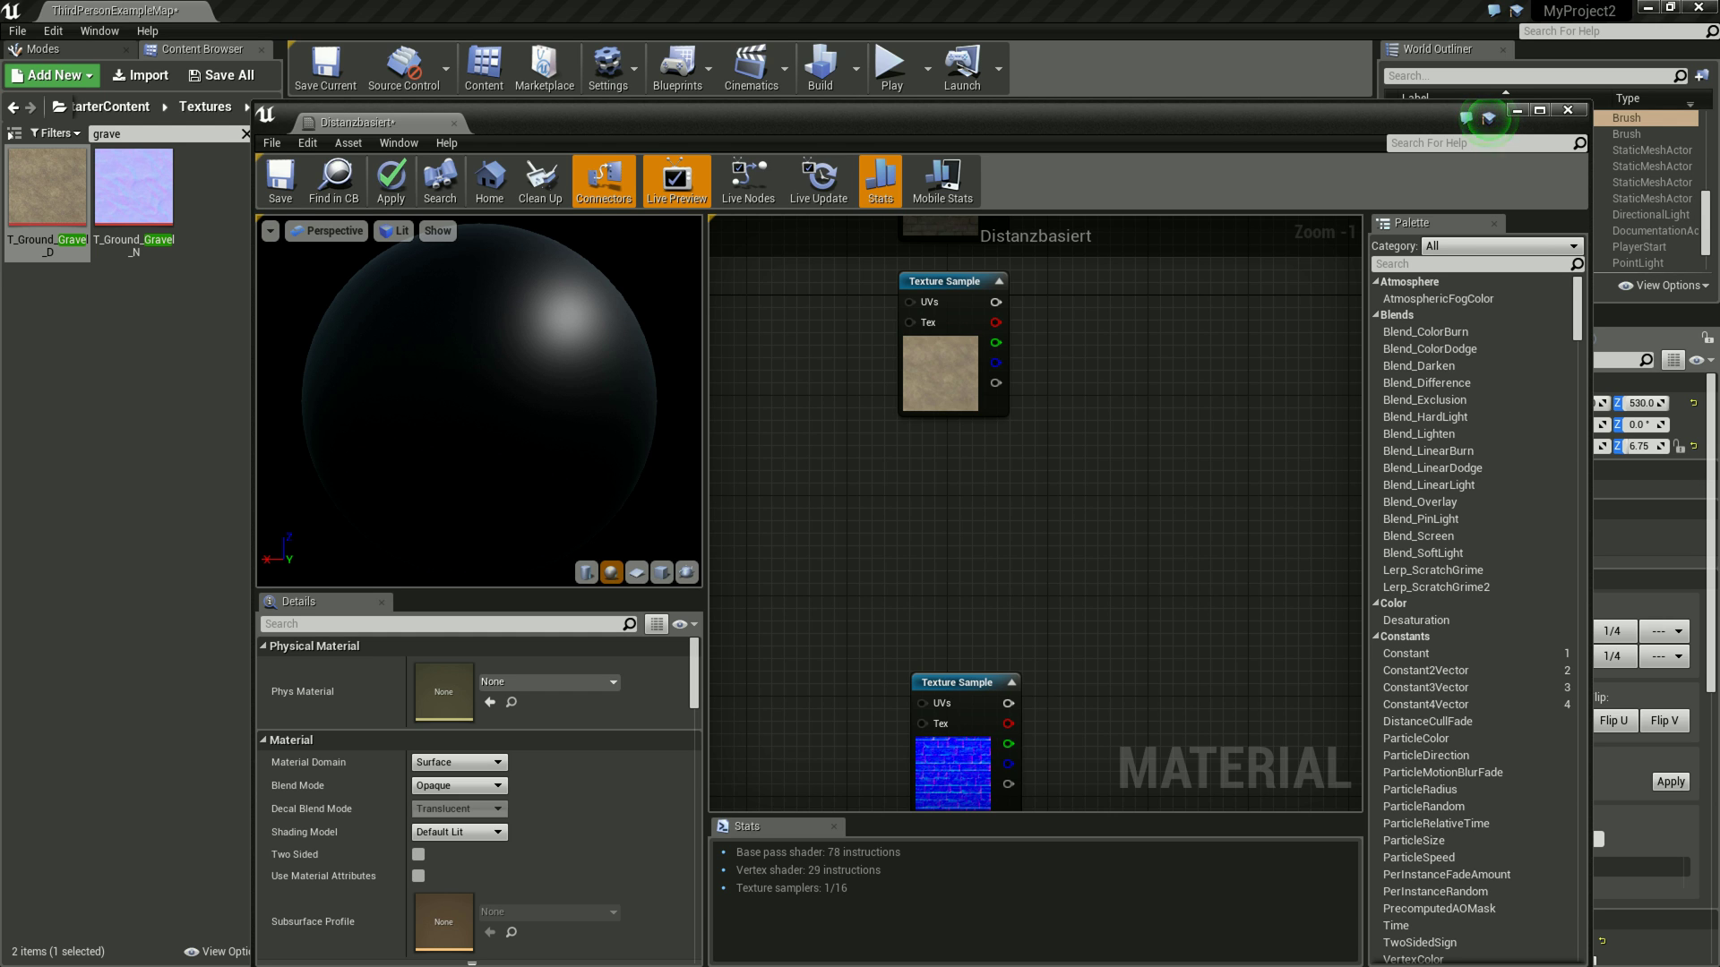
pyautogui.scroll(-1, 1030, 501)
pyautogui.moveTo(1030, 501); pyautogui.dragTo(1065, 582, button='right')
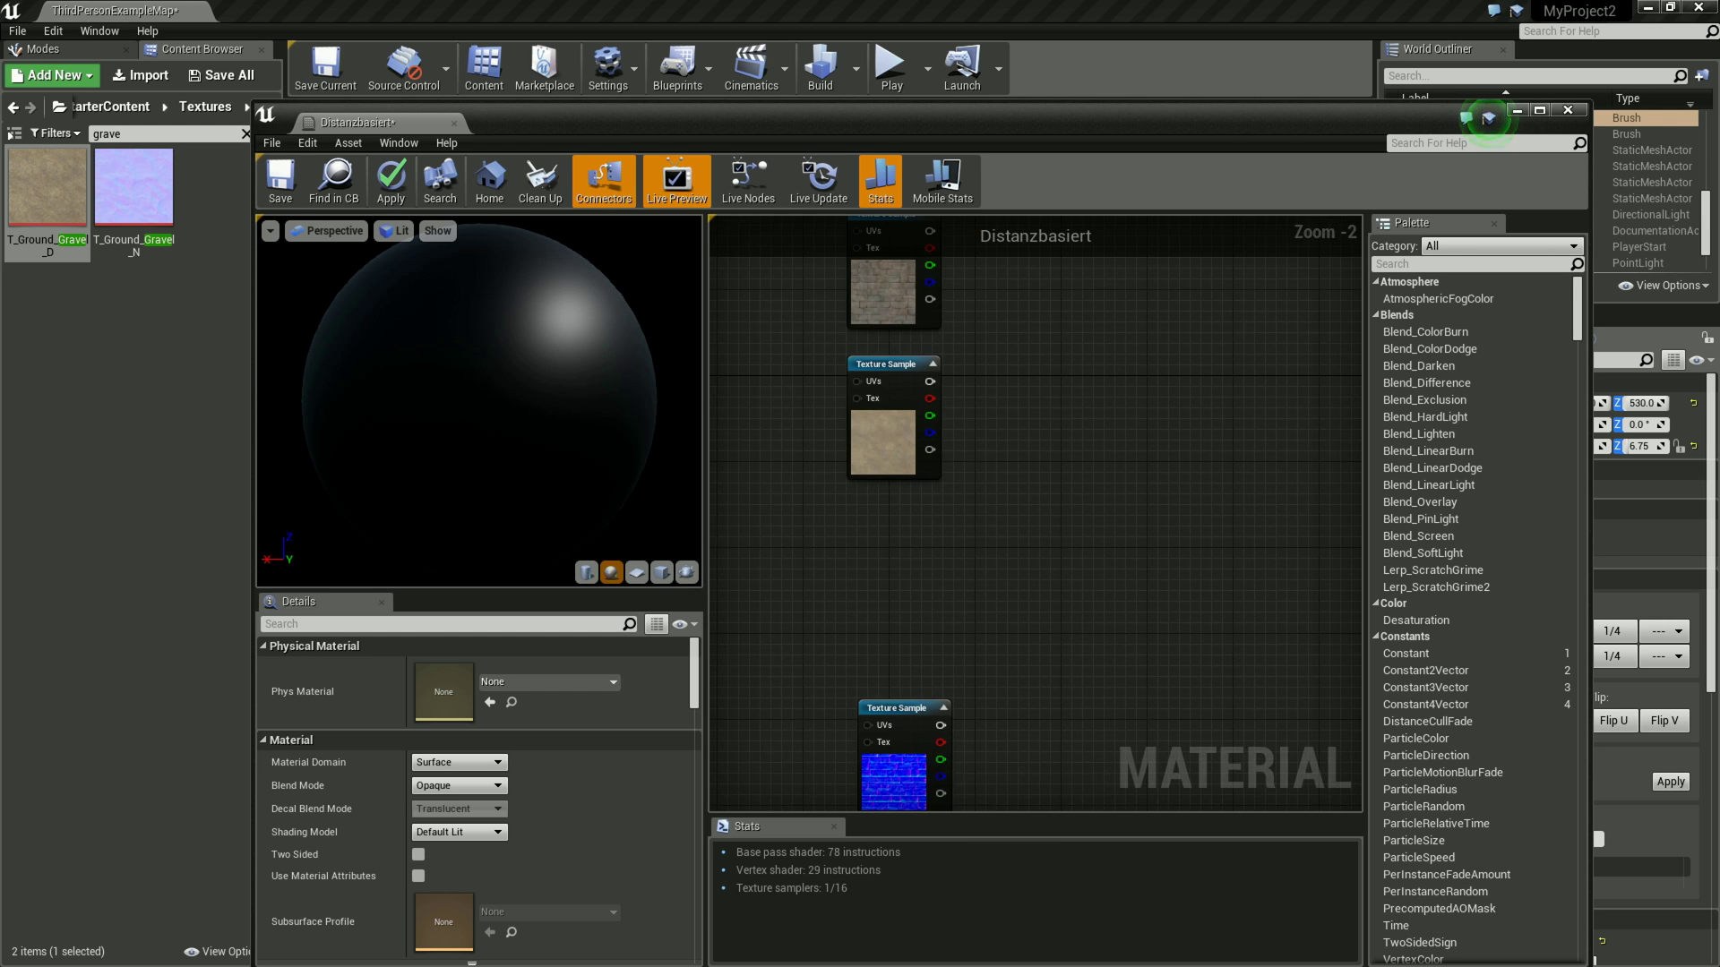
pyautogui.scroll(1, 963, 627)
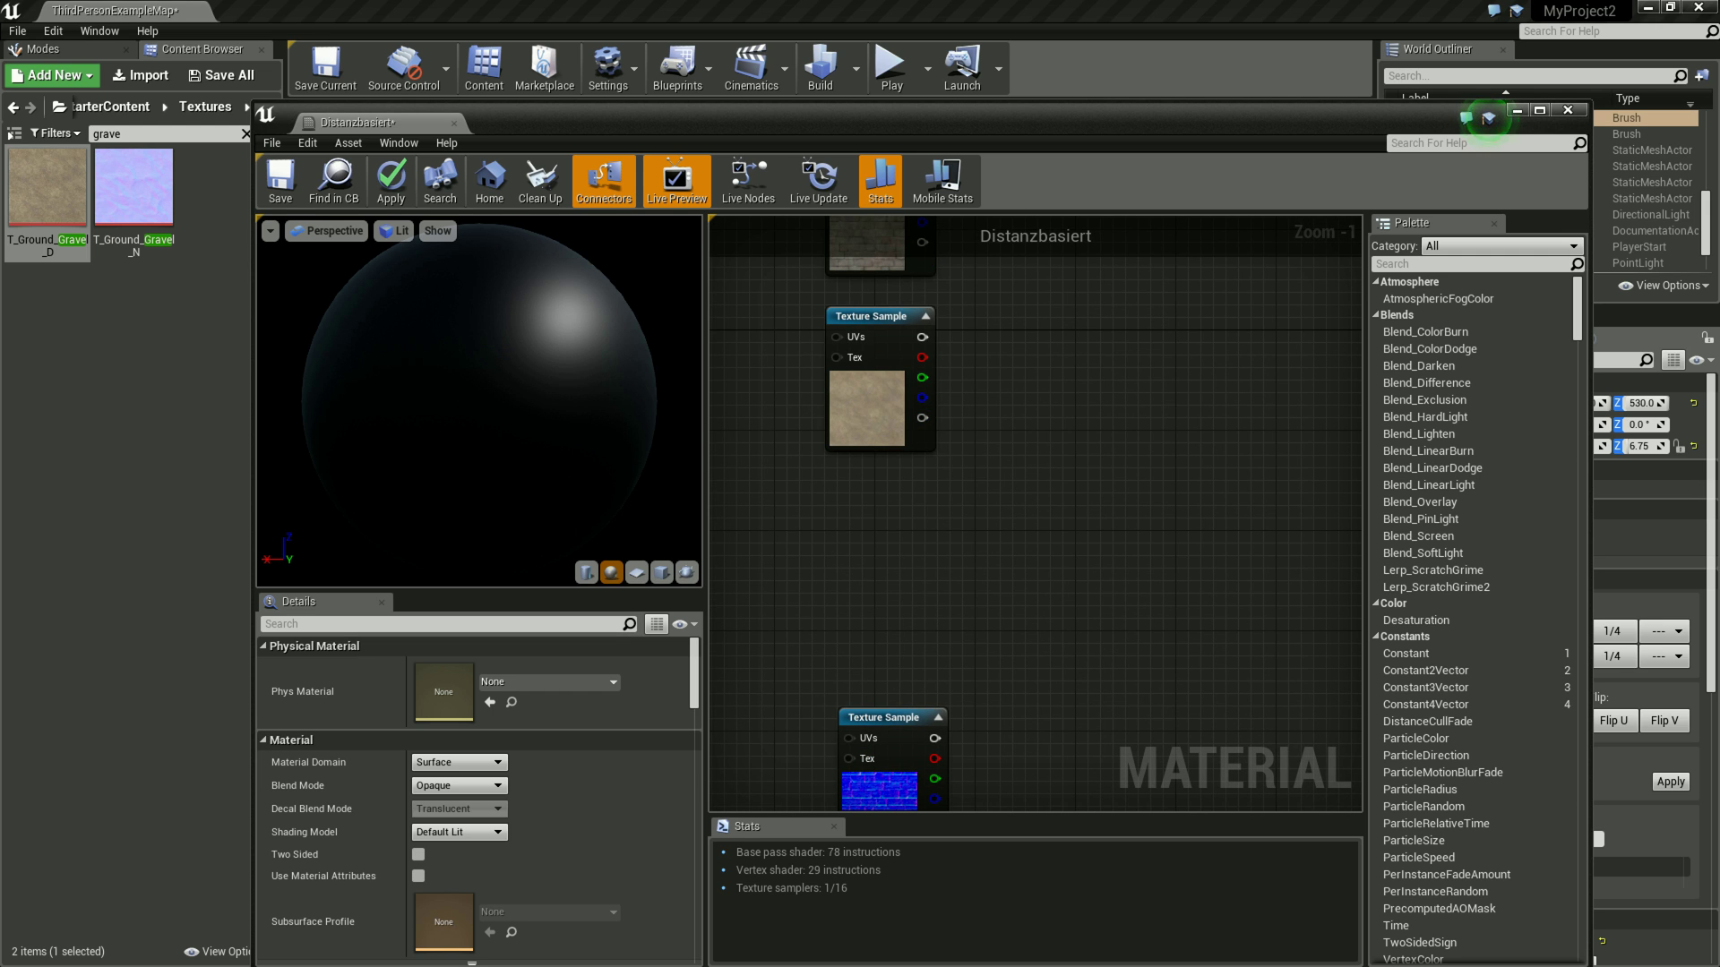
# - Add an Absolute World Position node via a 'World' node search and nudge it into place
pyautogui.rightClick(780, 503)
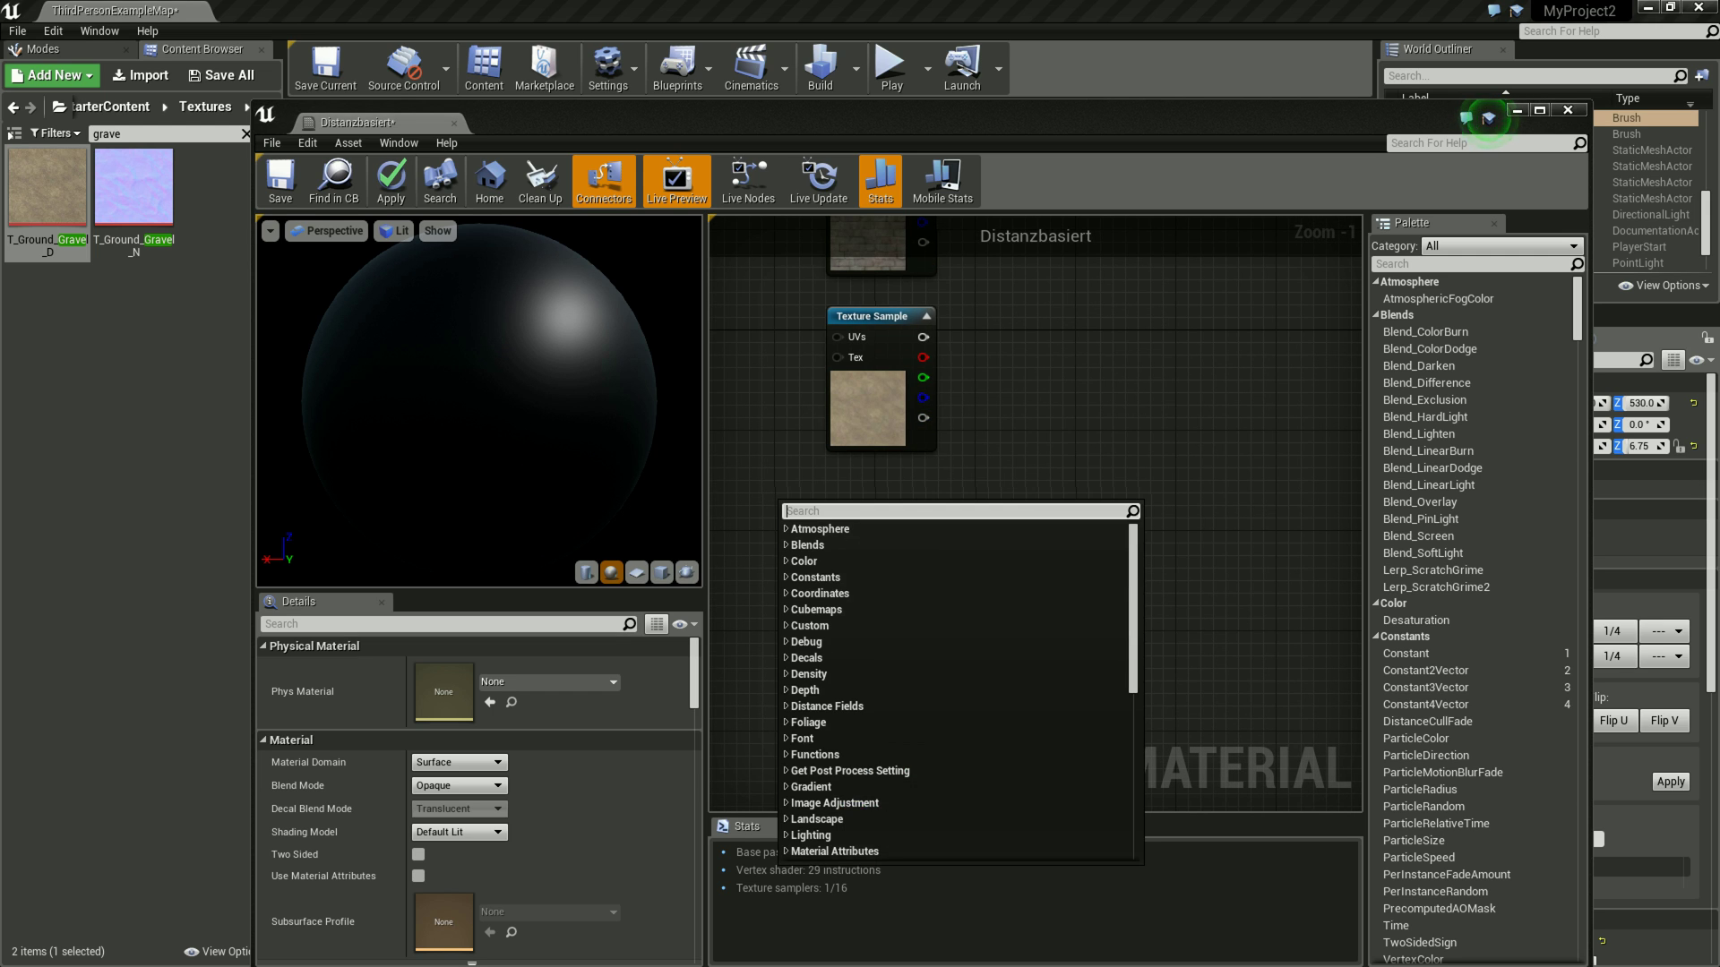
pyautogui.write('abso')
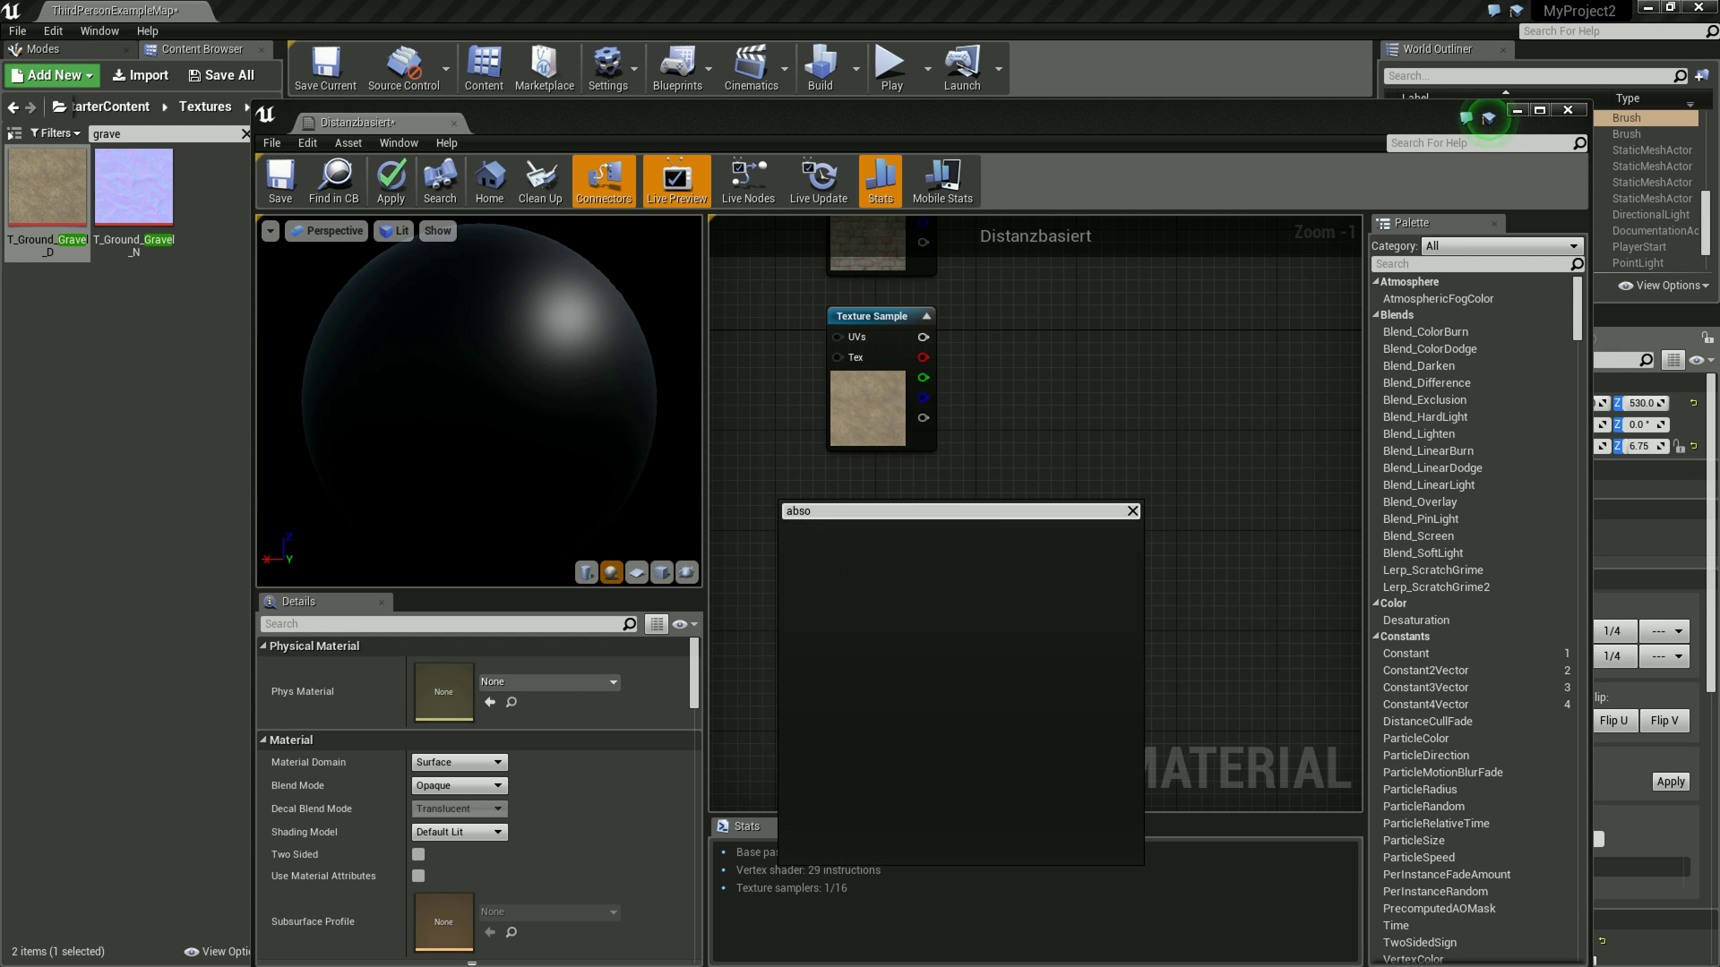
pyautogui.hotkey('ctrl', 'a')
pyautogui.press('BackSpace')
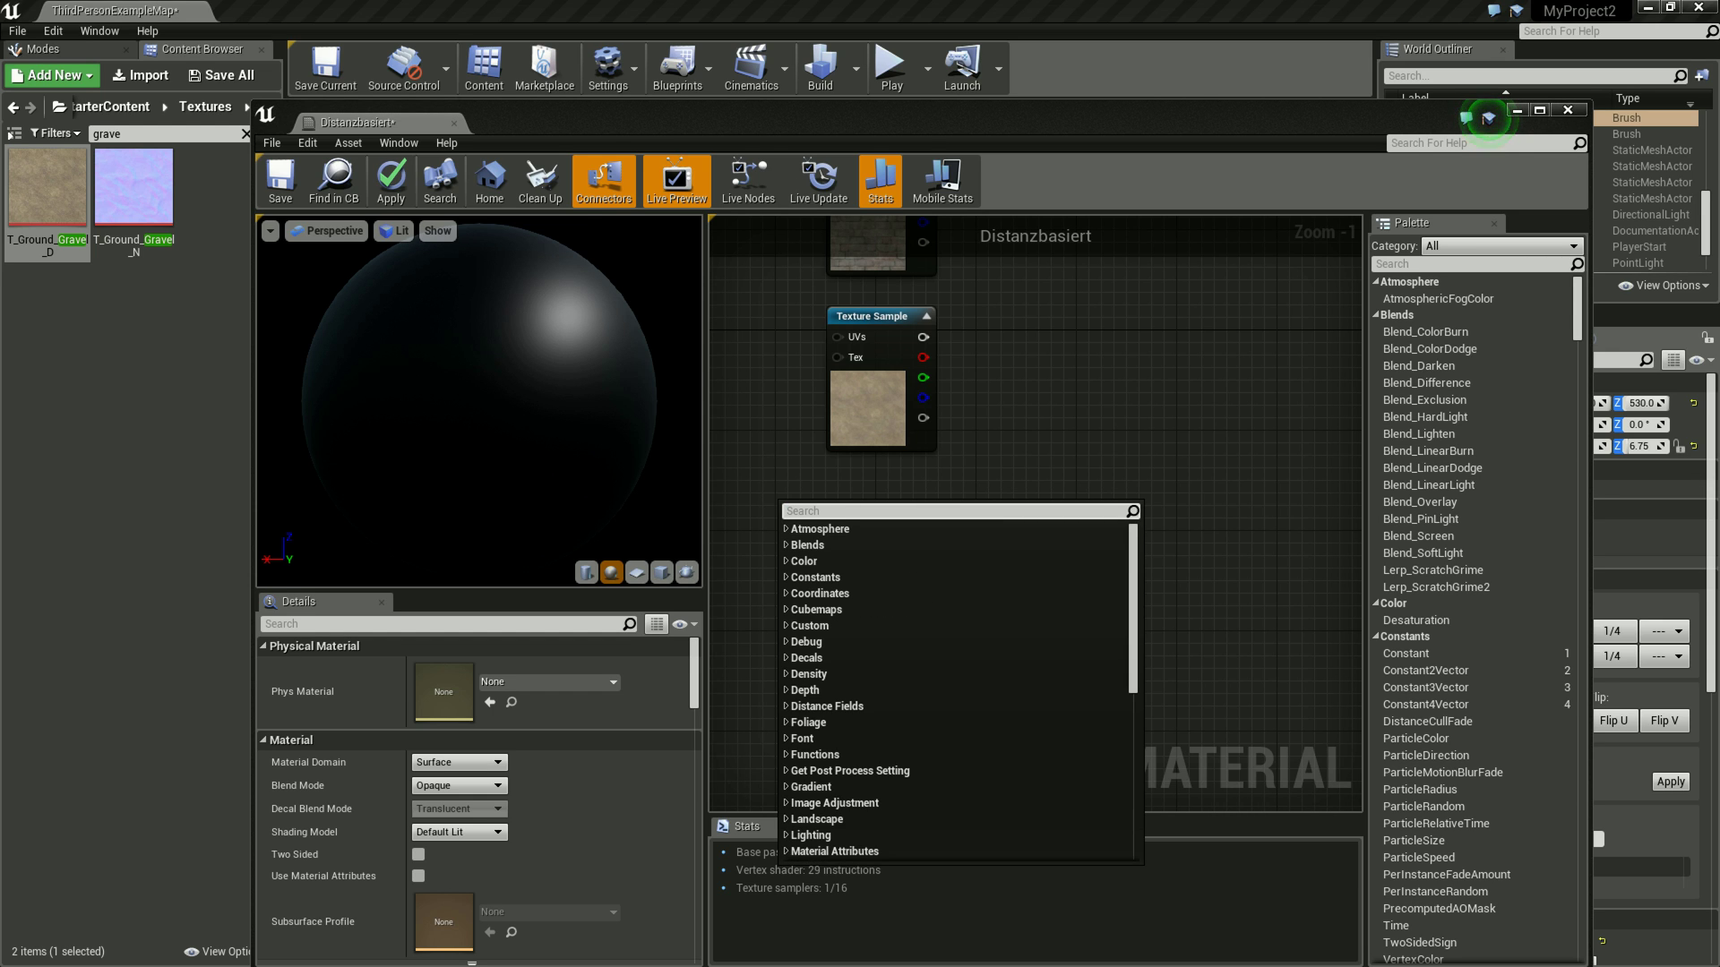
pyautogui.write('World')
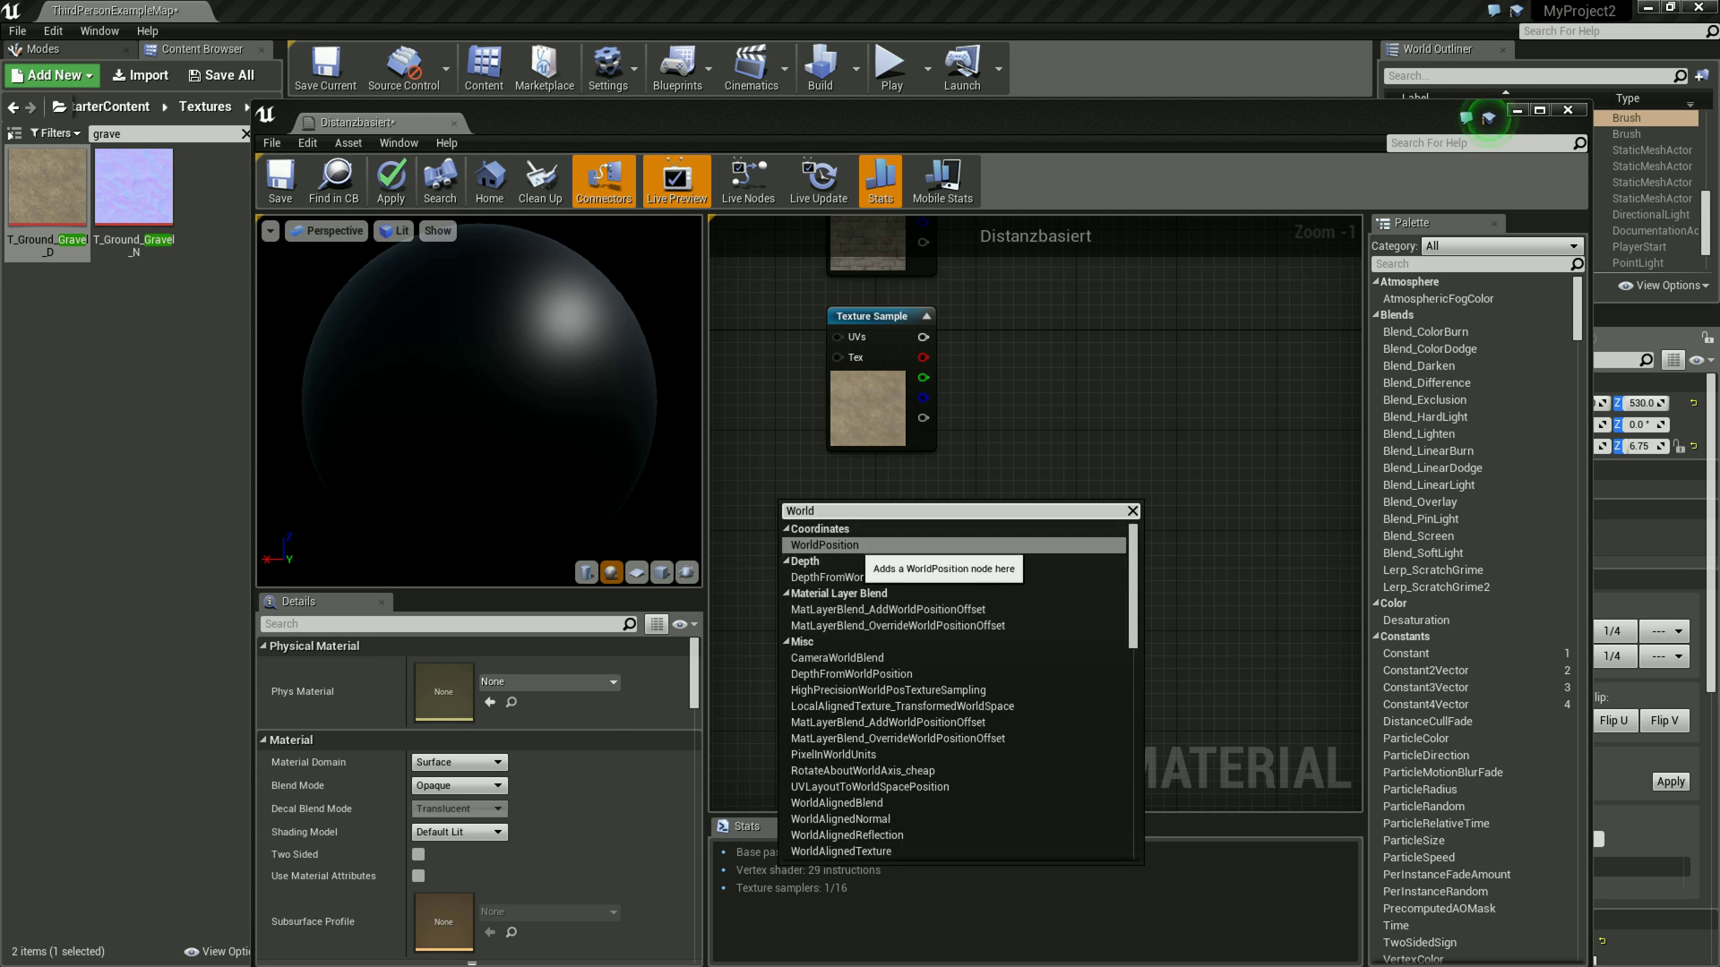
pyautogui.click(860, 544)
pyautogui.moveTo(883, 529); pyautogui.dragTo(857, 516)
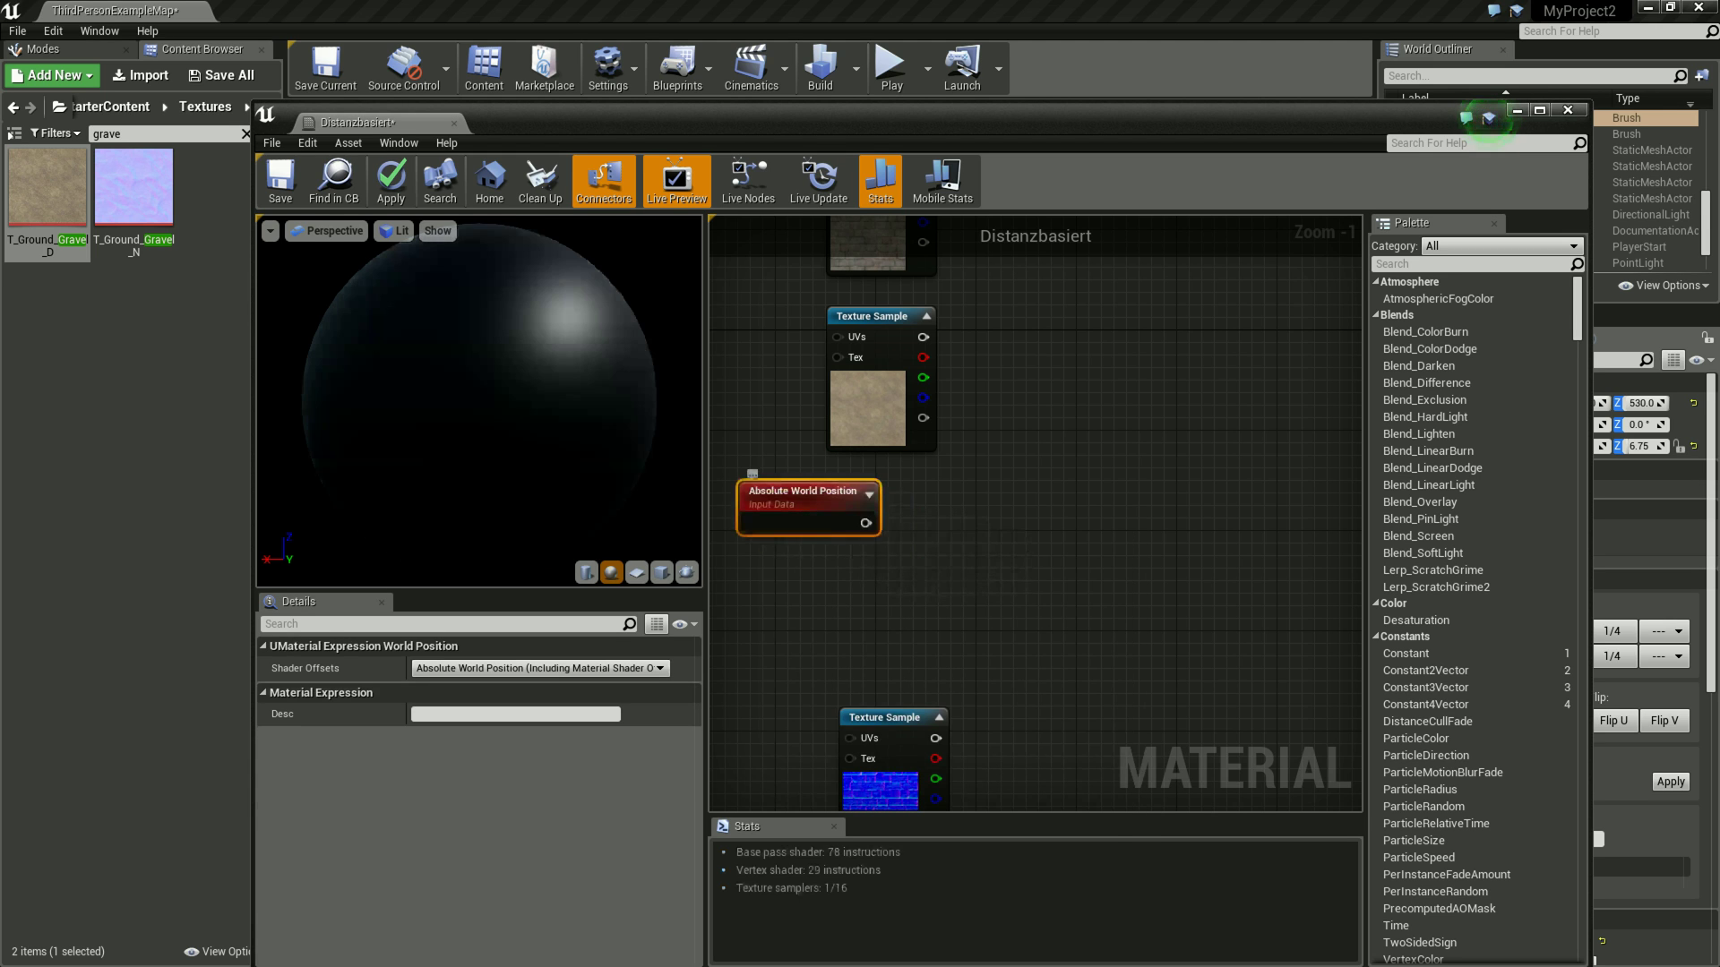
pyautogui.scroll(-1, 853, 550)
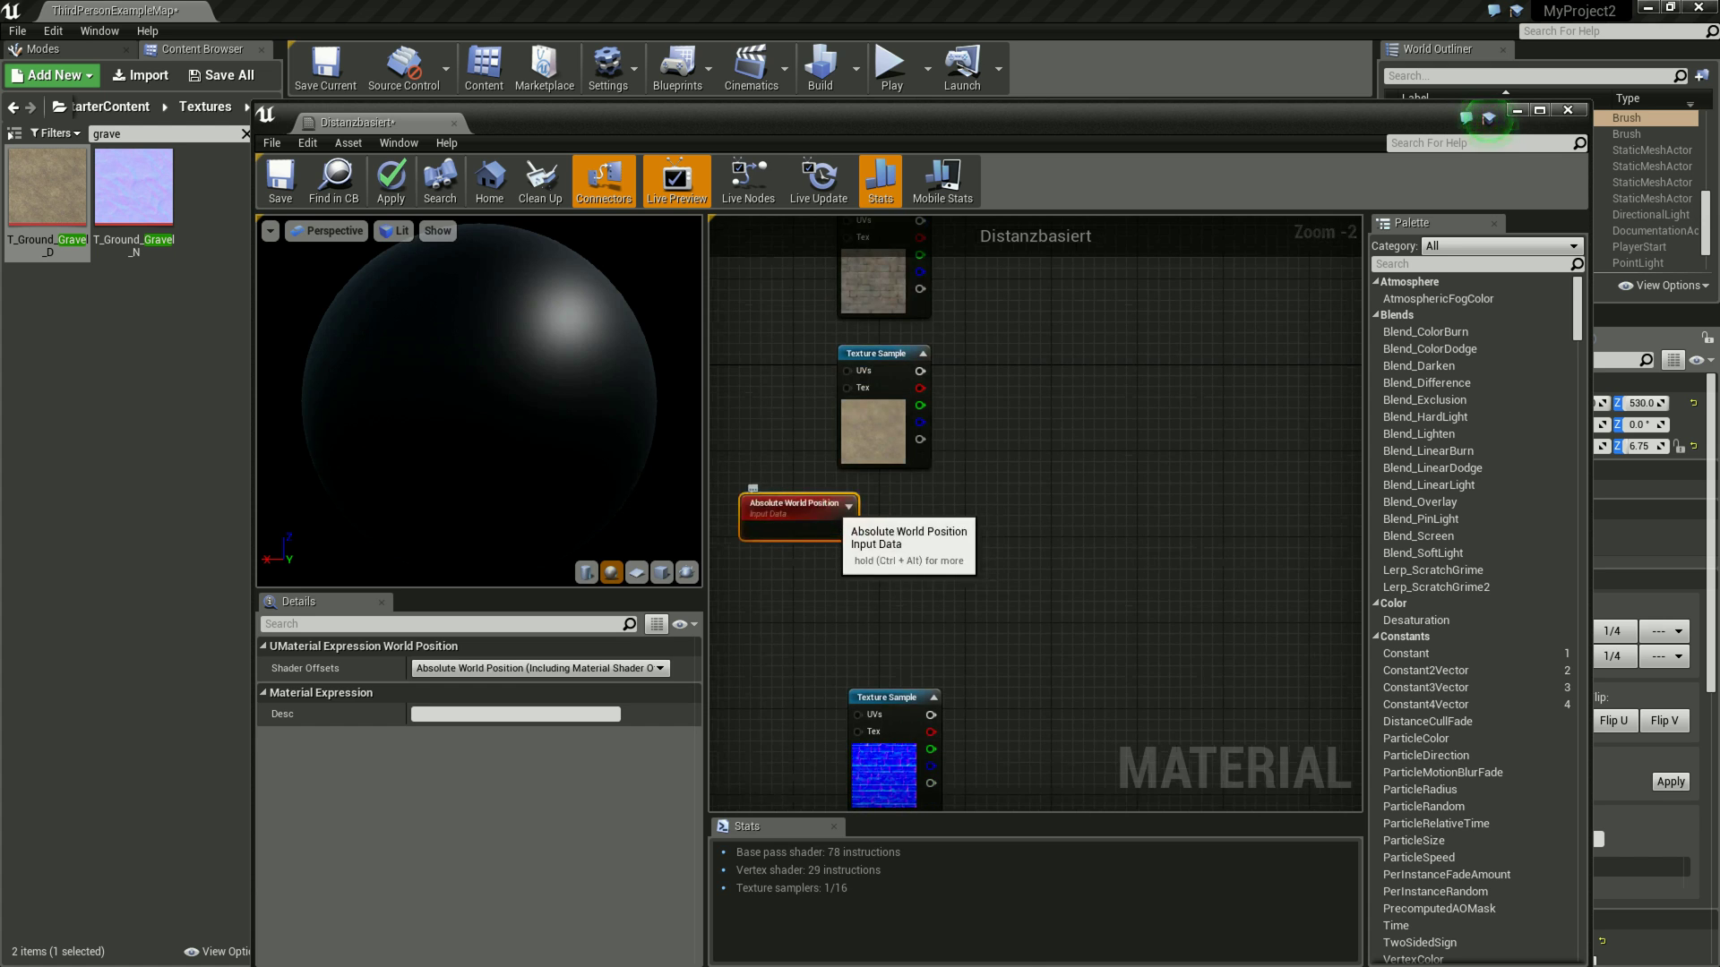
# - Search 'worl' in the node menu again, then dismiss it without adding anything
pyautogui.rightClick(892, 529)
pyautogui.write('worl')
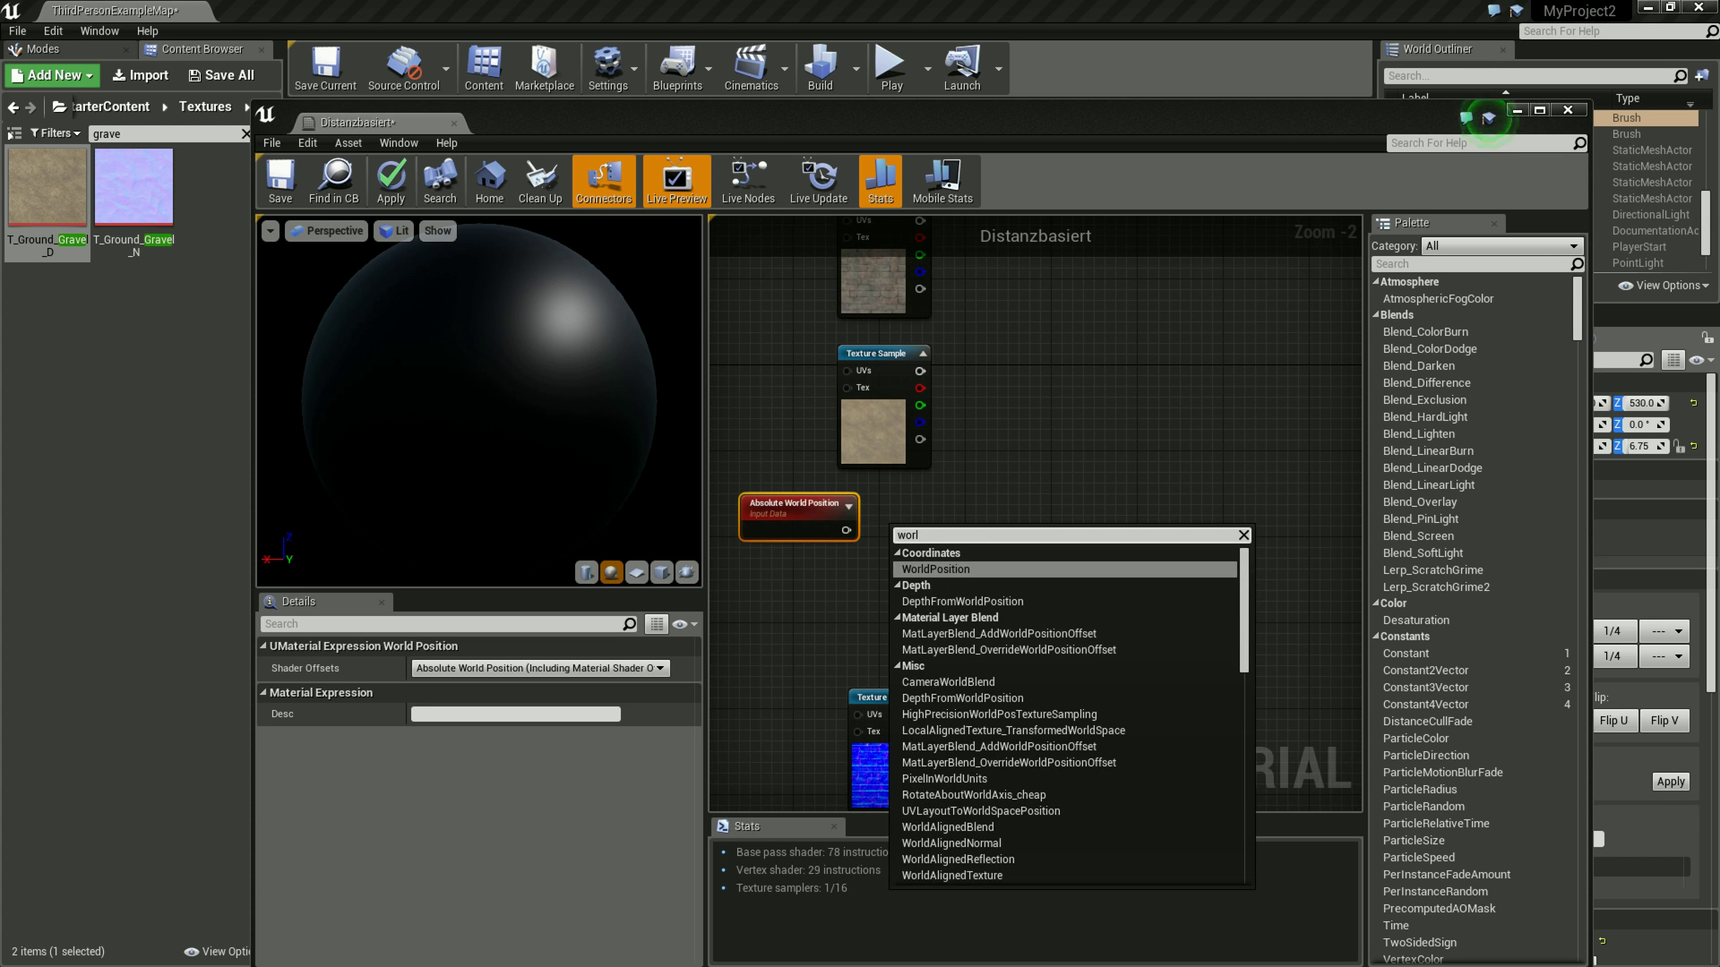
pyautogui.click(752, 488)
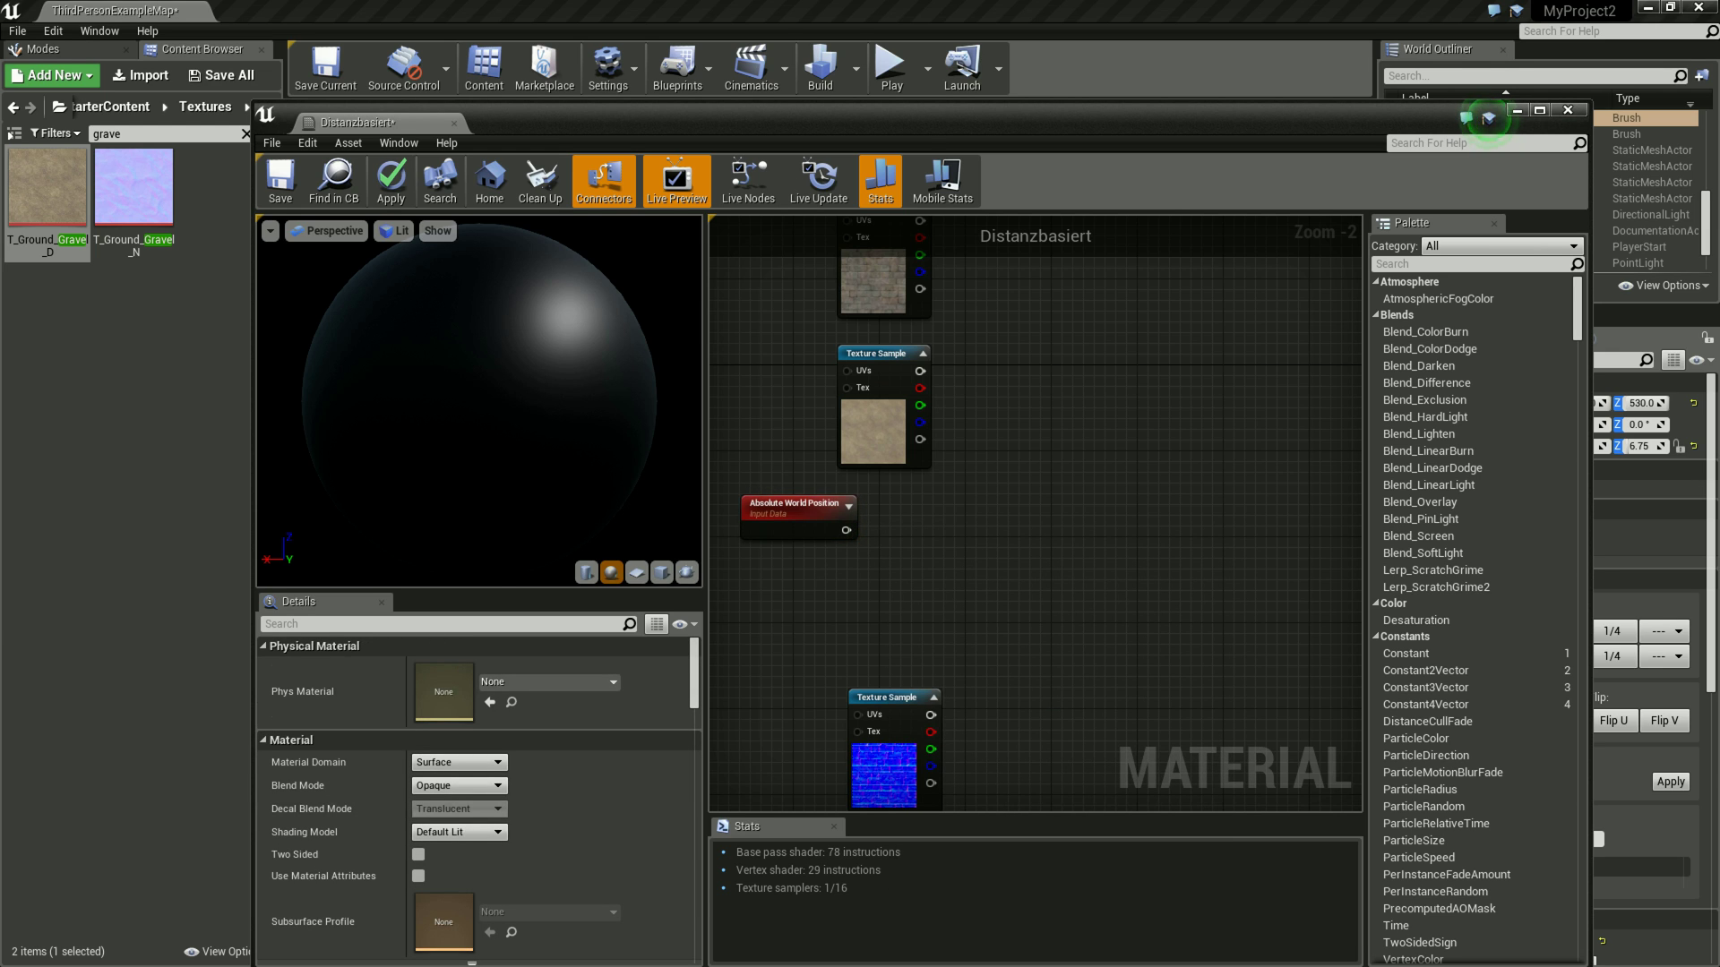
# - Add a CameraPositionWS node from a 'camer' search and place it under Absolute World Position
pyautogui.rightClick(855, 584)
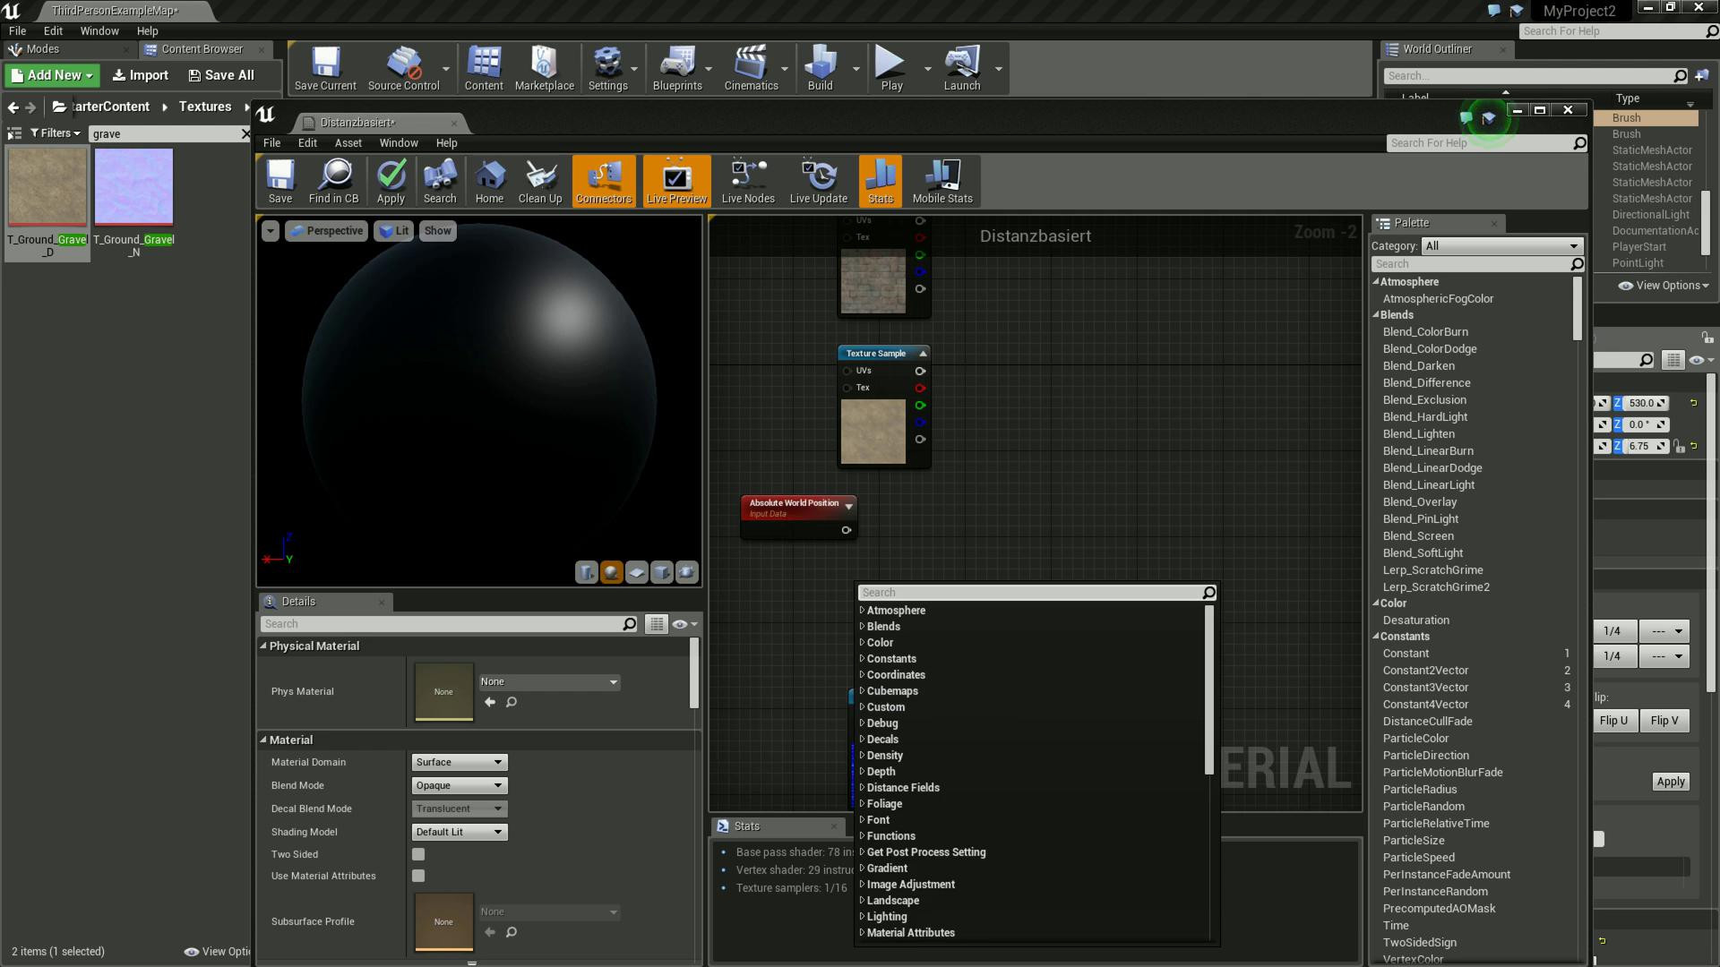
pyautogui.write('camer')
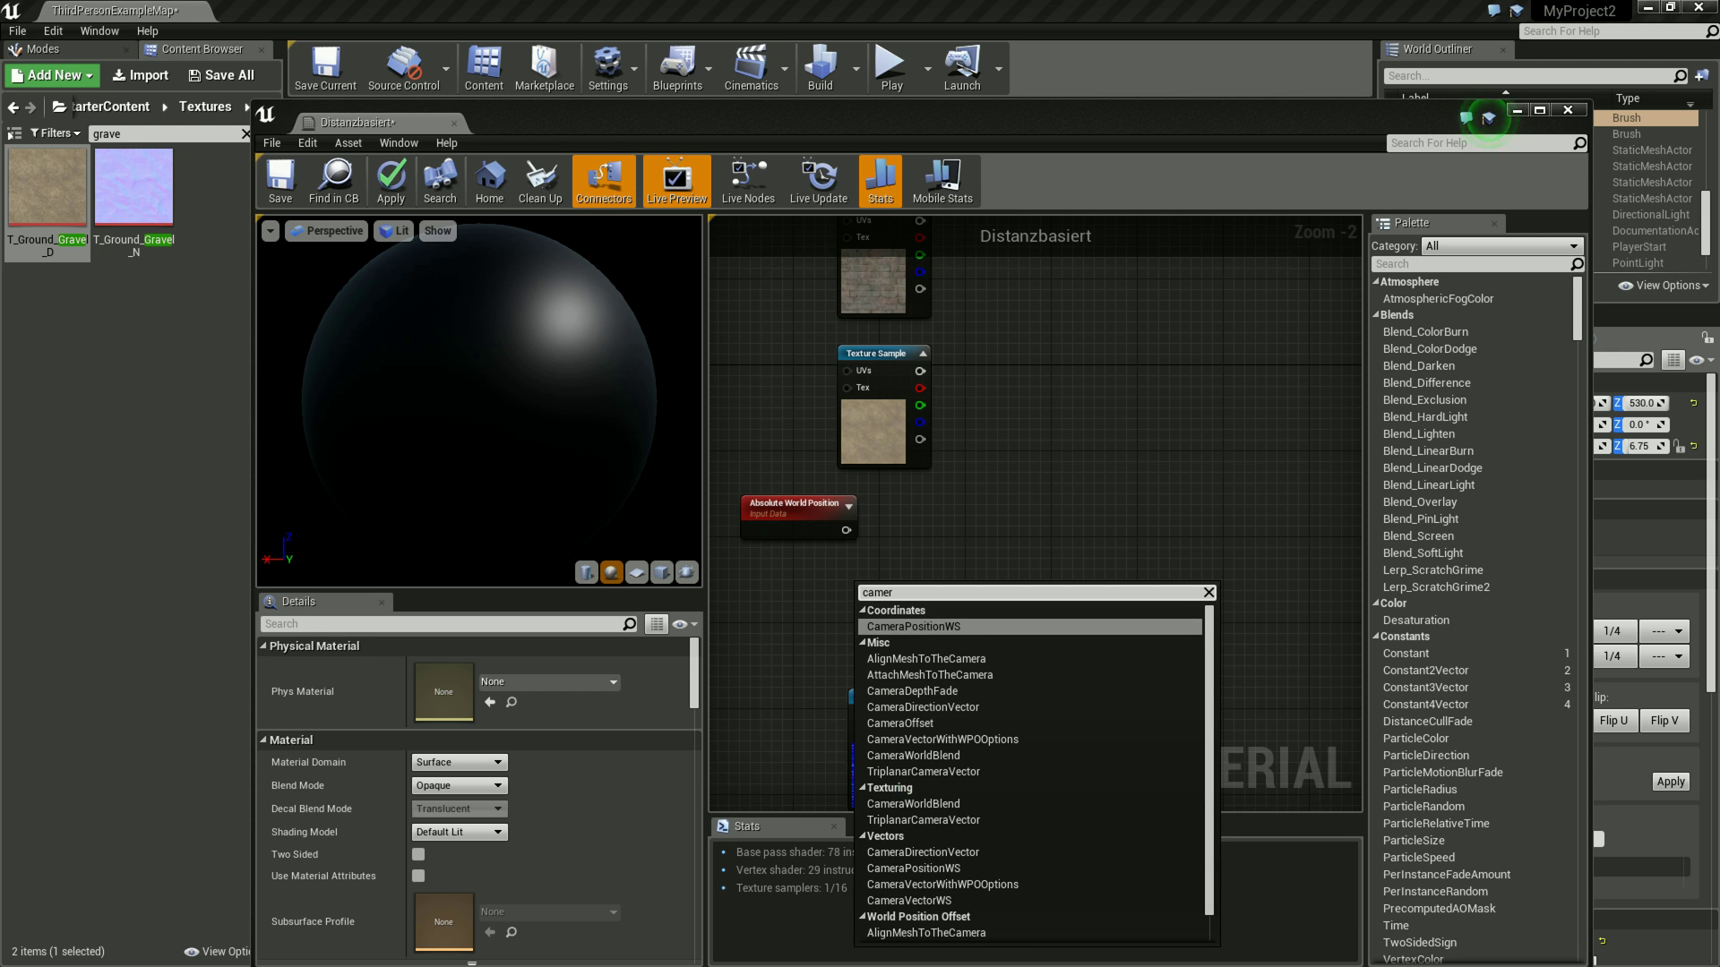
pyautogui.click(923, 626)
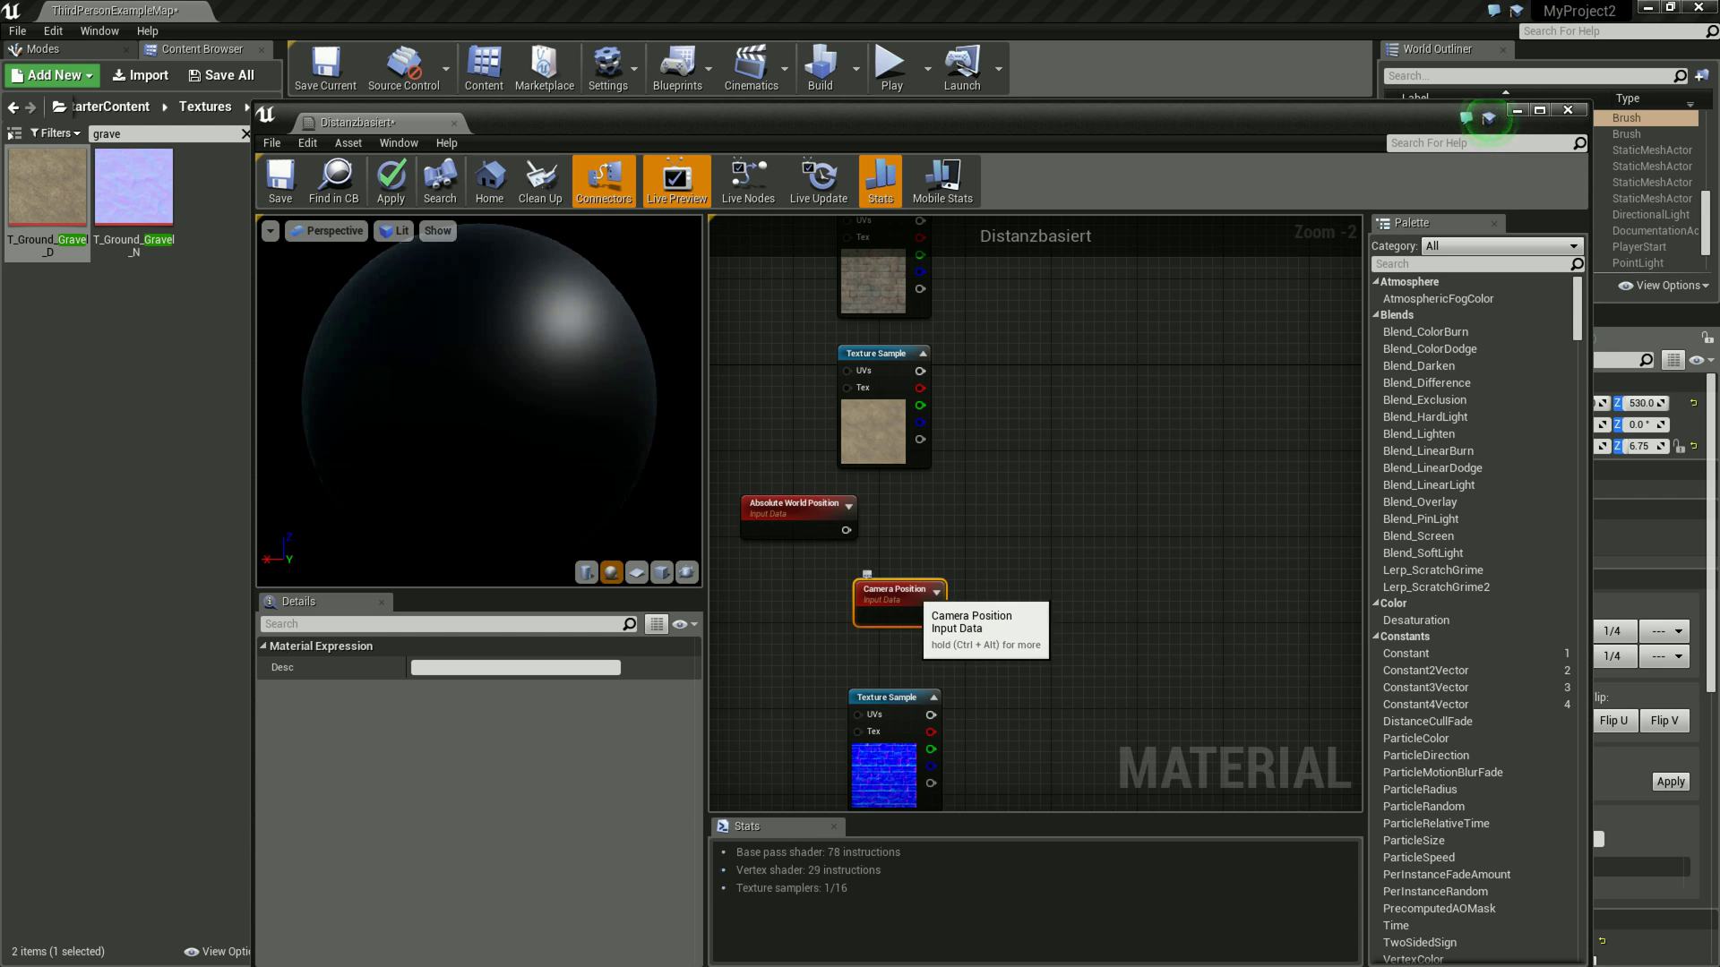
pyautogui.moveTo(913, 593); pyautogui.dragTo(798, 584)
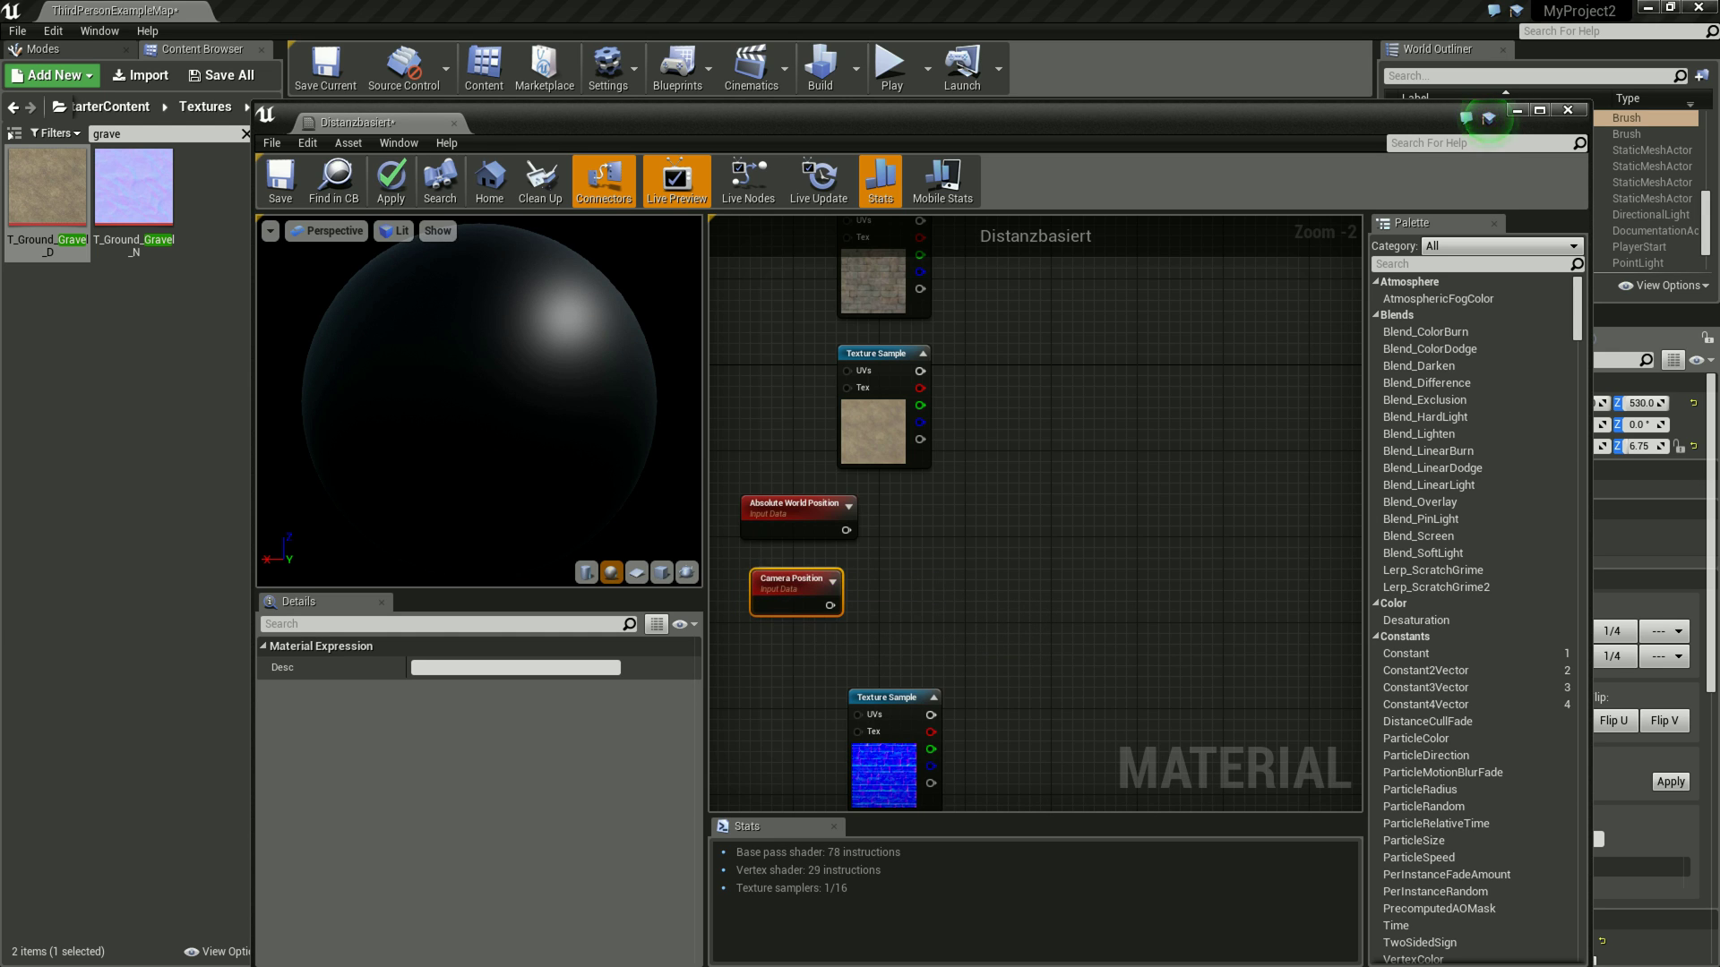
pyautogui.scroll(-1, 948, 568)
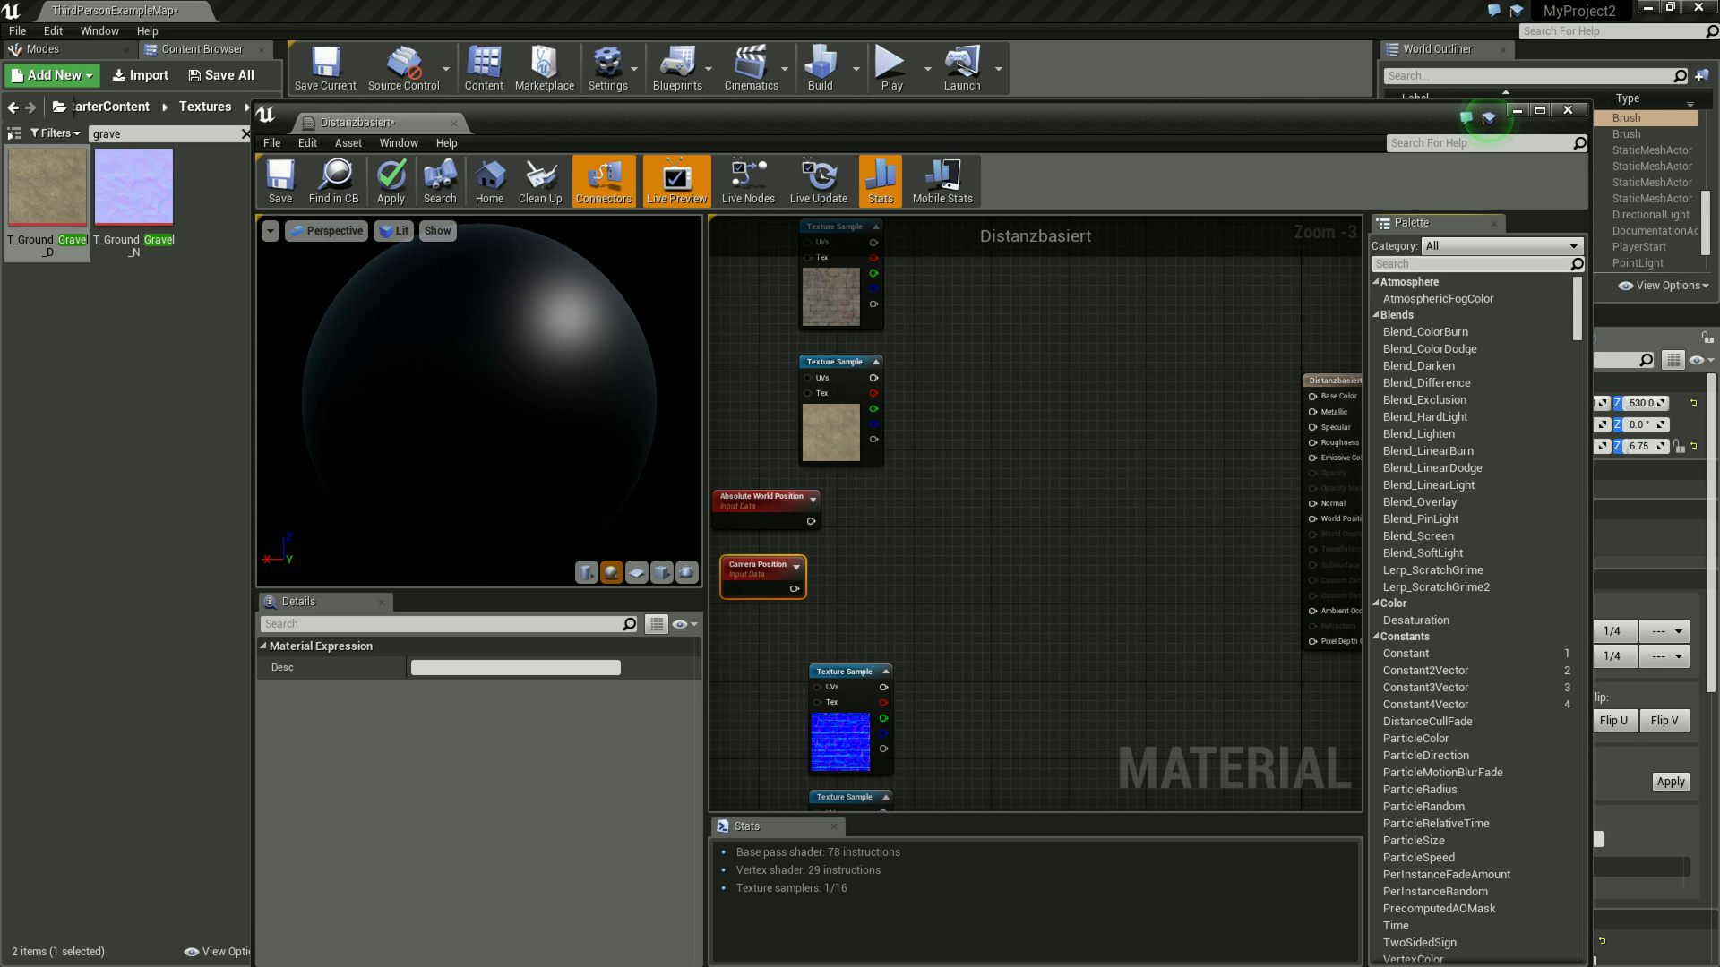
# - Add a Distance node taking Absolute World Position into A and Camera Position into B
pyautogui.press('Escape')
pyautogui.rightClick(846, 522)
pyautogui.write('Distance')
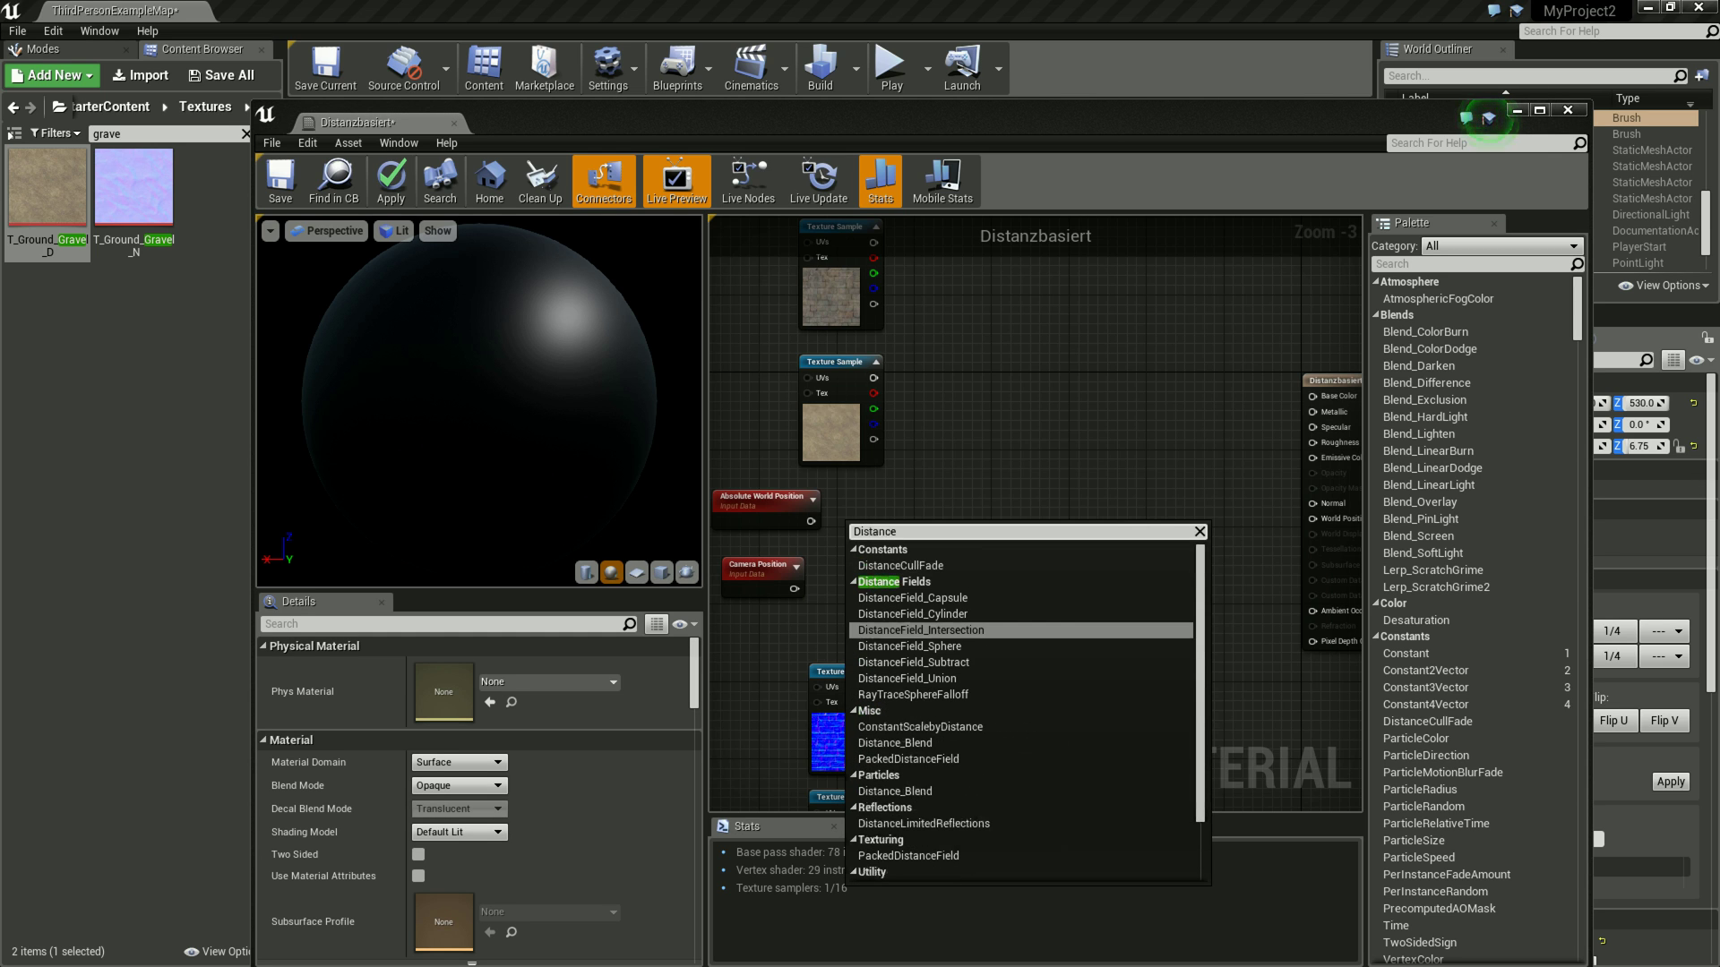
pyautogui.scroll(-2, 931, 662)
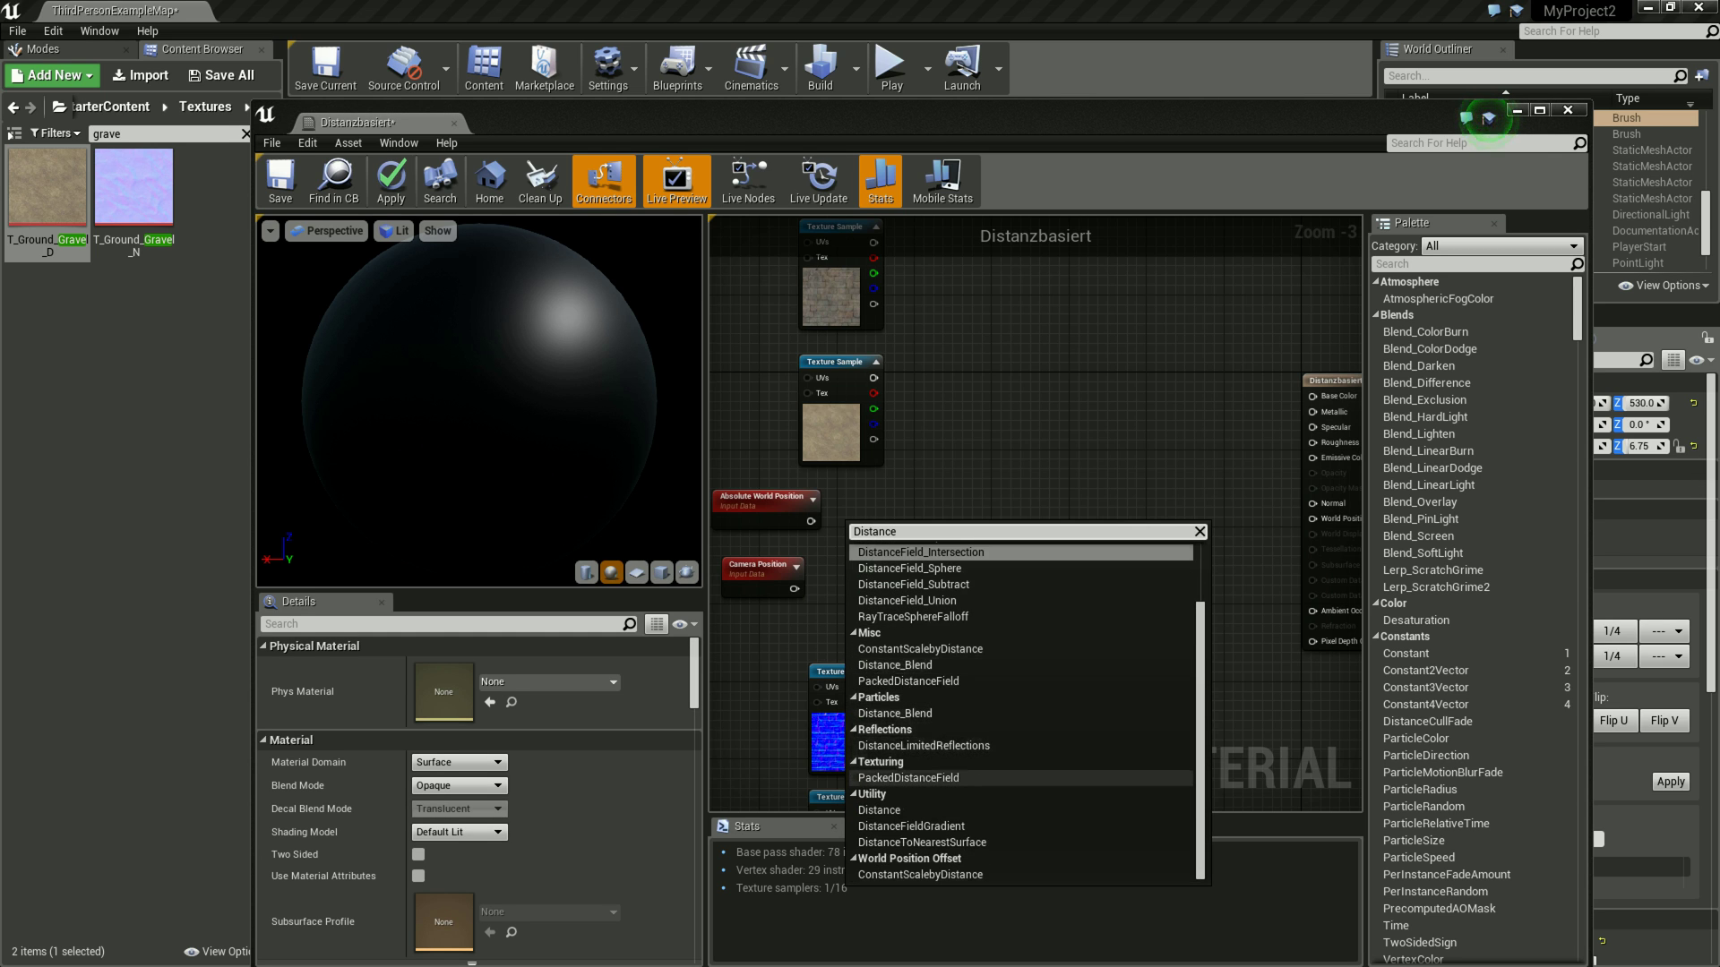
pyautogui.click(878, 809)
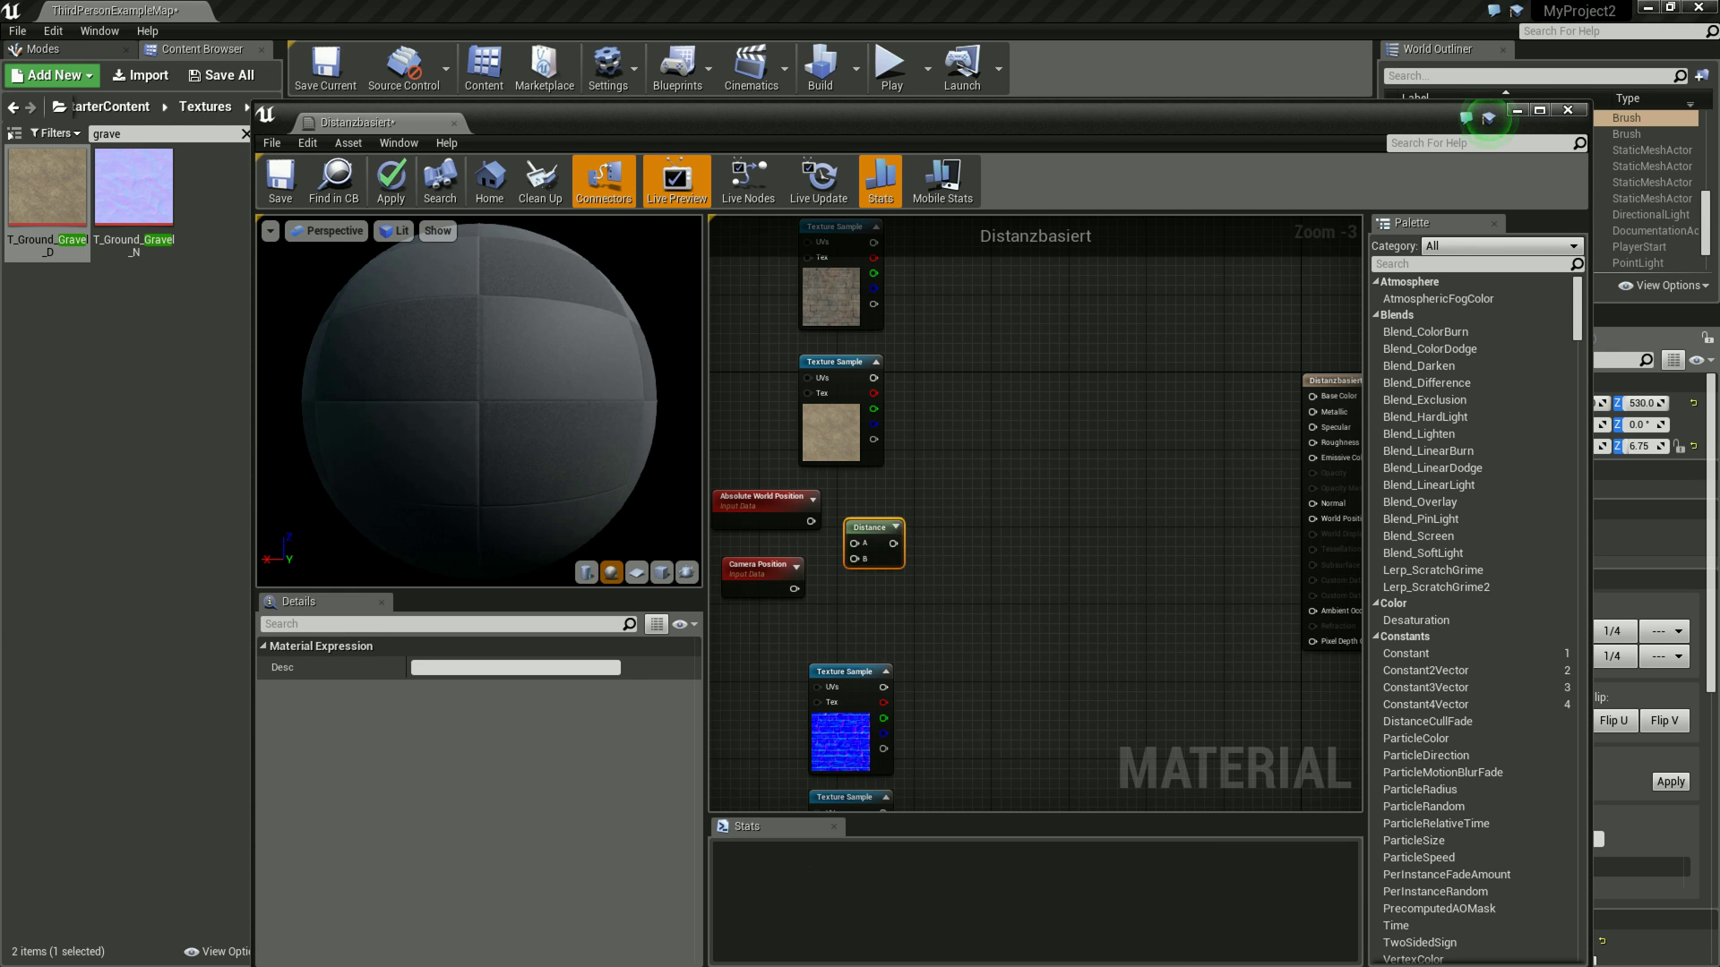
pyautogui.moveTo(882, 531); pyautogui.dragTo(903, 530)
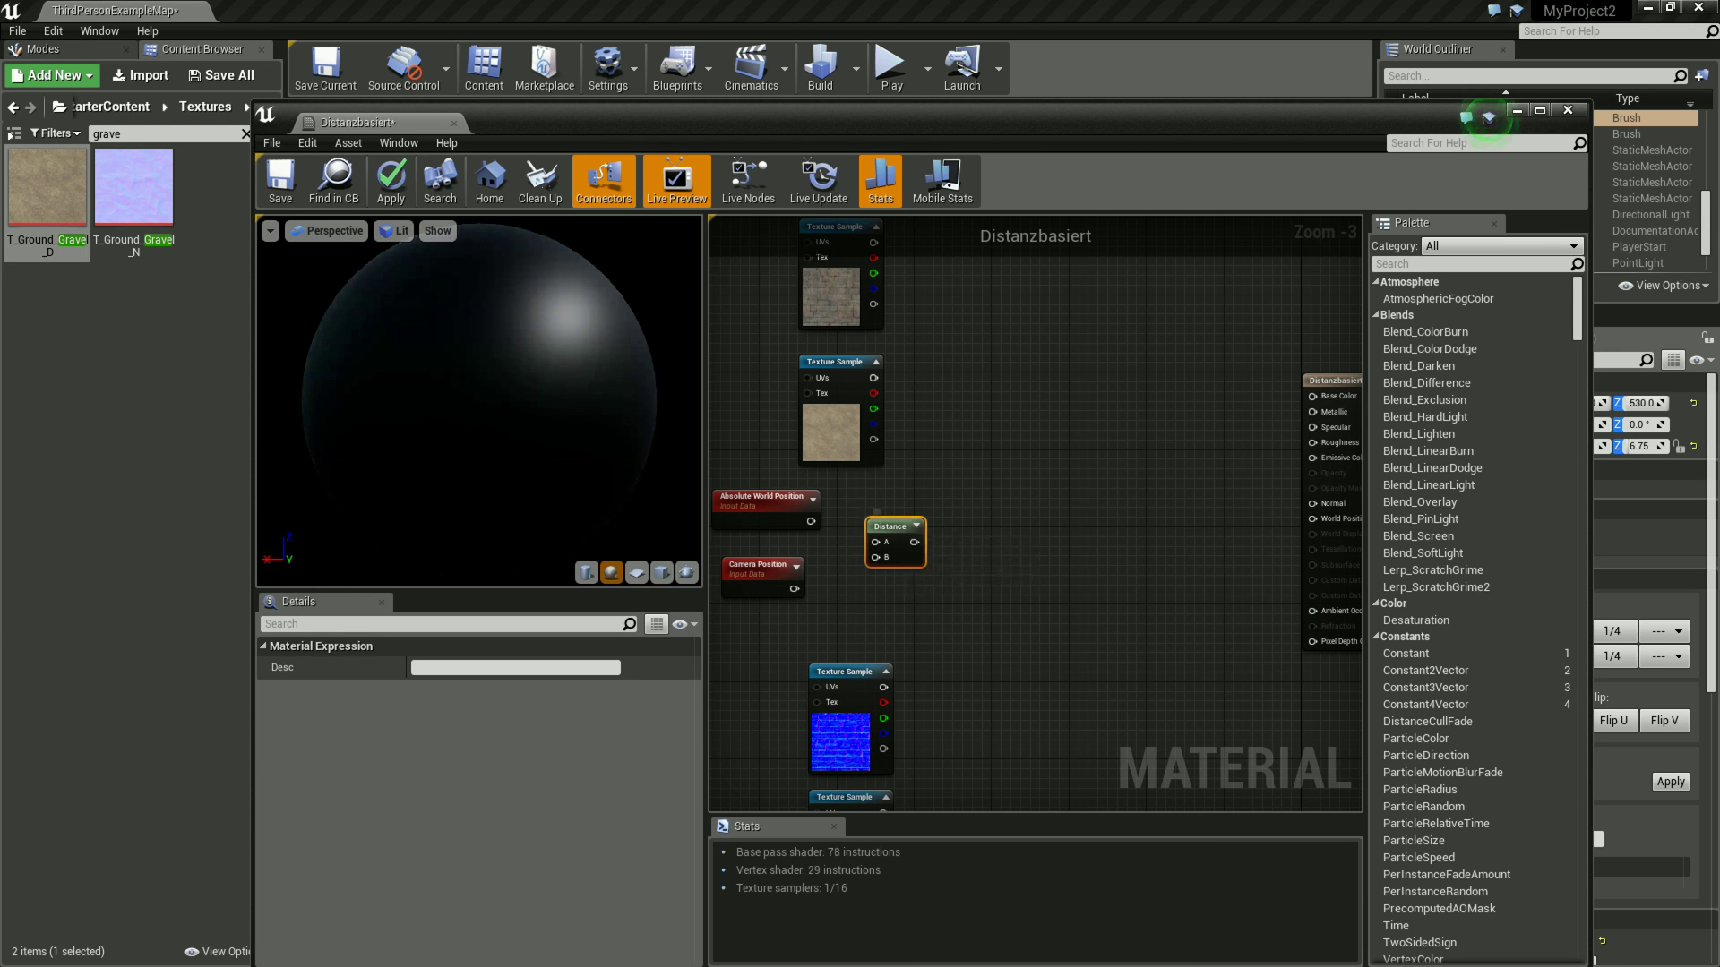
pyautogui.moveTo(811, 522); pyautogui.dragTo(876, 542)
pyautogui.moveTo(794, 589); pyautogui.dragTo(876, 557)
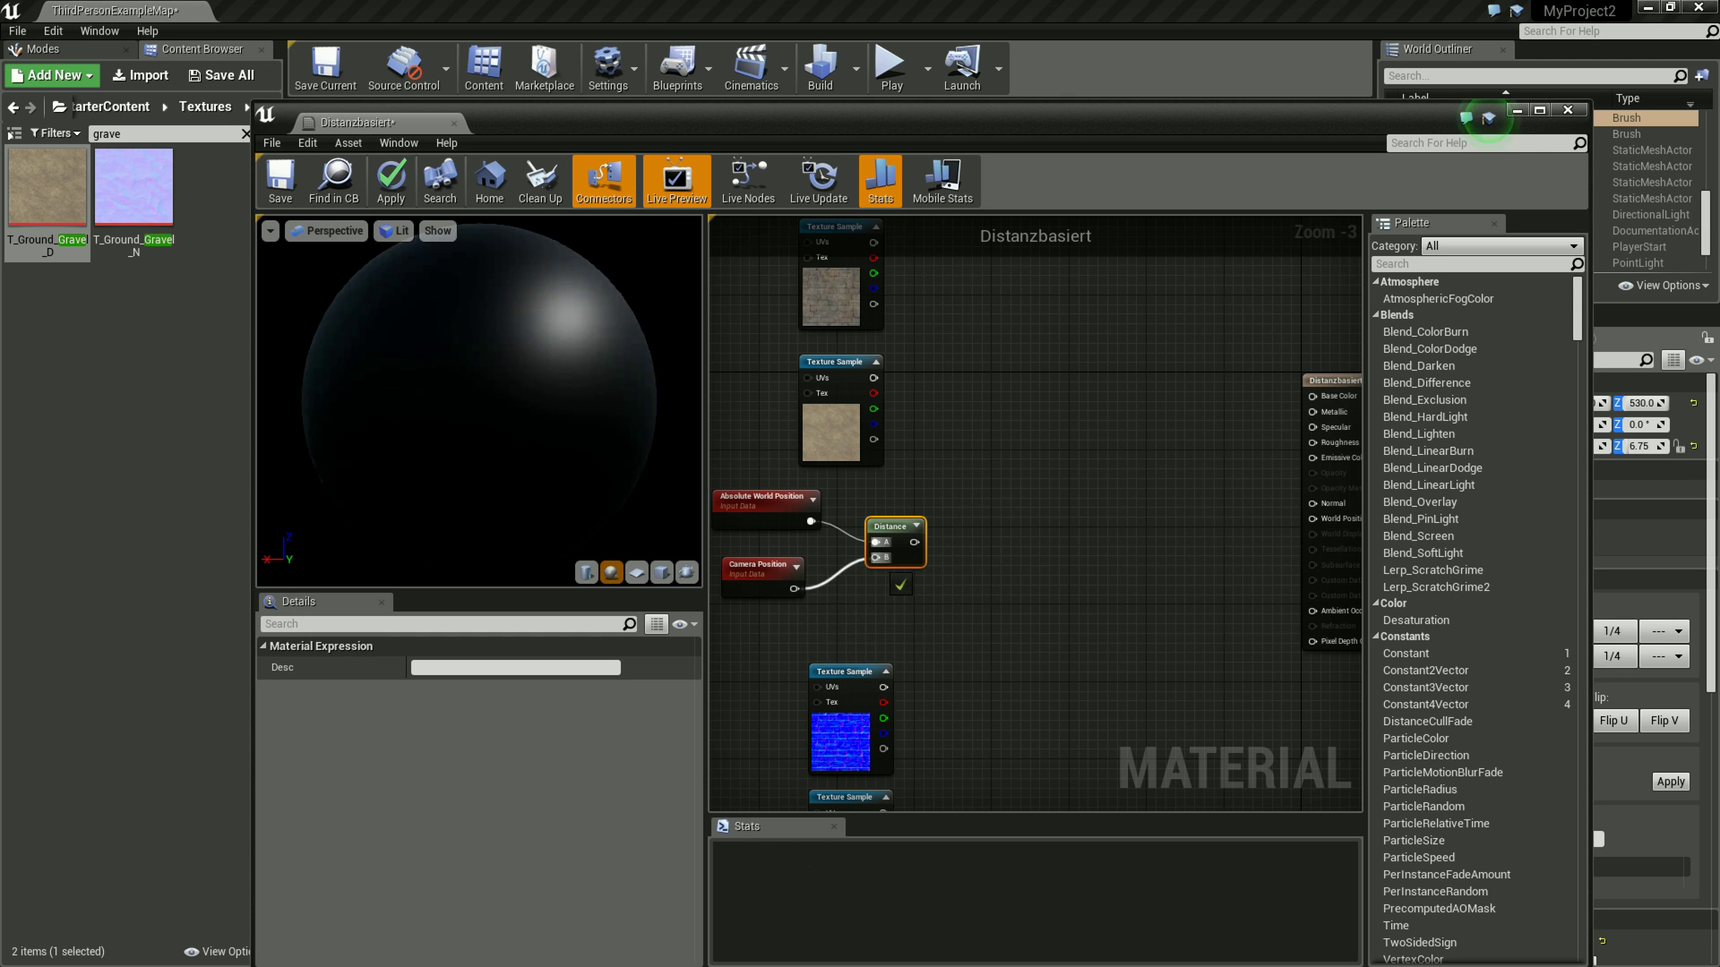
# - Tidy the Camera Position and Distance nodes, deselect, and pan toward the material output
pyautogui.moveTo(757, 566); pyautogui.dragTo(778, 546)
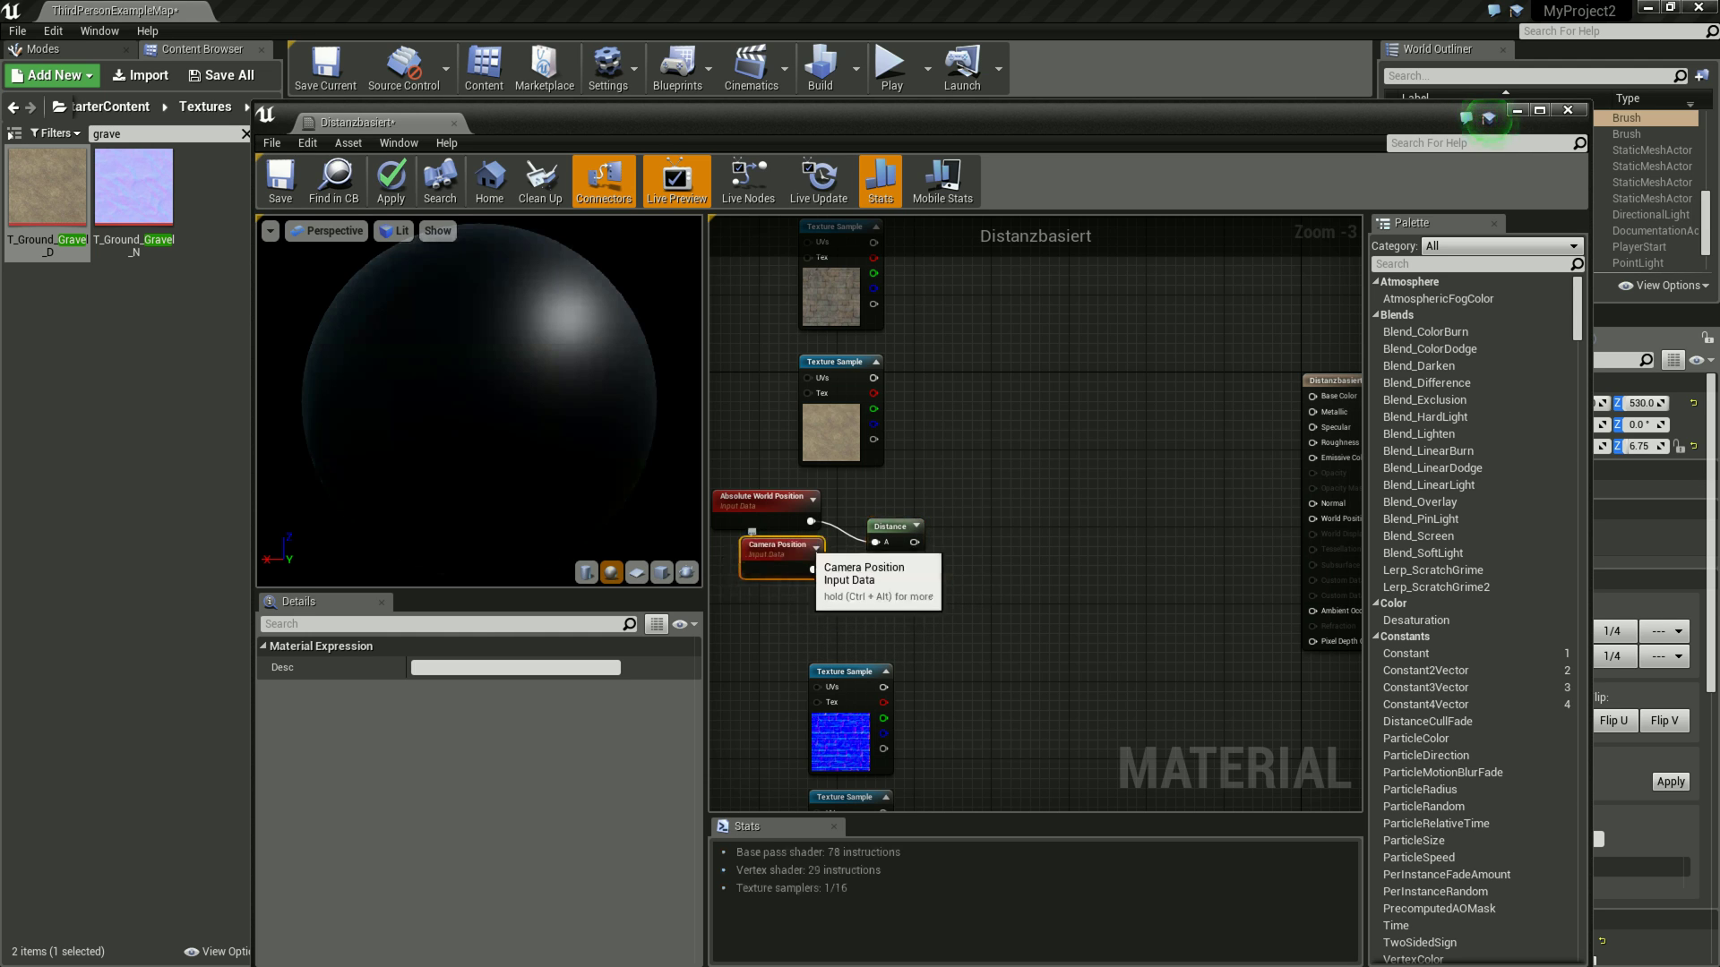
pyautogui.moveTo(891, 527); pyautogui.dragTo(870, 527)
pyautogui.moveTo(1070, 535); pyautogui.dragTo(990, 519, button='right')
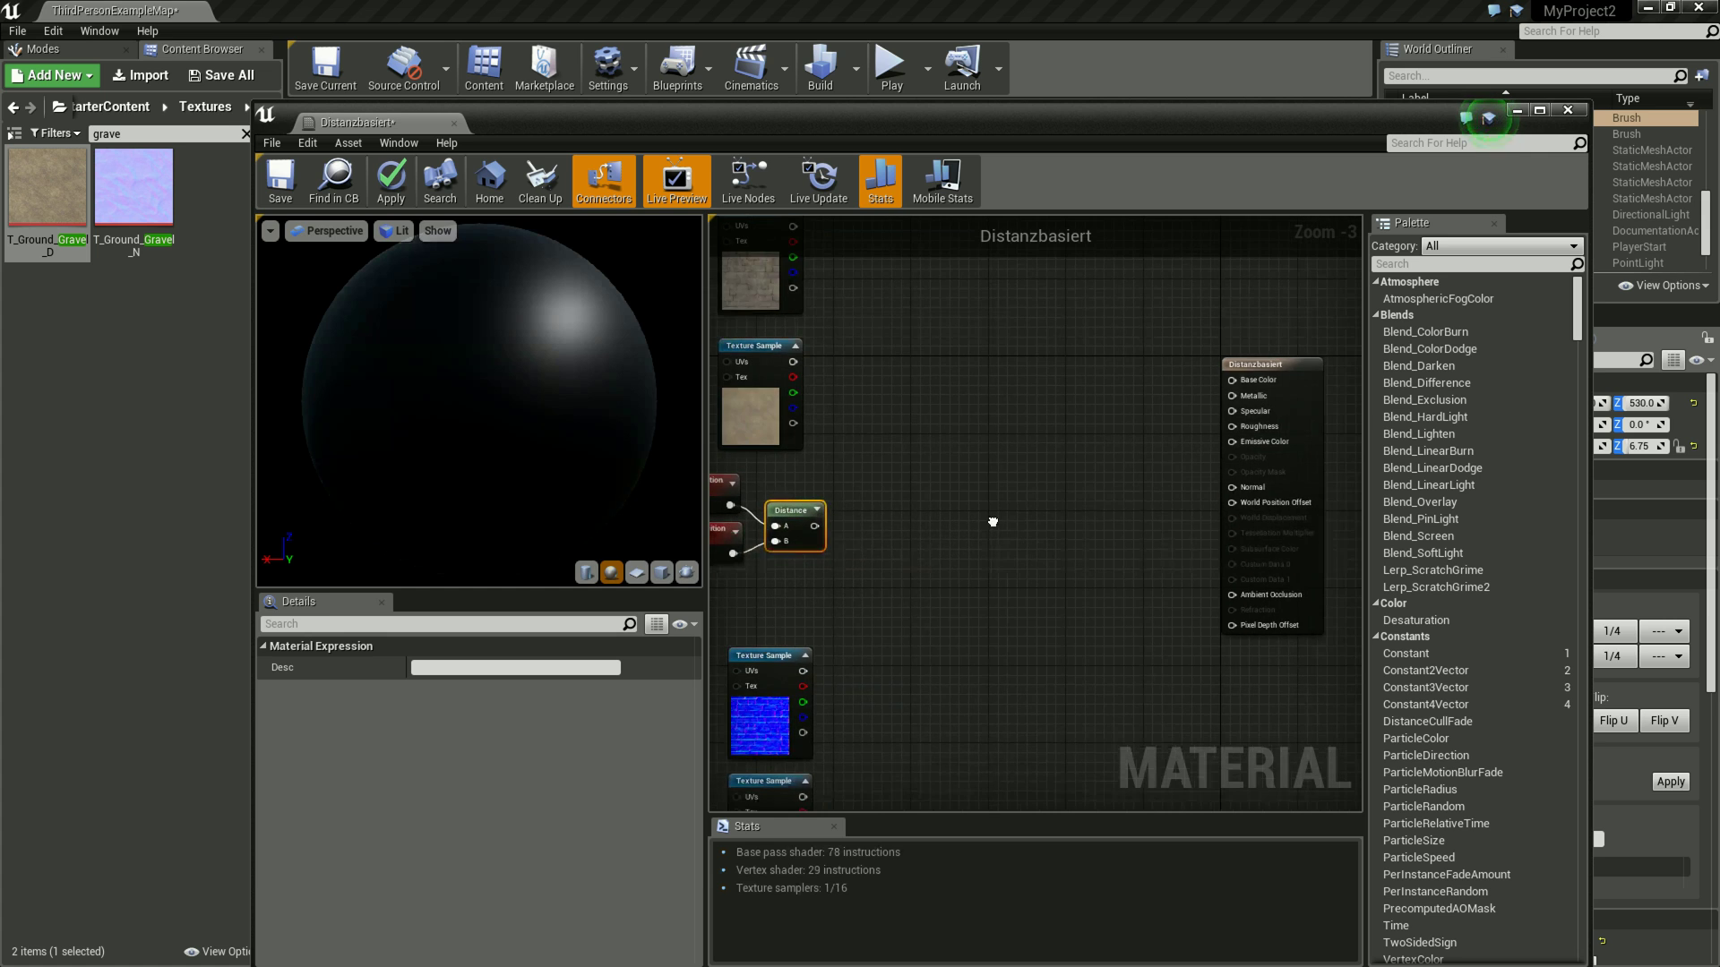
pyautogui.moveTo(779, 519); pyautogui.dragTo(911, 508, button='right')
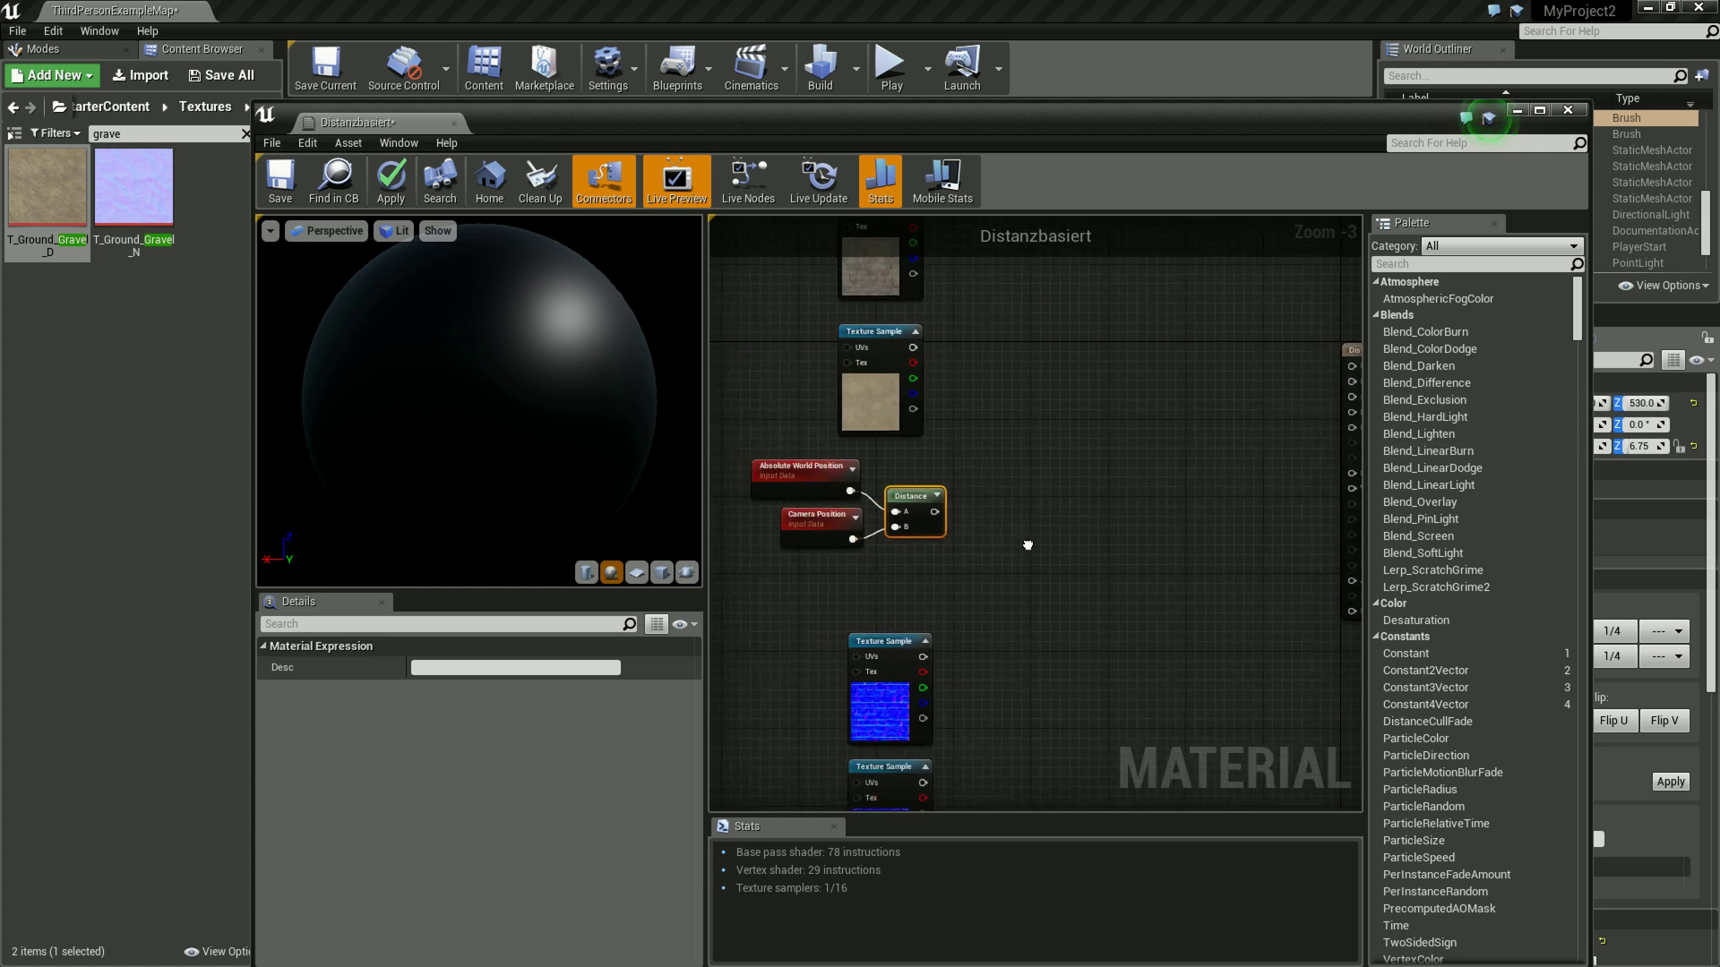
pyautogui.moveTo(842, 533); pyautogui.dragTo(822, 533)
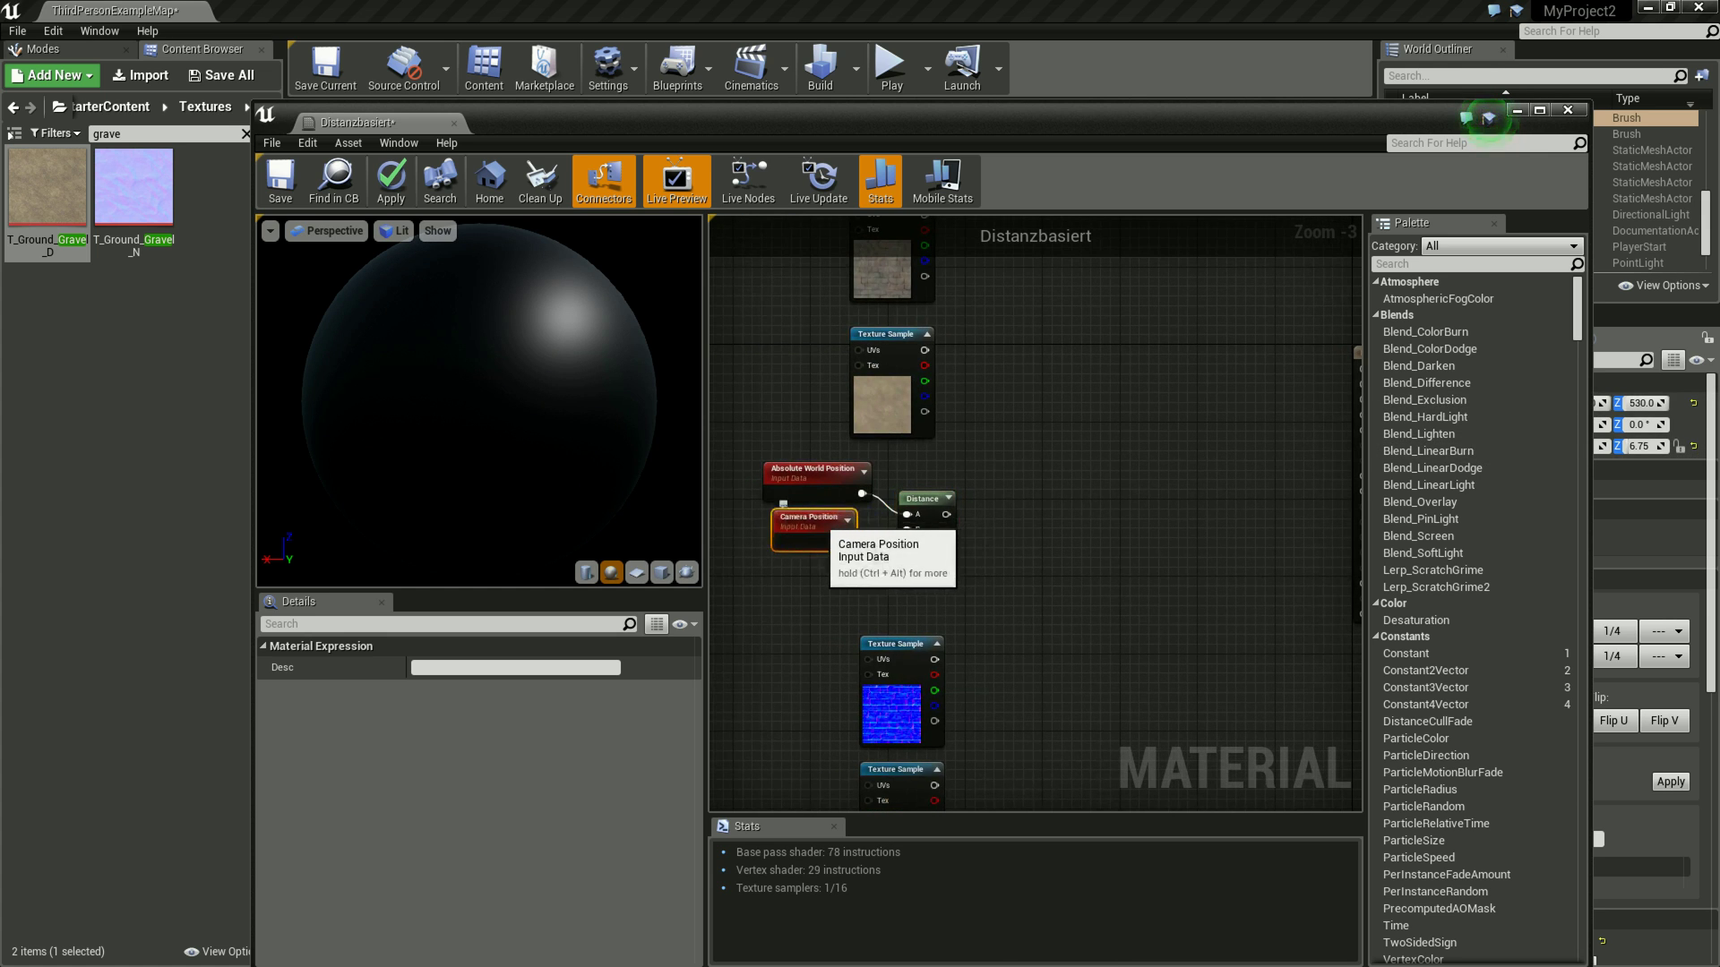
pyautogui.moveTo(922, 498); pyautogui.dragTo(911, 488)
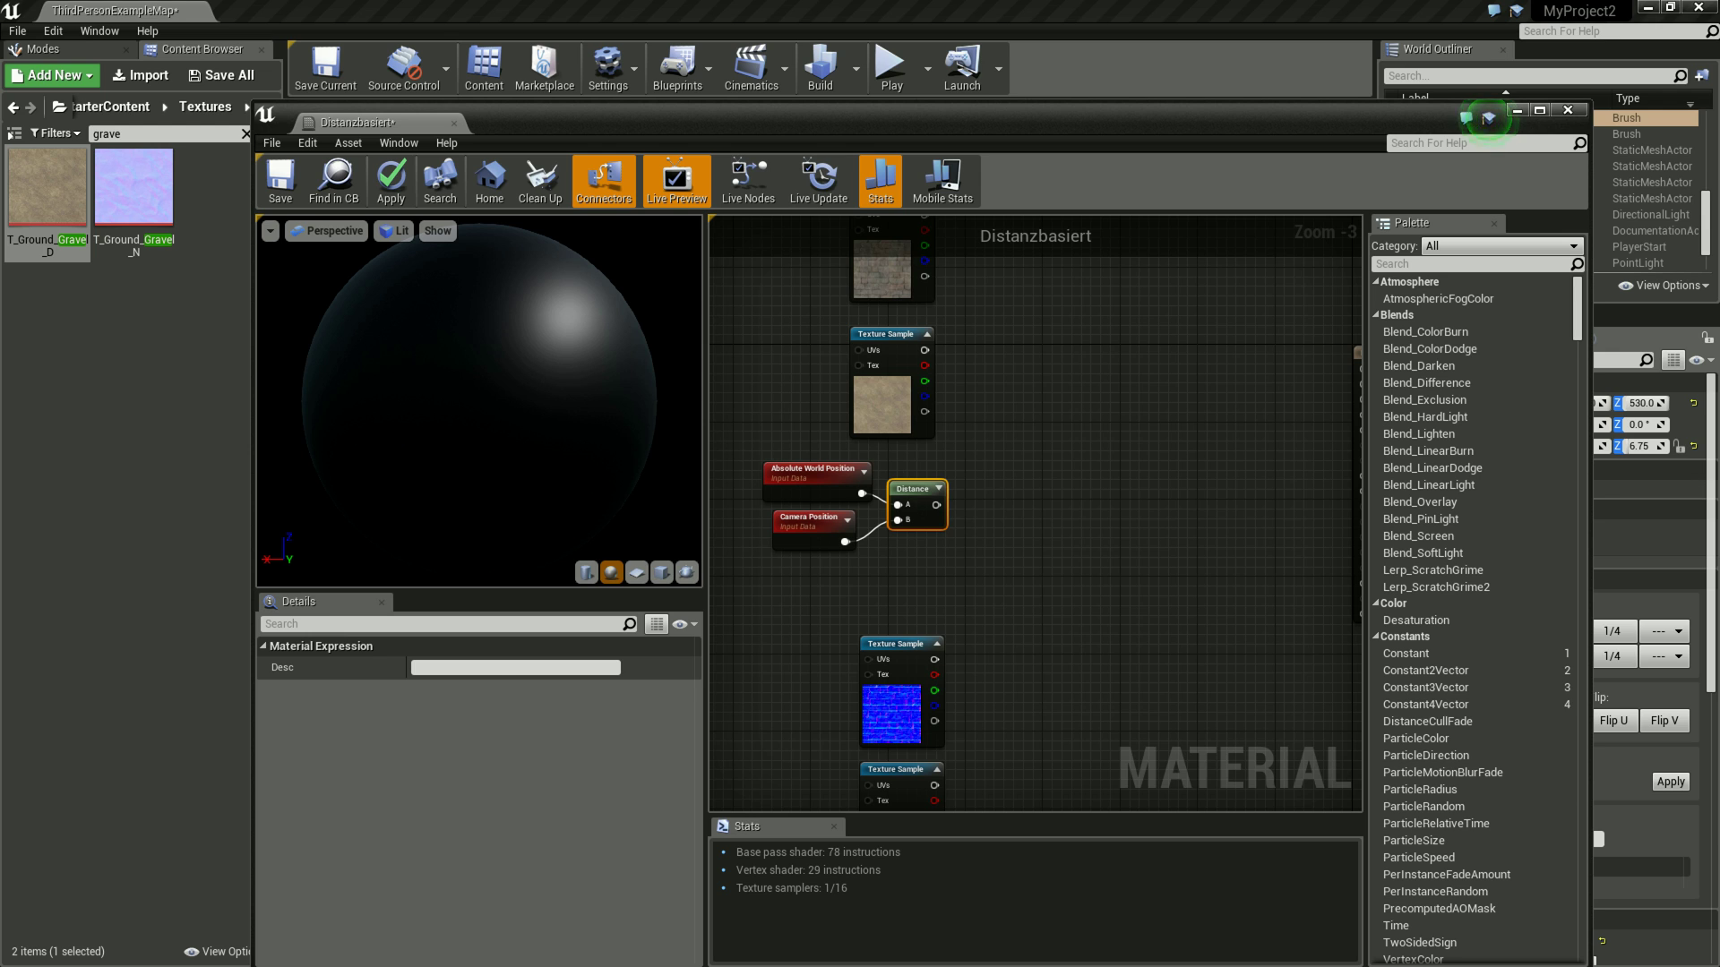
pyautogui.press('Escape')
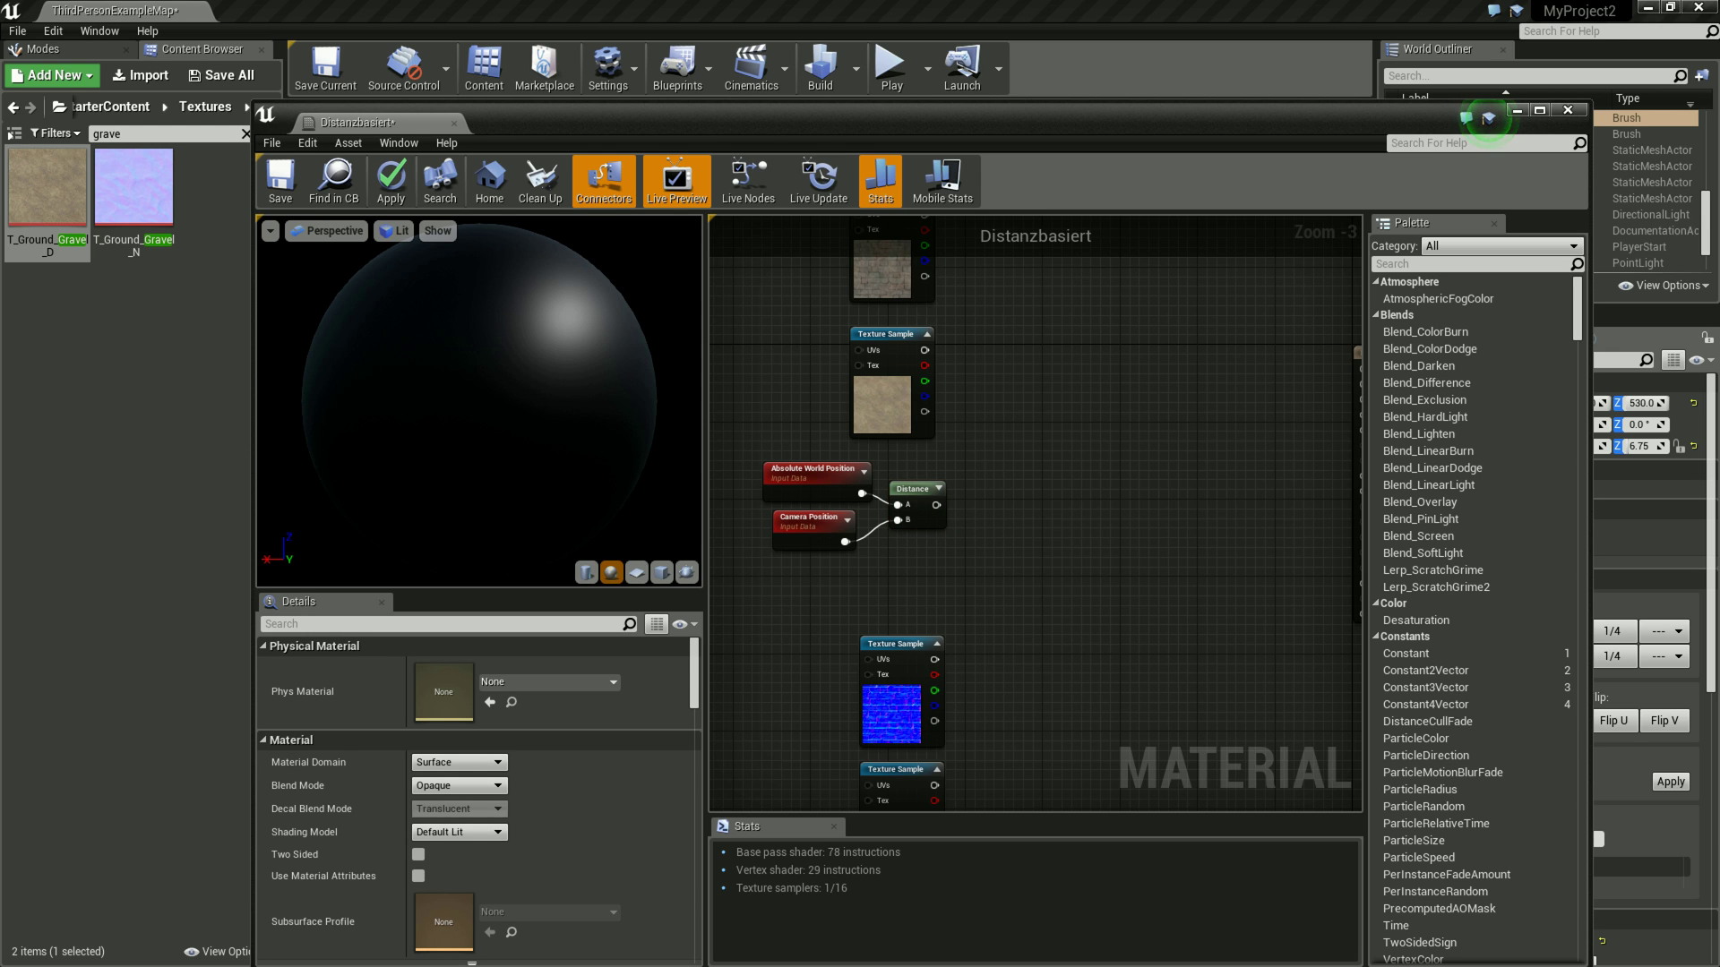
pyautogui.moveTo(1039, 560); pyautogui.dragTo(970, 544, button='right')
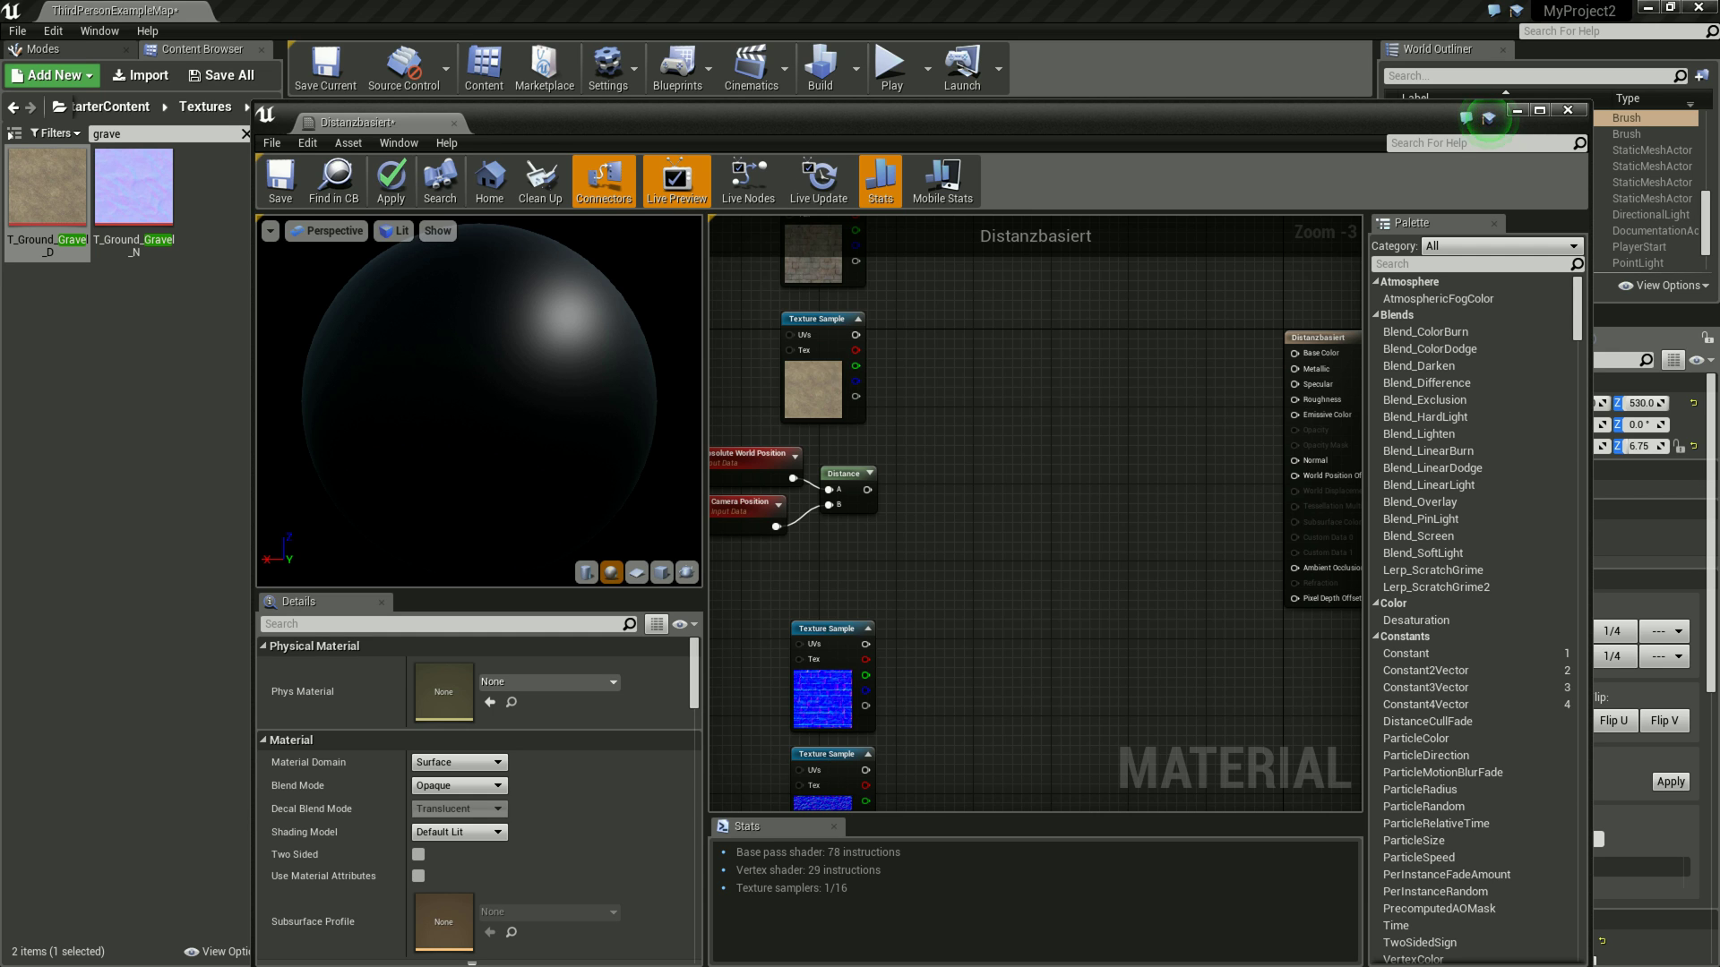
# - Add two LinearInterpolate (Lerp) nodes from a 'lerp' Palette search, one above the other
pyautogui.rightClick(1152, 352)
pyautogui.press('Escape')
pyautogui.write('lerp')
pyautogui.moveTo(1426, 567)
pyautogui.mouseDown()
pyautogui.moveTo(1130, 339)
pyautogui.moveTo(1135, 299)
pyautogui.mouseUp()
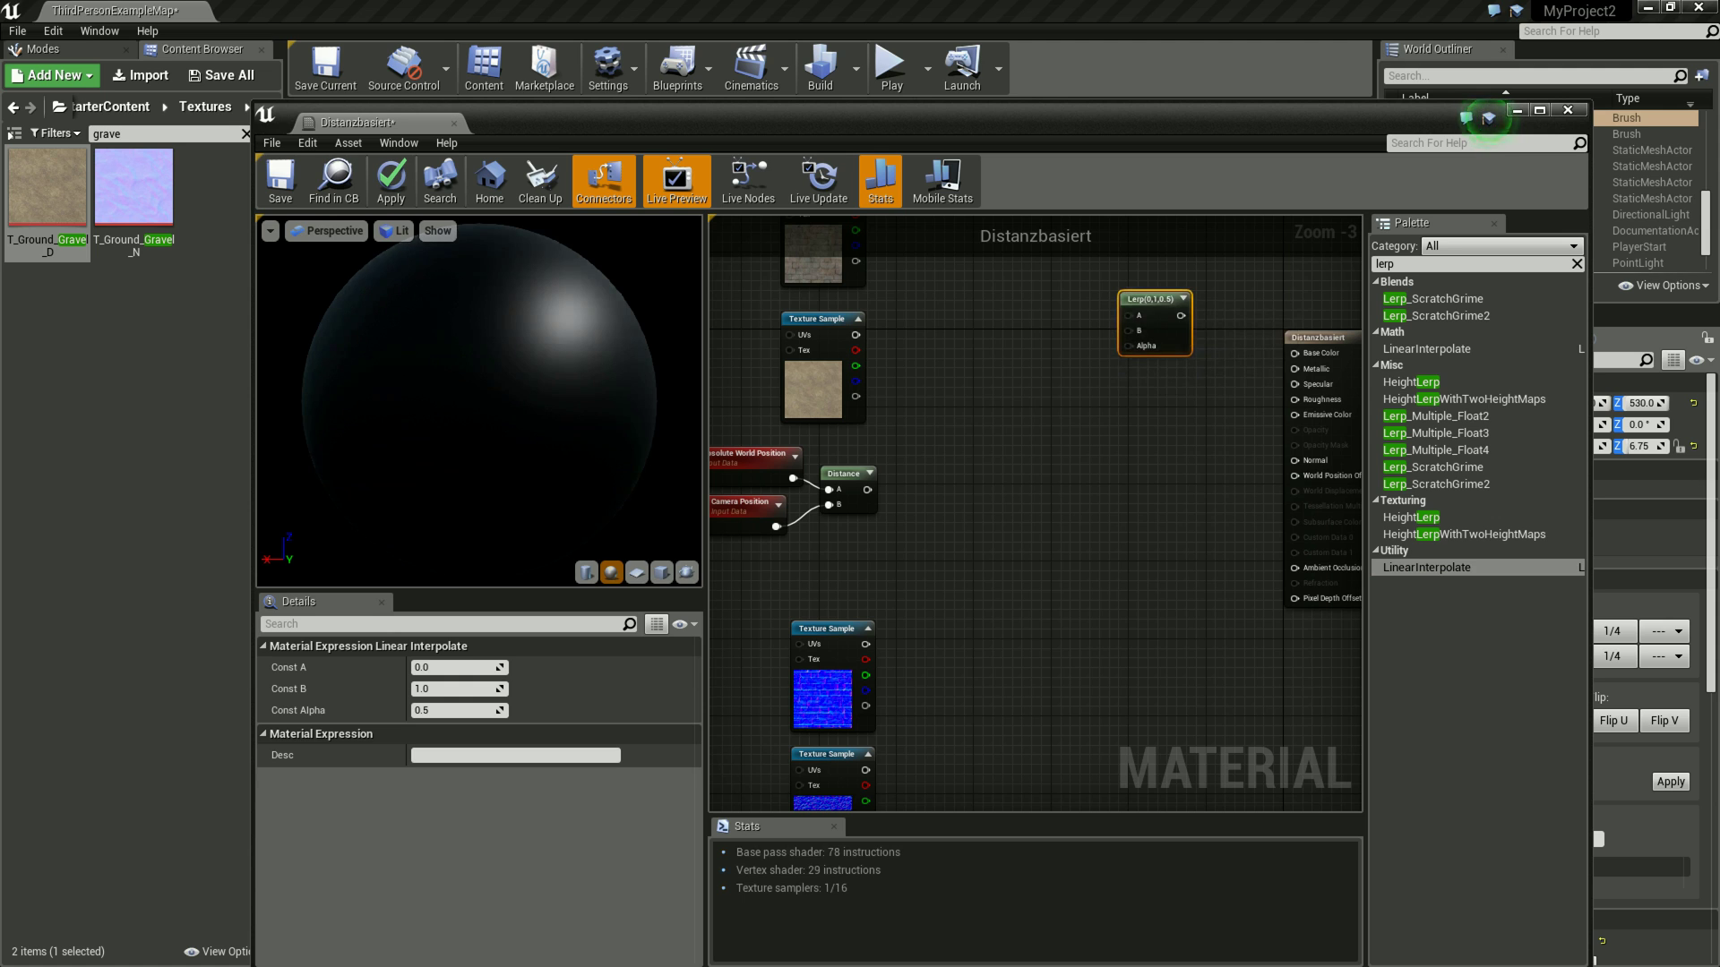
pyautogui.moveTo(1095, 437); pyautogui.dragTo(1133, 496, button='right')
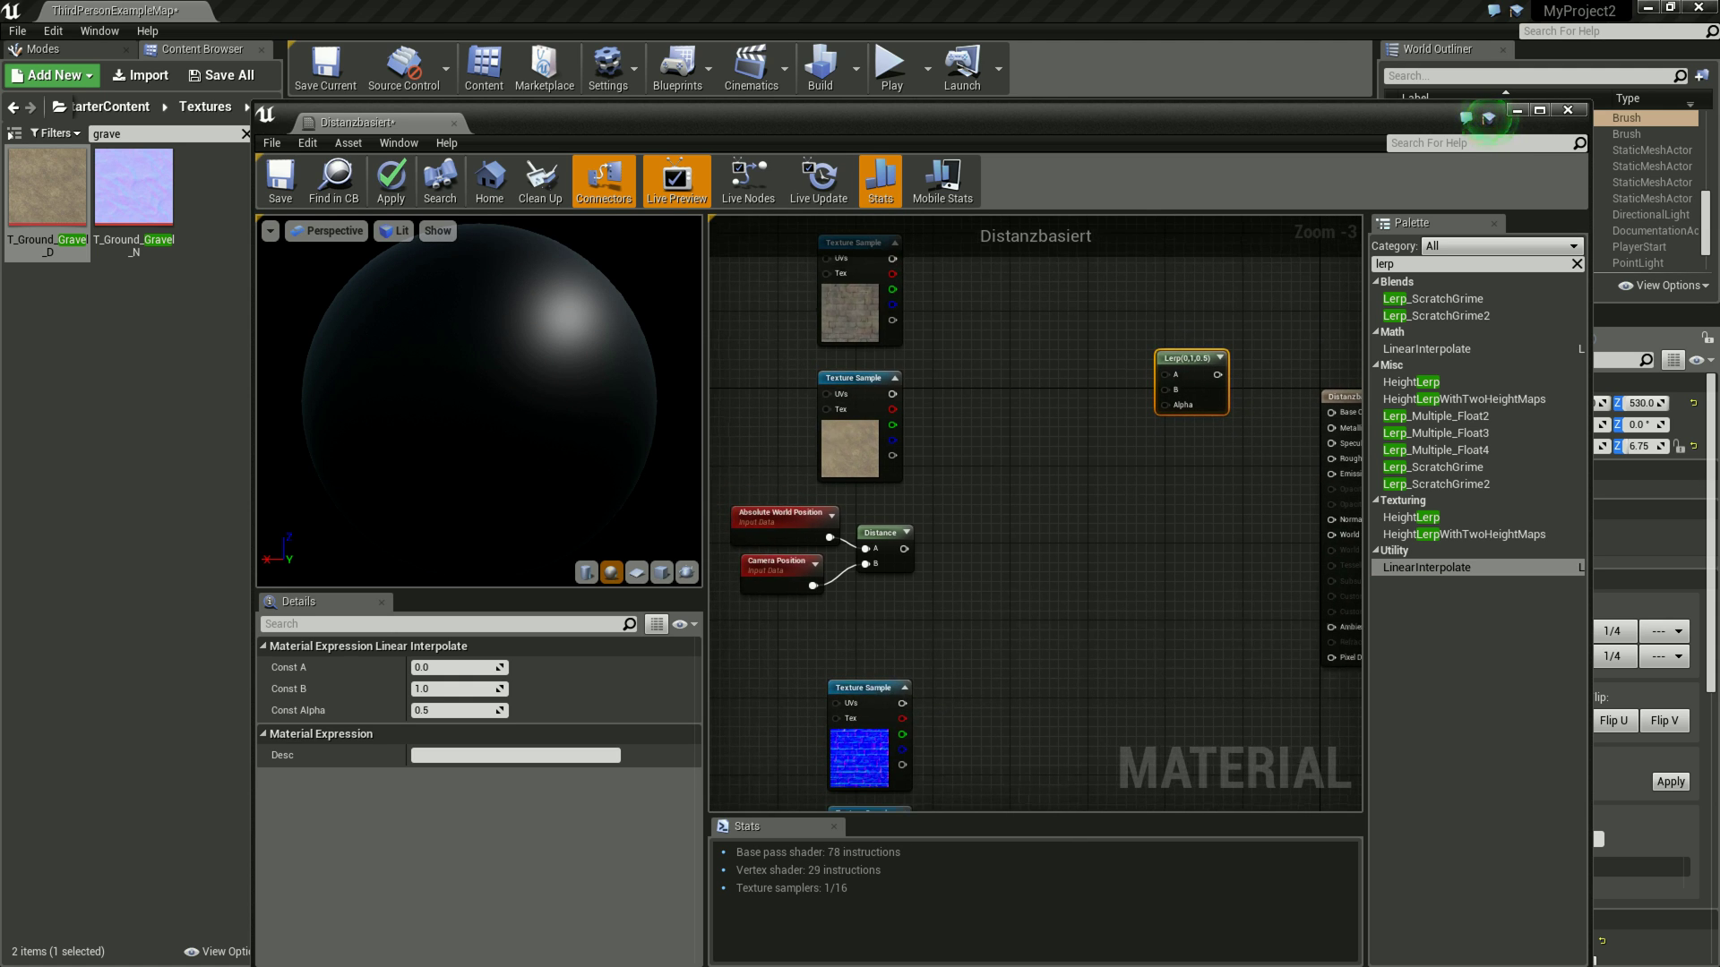
pyautogui.moveTo(1426, 567)
pyautogui.mouseDown()
pyautogui.moveTo(1254, 668)
pyautogui.moveTo(1227, 662)
pyautogui.mouseUp()
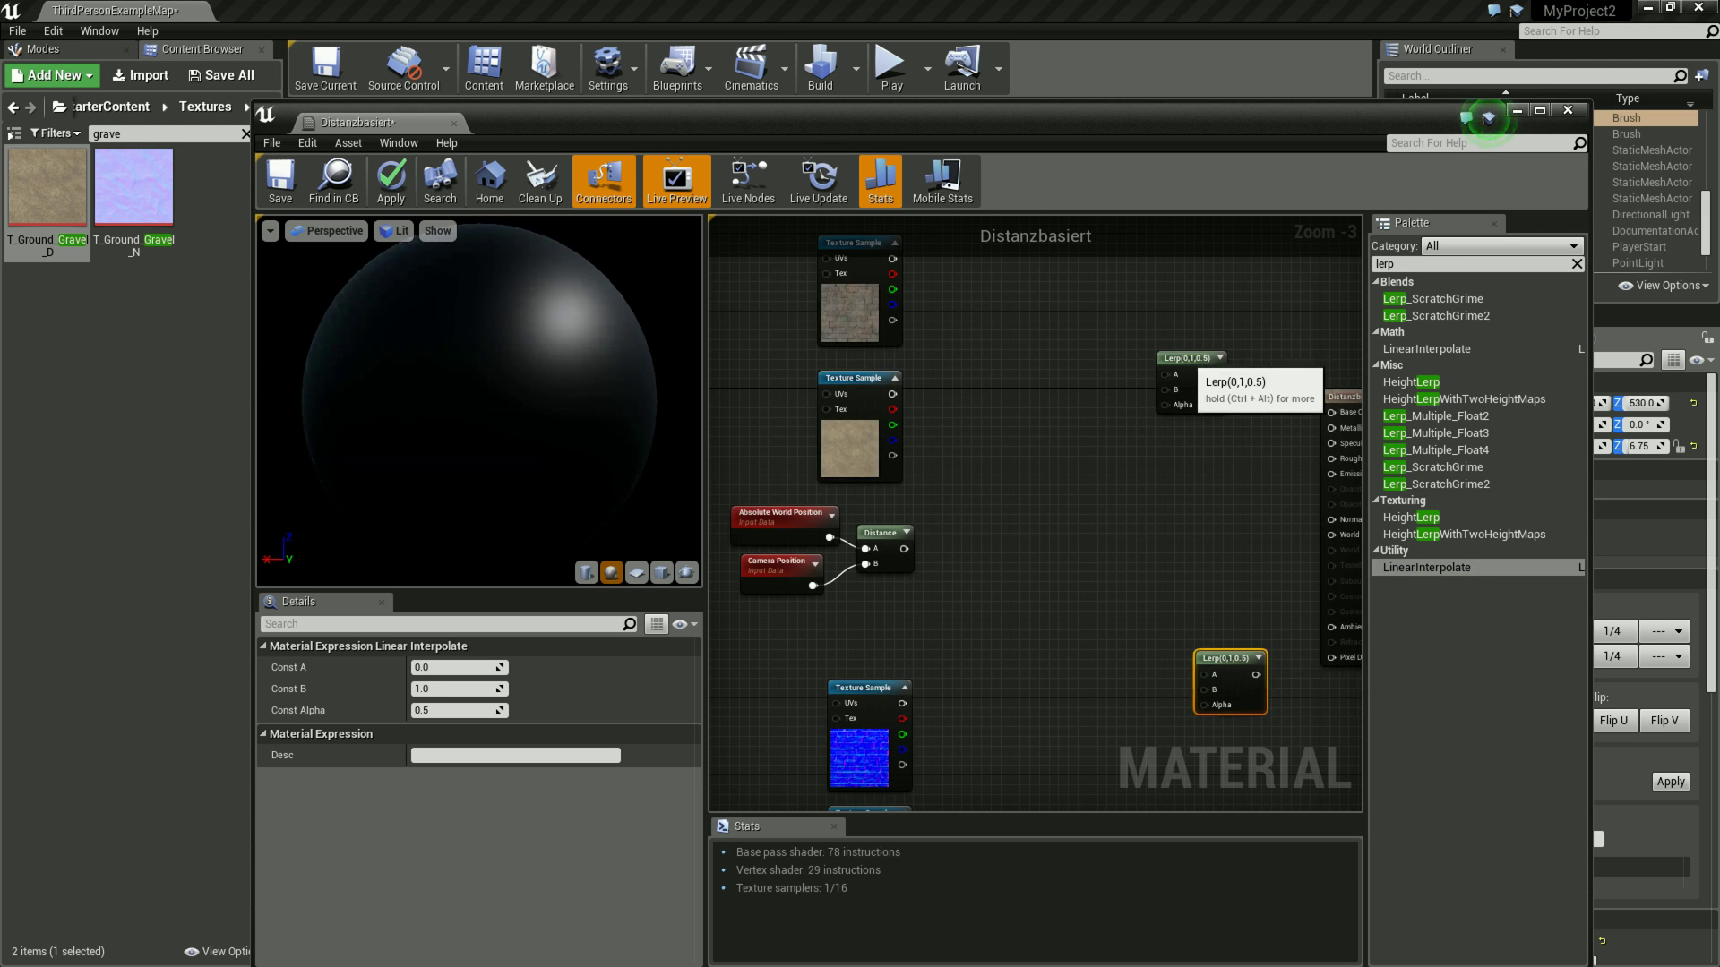
pyautogui.moveTo(1191, 364); pyautogui.dragTo(1220, 383)
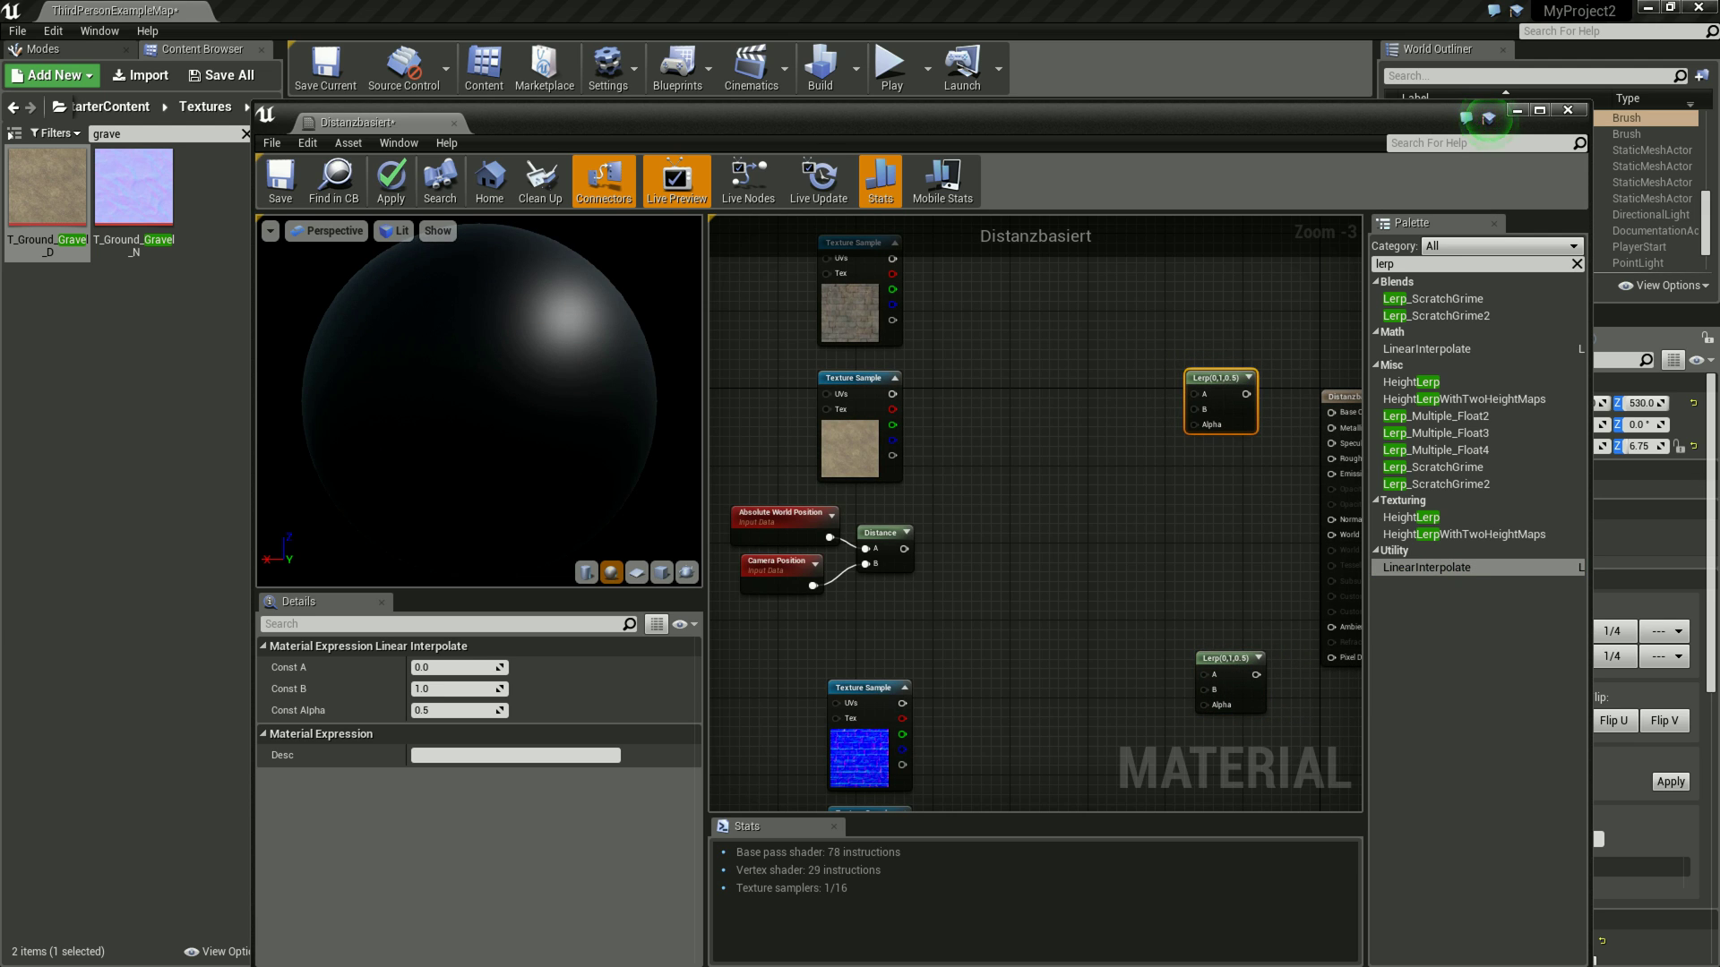
# - Wire the two ground colour texture samples into the upper Lerp's A and B
pyautogui.click(1489, 117)
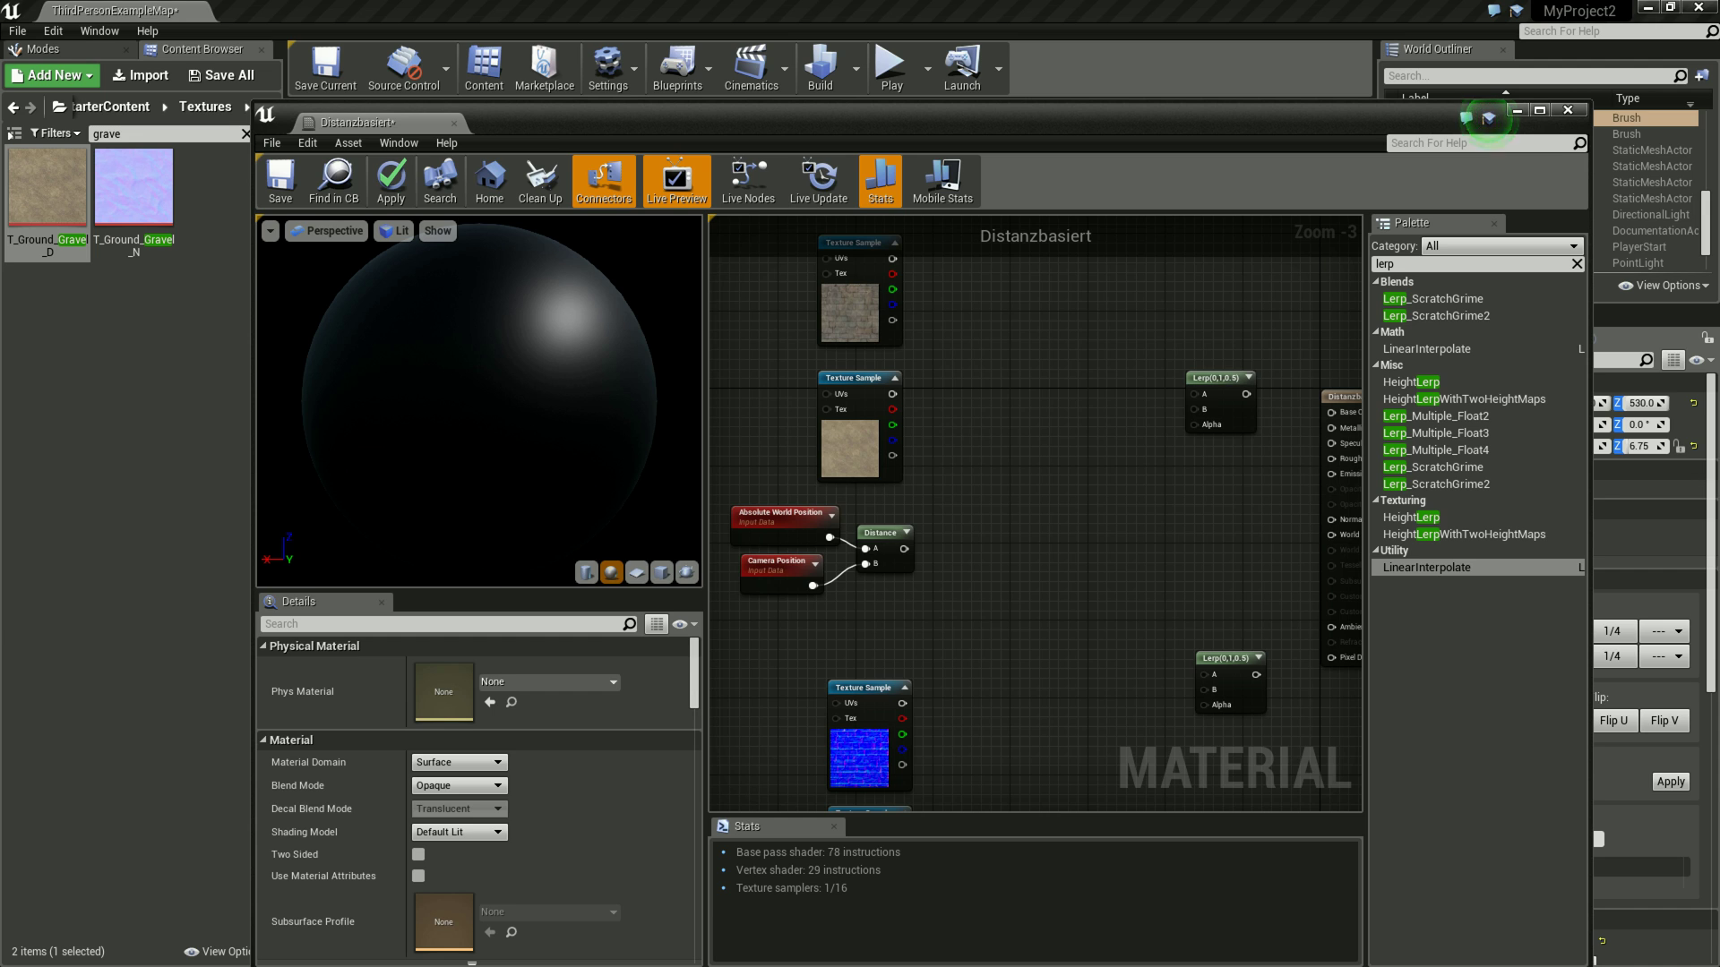
pyautogui.moveTo(892, 258); pyautogui.dragTo(1195, 394)
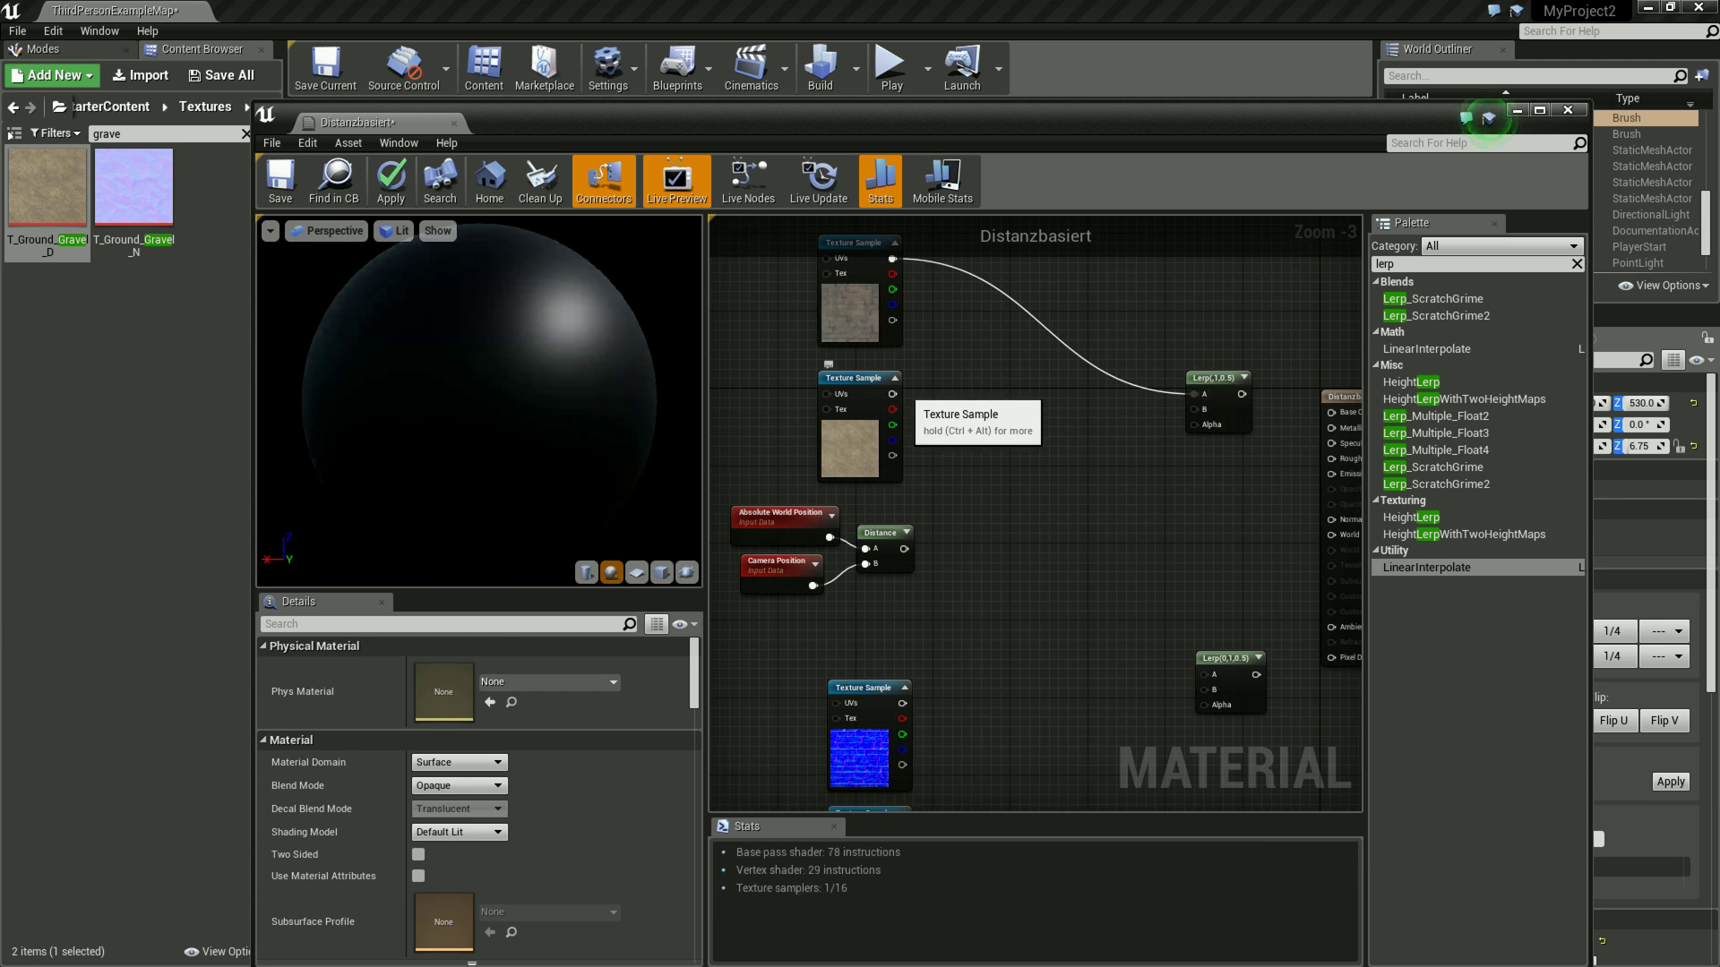
pyautogui.moveTo(892, 394); pyautogui.dragTo(1202, 411)
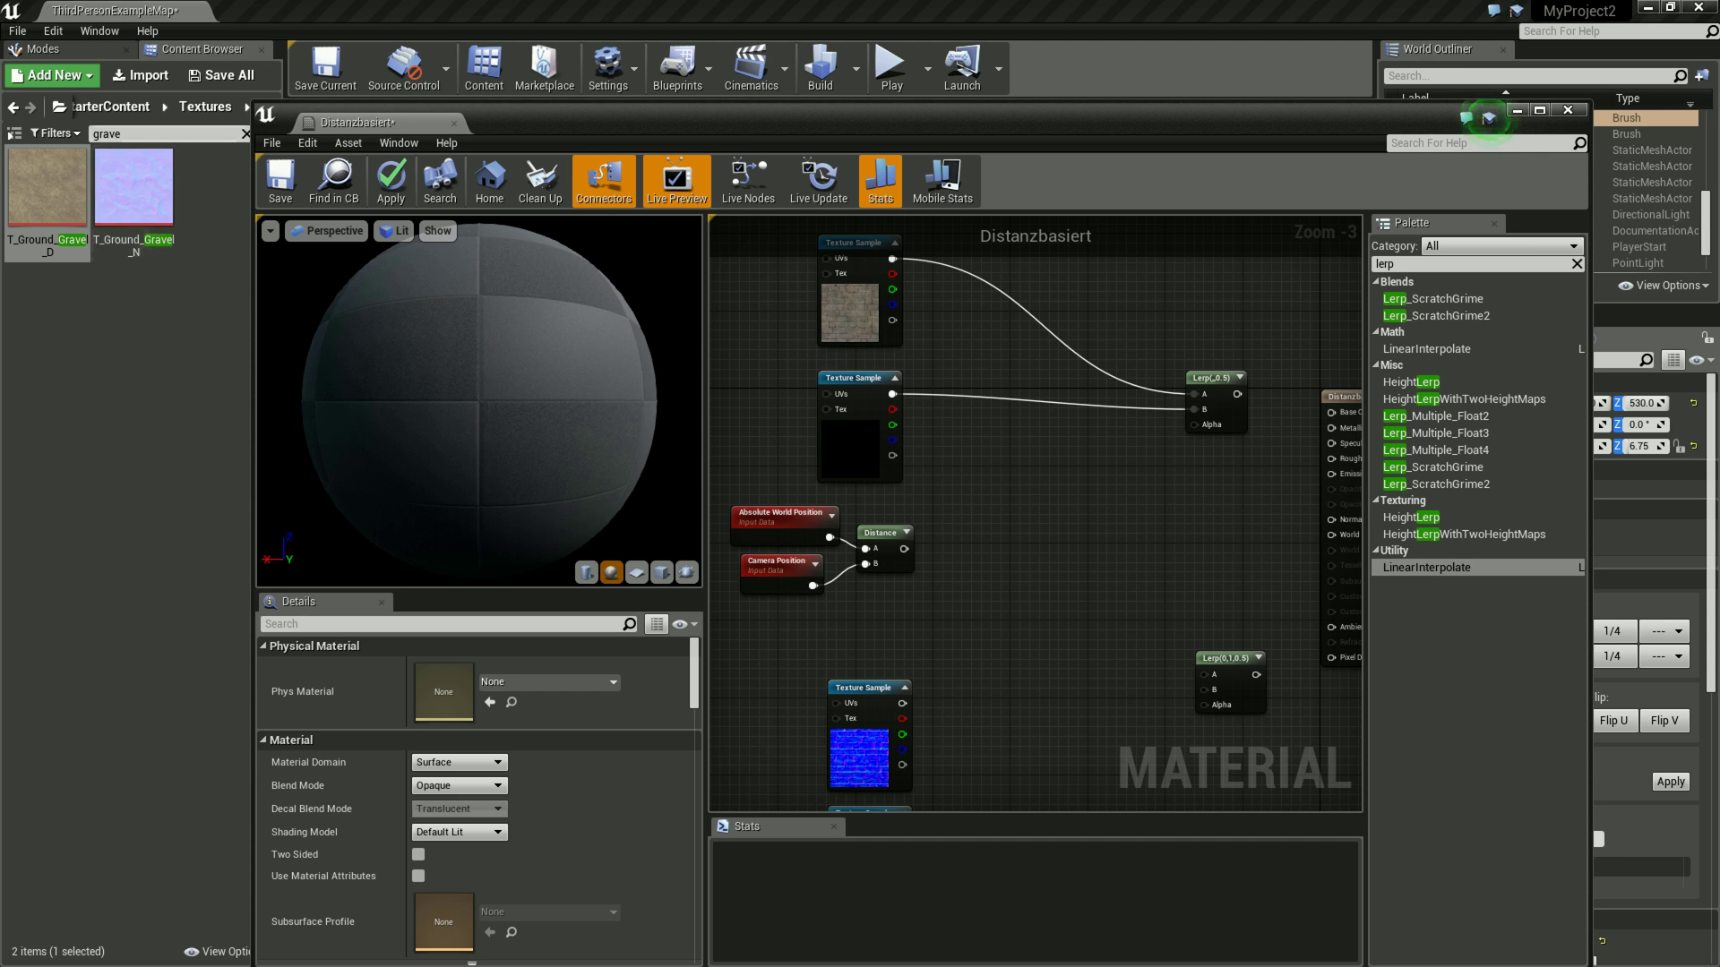
# - Clear the gravel search filter and browse from Textures up to Content, then into MyContent
pyautogui.click(205, 106)
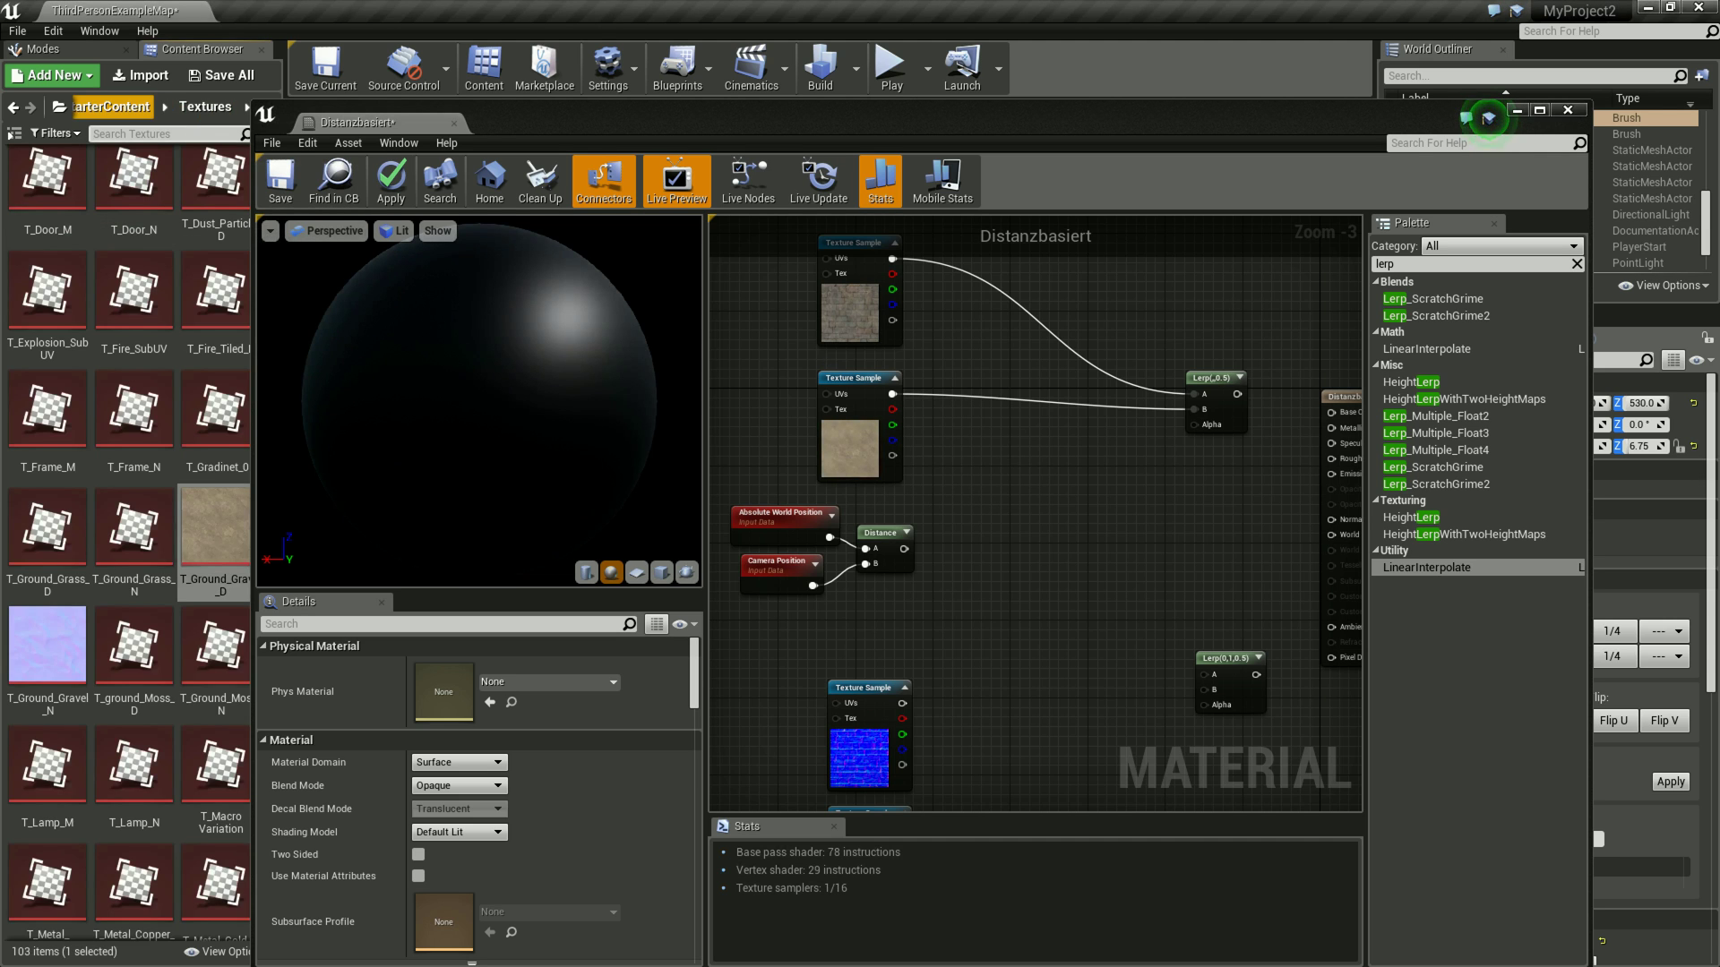
pyautogui.click(112, 106)
pyautogui.click(99, 107)
pyautogui.doubleClick(220, 188)
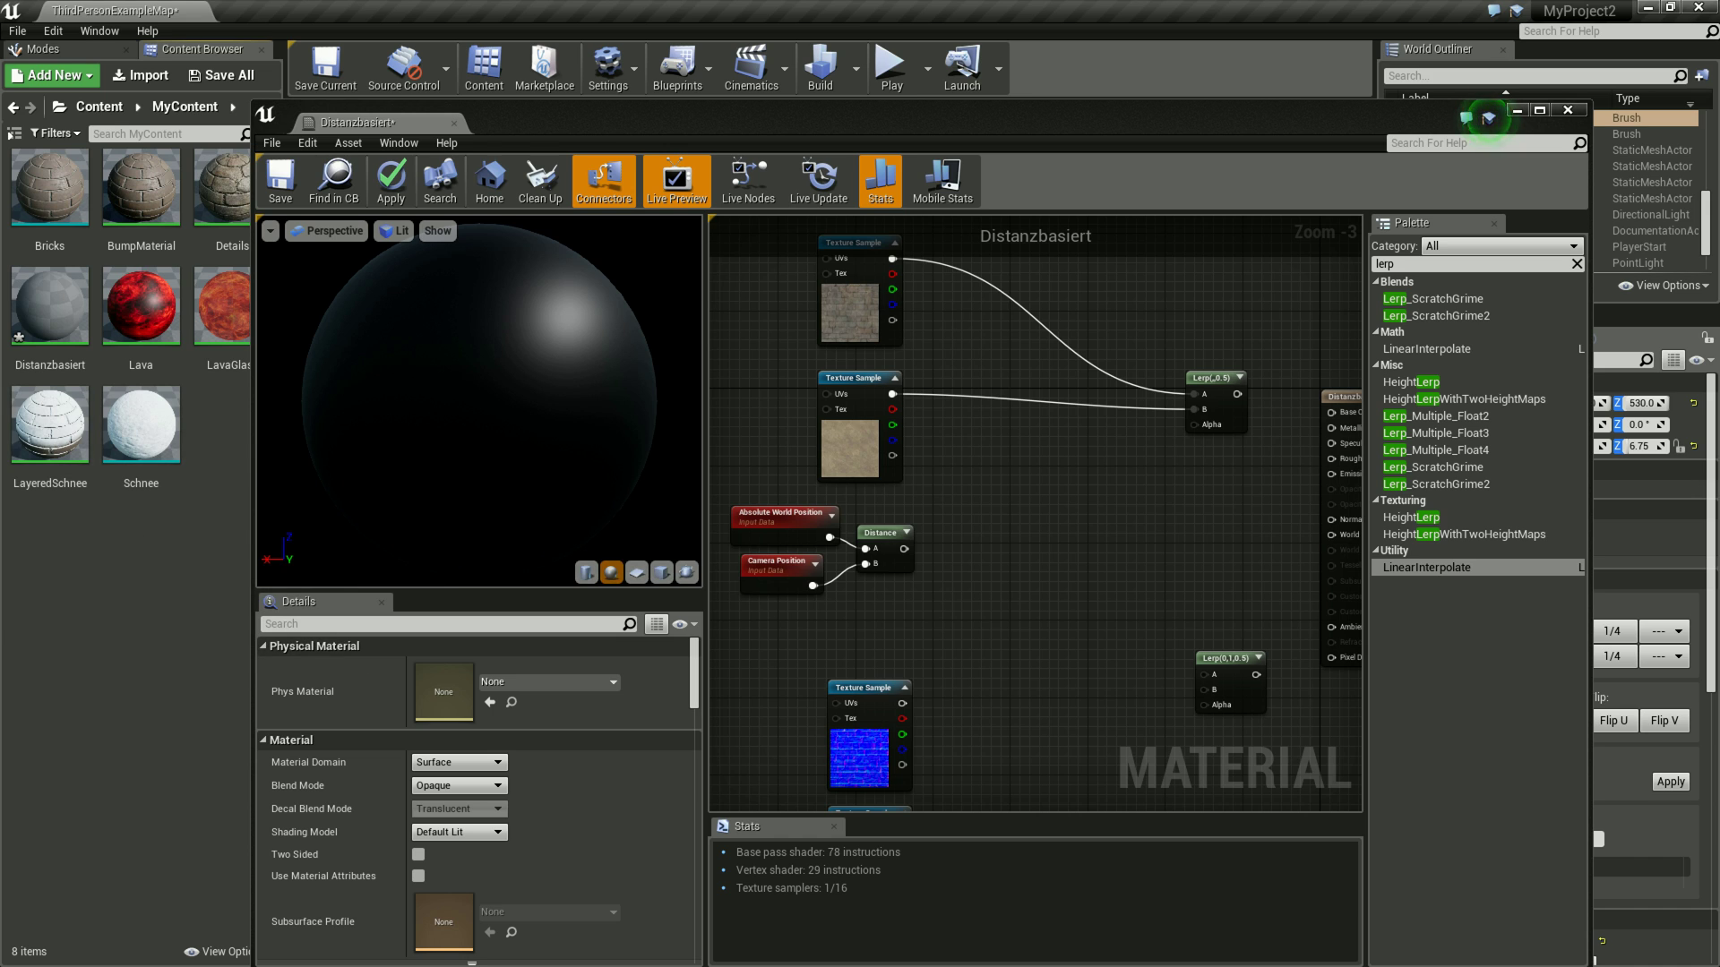
pyautogui.moveTo(220, 206)
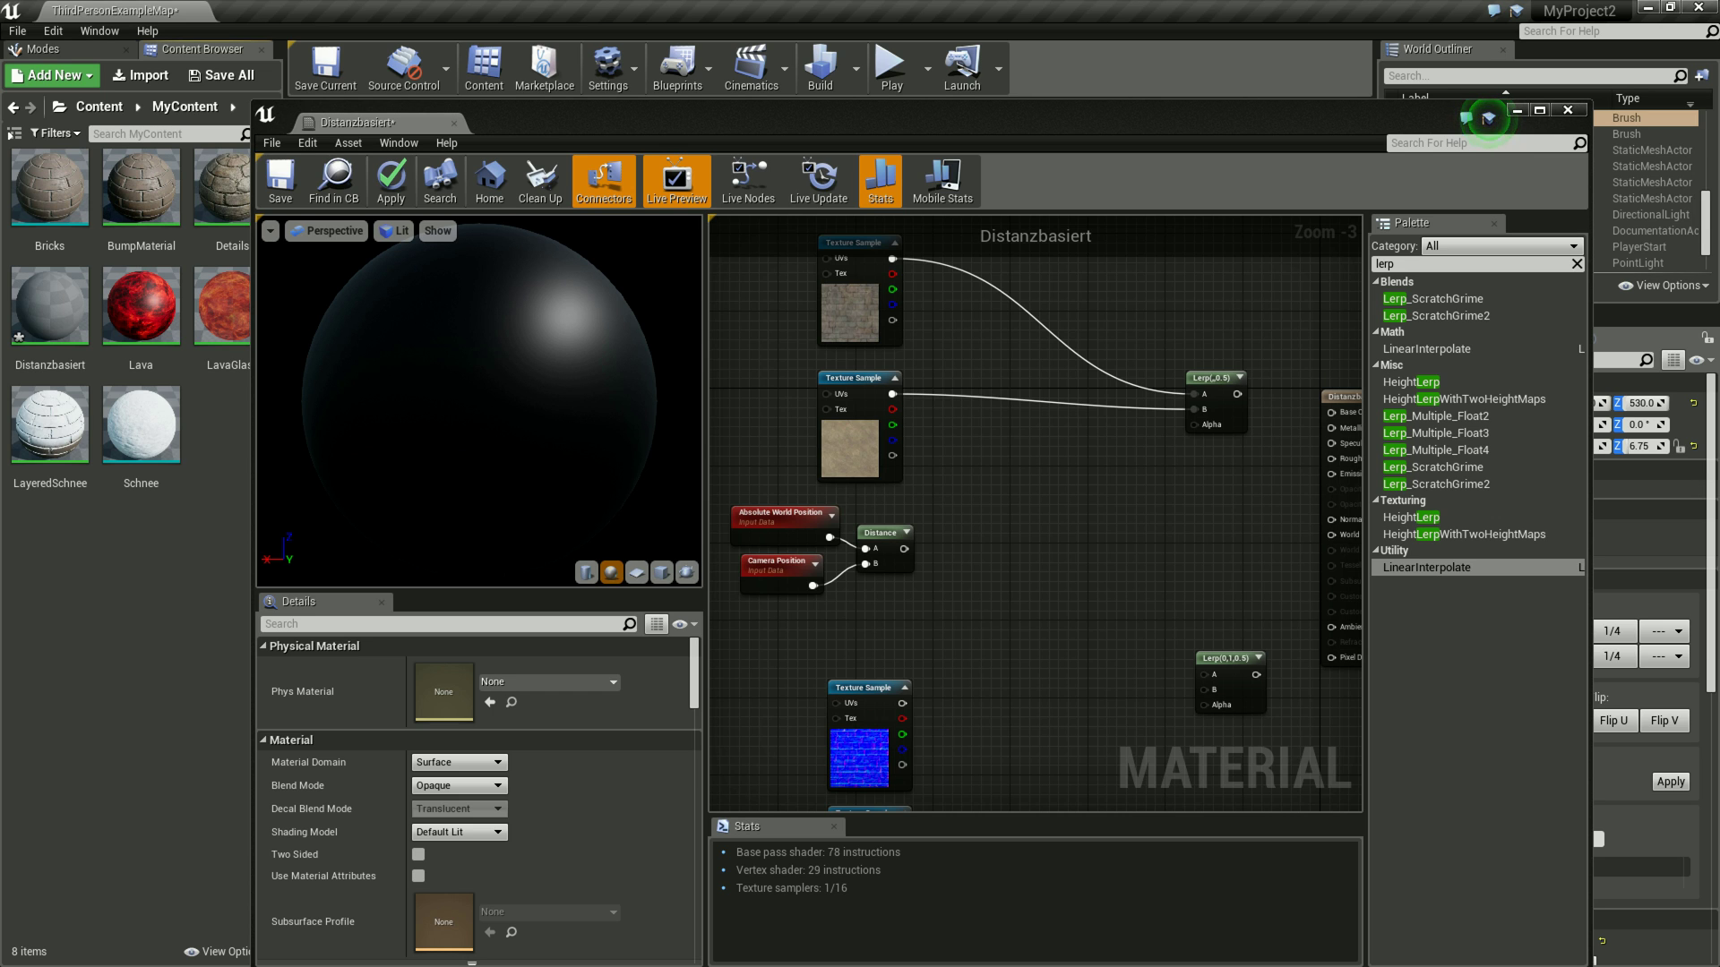
# - Wire the two normal-map texture samples into the lower Lerp's A and B
pyautogui.moveTo(1115, 695); pyautogui.dragTo(1074, 455, button='right')
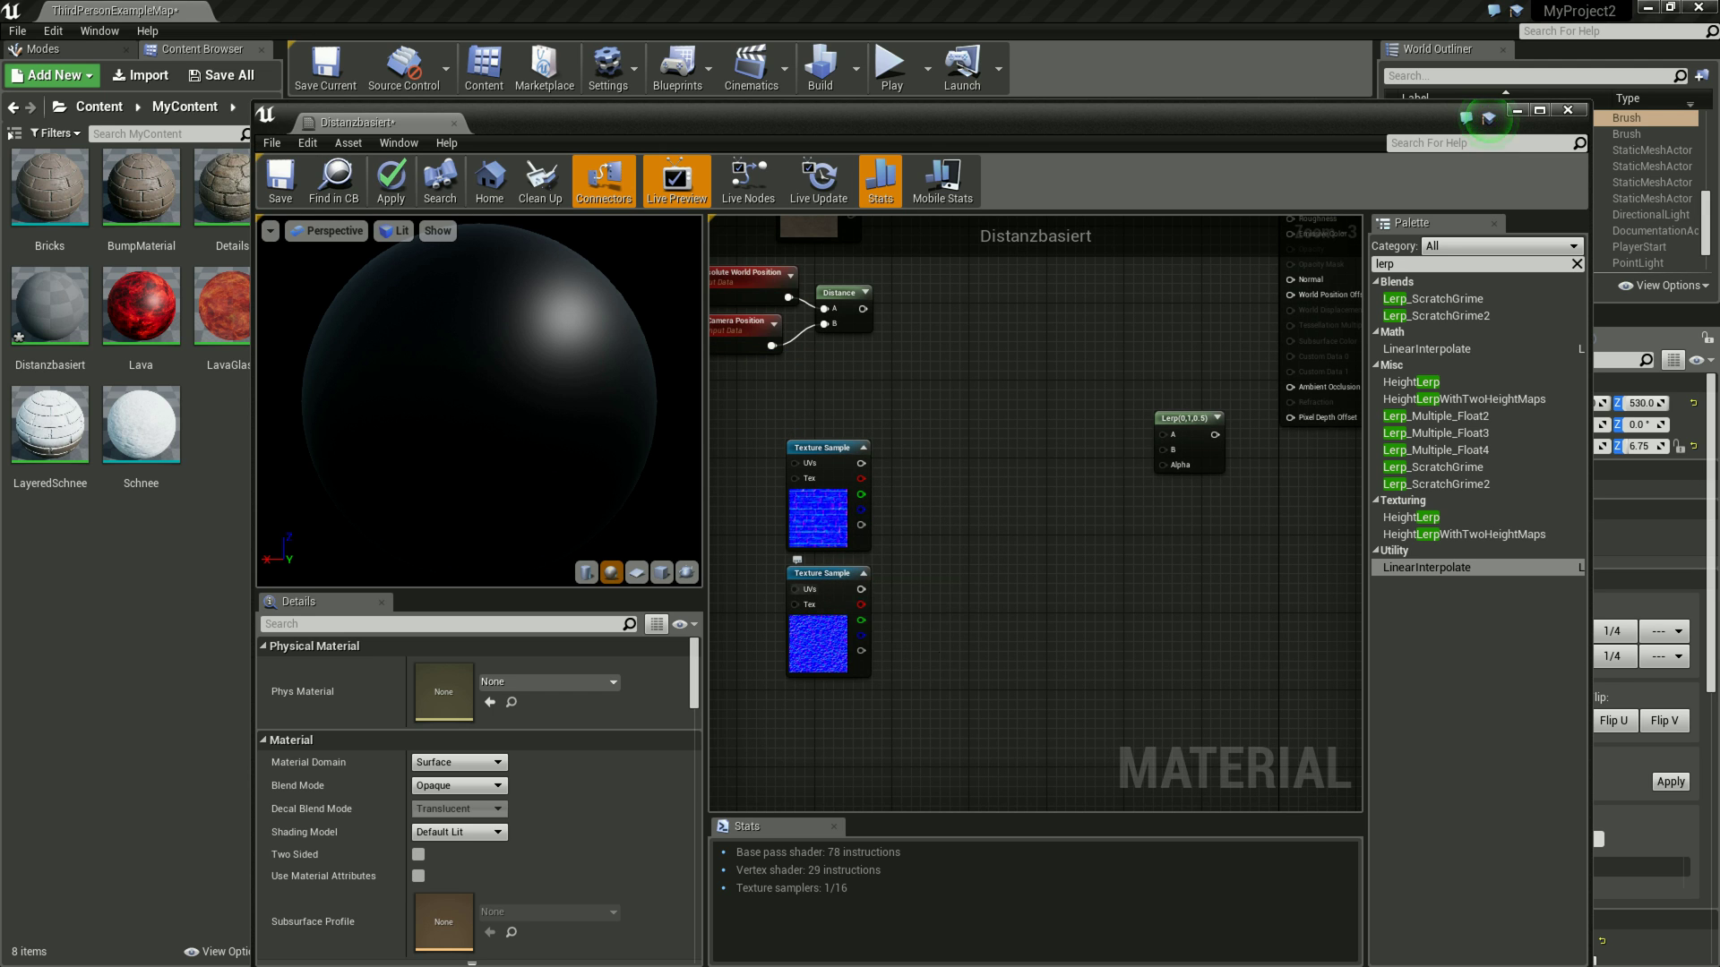
pyautogui.moveTo(860, 463); pyautogui.dragTo(1162, 435)
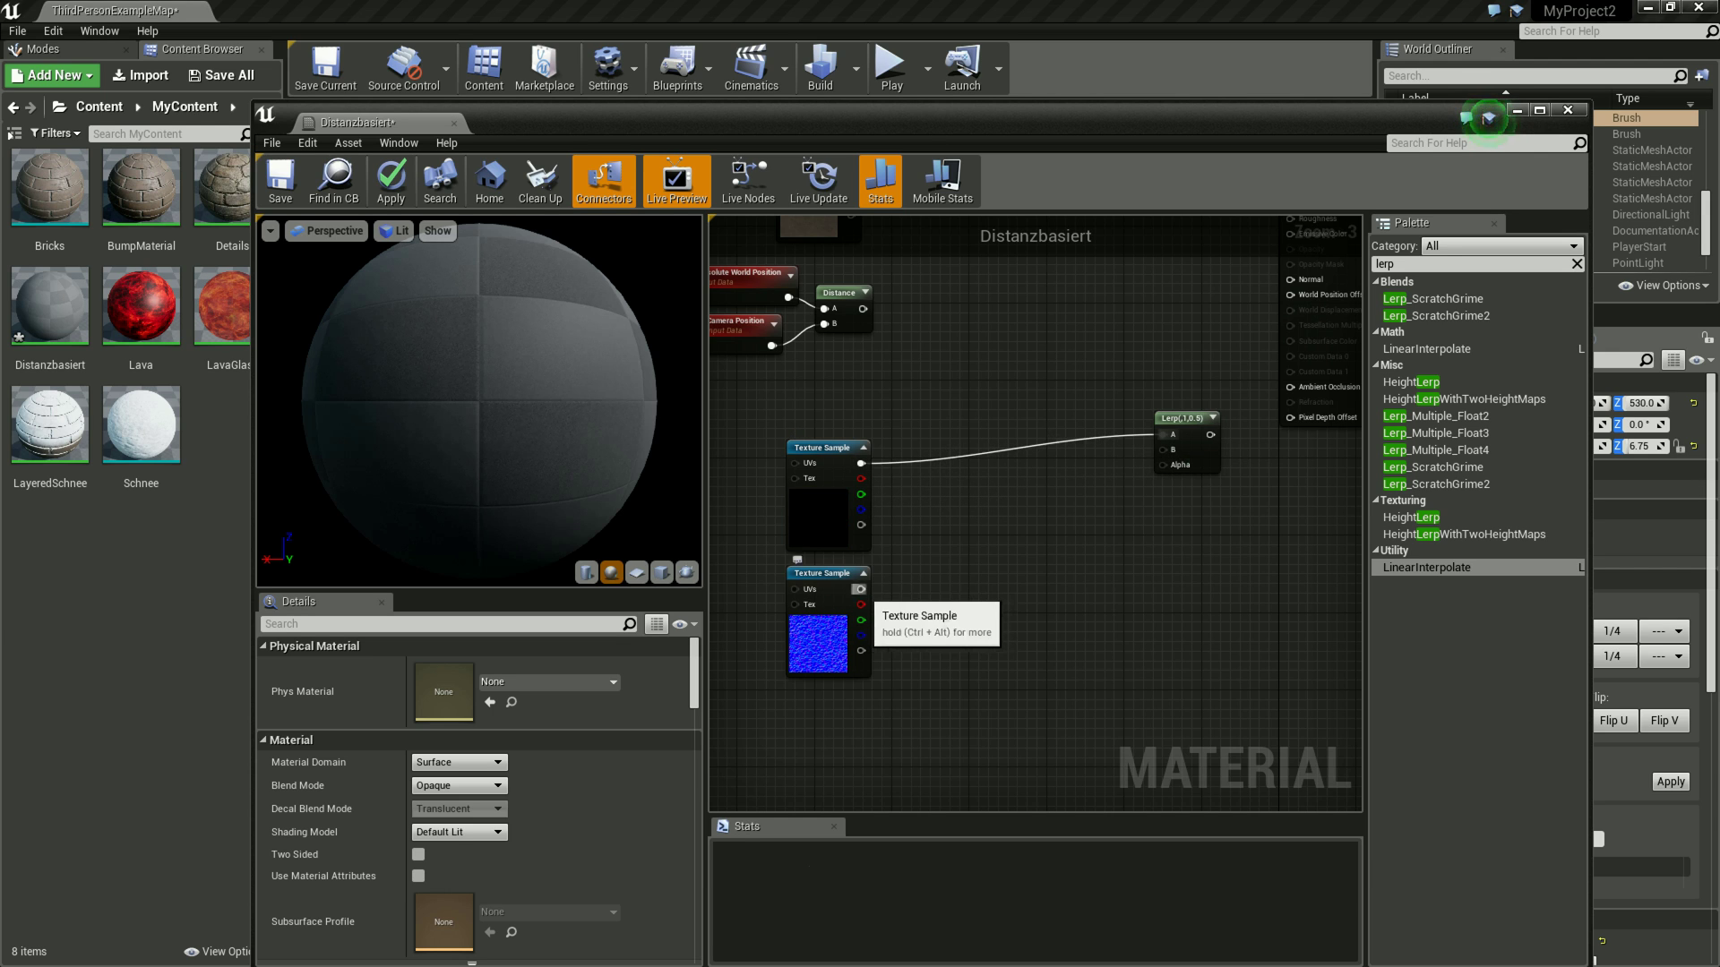
pyautogui.moveTo(860, 589); pyautogui.dragTo(1162, 450)
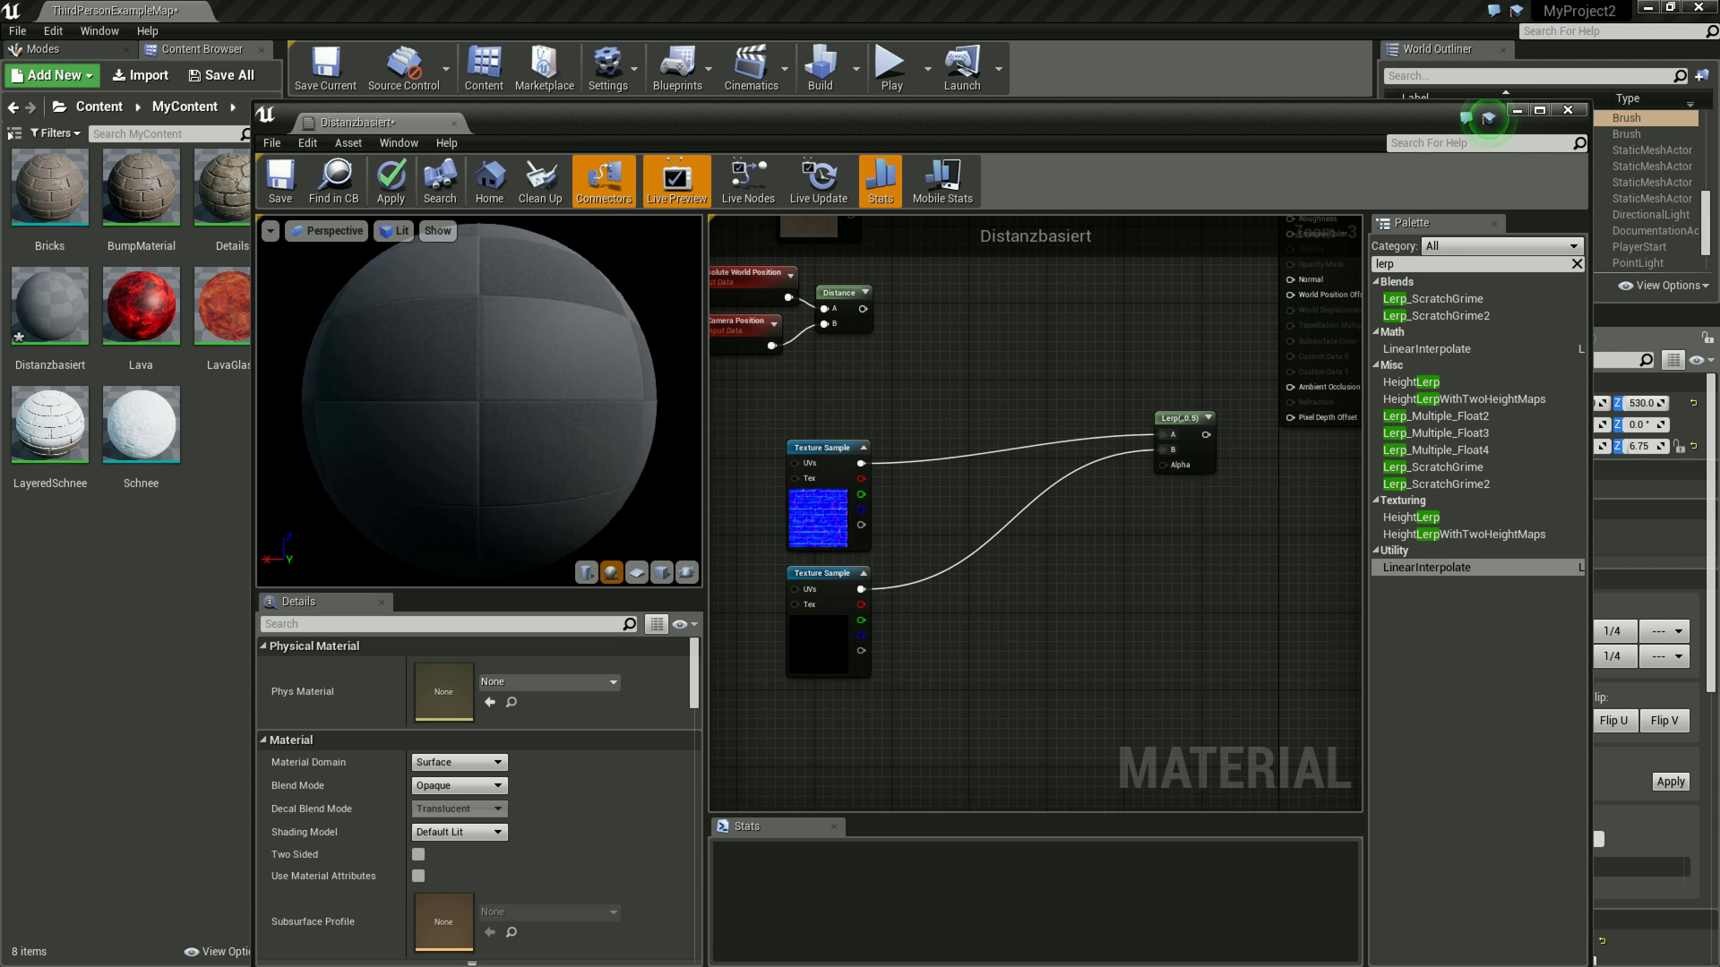
# - Connect the upper Lerp to Base Color and the lower Lerp to Normal
pyautogui.moveTo(1220, 487); pyautogui.dragTo(1017, 670, button='right')
pyautogui.moveTo(993, 335); pyautogui.dragTo(1087, 353)
pyautogui.moveTo(1004, 615); pyautogui.dragTo(1088, 460)
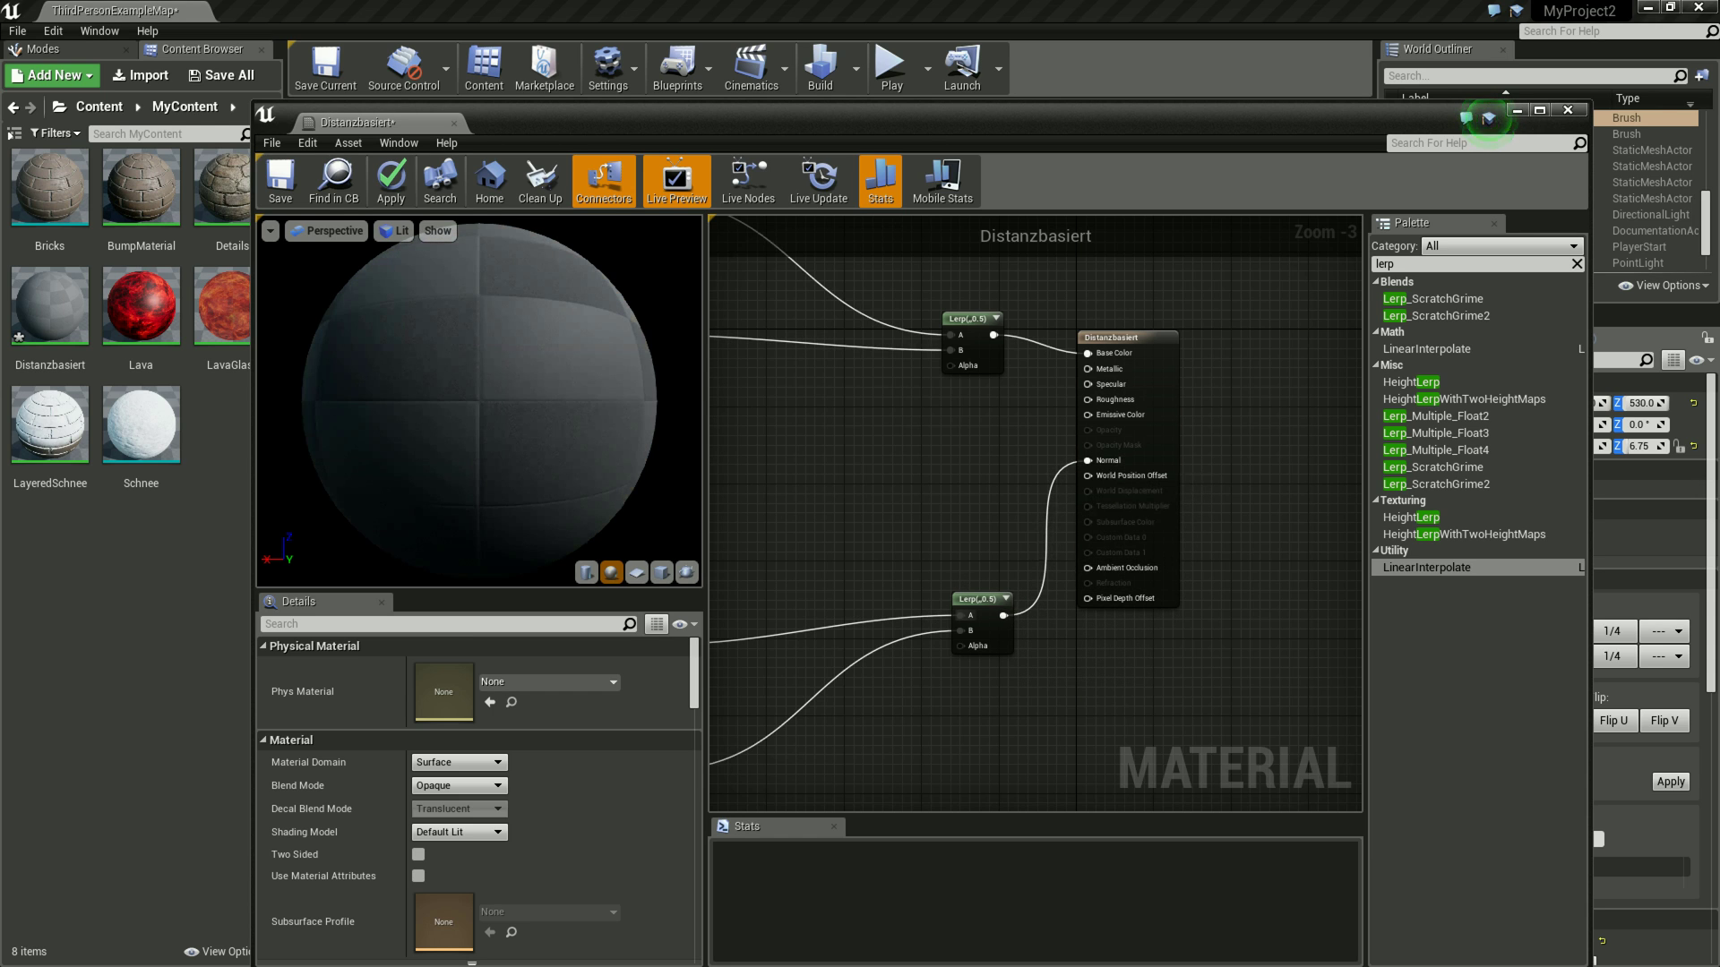
pyautogui.scroll(-3, 479, 400)
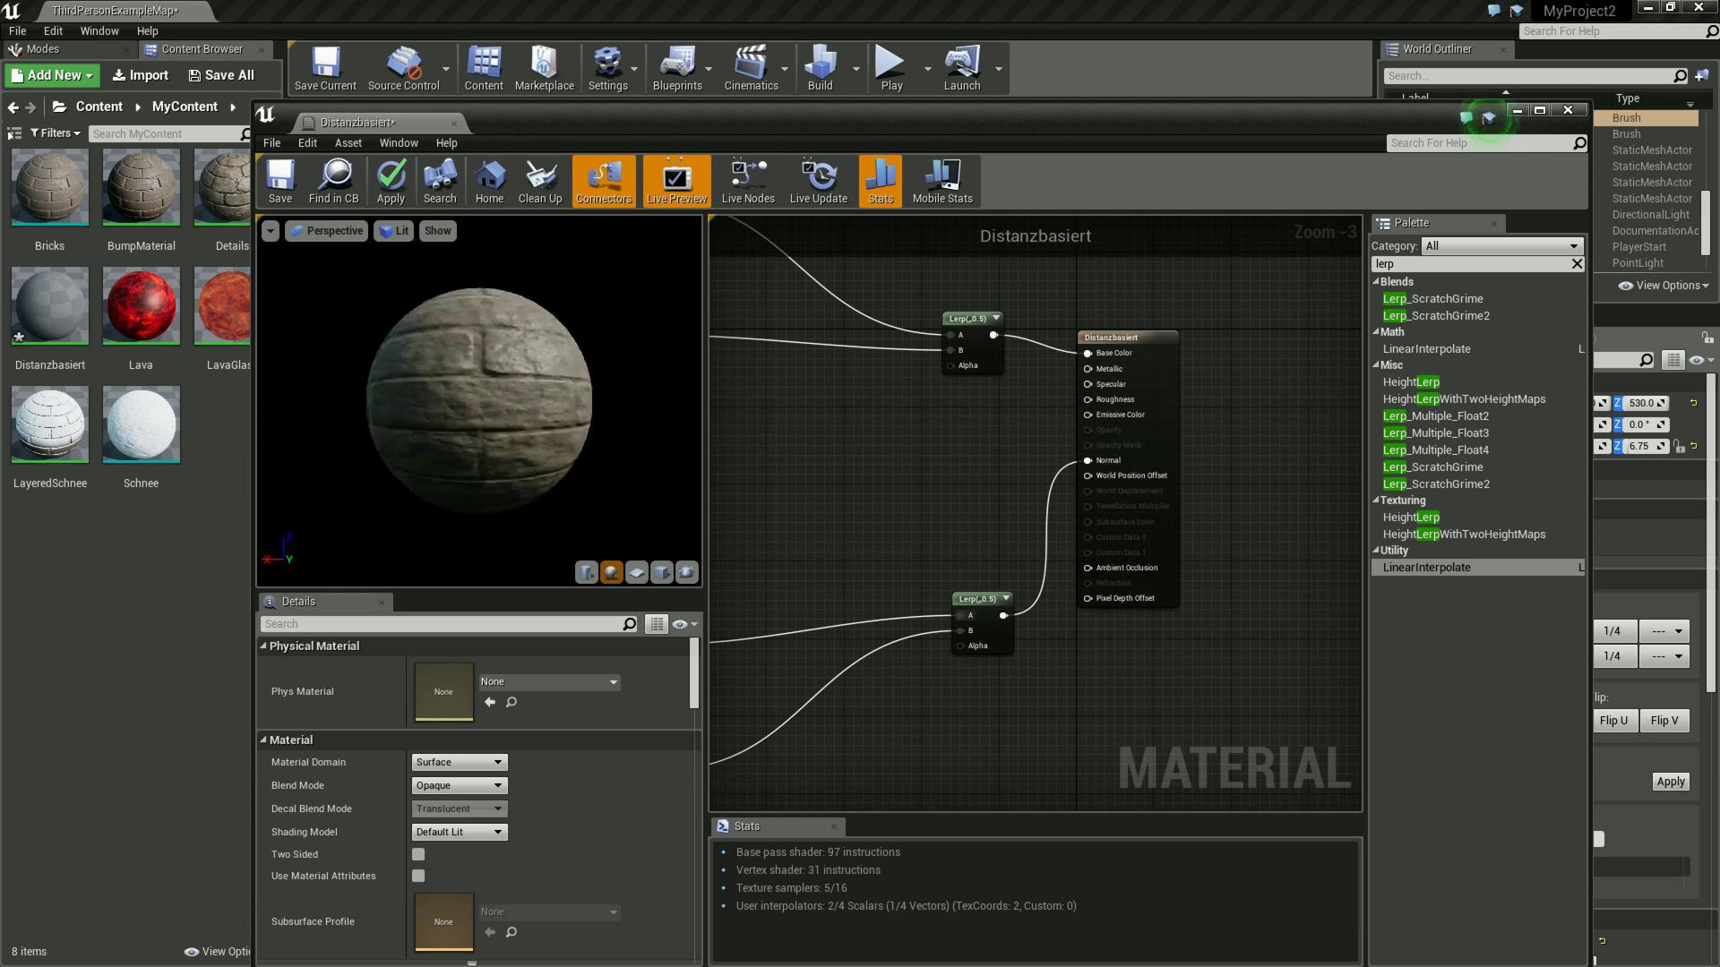
pyautogui.scroll(-2, 479, 400)
pyautogui.scroll(-2, 479, 400)
pyautogui.scroll(-2, 479, 401)
pyautogui.scroll(-2, 479, 401)
pyautogui.scroll(-1, 479, 400)
pyautogui.scroll(-1, 479, 400)
pyautogui.scroll(1, 479, 401)
pyautogui.scroll(1, 479, 400)
pyautogui.scroll(1, 479, 400)
pyautogui.scroll(3, 479, 400)
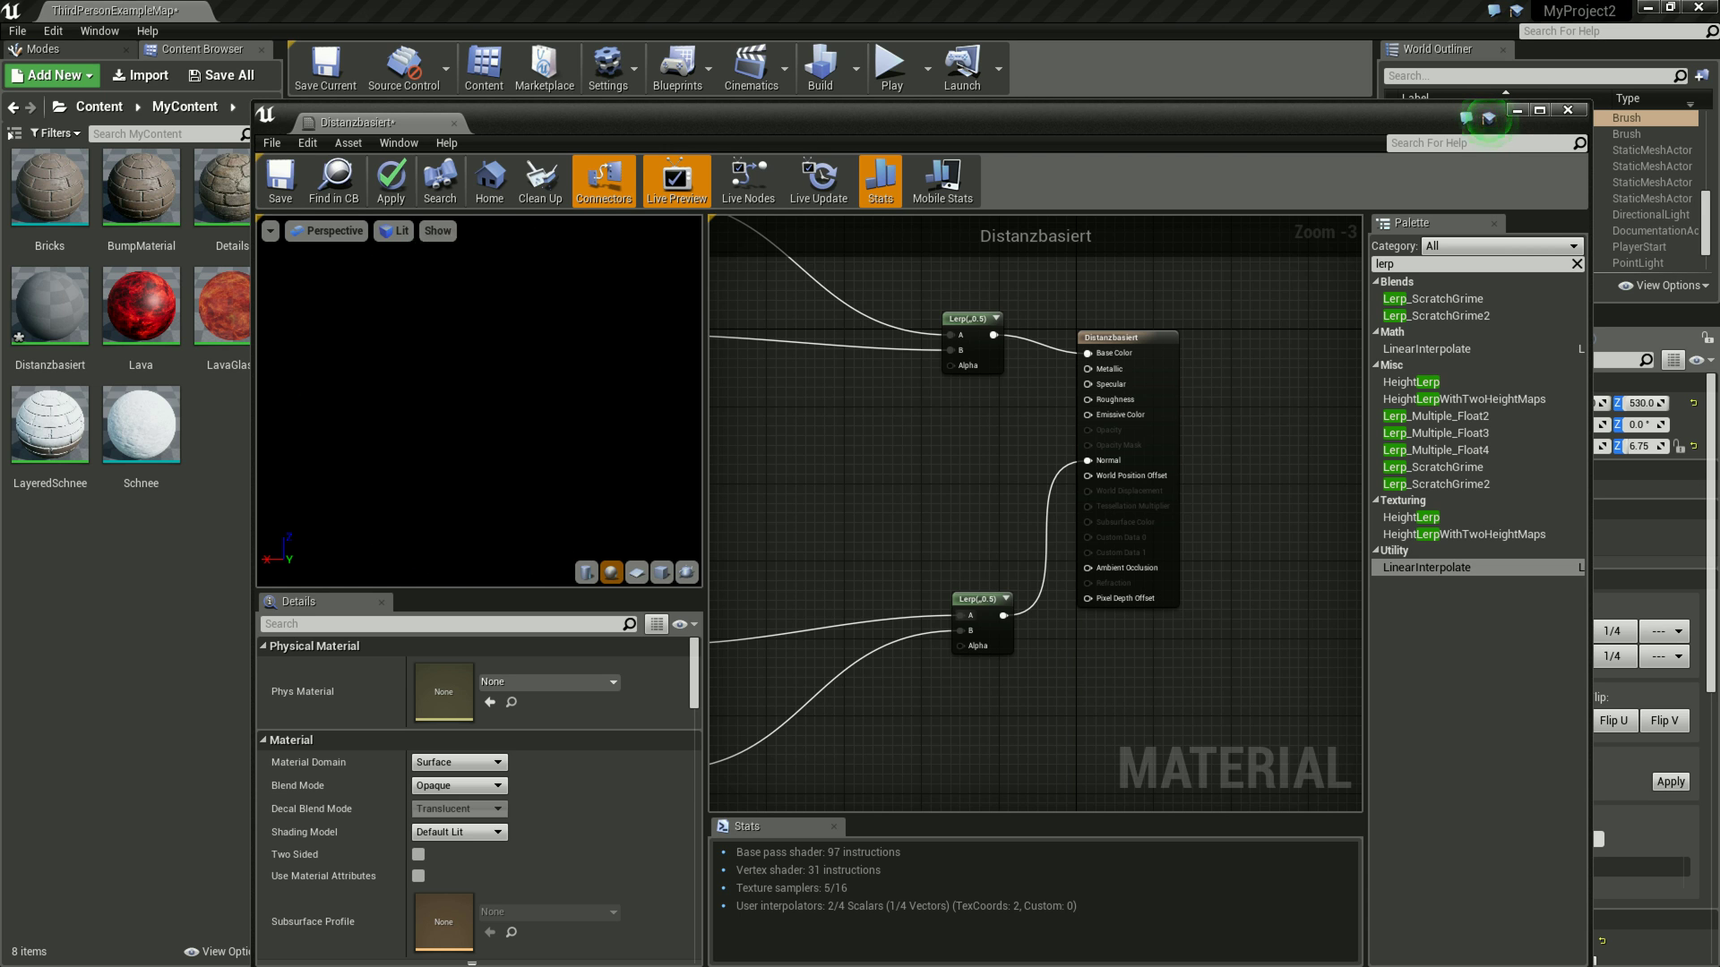
pyautogui.scroll(4, 480, 400)
pyautogui.moveTo(814, 486); pyautogui.dragTo(1101, 617, button='right')
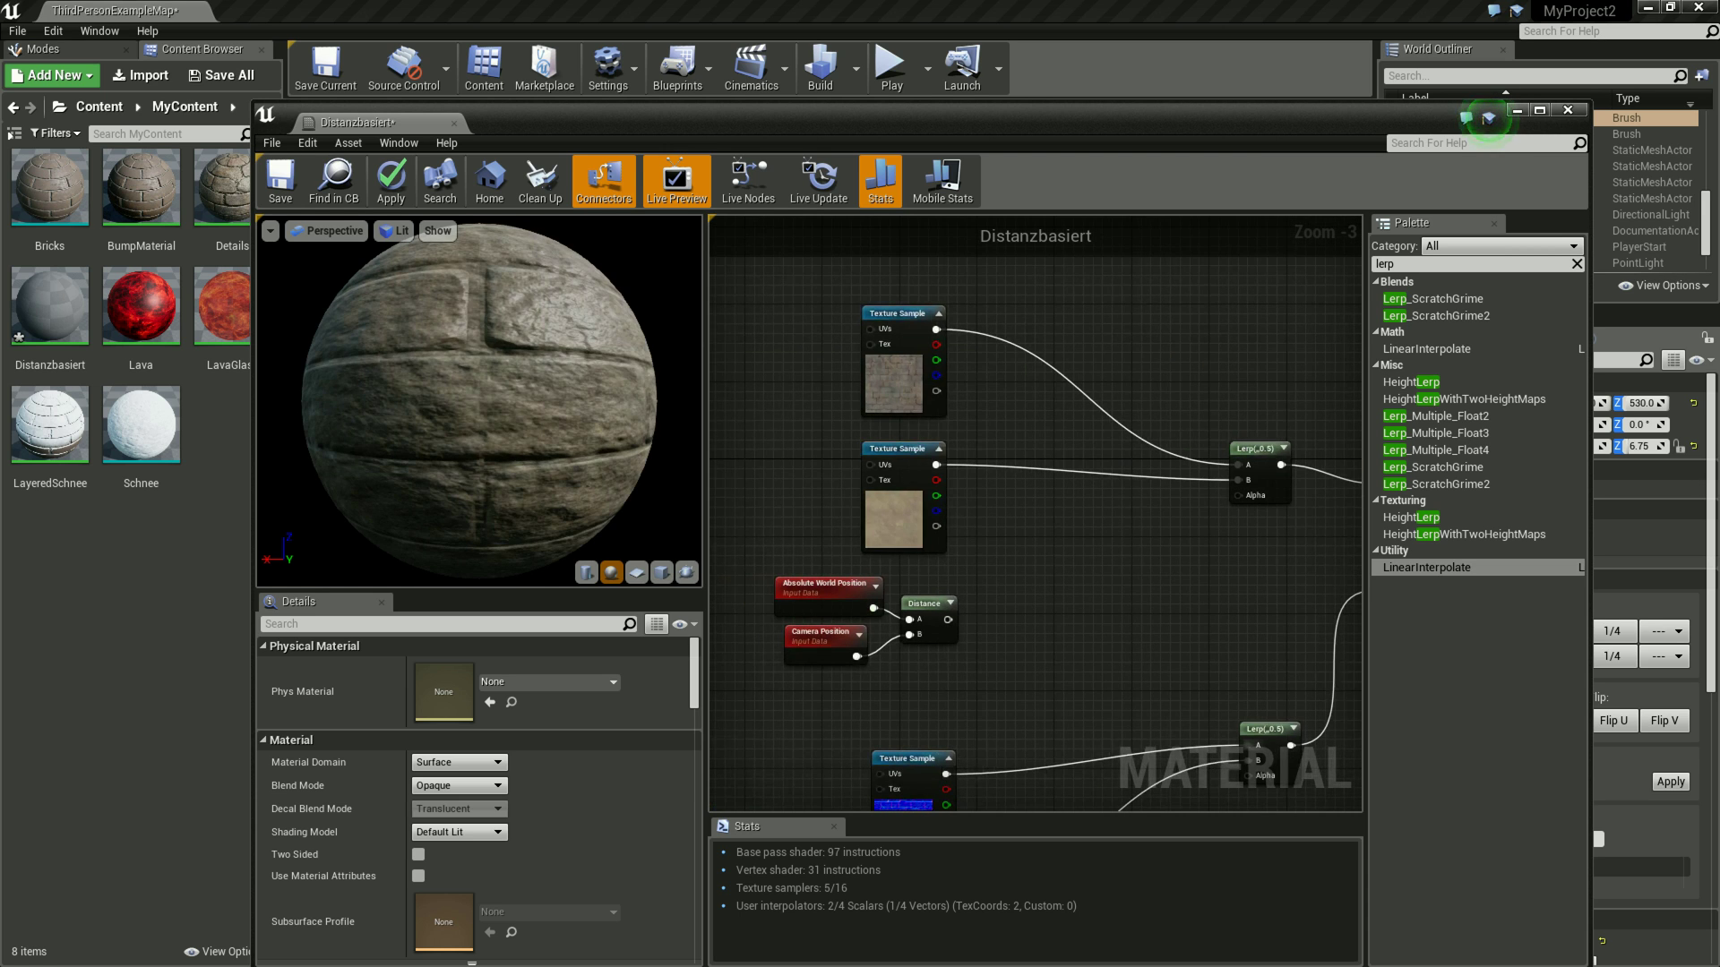
pyautogui.moveTo(1007, 606); pyautogui.dragTo(1012, 494, button='right')
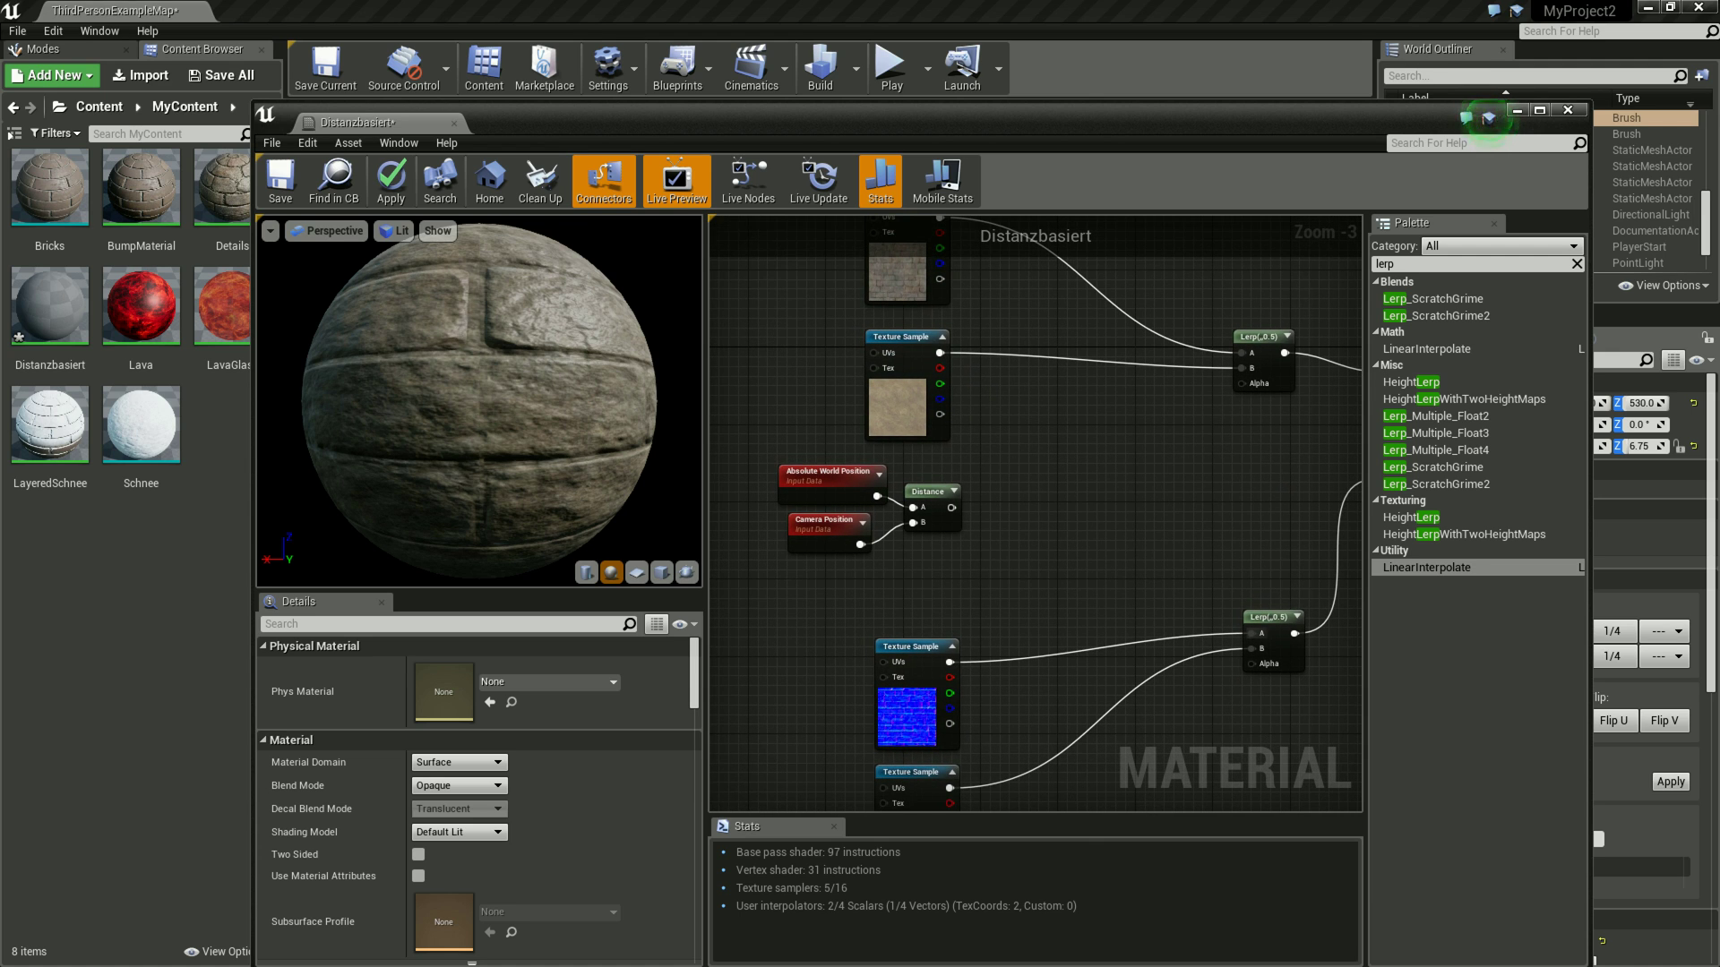
# - Add a Divide node from the 'div' search and wire the Distance output into its A pin
pyautogui.rightClick(1013, 468)
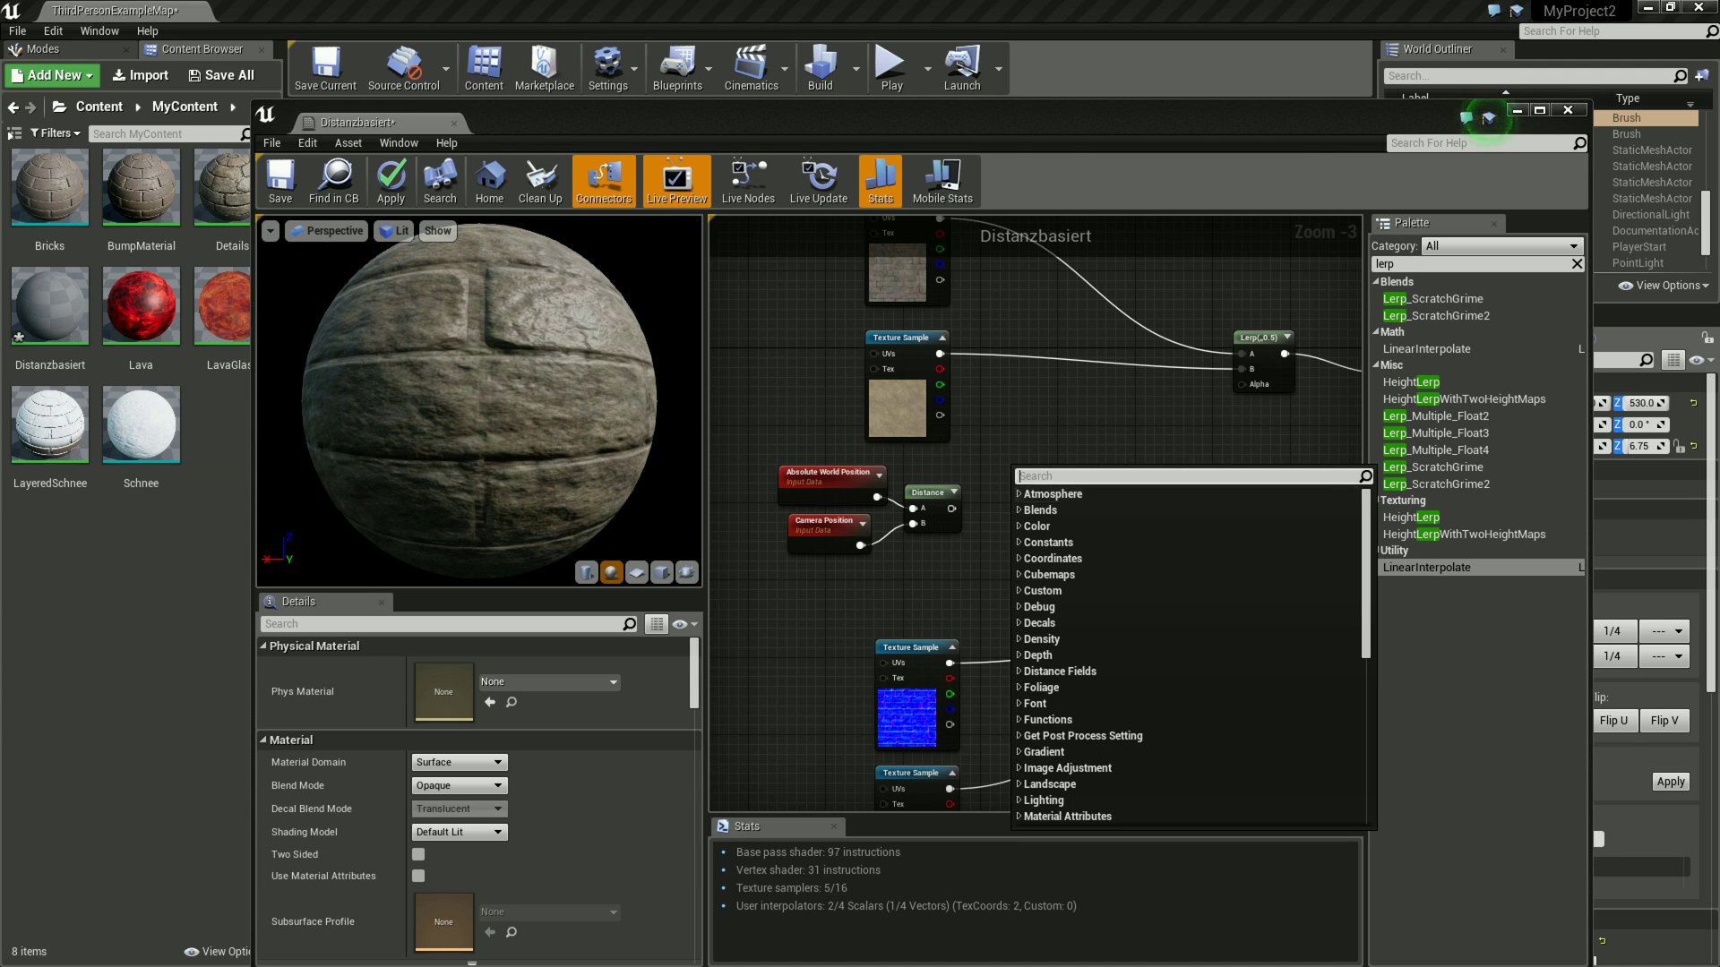
pyautogui.write('div')
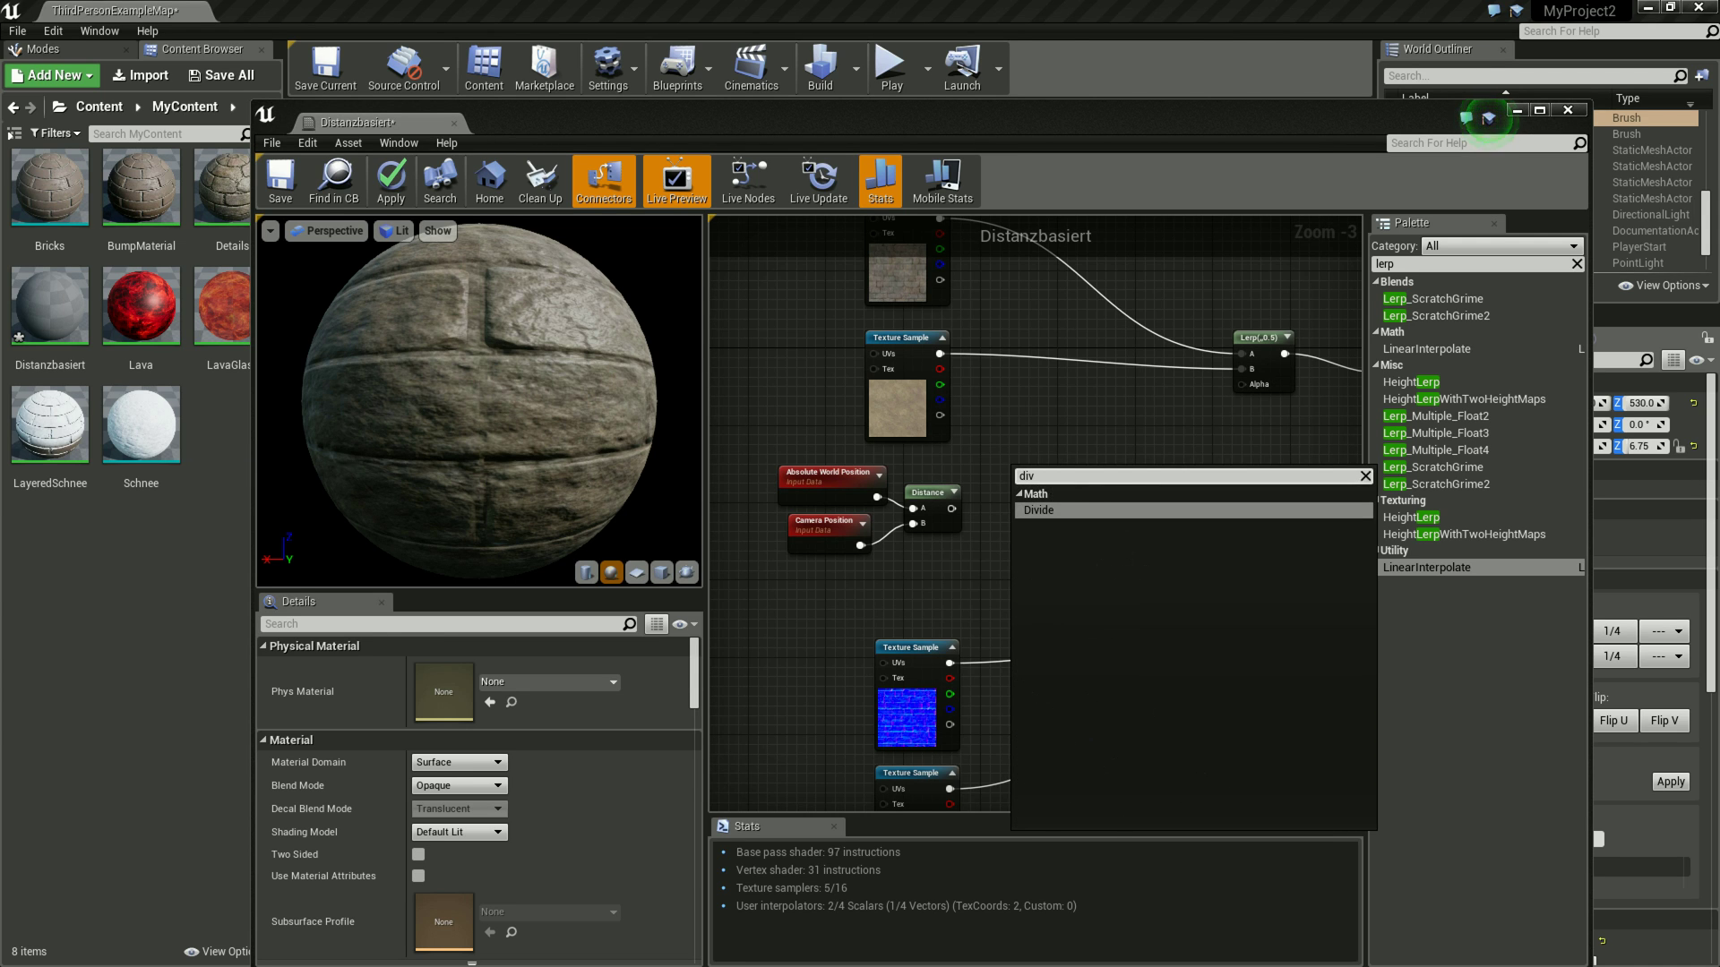
pyautogui.click(1043, 509)
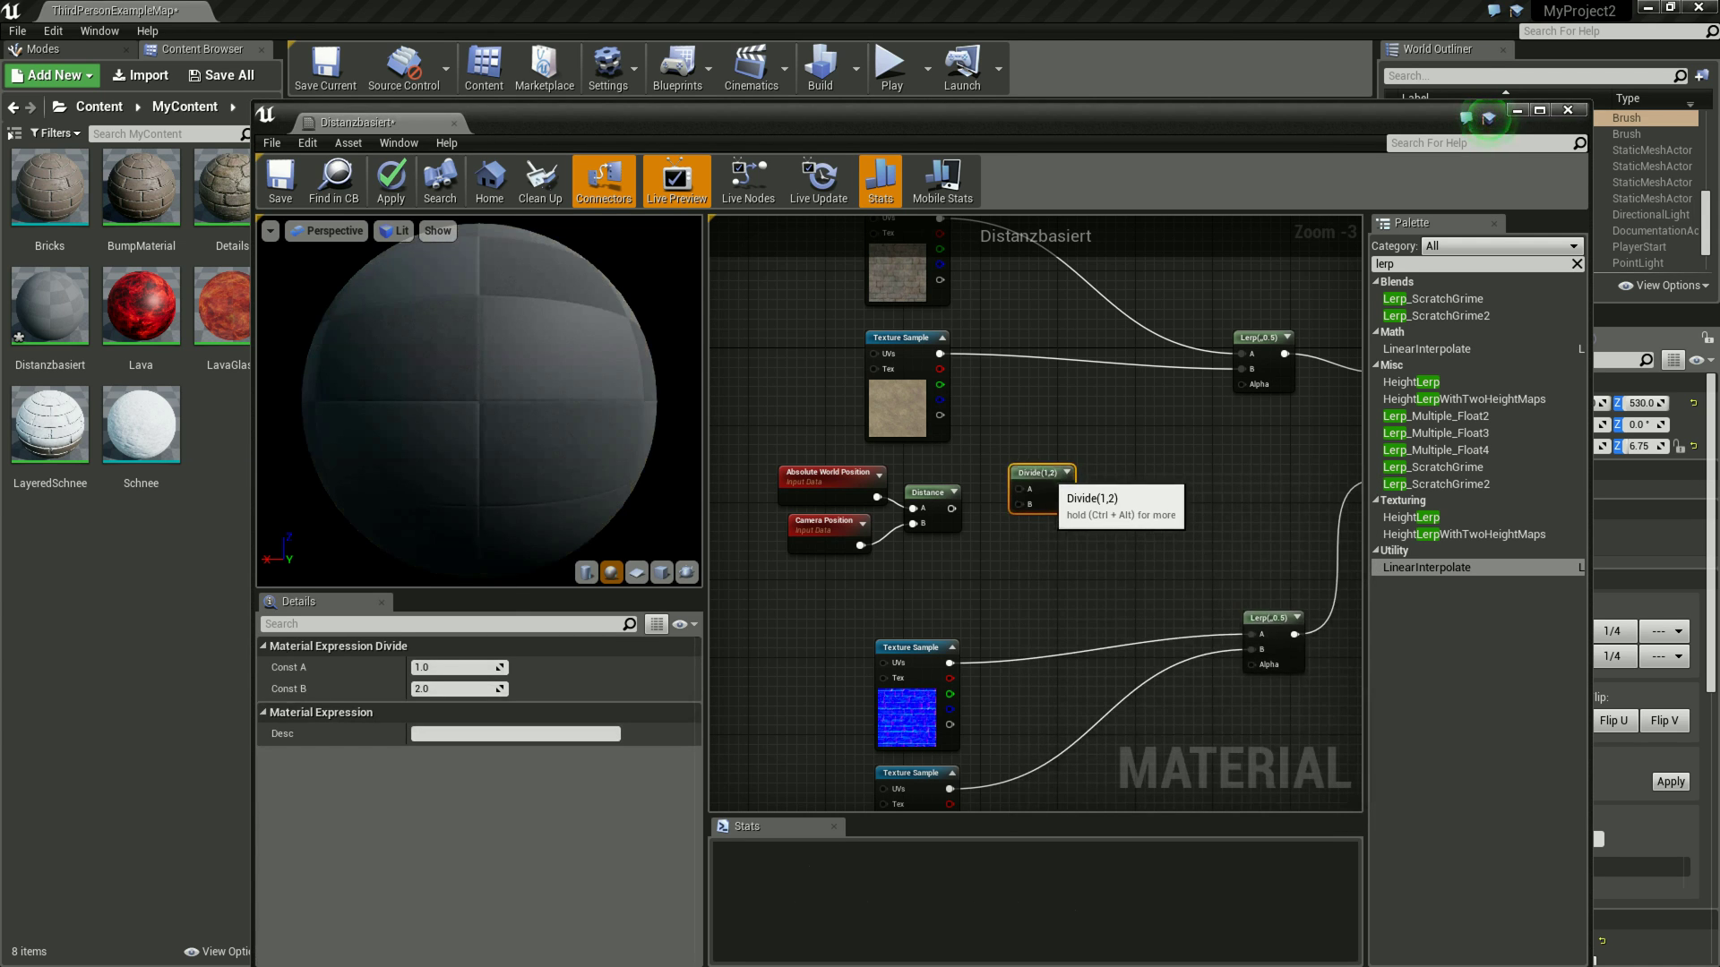
pyautogui.moveTo(1049, 468); pyautogui.dragTo(1040, 480)
pyautogui.moveTo(949, 508)
pyautogui.mouseDown()
pyautogui.moveTo(950, 489)
pyautogui.moveTo(1012, 500)
pyautogui.mouseUp()
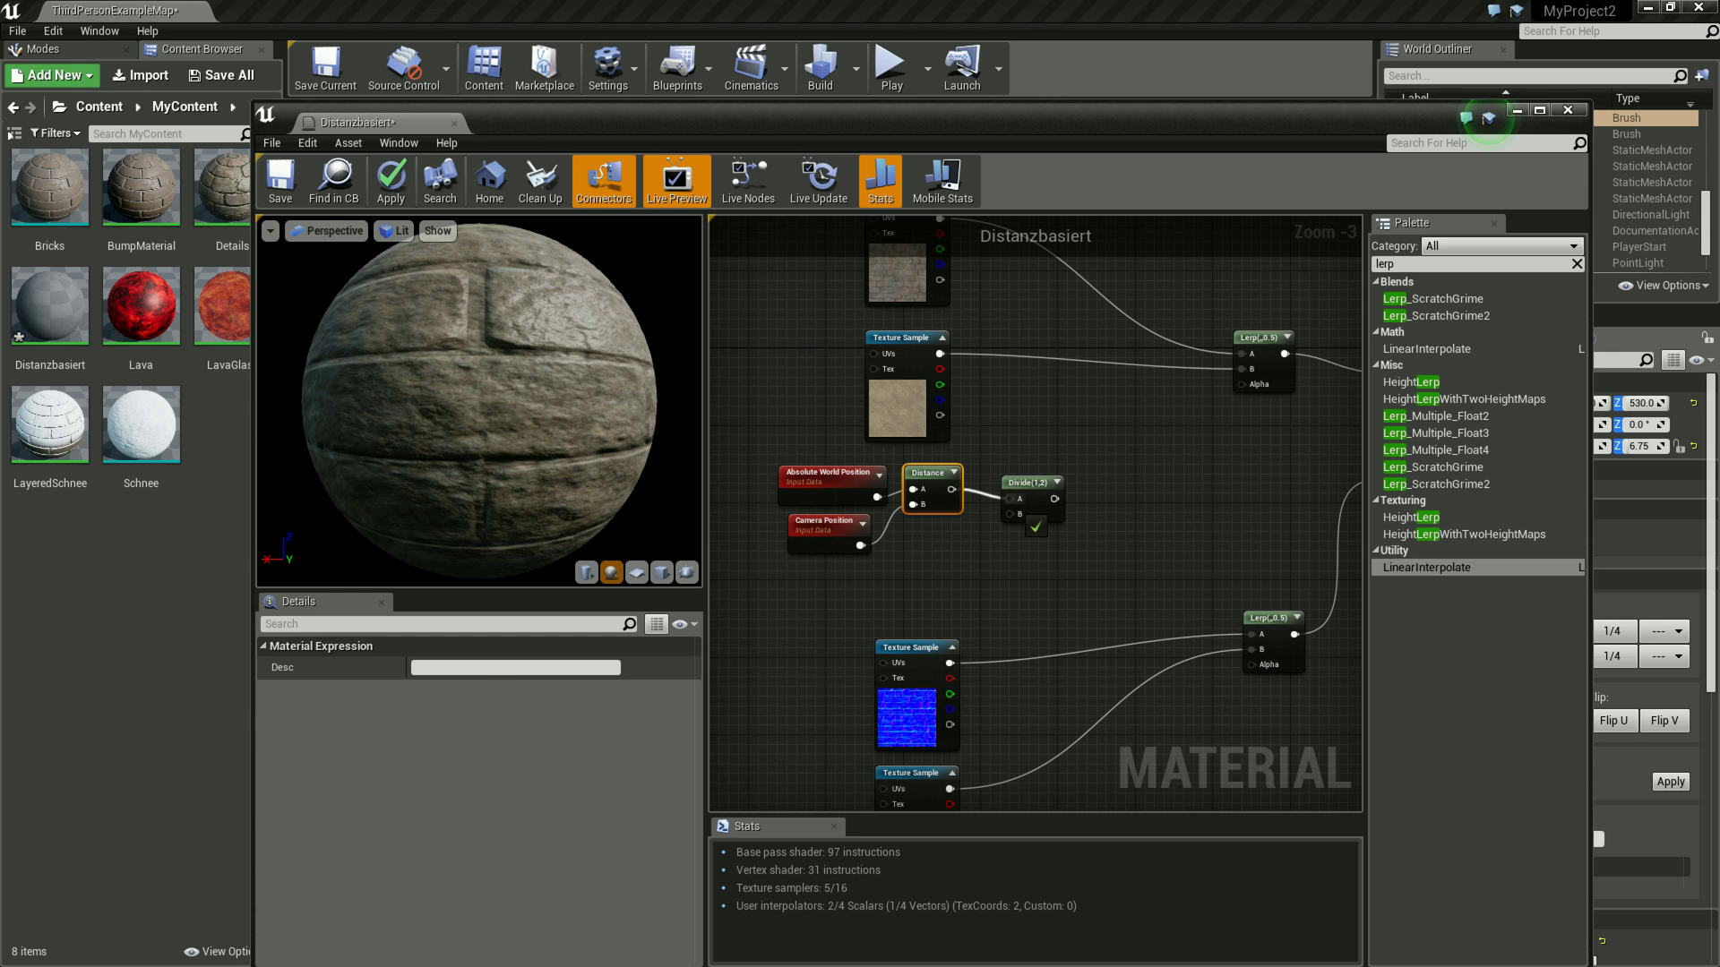
pyautogui.moveTo(1018, 500); pyautogui.dragTo(1018, 500)
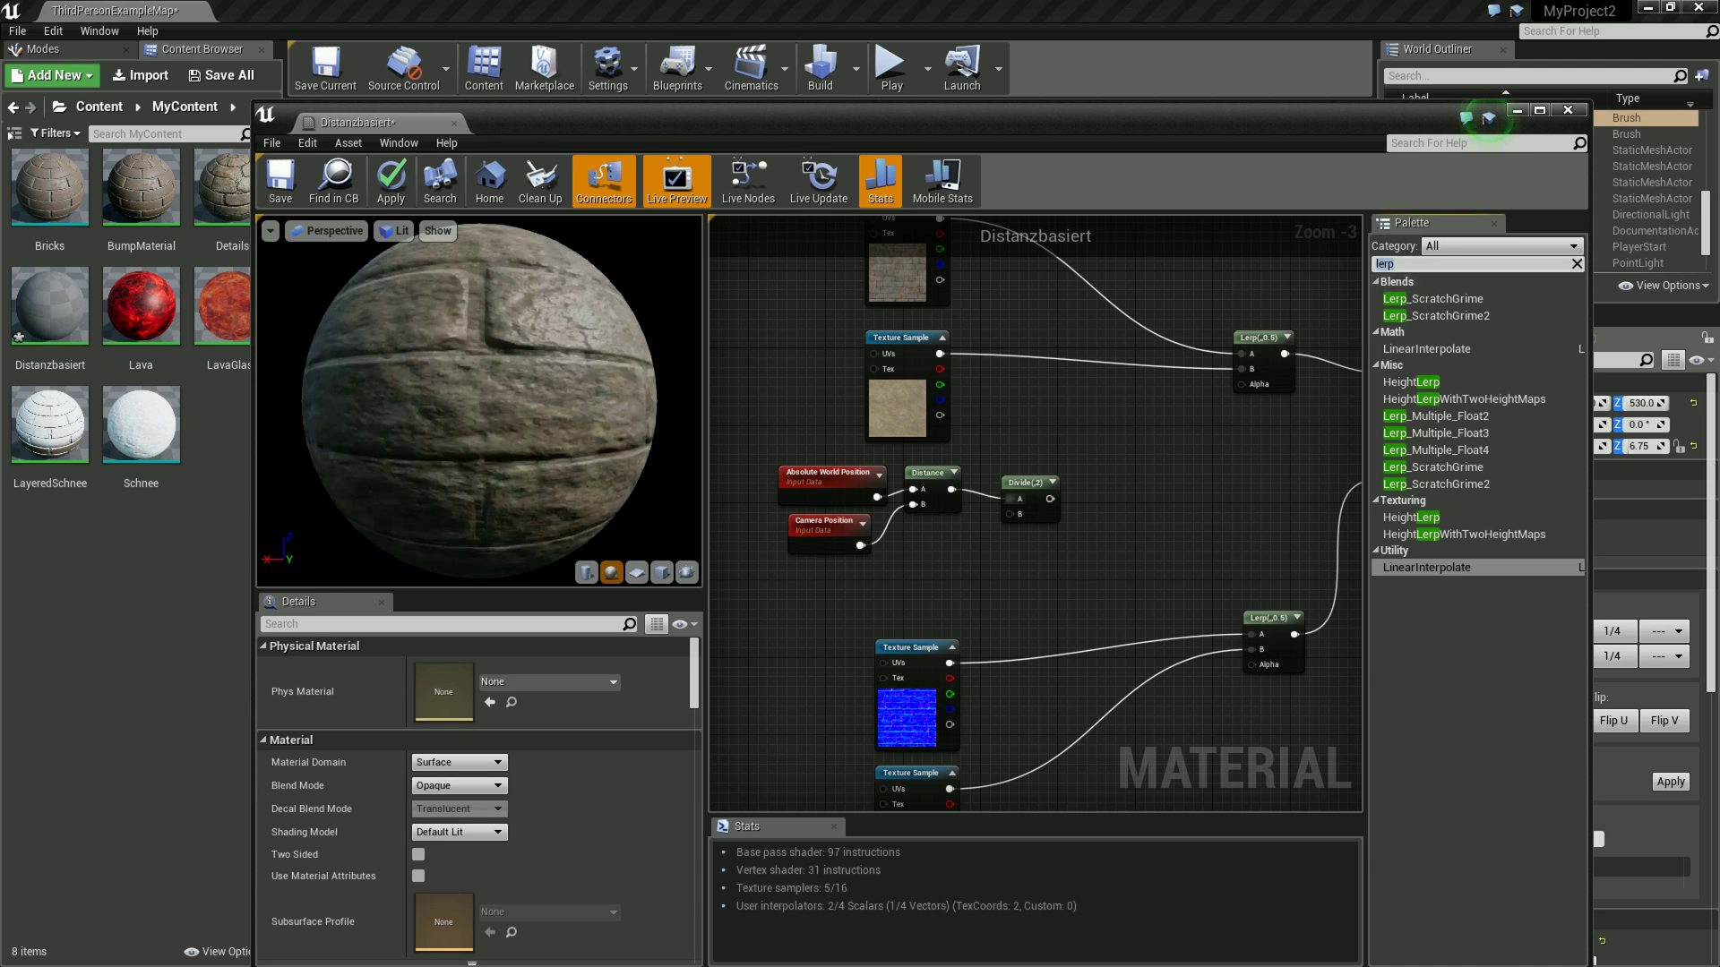
pyautogui.write('cons')
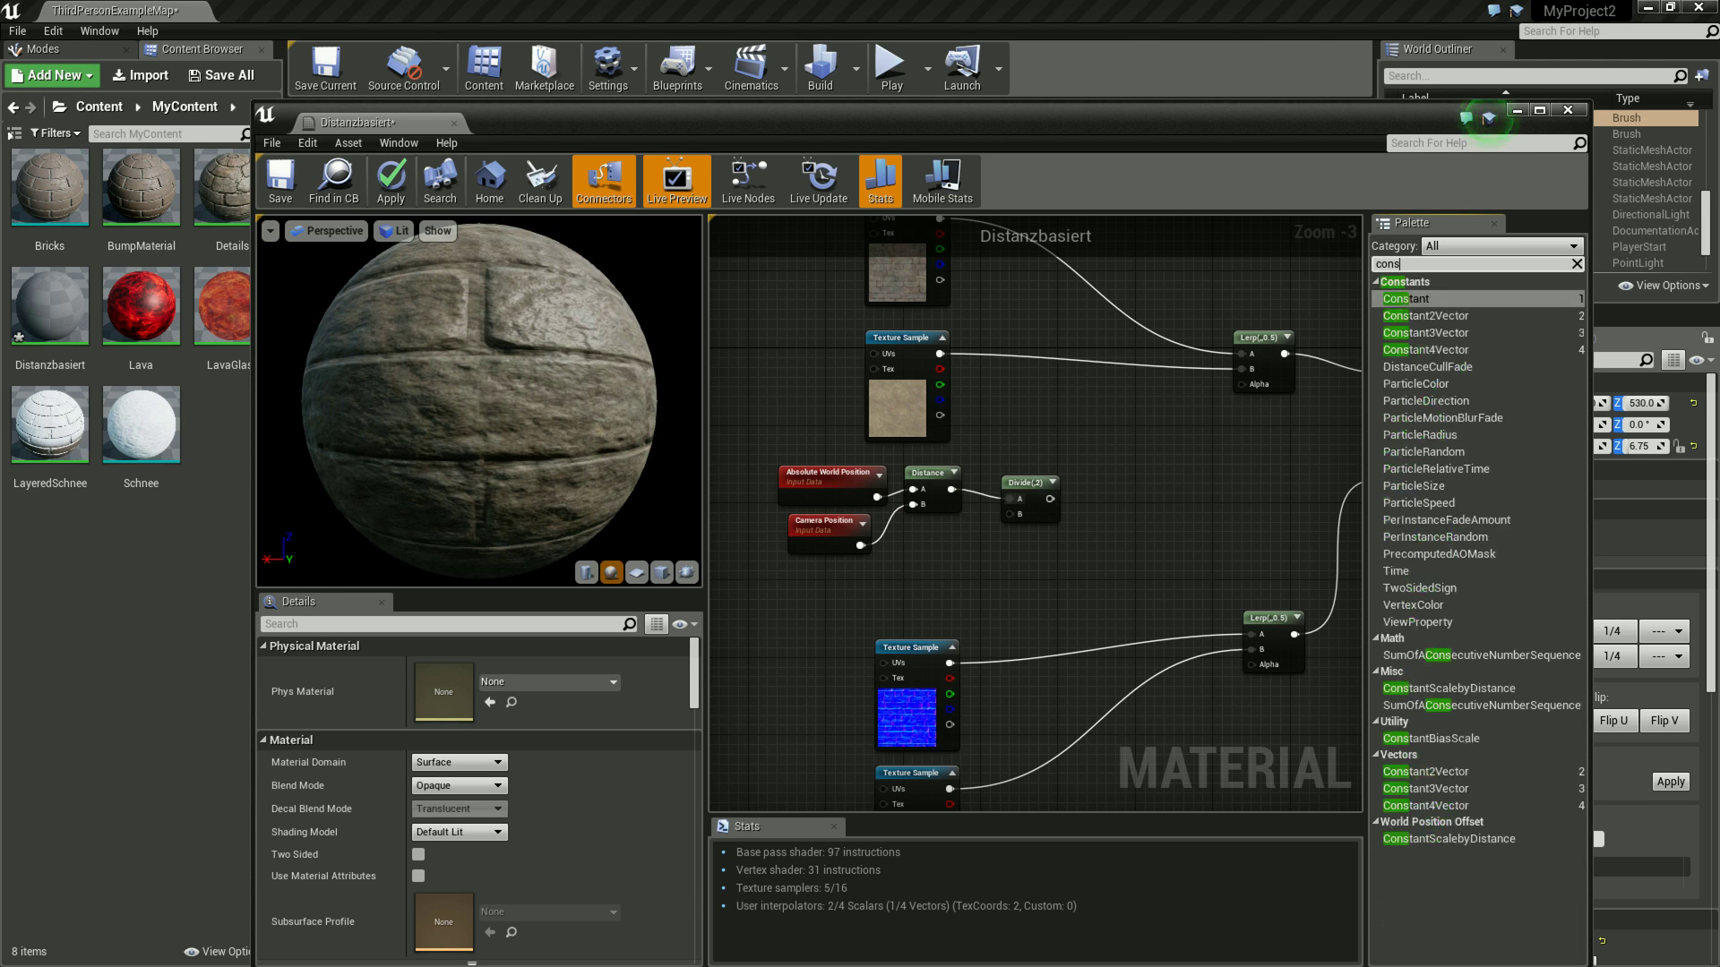
# - Add a Constant with Value 512 and wire it into the Divide node's B input
pyautogui.moveTo(1406, 298); pyautogui.dragTo(948, 559)
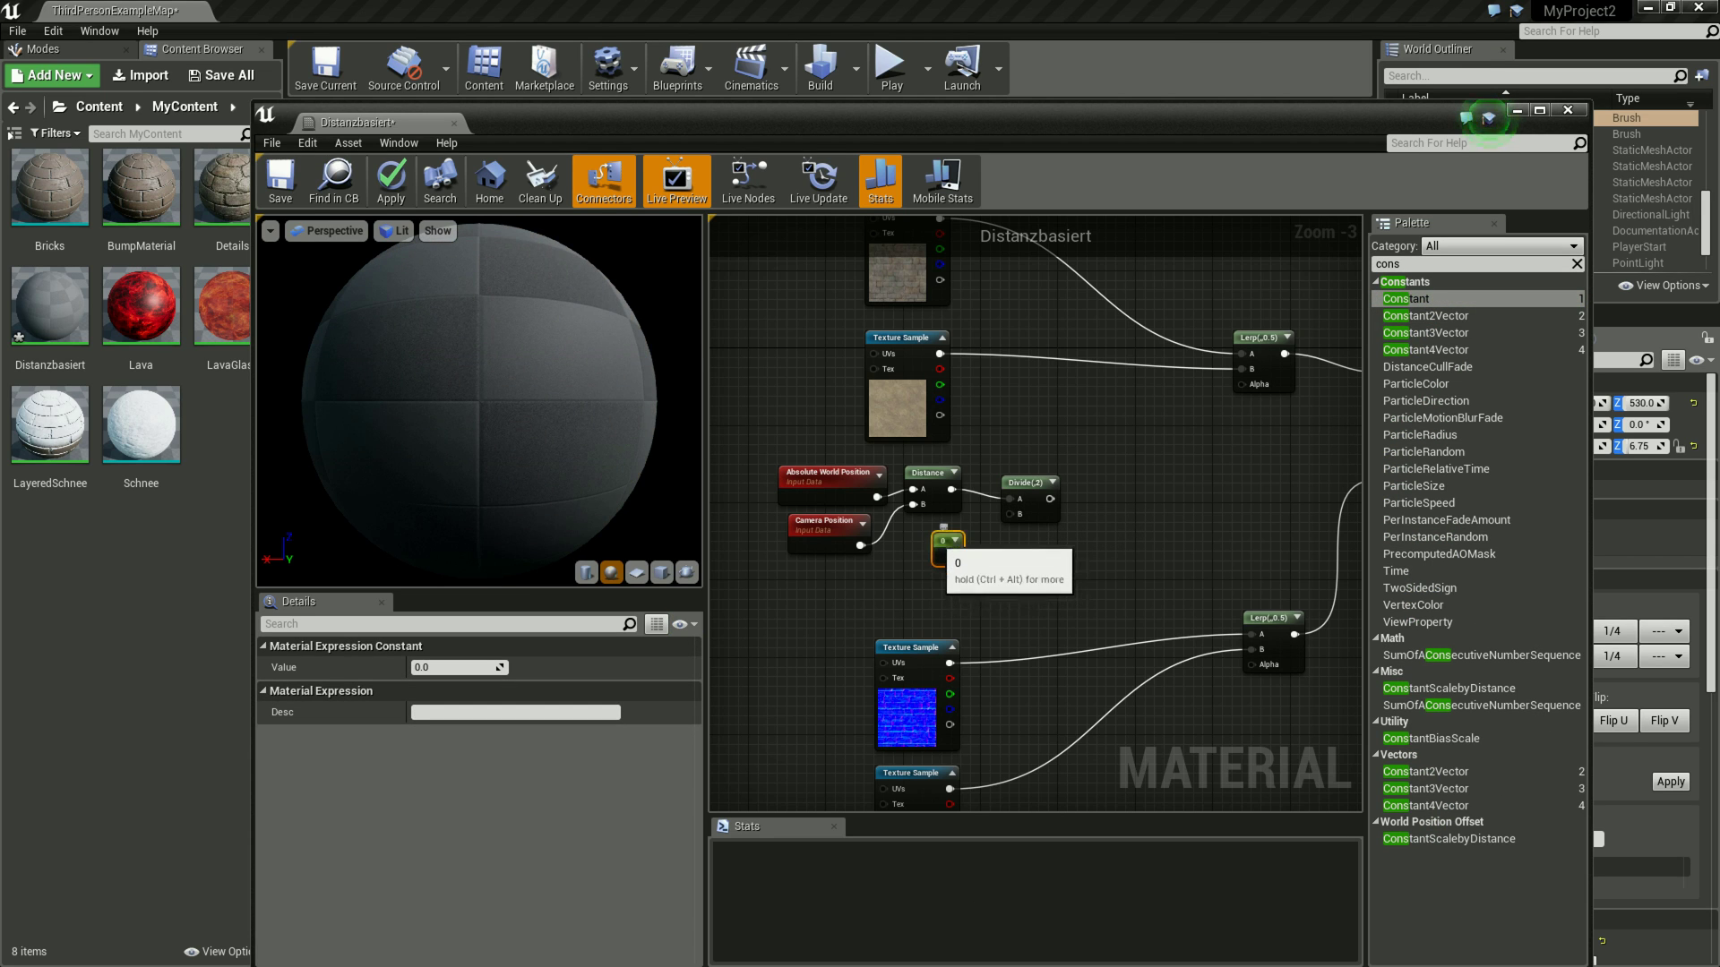
pyautogui.moveTo(948, 554); pyautogui.dragTo(1010, 514)
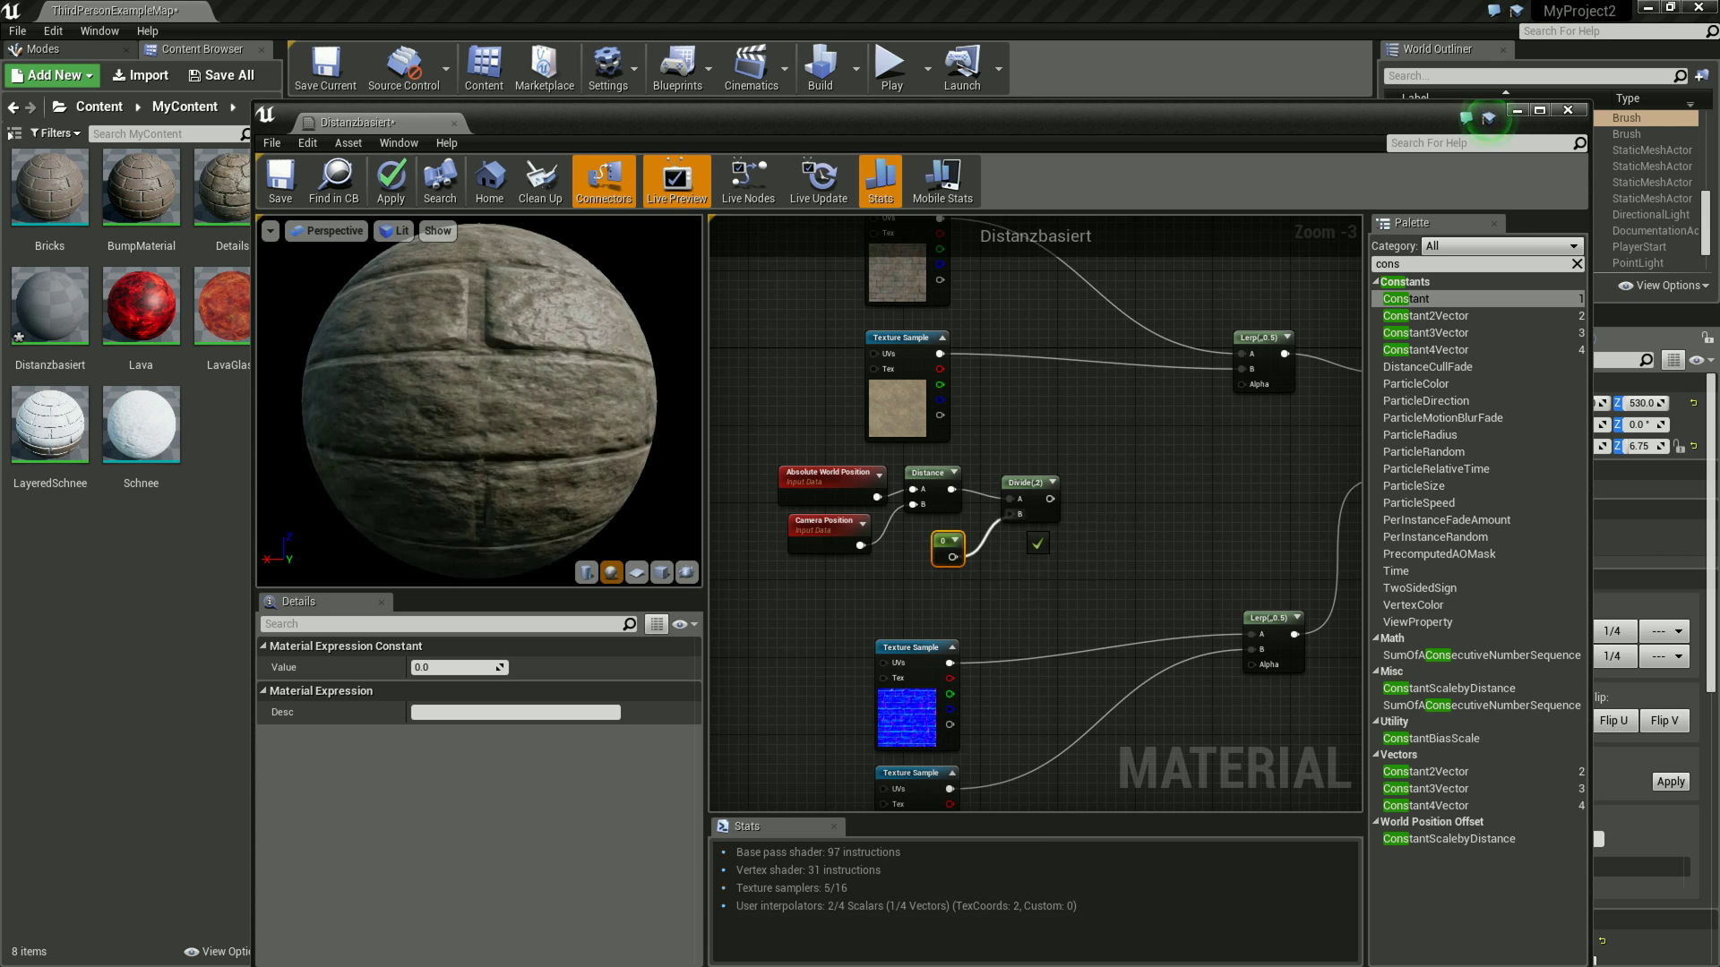
pyautogui.click(439, 667)
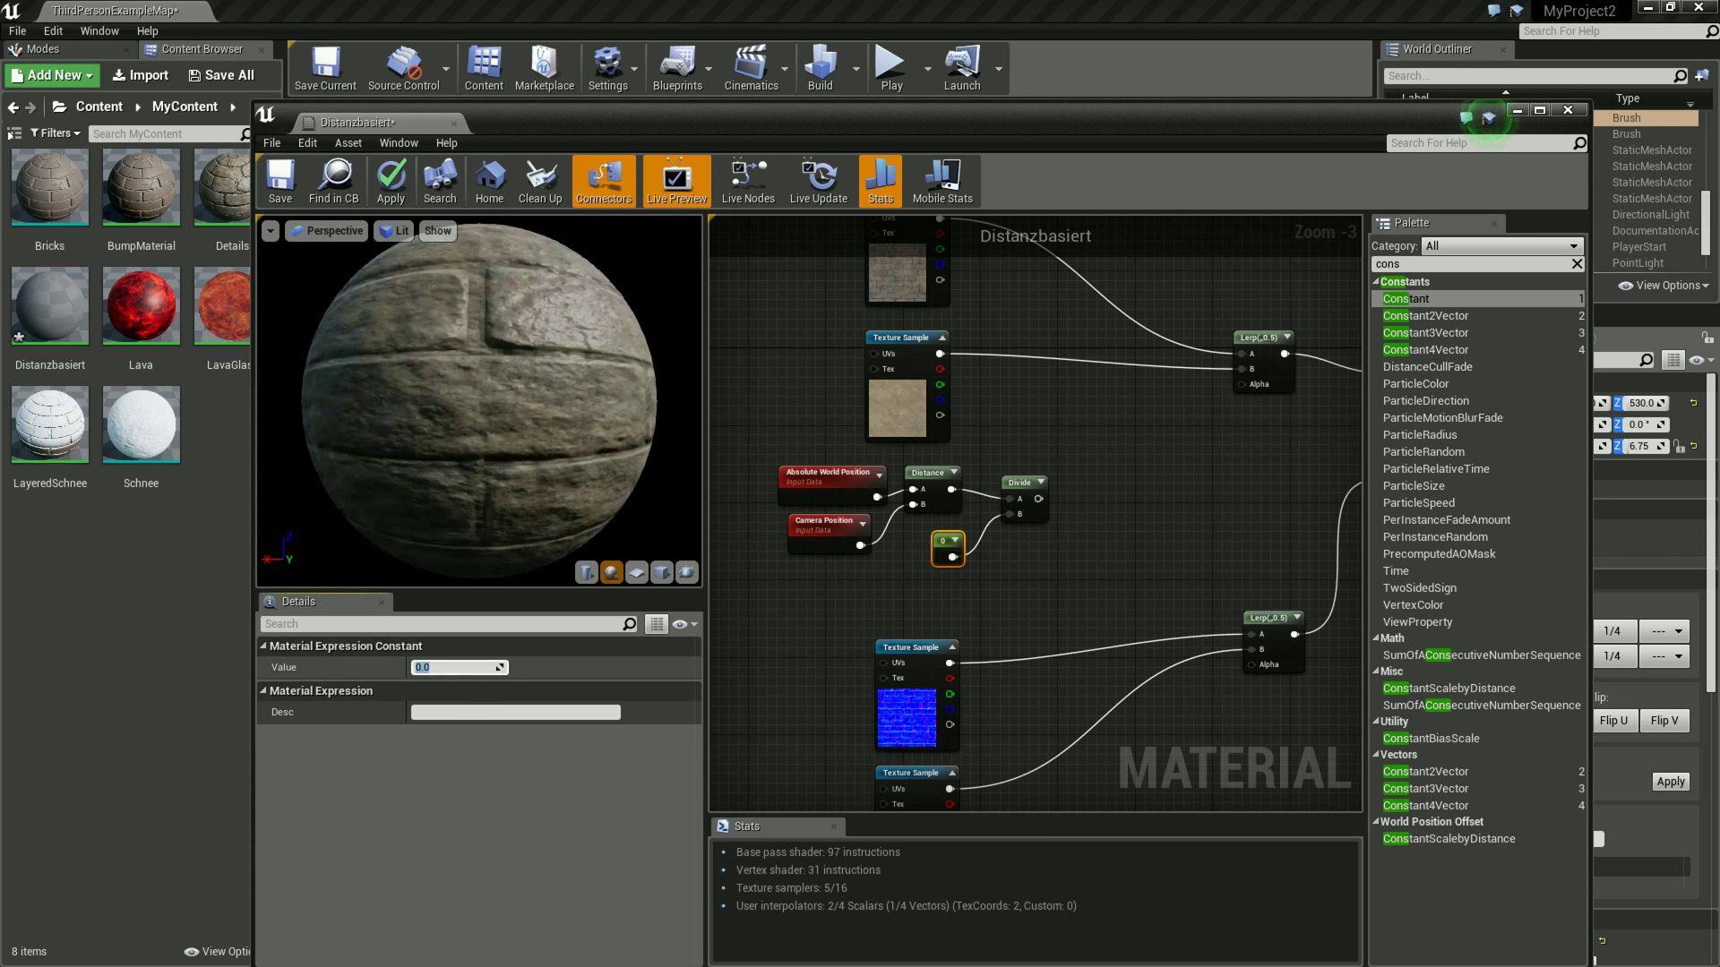
pyautogui.write('512')
pyautogui.press('Return')
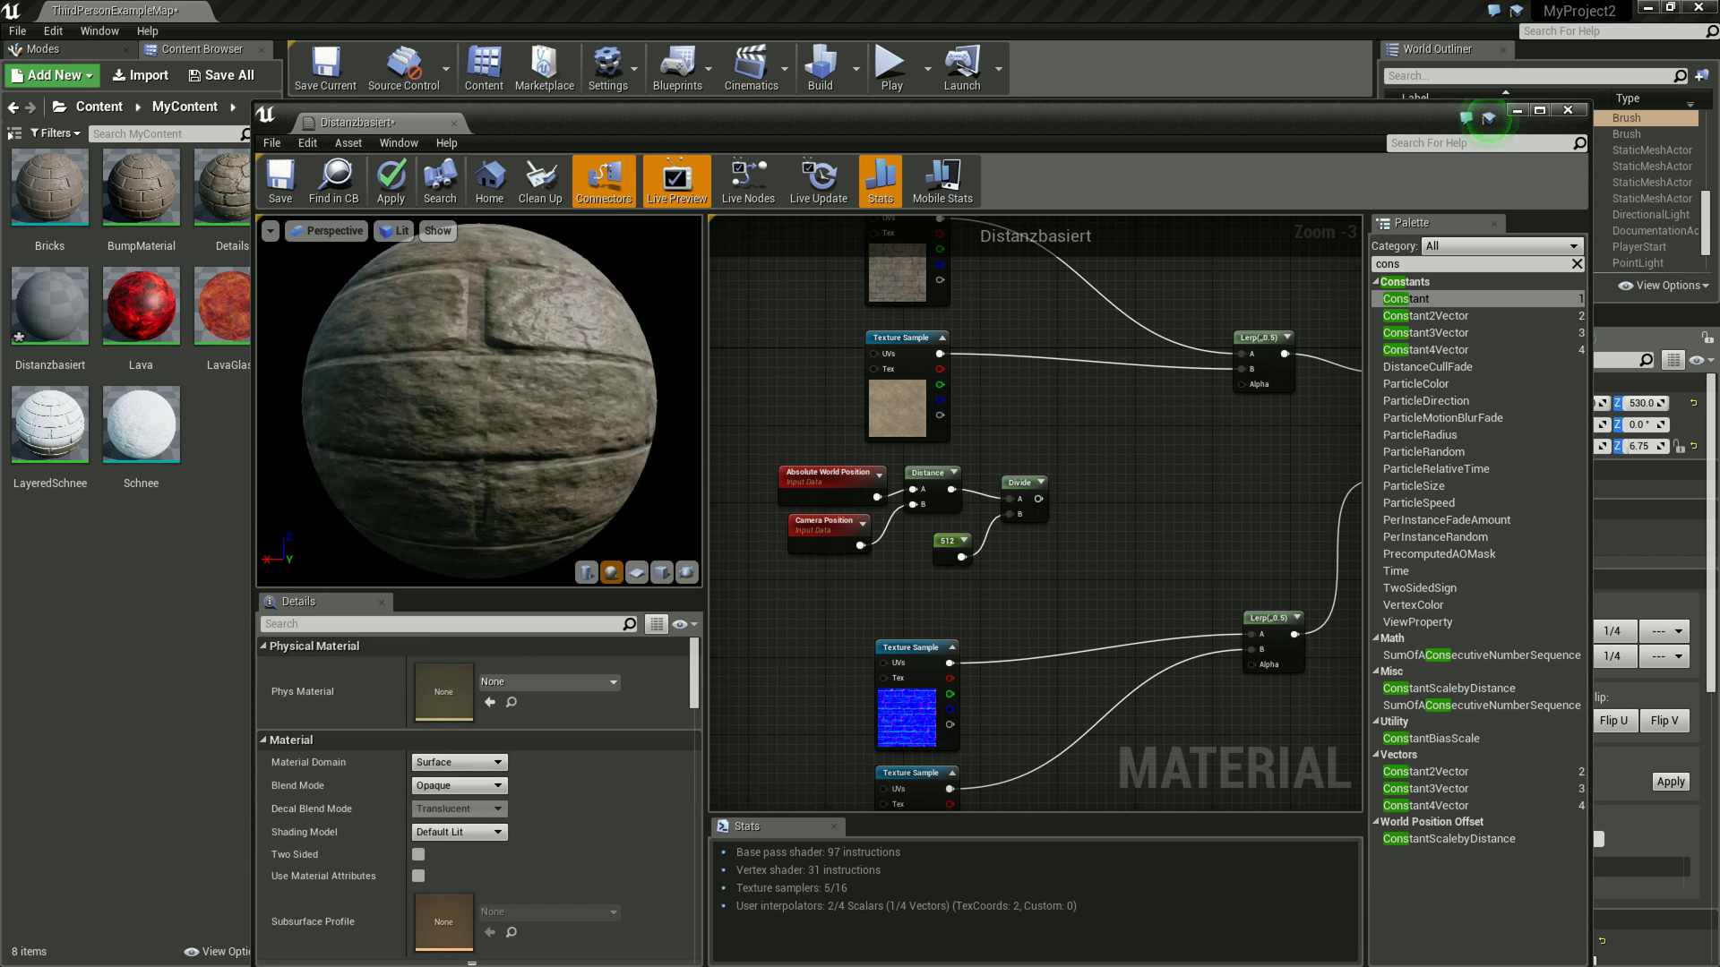
pyautogui.moveTo(1124, 542); pyautogui.dragTo(1060, 555, button='right')
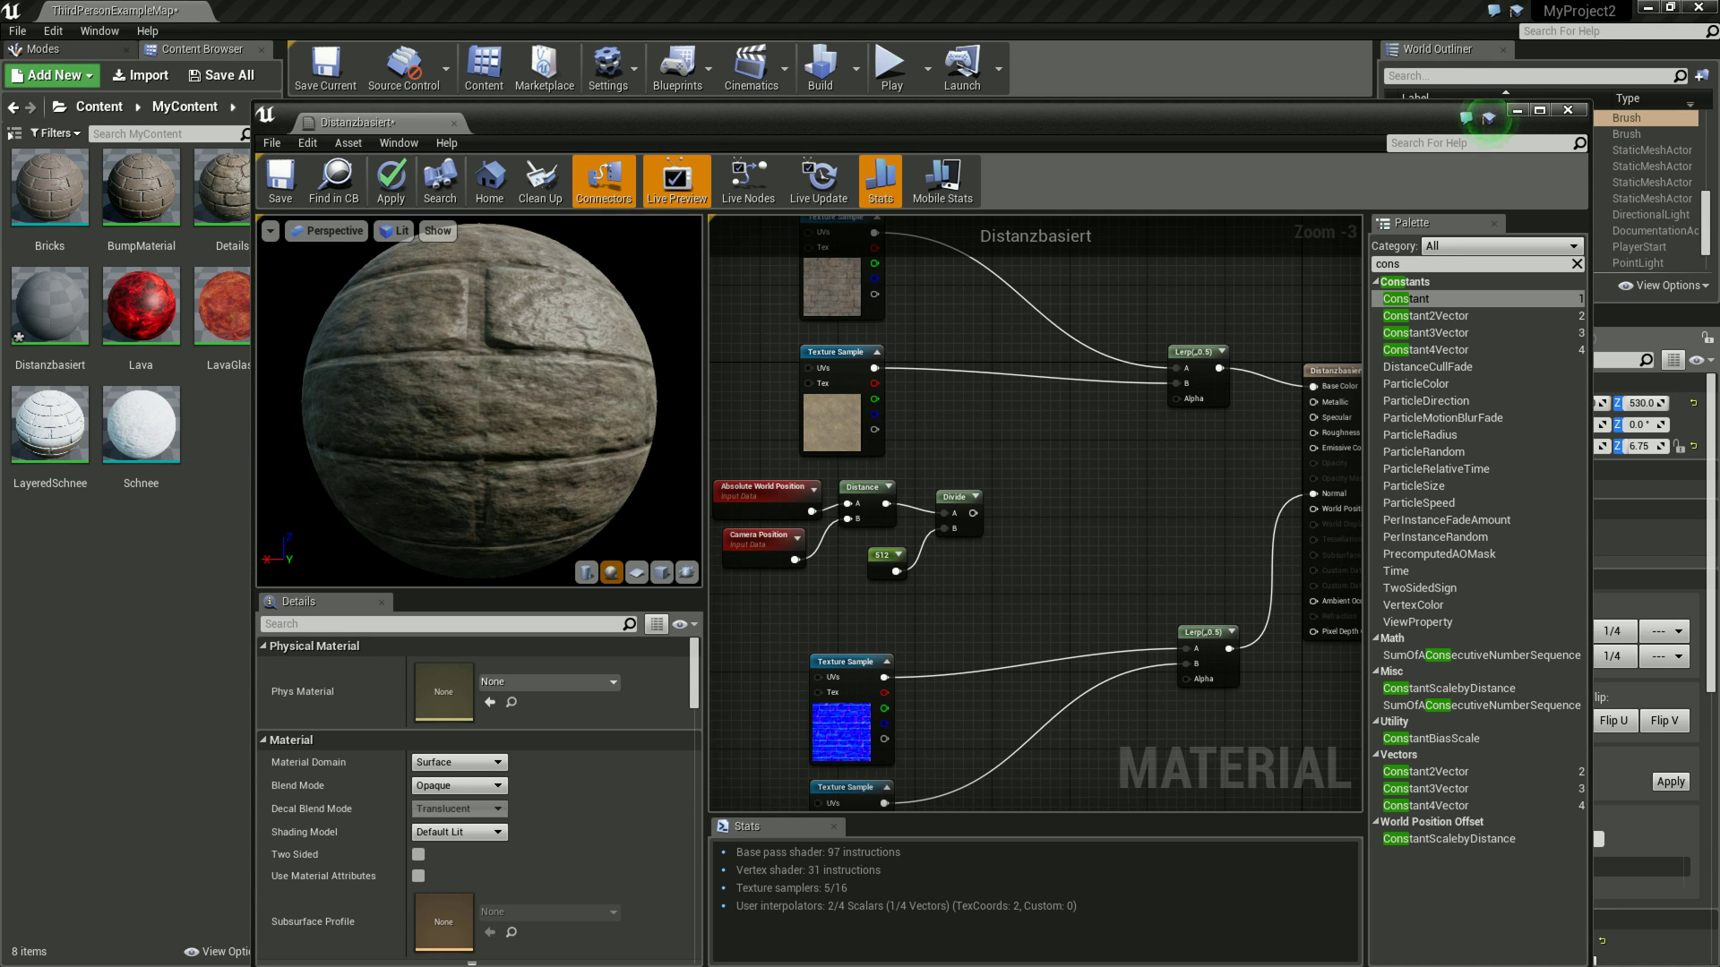
pyautogui.rightClick(1028, 474)
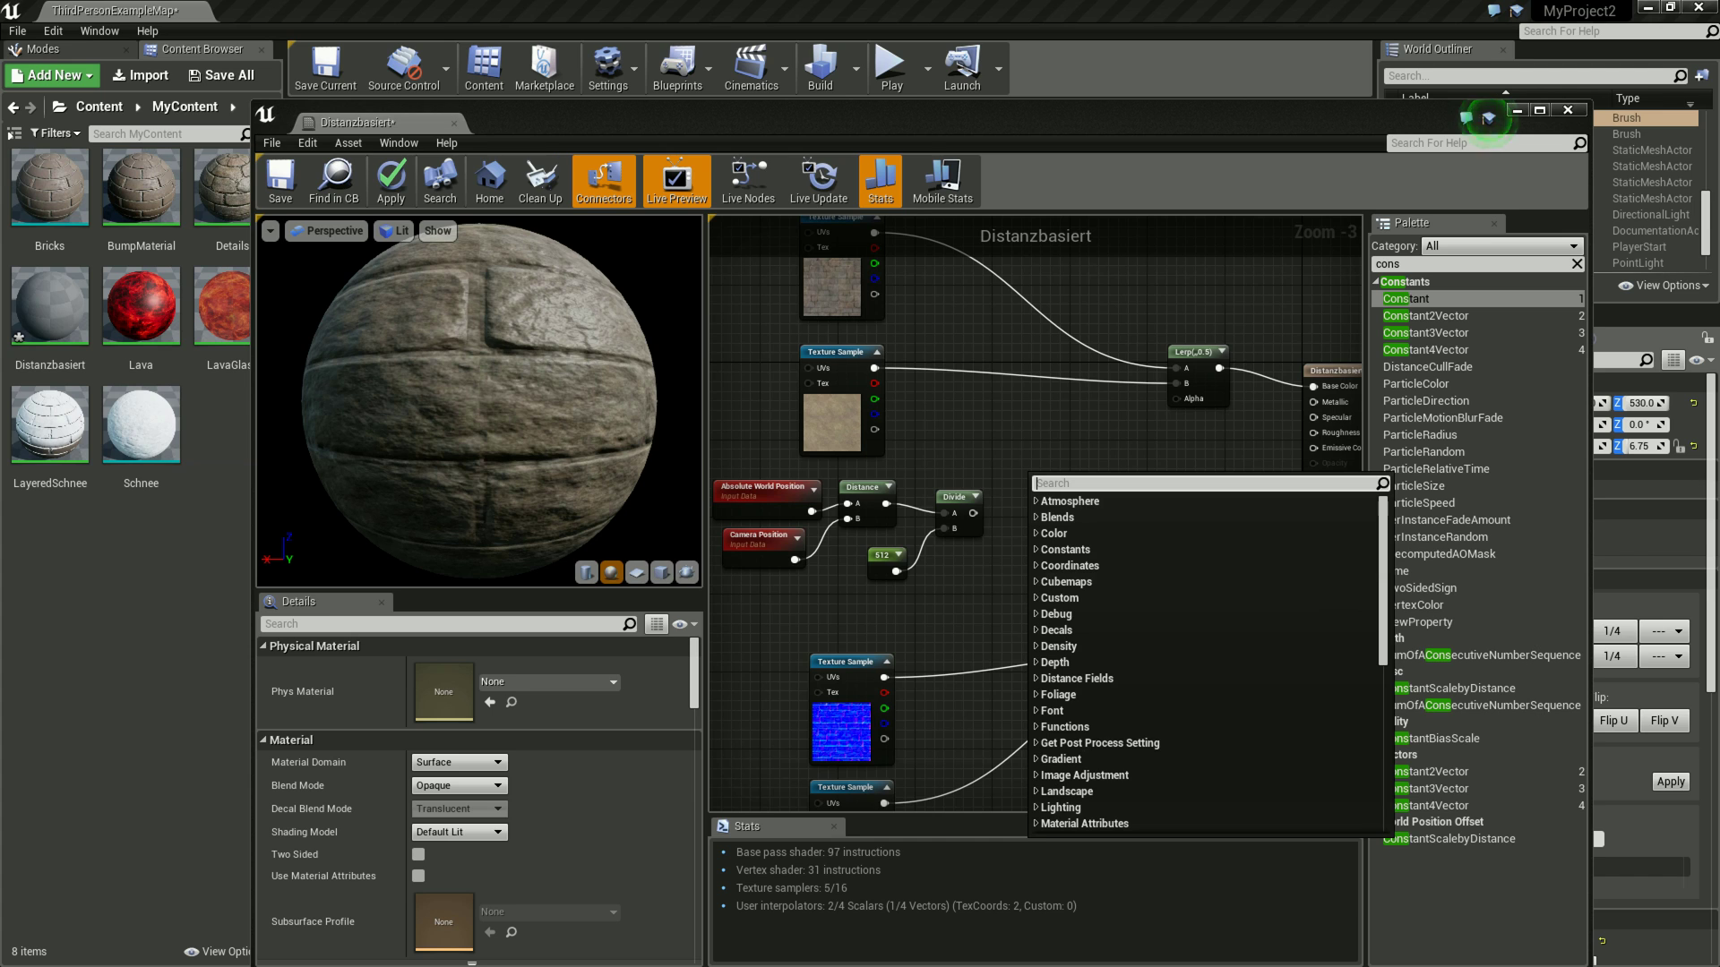
# - Add a Power node with the Divide result as Base and a Constant of 4 as exponent
pyautogui.write('power')
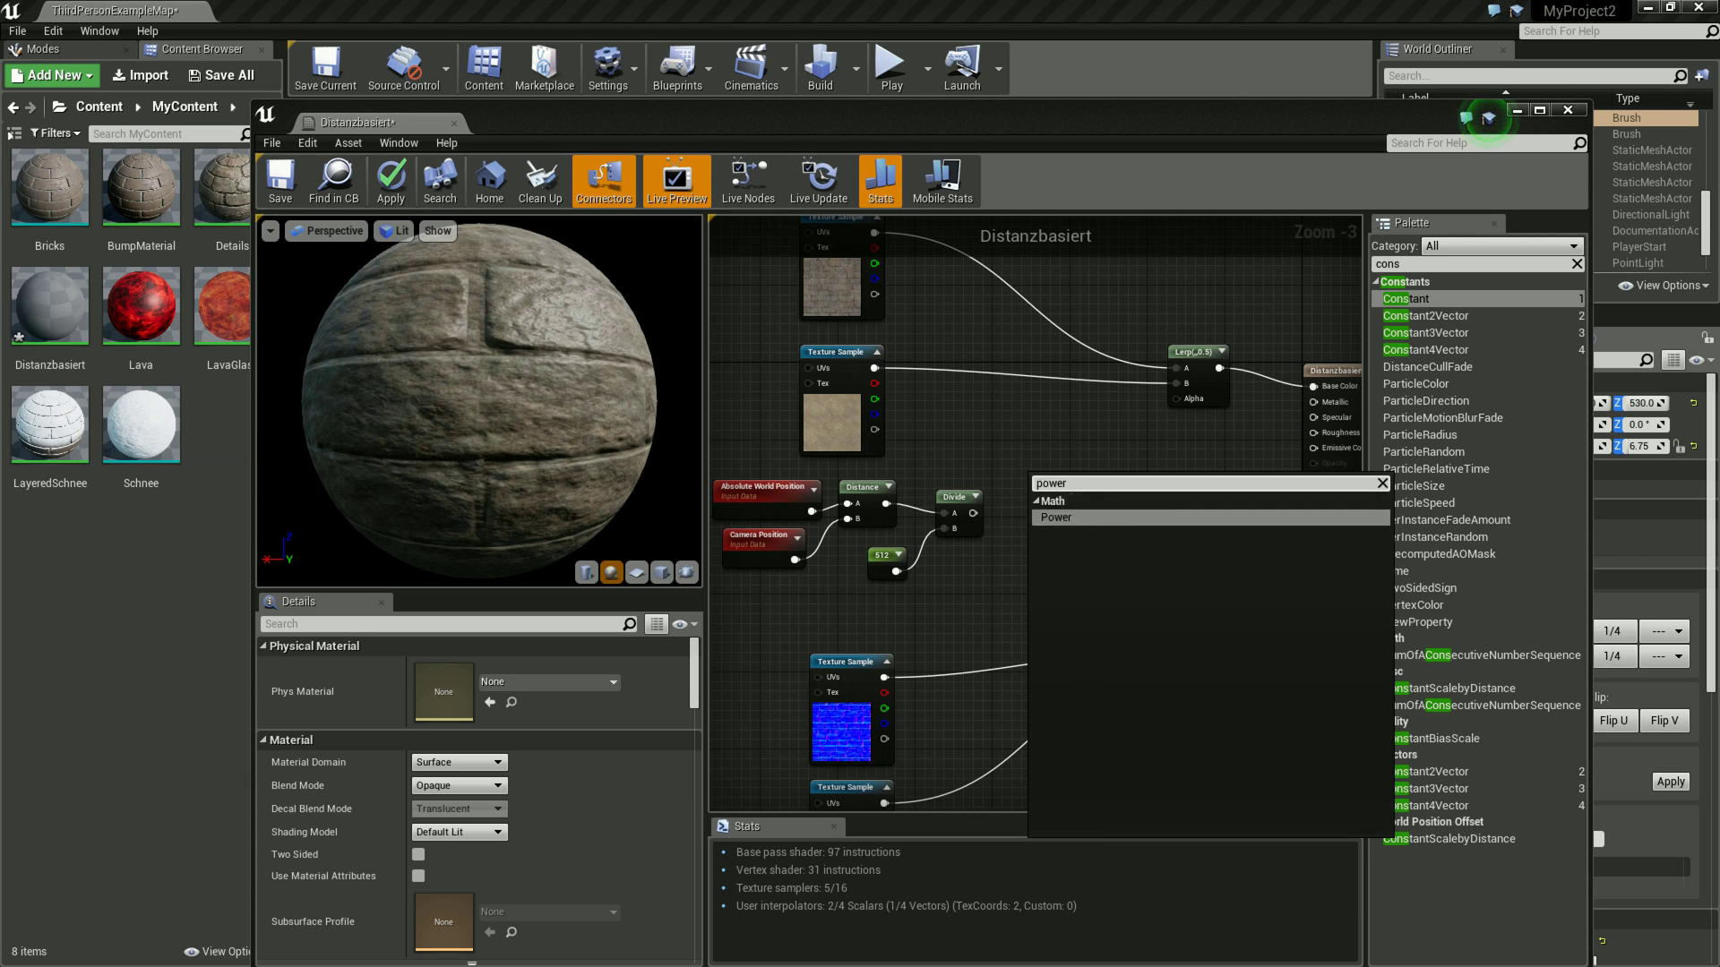
pyautogui.press('Return')
pyautogui.moveTo(973, 512); pyautogui.dragTo(1039, 495)
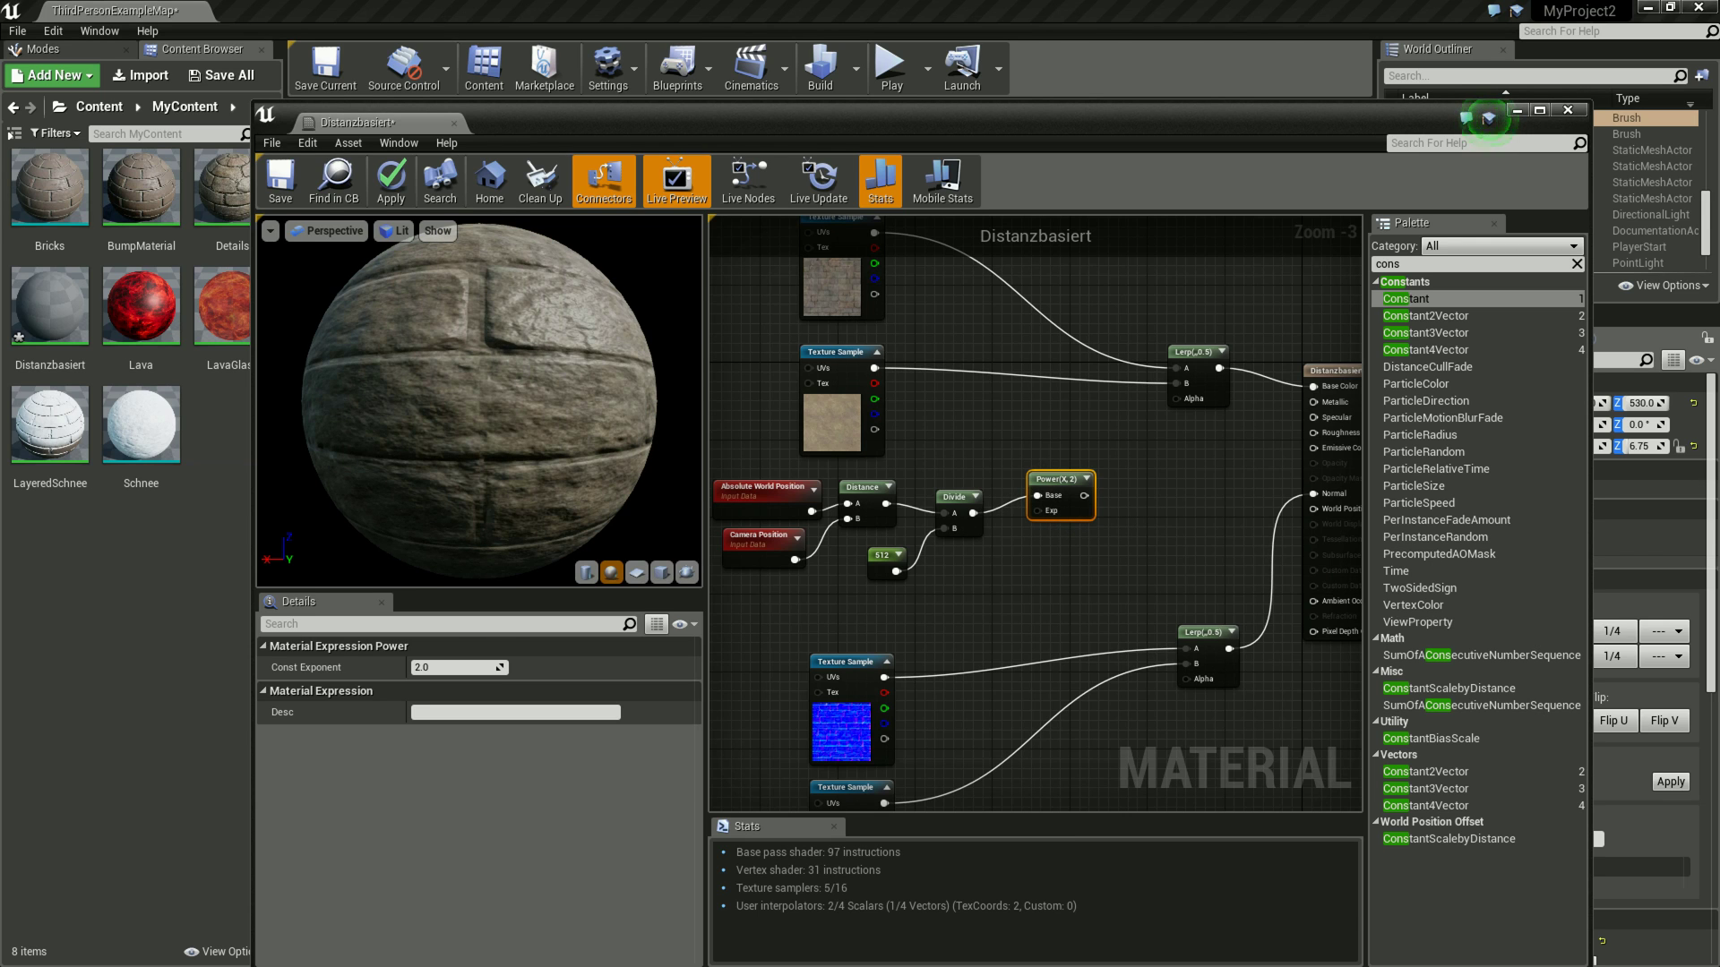
pyautogui.rightClick(1005, 548)
pyautogui.moveTo(1405, 298)
pyautogui.mouseDown()
pyautogui.moveTo(1005, 548)
pyautogui.moveTo(1039, 510)
pyautogui.moveTo(1000, 559)
pyautogui.mouseUp()
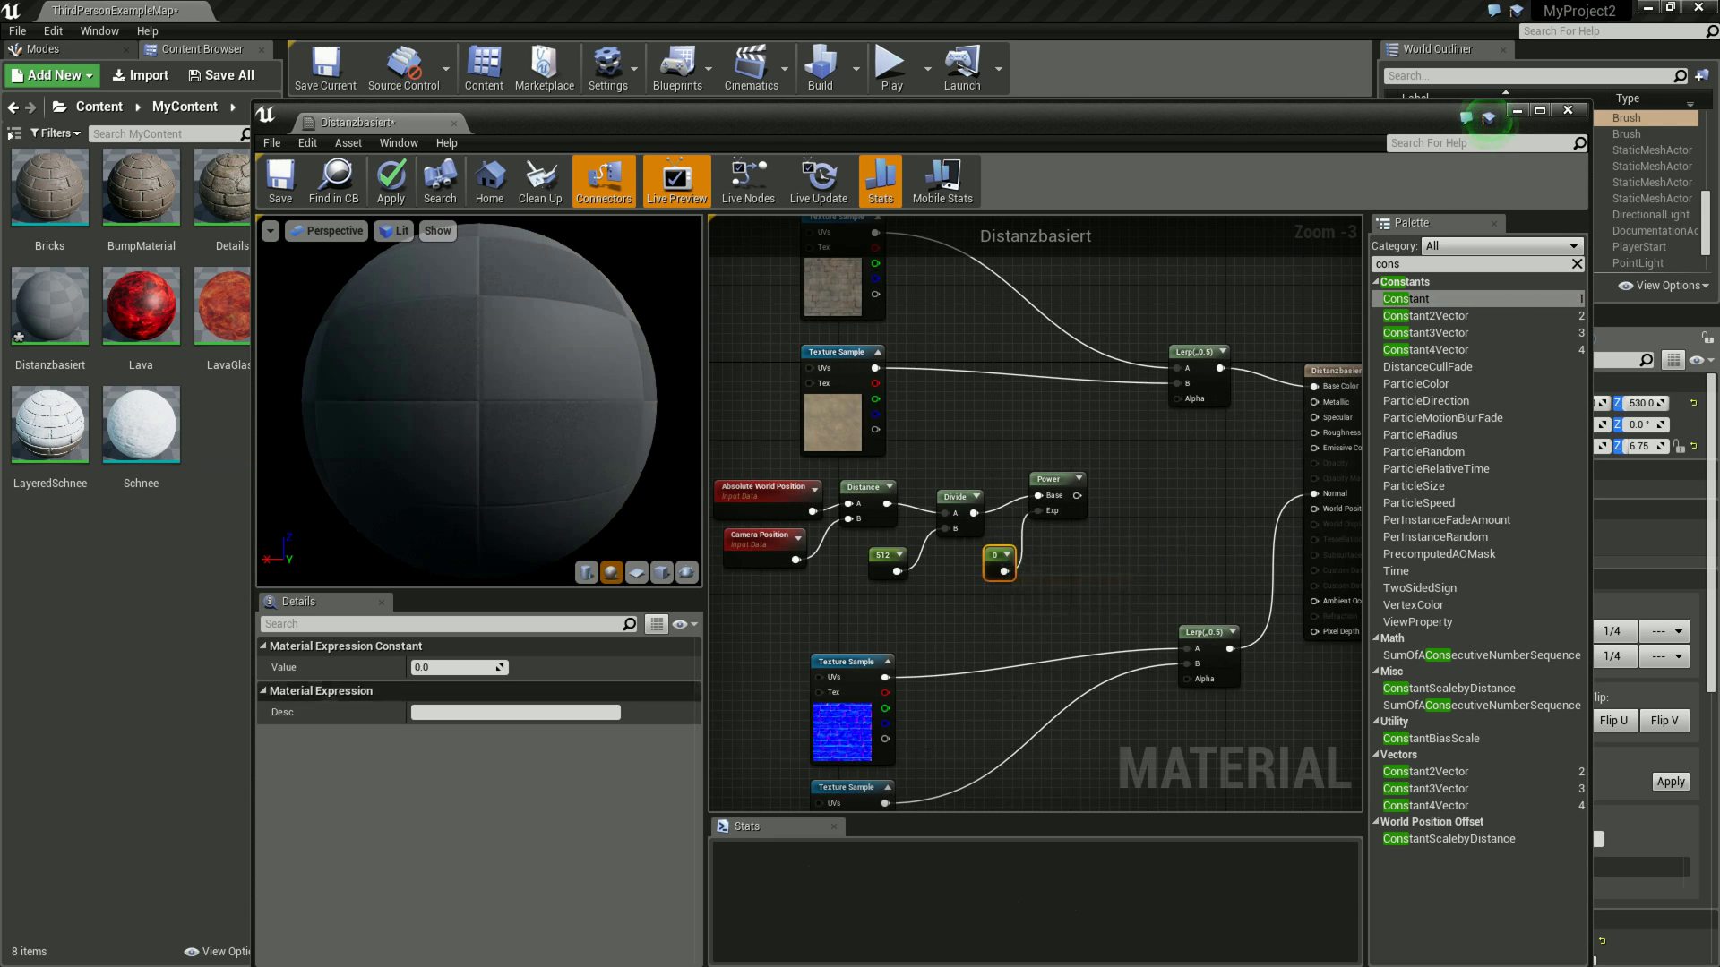
pyautogui.write('4')
pyautogui.press('Return')
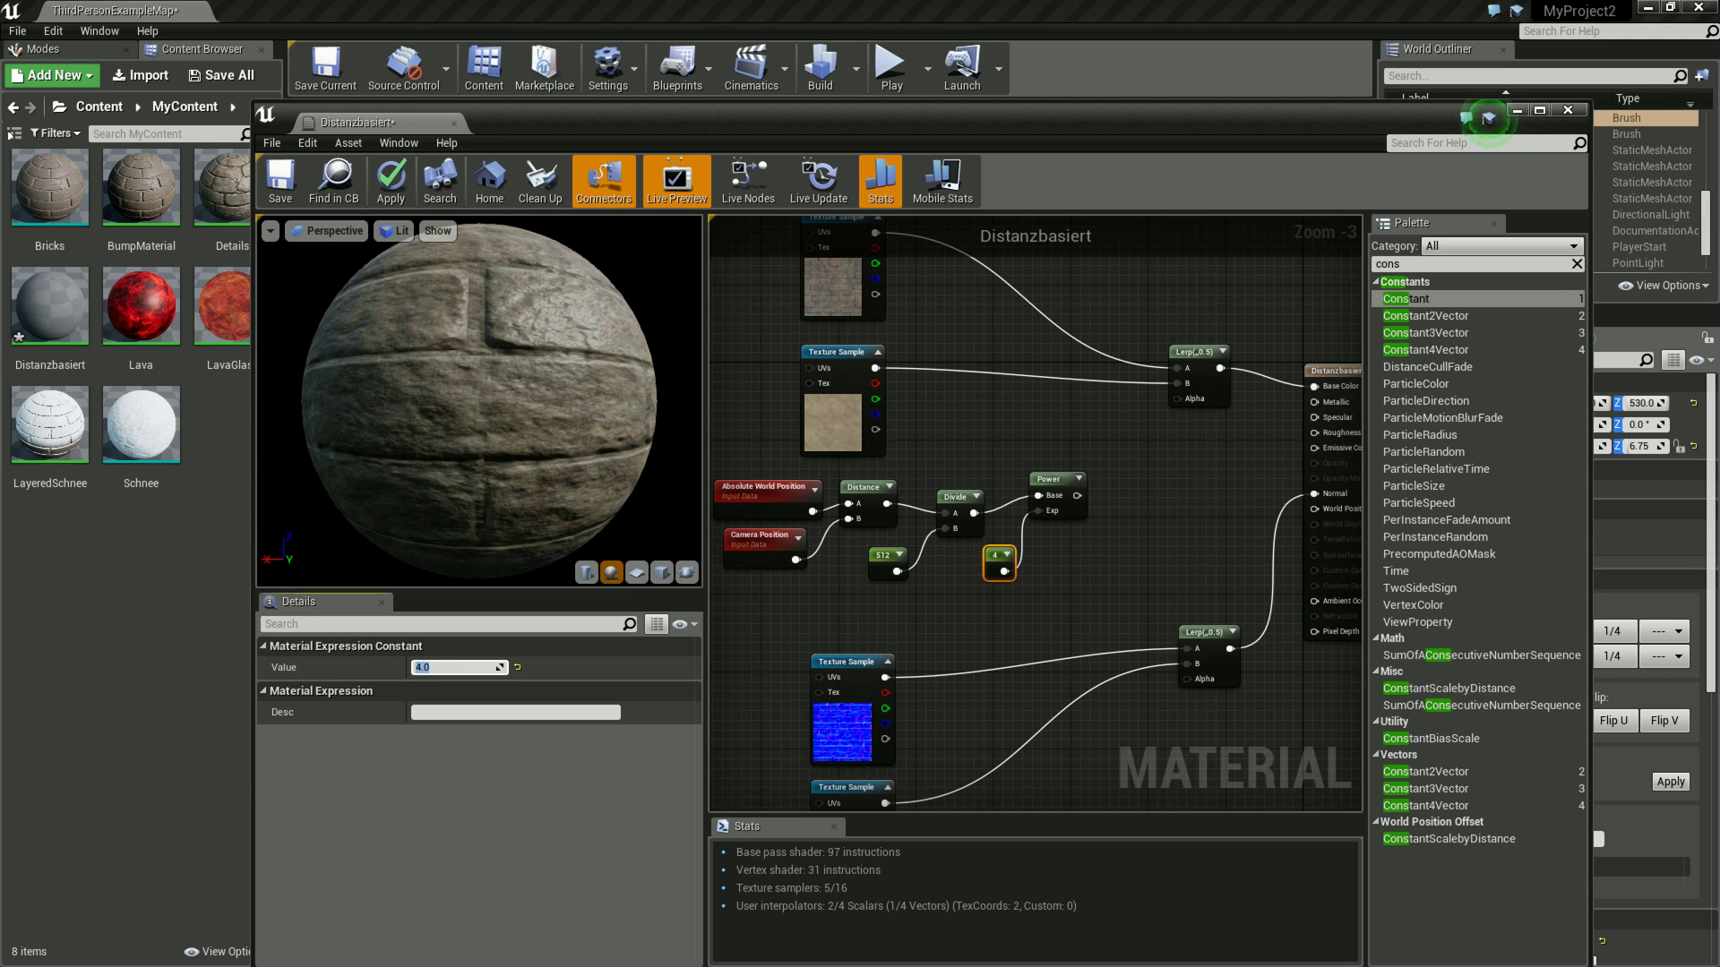
# - Add a Clamp node (Min 0, Max 1) fed by the Power node's output
pyautogui.rightClick(1133, 468)
pyautogui.write('clam')
pyautogui.press('Return')
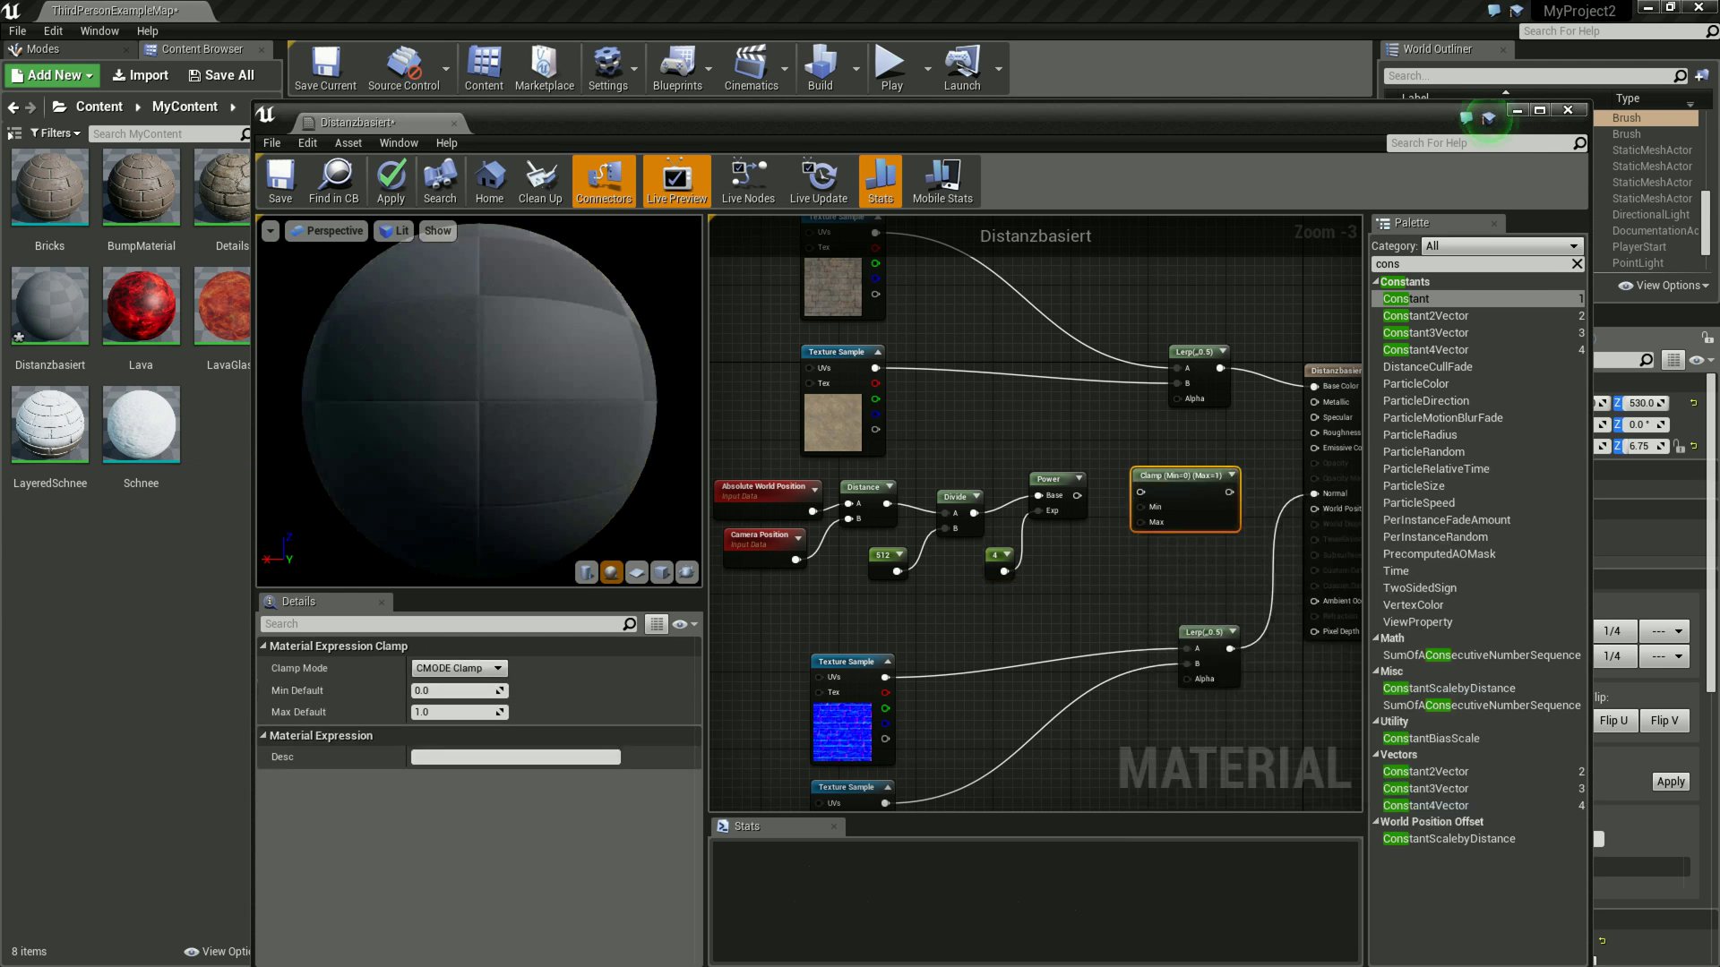
pyautogui.moveTo(1165, 467); pyautogui.dragTo(1119, 484)
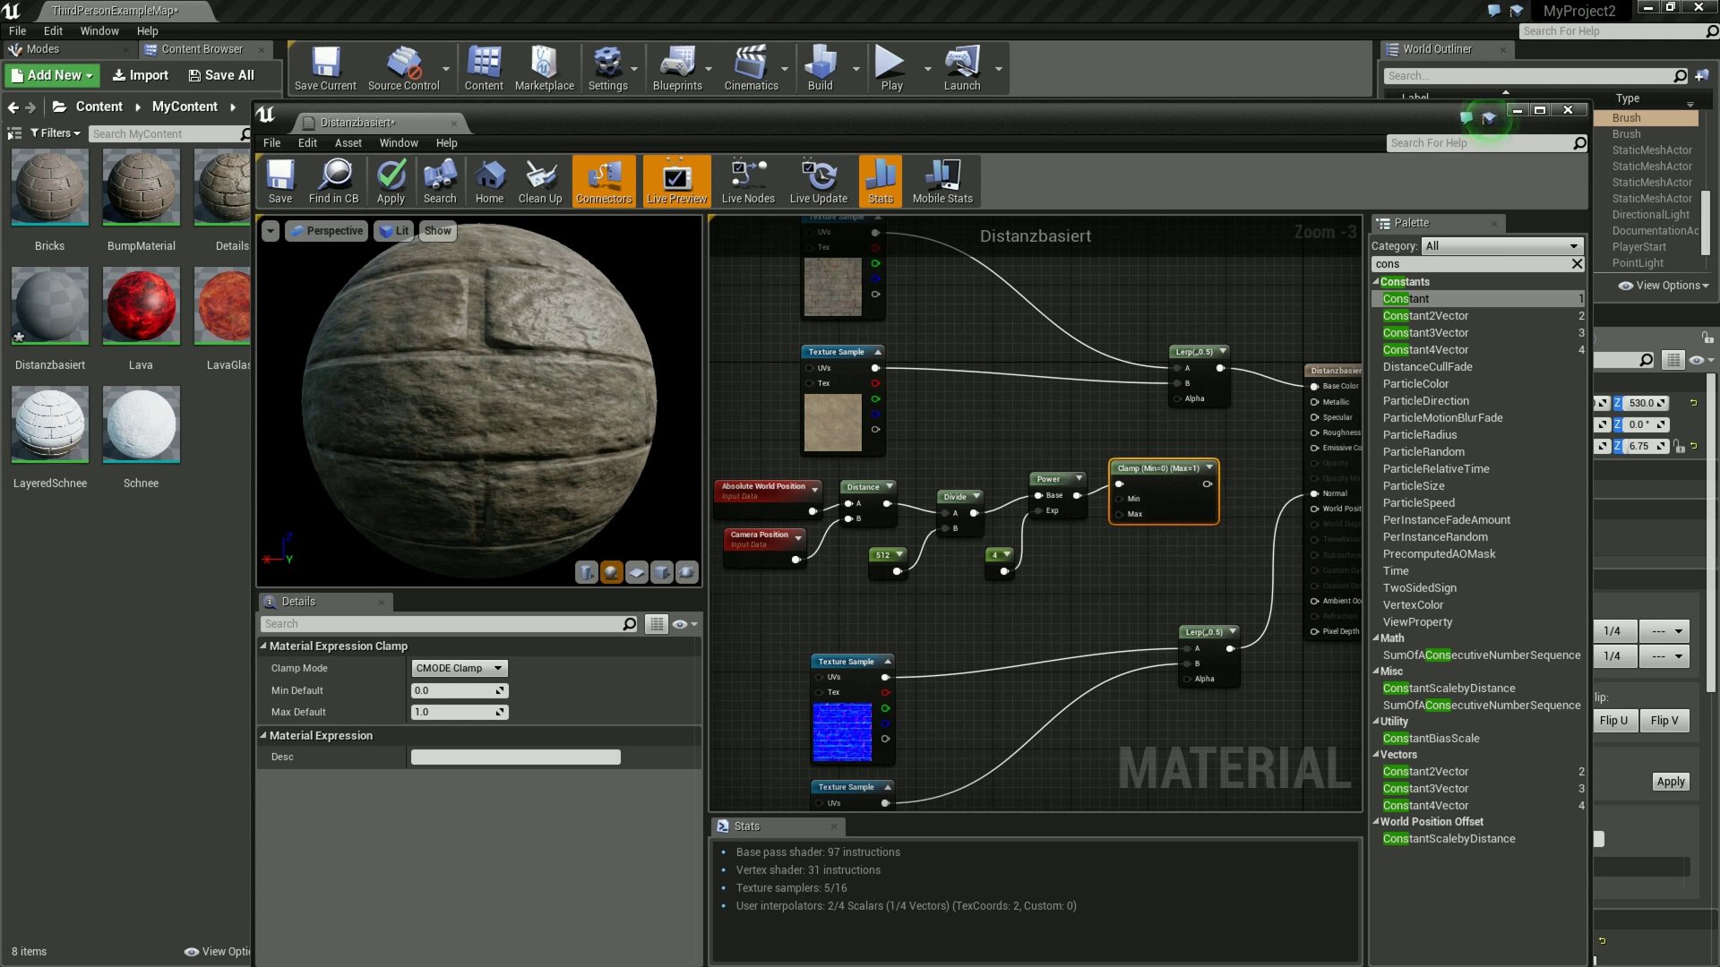
pyautogui.moveTo(1120, 455); pyautogui.dragTo(1042, 449, button='right')
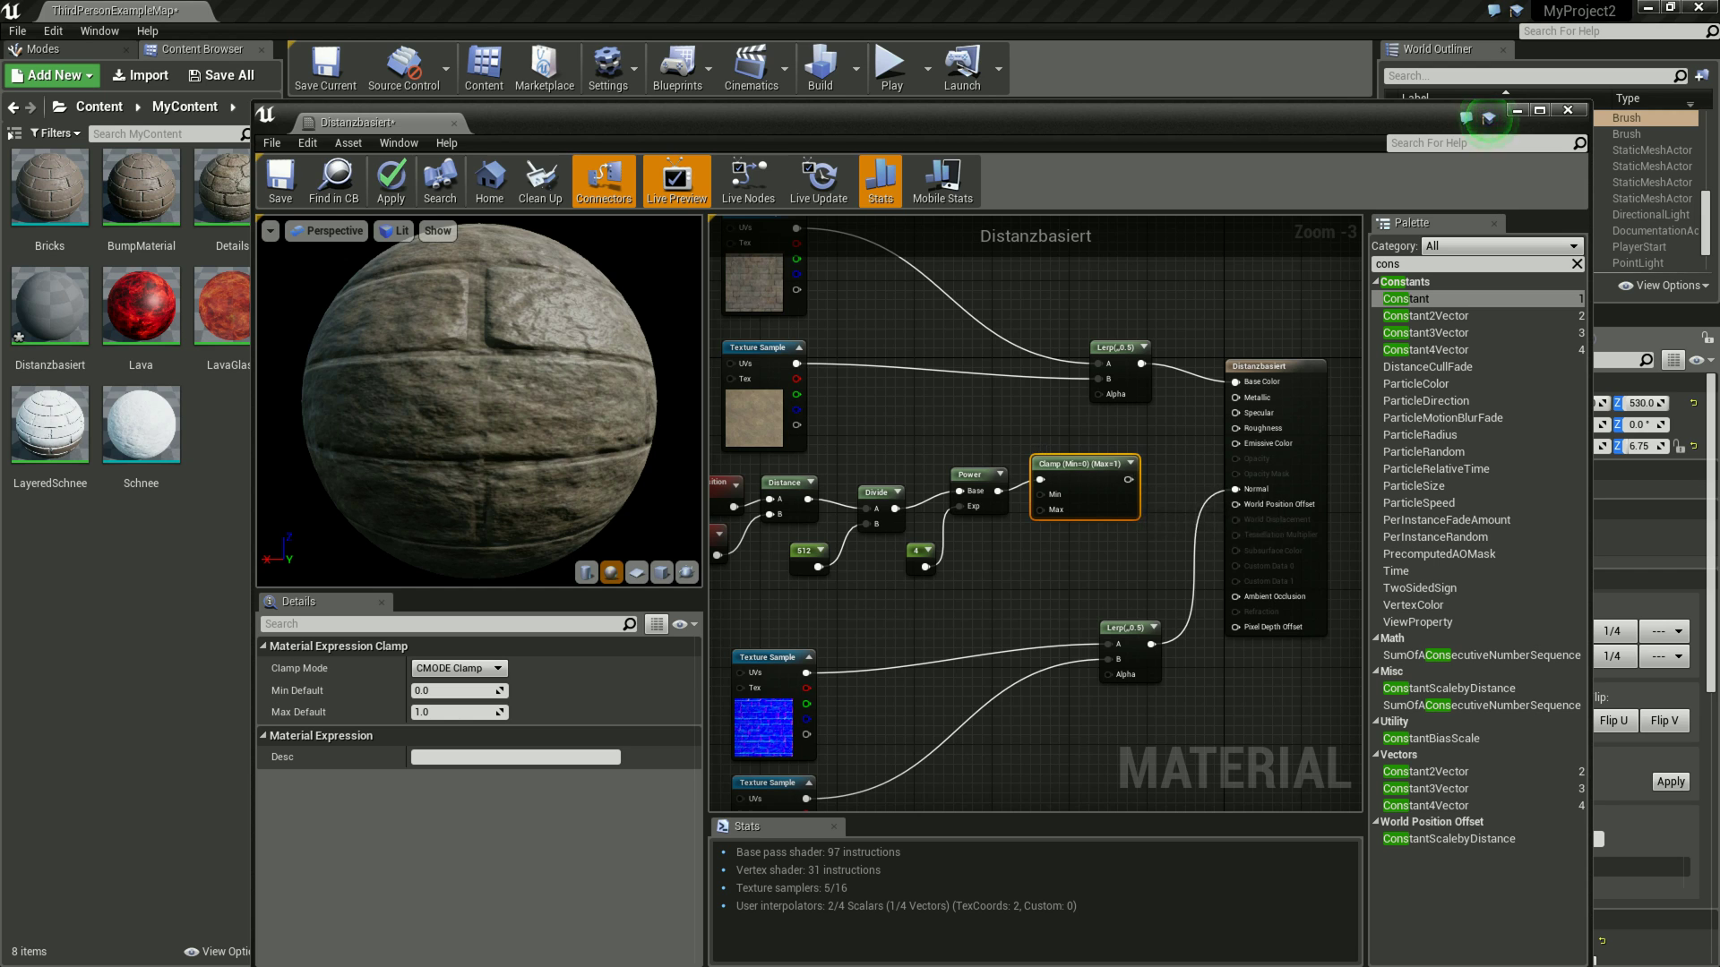
pyautogui.moveTo(1041, 449); pyautogui.dragTo(1192, 454, button='right')
pyautogui.moveTo(1299, 457); pyautogui.dragTo(806, 640)
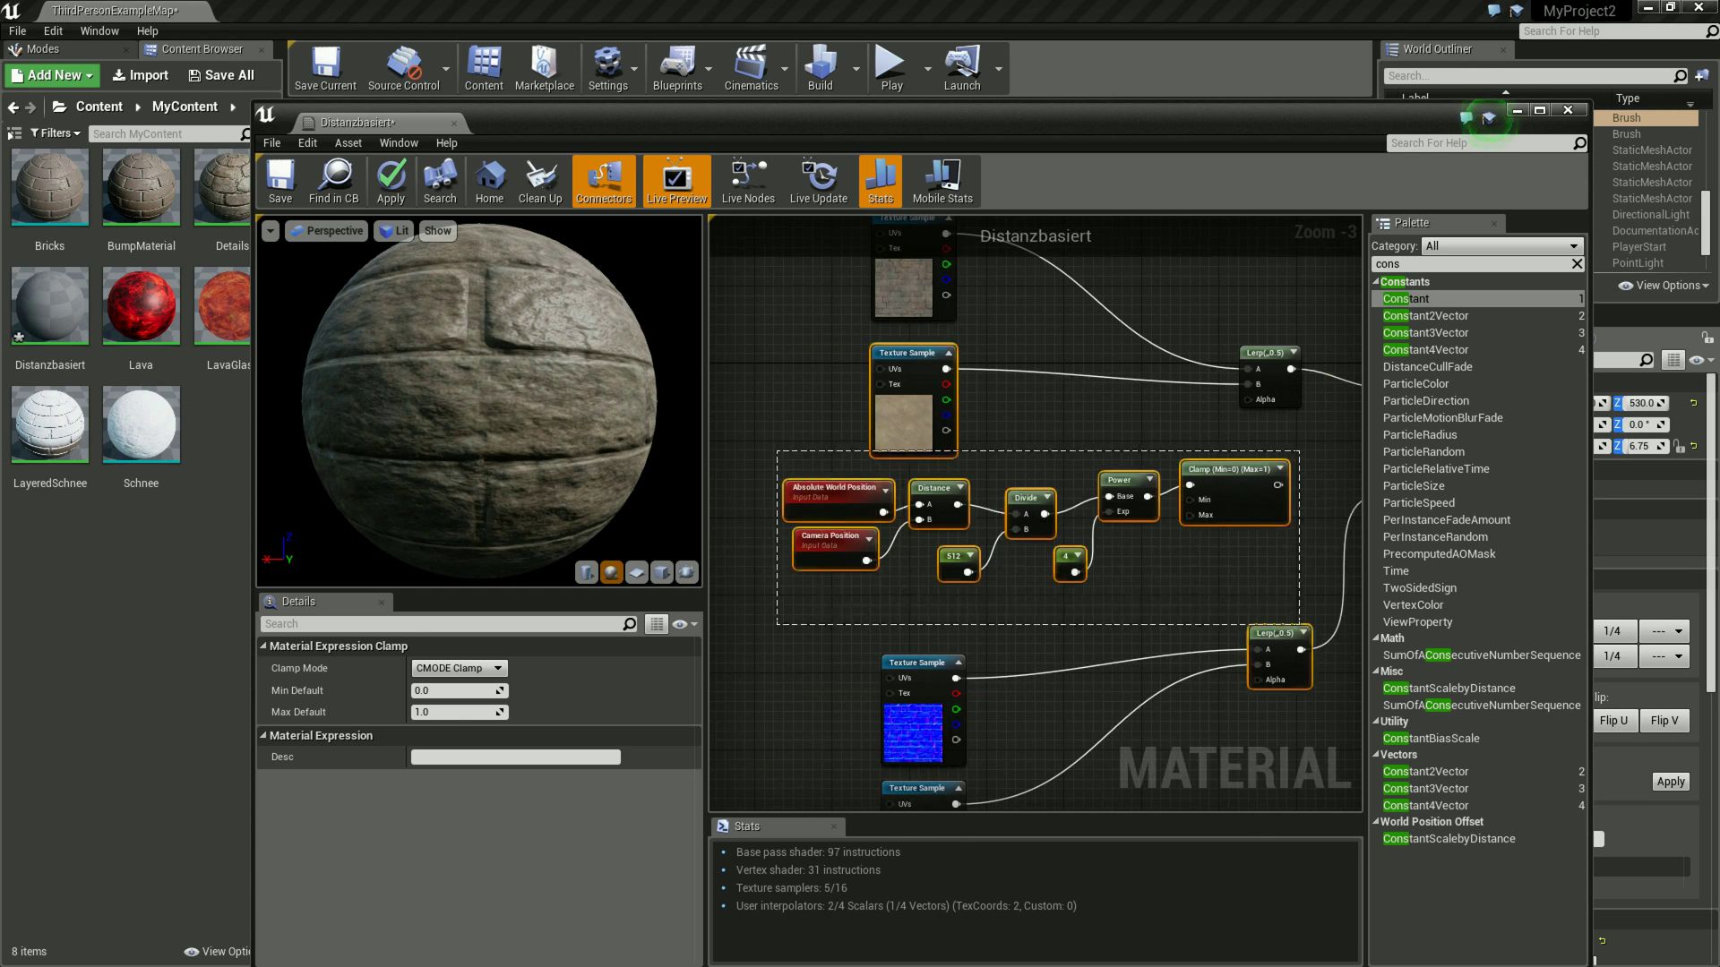
# - Move the distance-calculation nodes aside and wire the Clamp output into both Lerps' Alpha pins
pyautogui.moveTo(1191, 454); pyautogui.dragTo(860, 582)
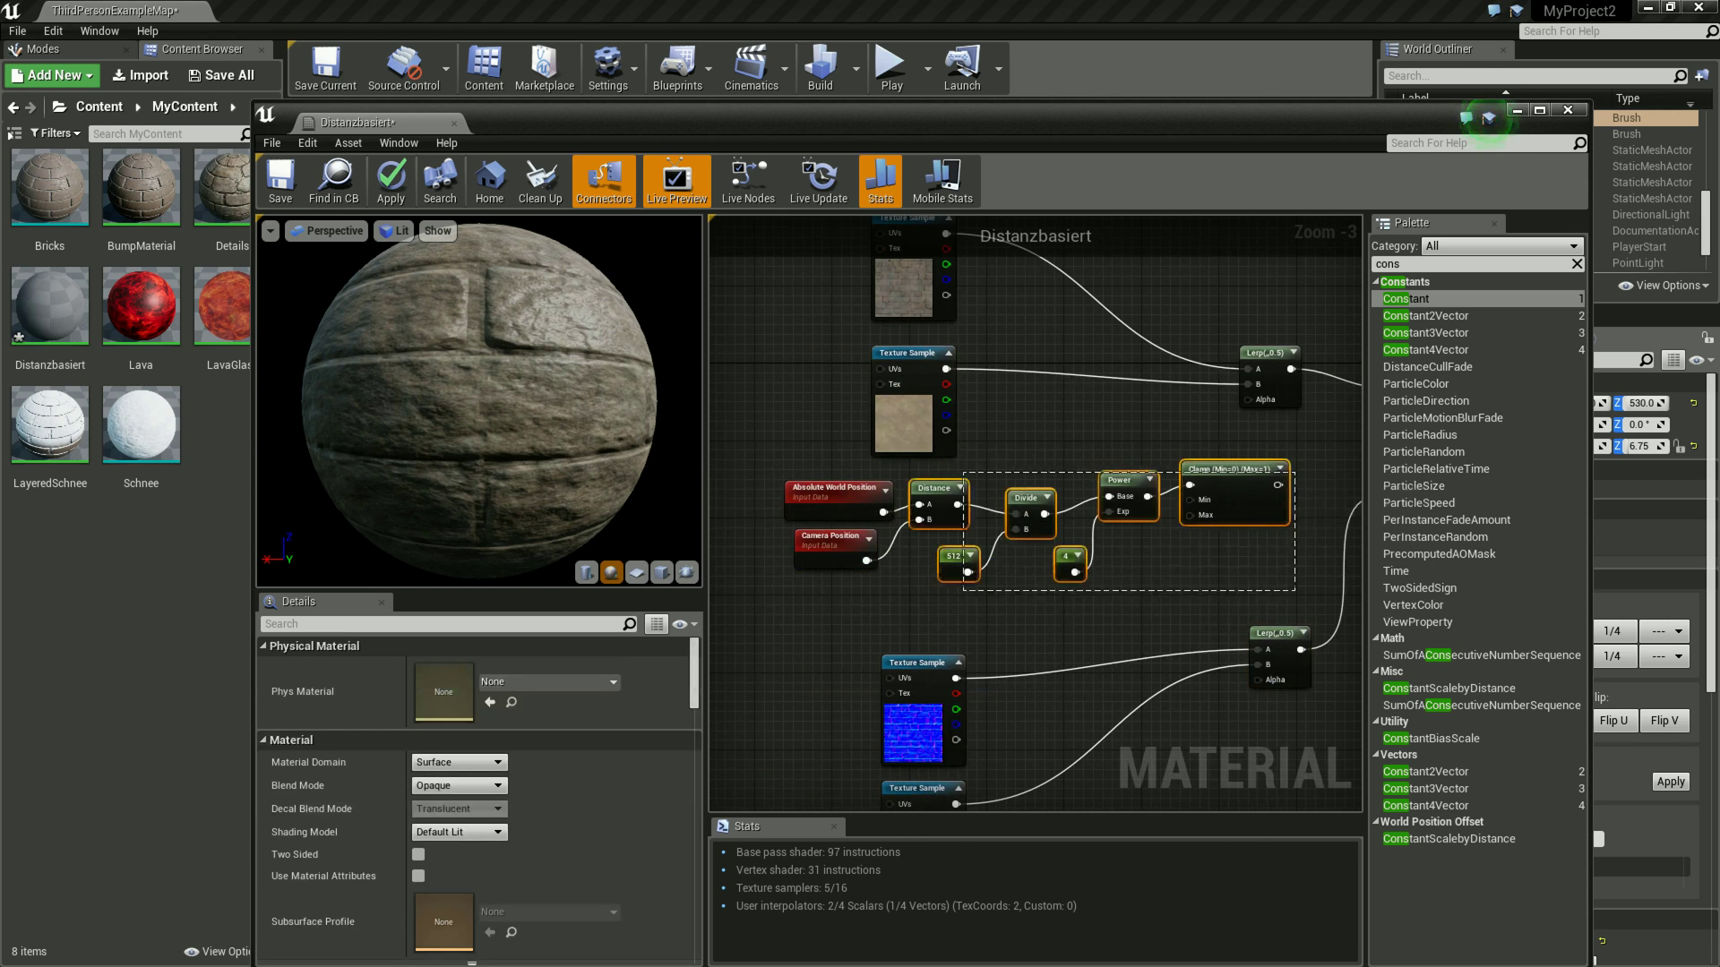
pyautogui.moveTo(1192, 457)
pyautogui.mouseDown()
pyautogui.moveTo(1056, 476)
pyautogui.moveTo(1247, 400)
pyautogui.mouseUp()
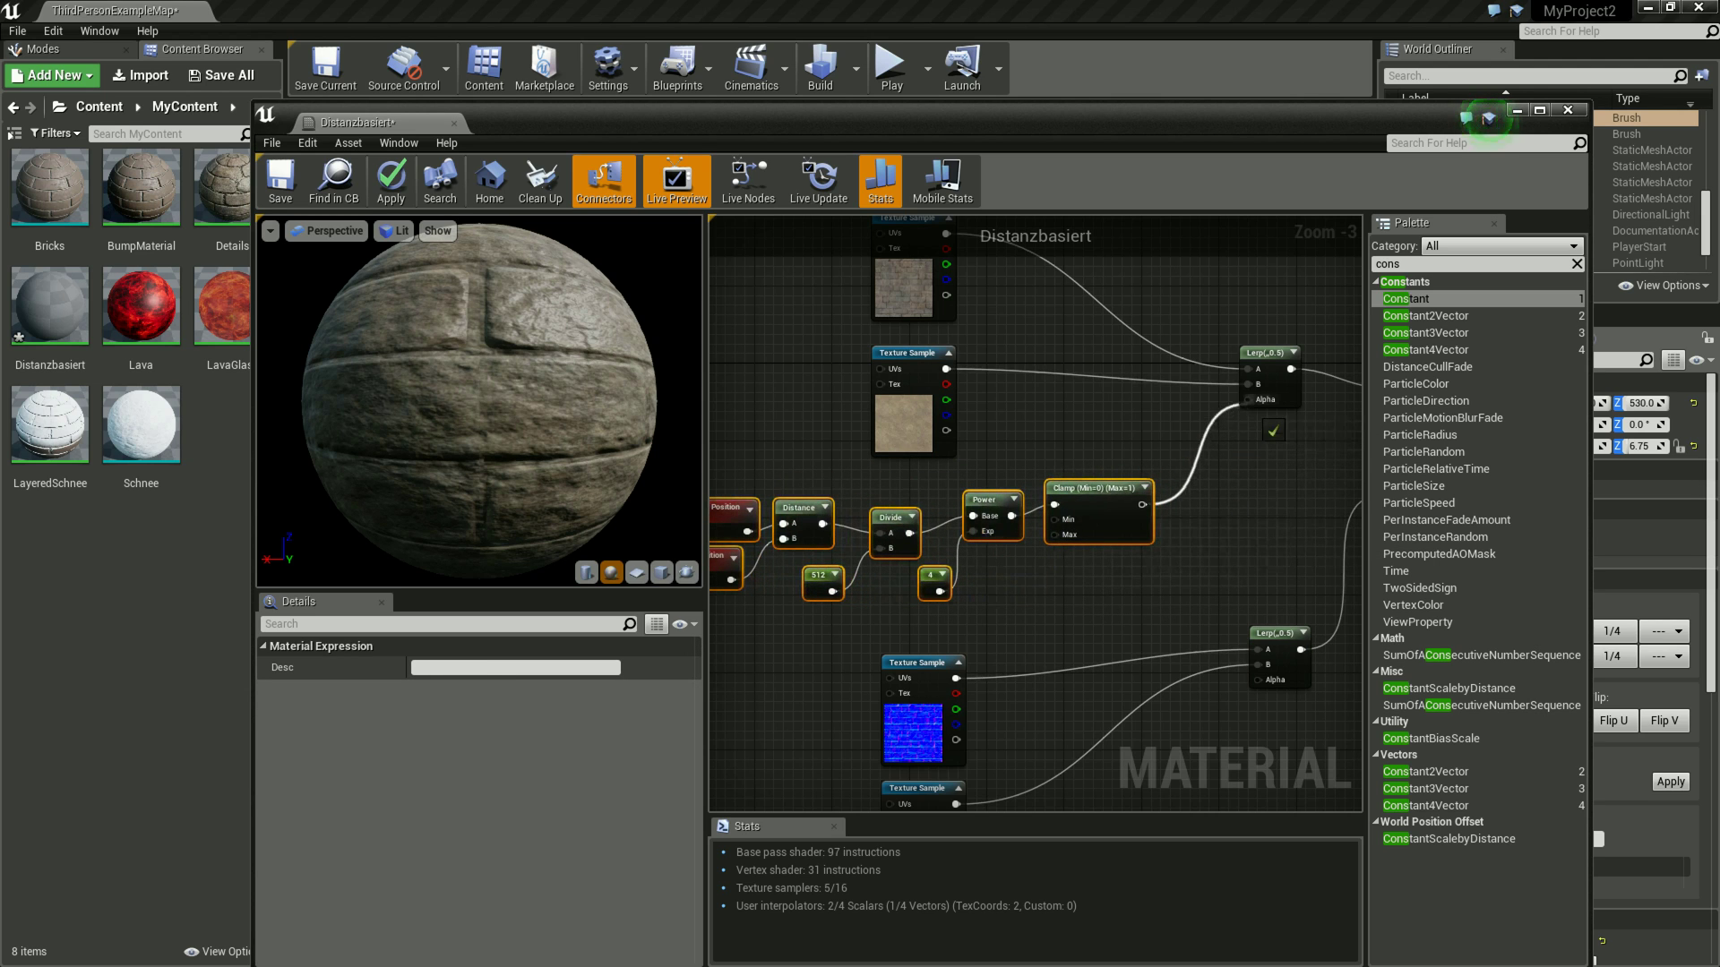
pyautogui.moveTo(1141, 504); pyautogui.dragTo(1066, 453, button='right')
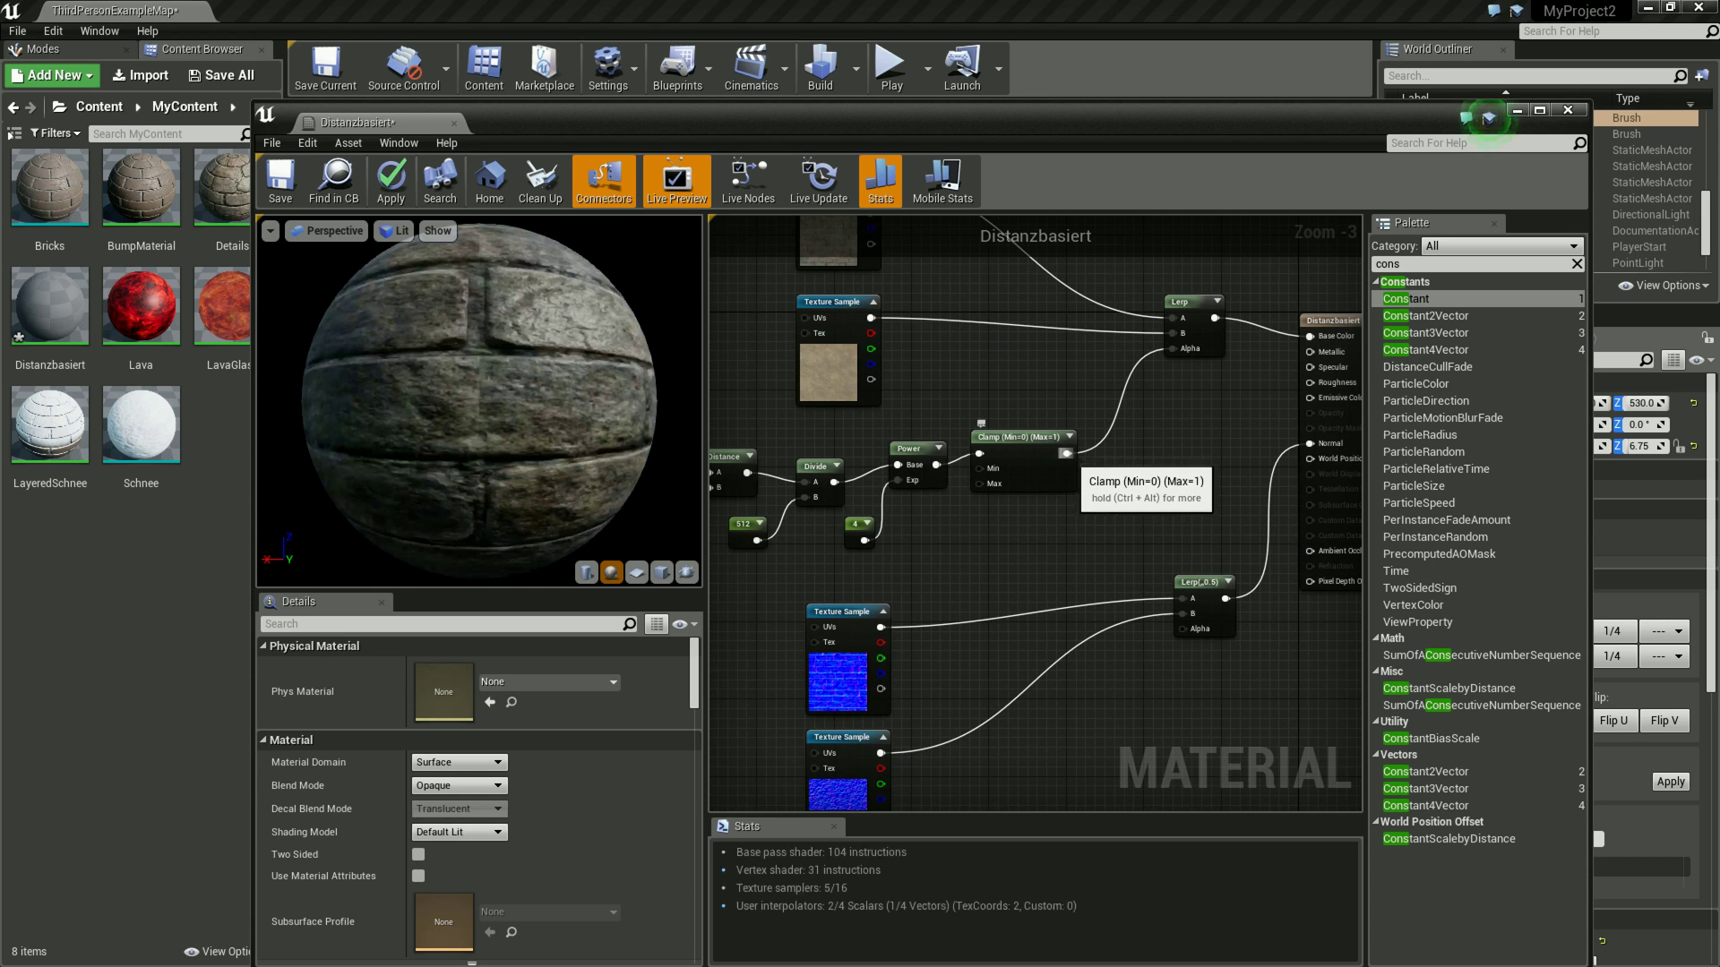
pyautogui.moveTo(1066, 453)
pyautogui.mouseDown()
pyautogui.moveTo(1192, 614)
pyautogui.moveTo(1182, 629)
pyautogui.mouseUp()
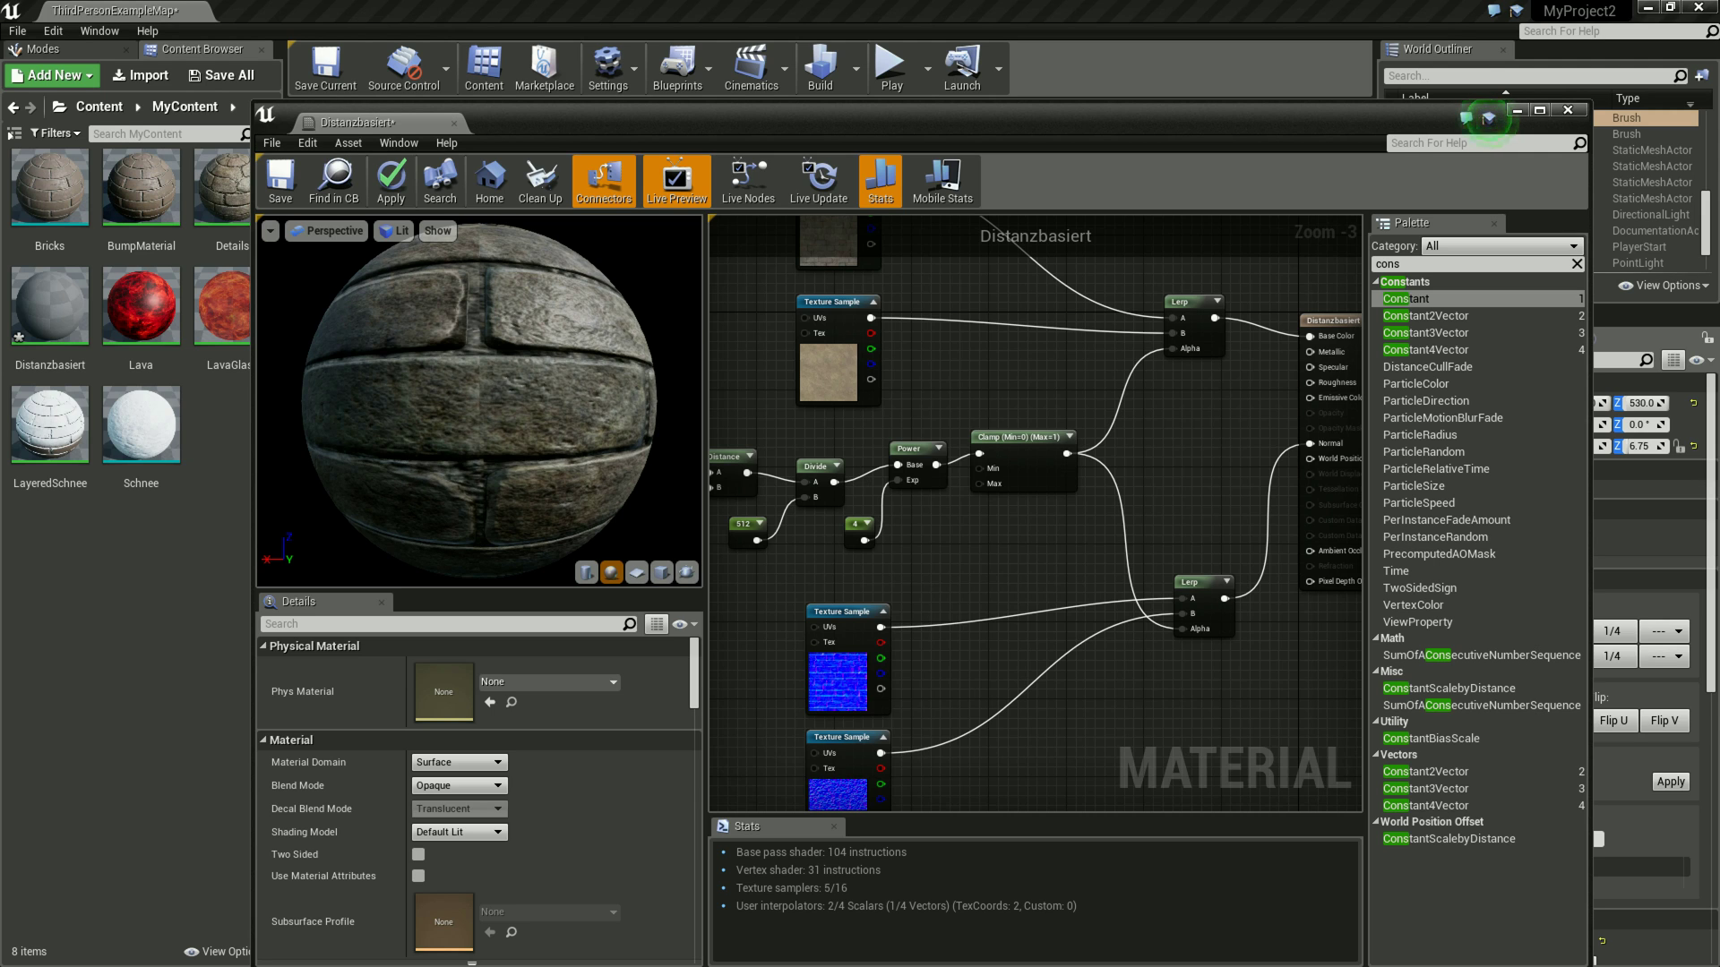
pyautogui.moveTo(985, 502); pyautogui.dragTo(1097, 607, button='right')
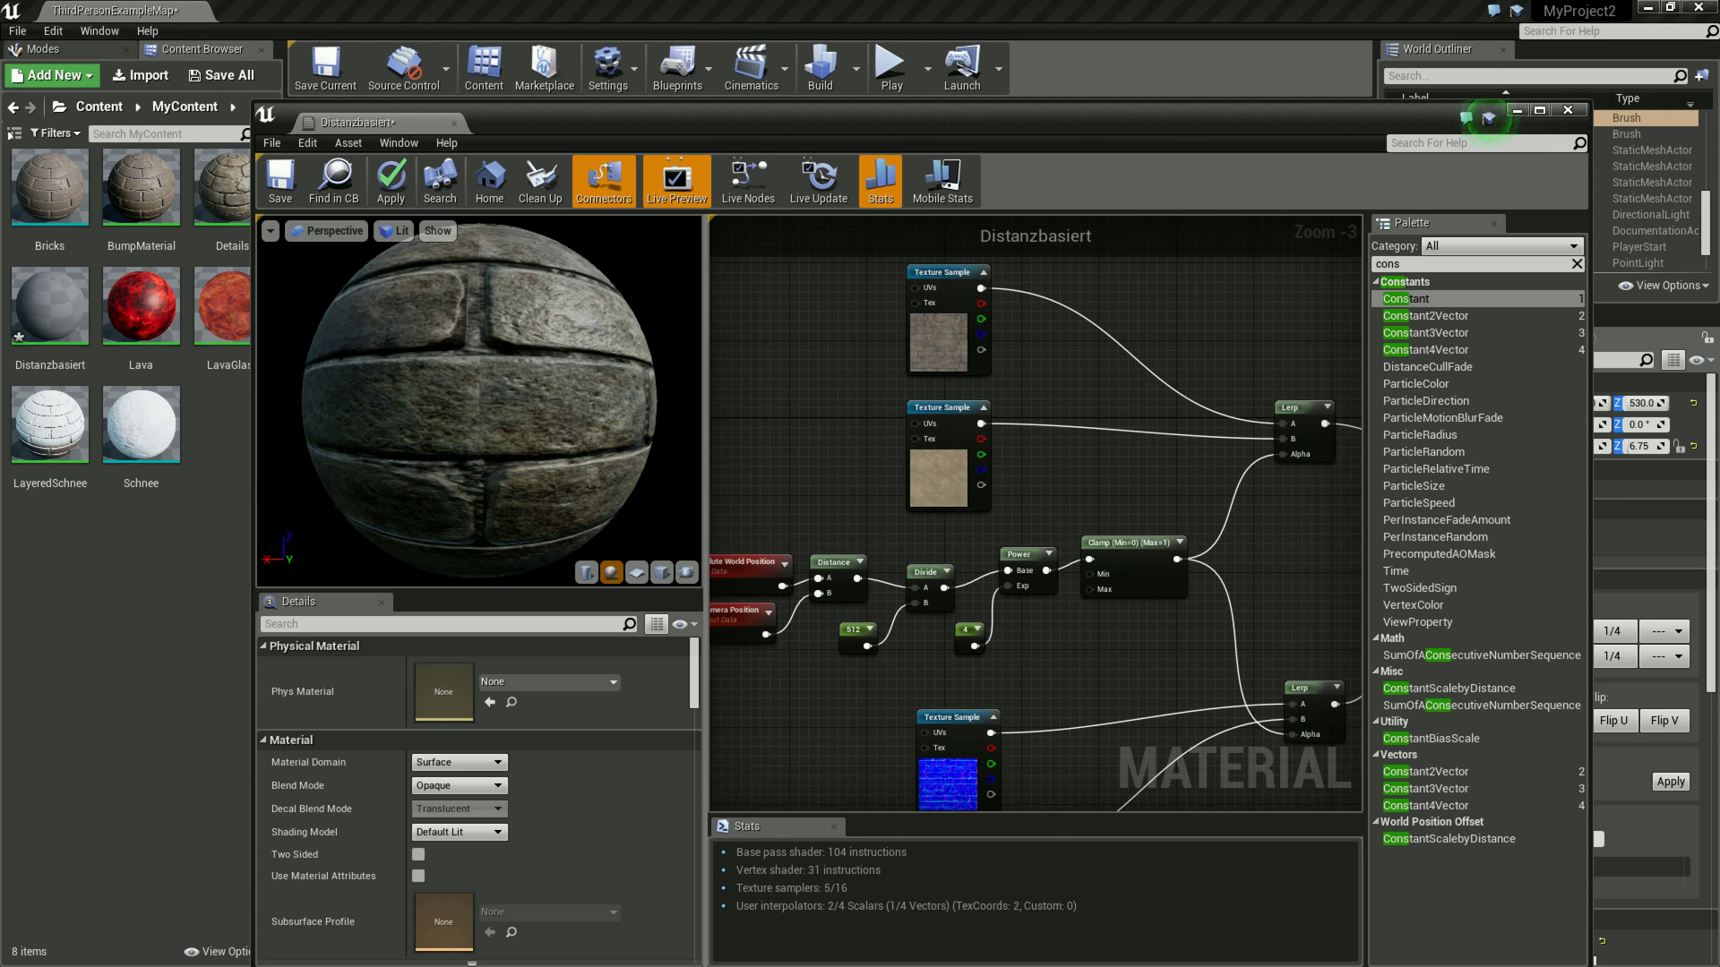
# - Zoom out and inspect the 512 constant and the lower texture samples
pyautogui.scroll(-5, 479, 403)
pyautogui.scroll(-3, 479, 403)
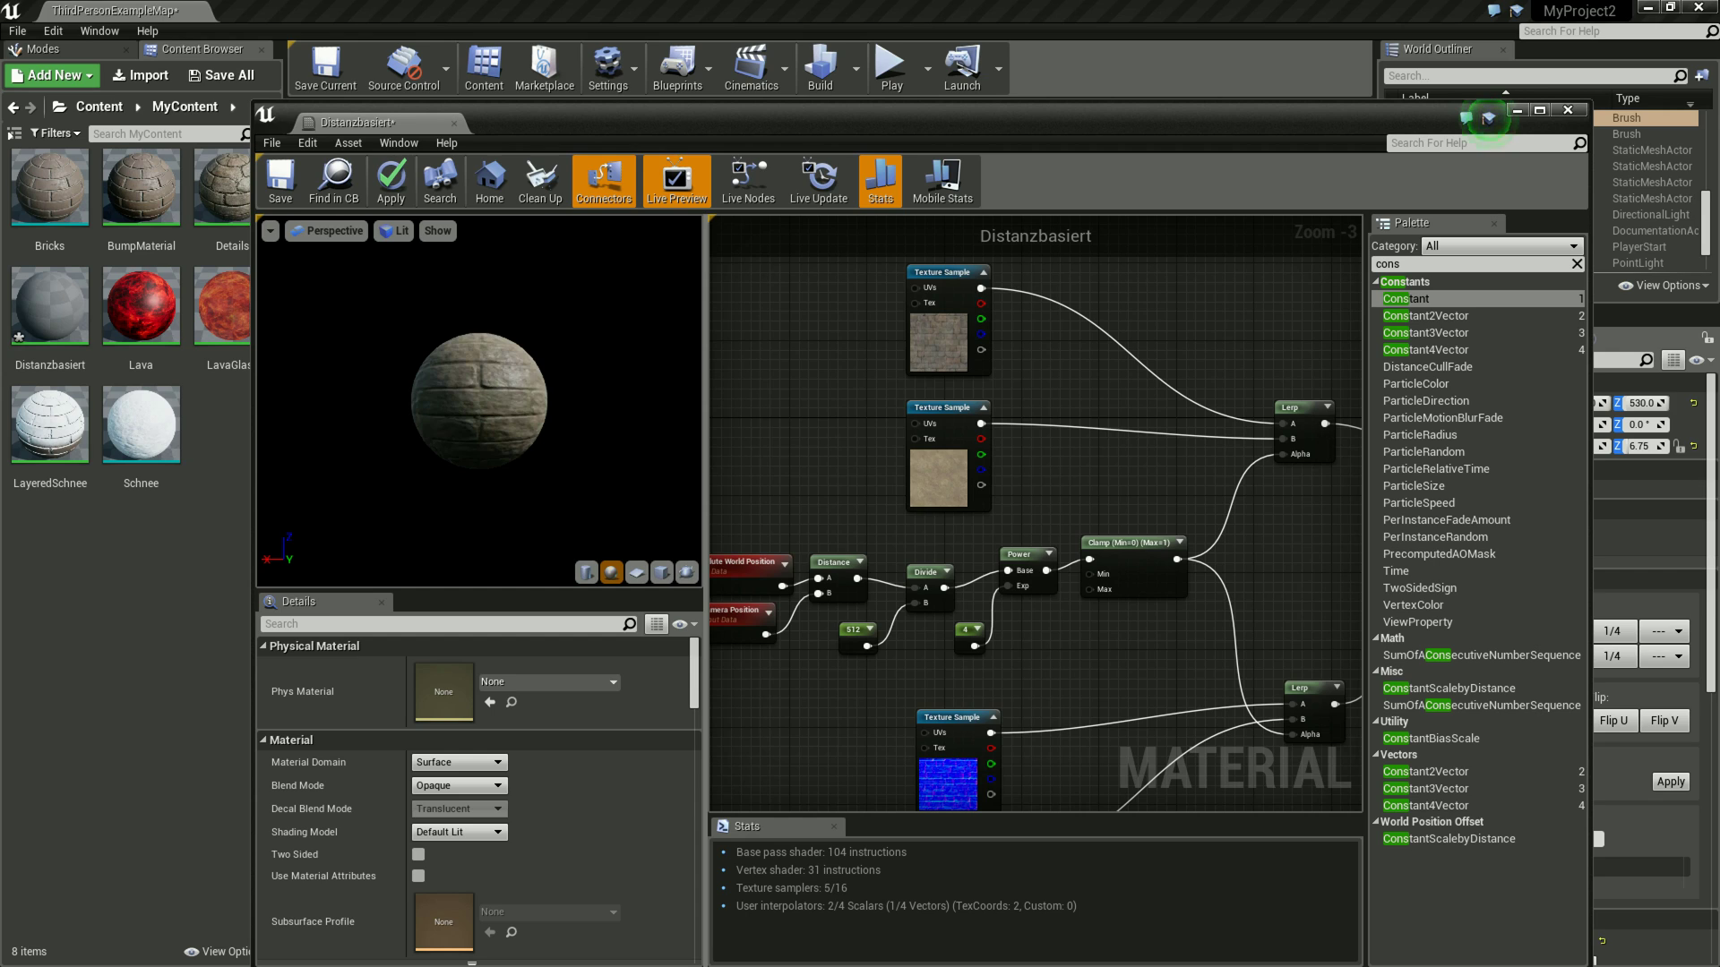
pyautogui.scroll(-2, 479, 403)
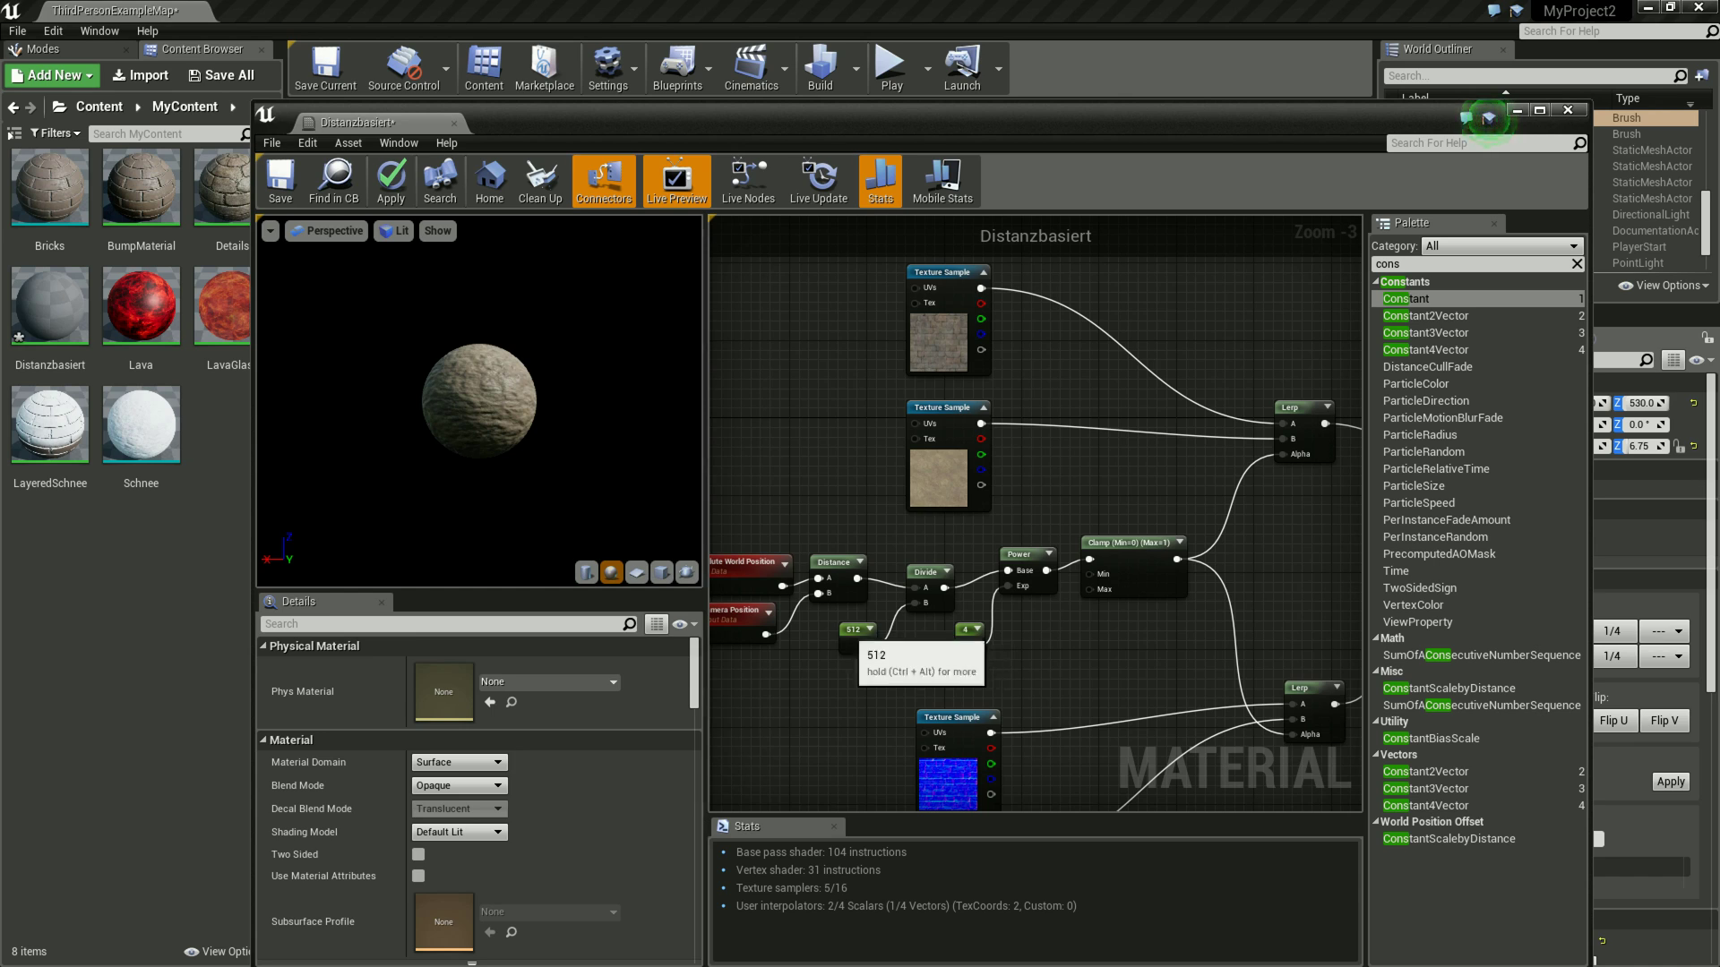
pyautogui.click(855, 638)
pyautogui.click(1488, 118)
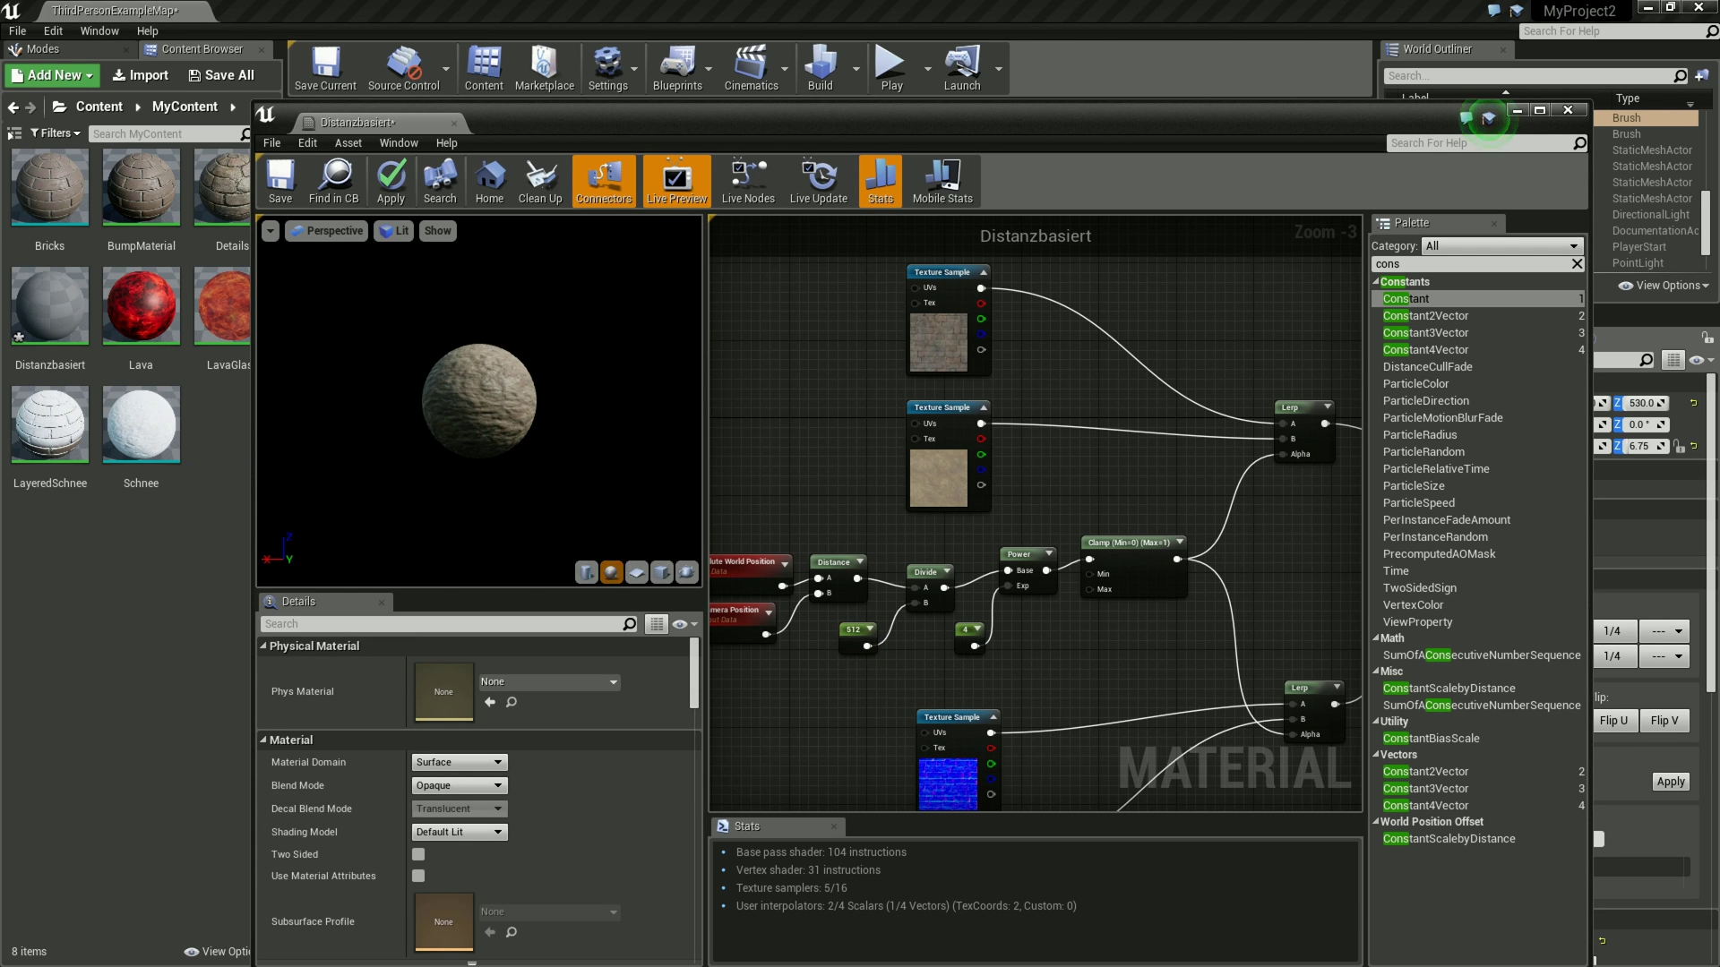
pyautogui.click(948, 479)
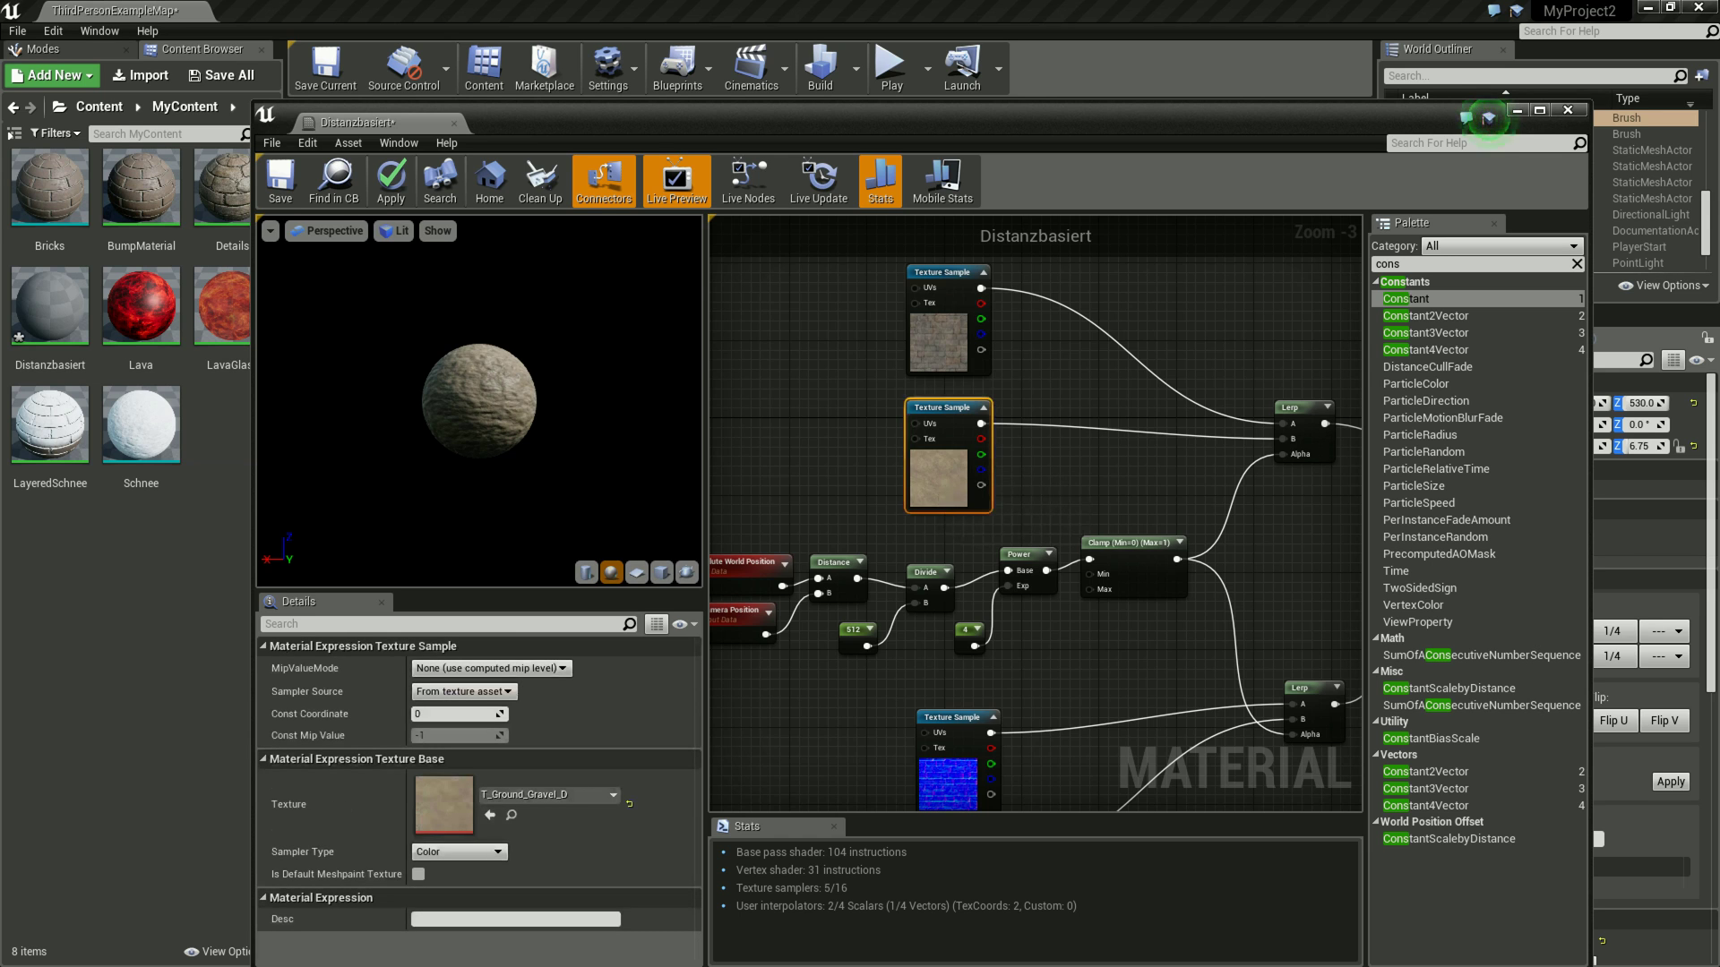
pyautogui.moveTo(950, 788); pyautogui.dragTo(954, 502, button='right')
pyautogui.click(963, 618)
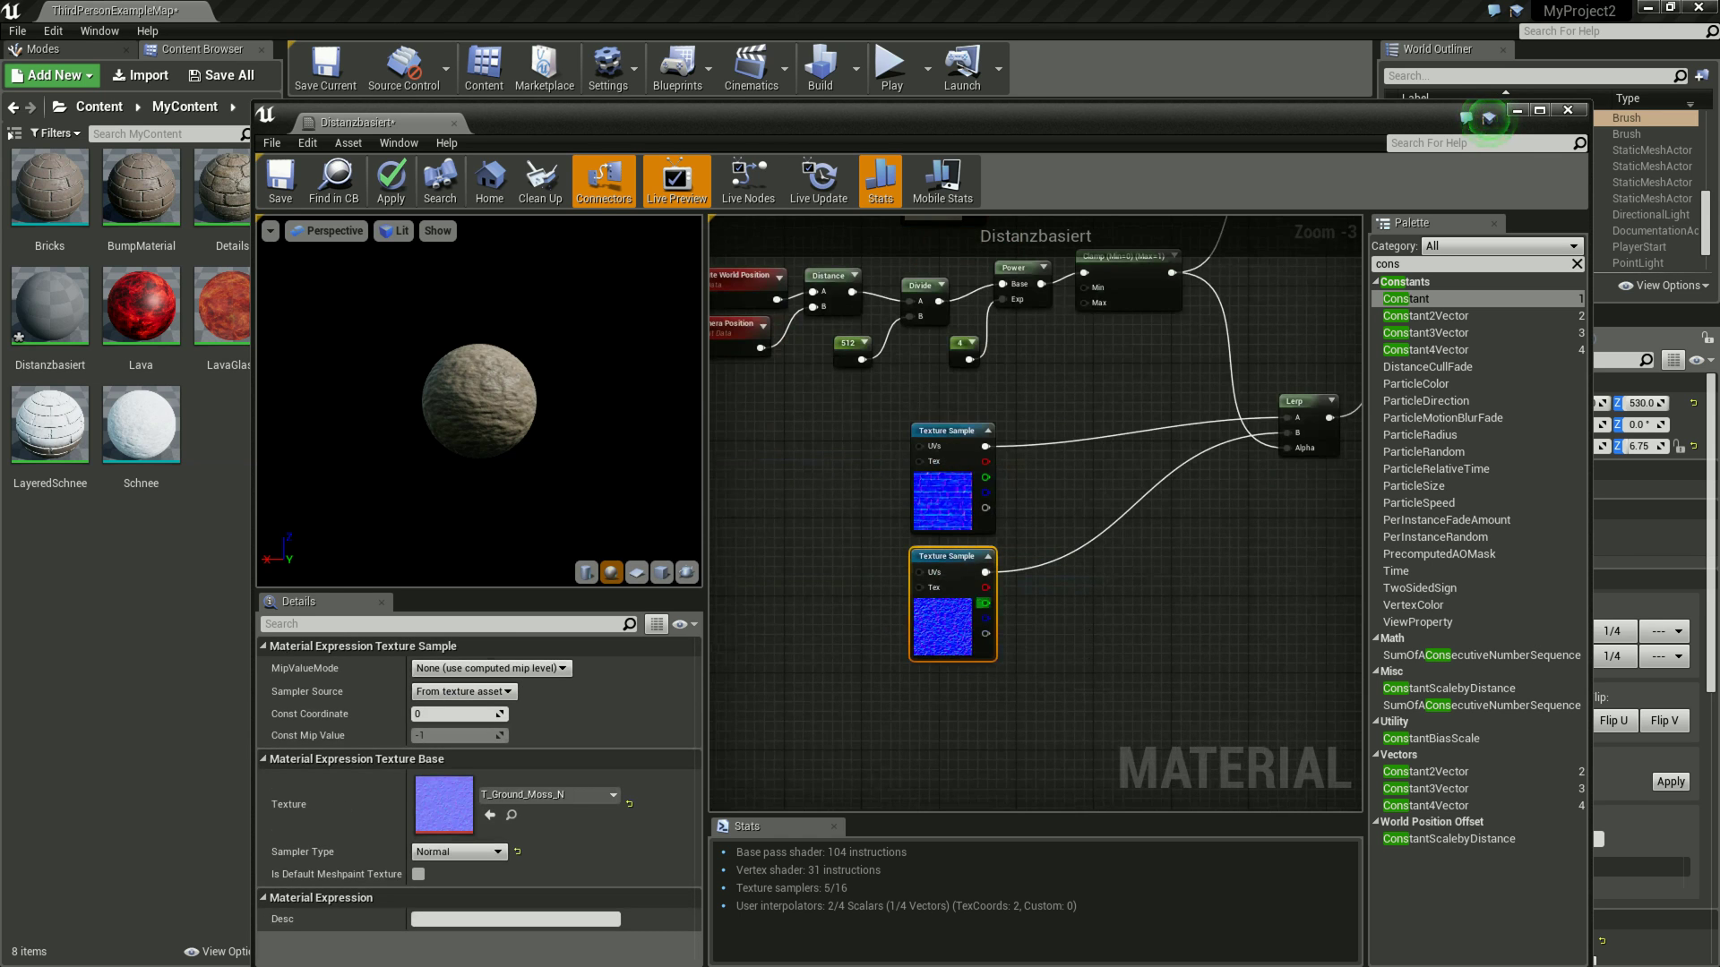
pyautogui.click(922, 542)
pyautogui.moveTo(922, 541); pyautogui.dragTo(952, 739, button='right')
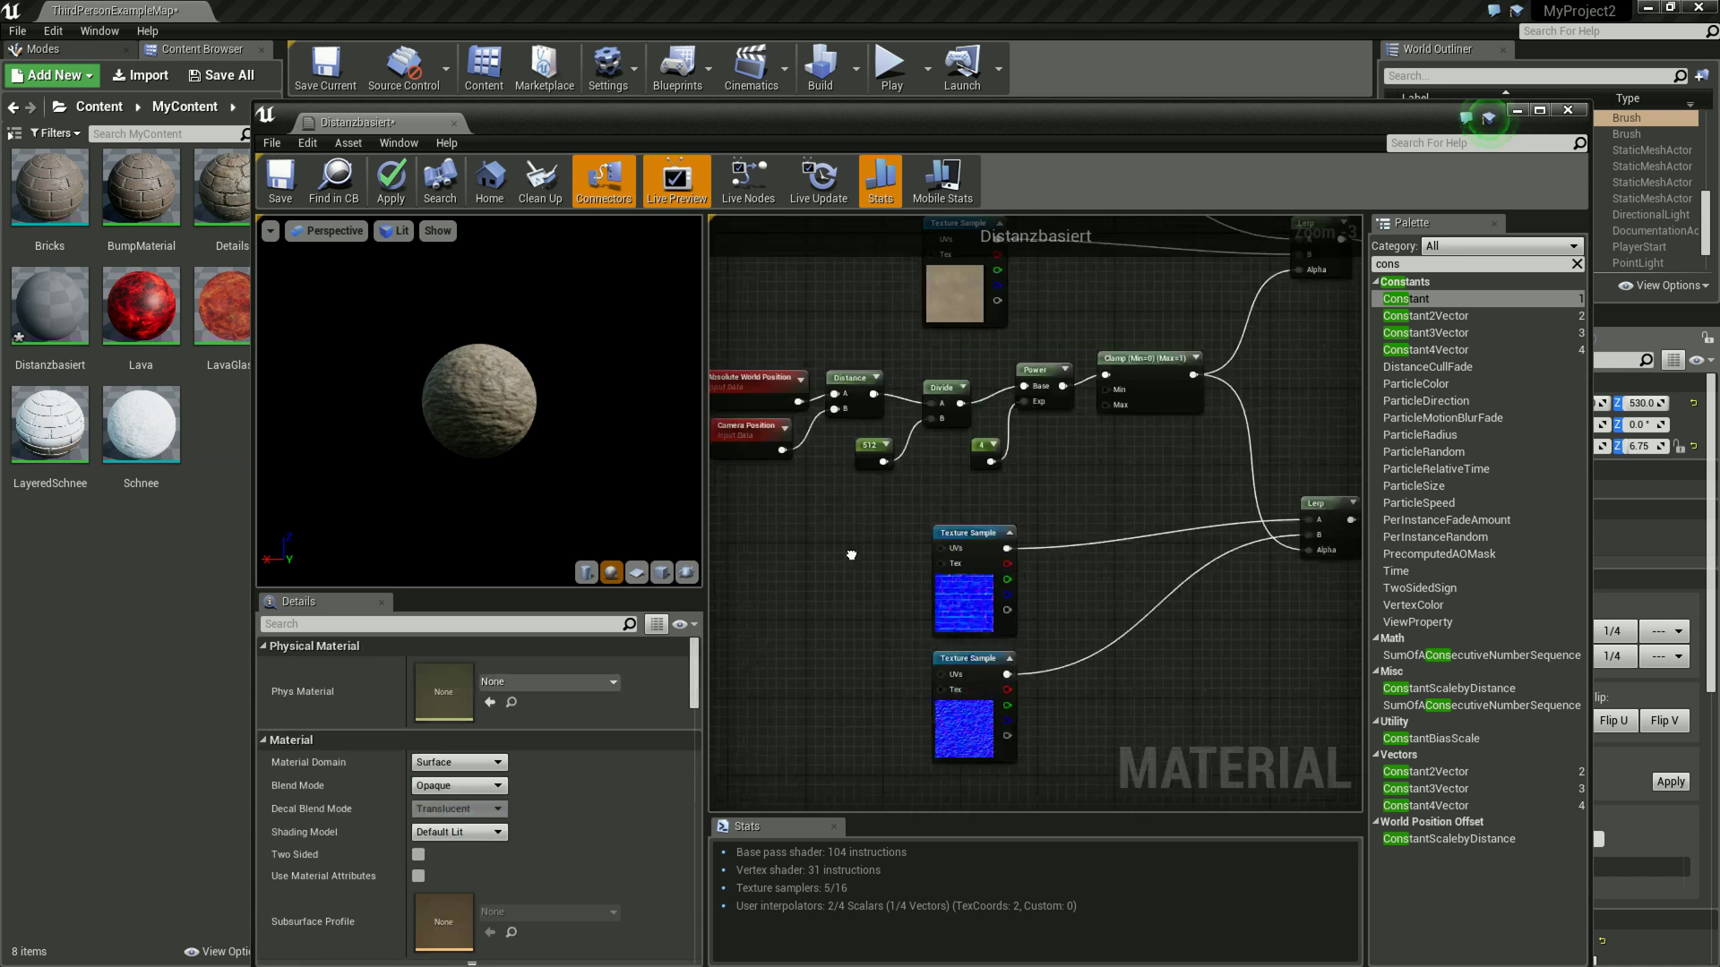
pyautogui.moveTo(1036, 513); pyautogui.dragTo(767, 533, button='right')
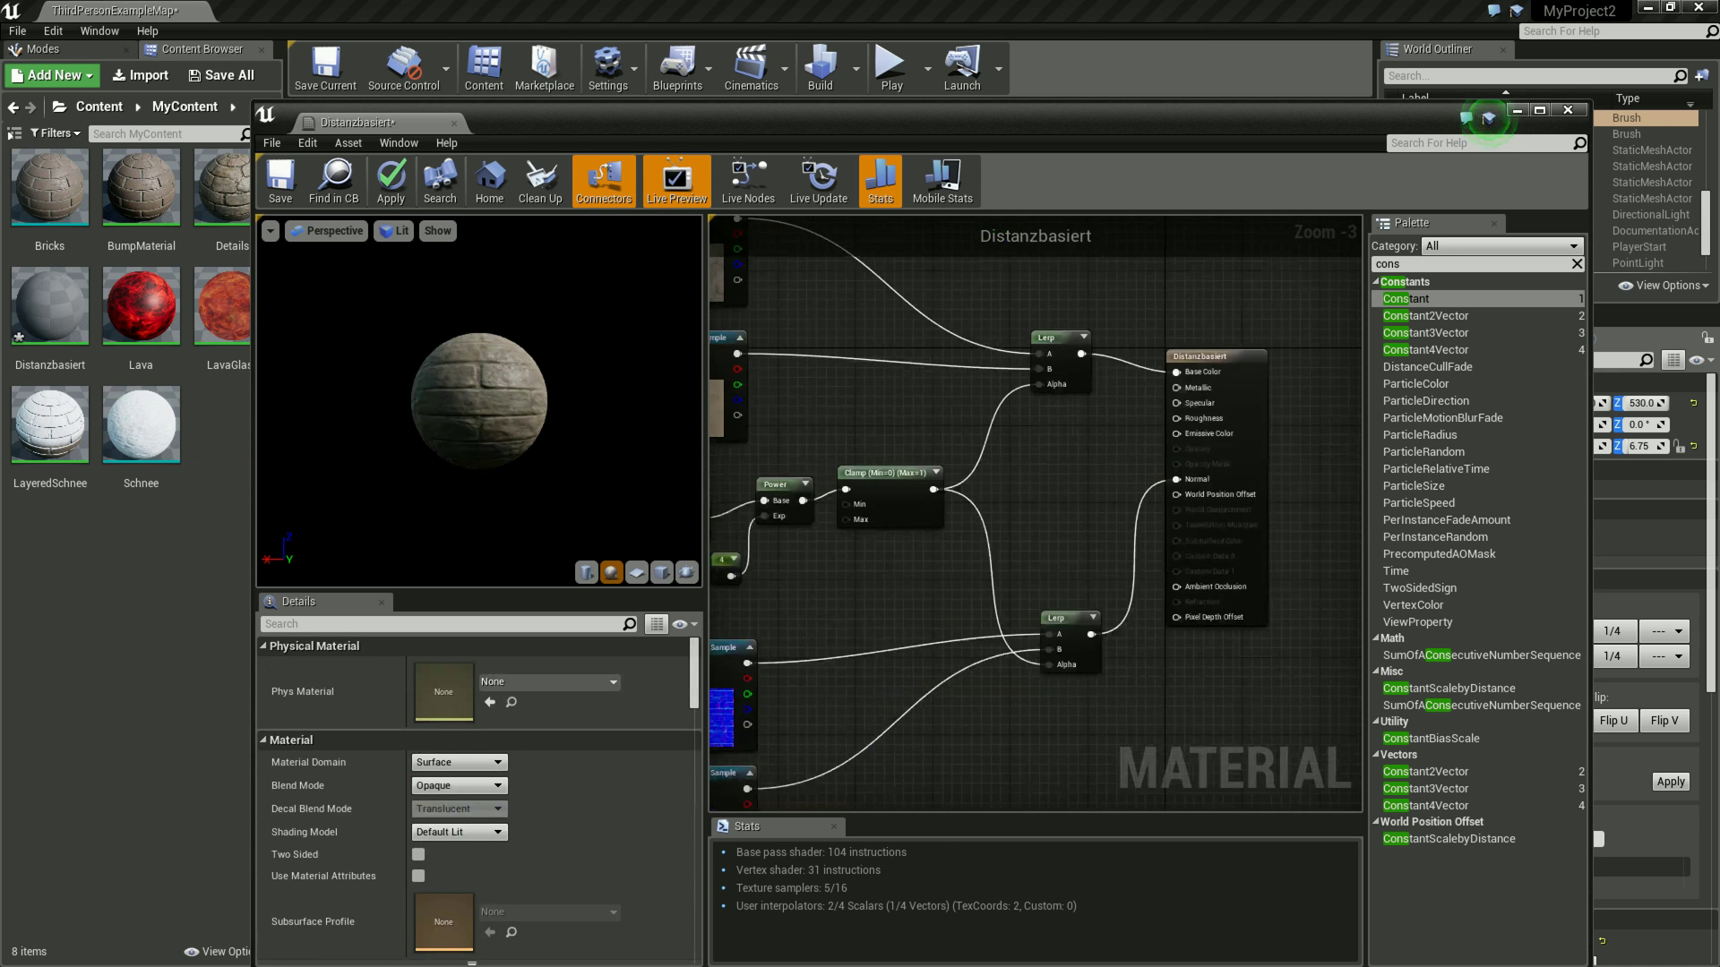
# - Inspect the top and normal-map texture samples, then pan to free space on the left
pyautogui.scroll(2, 480, 400)
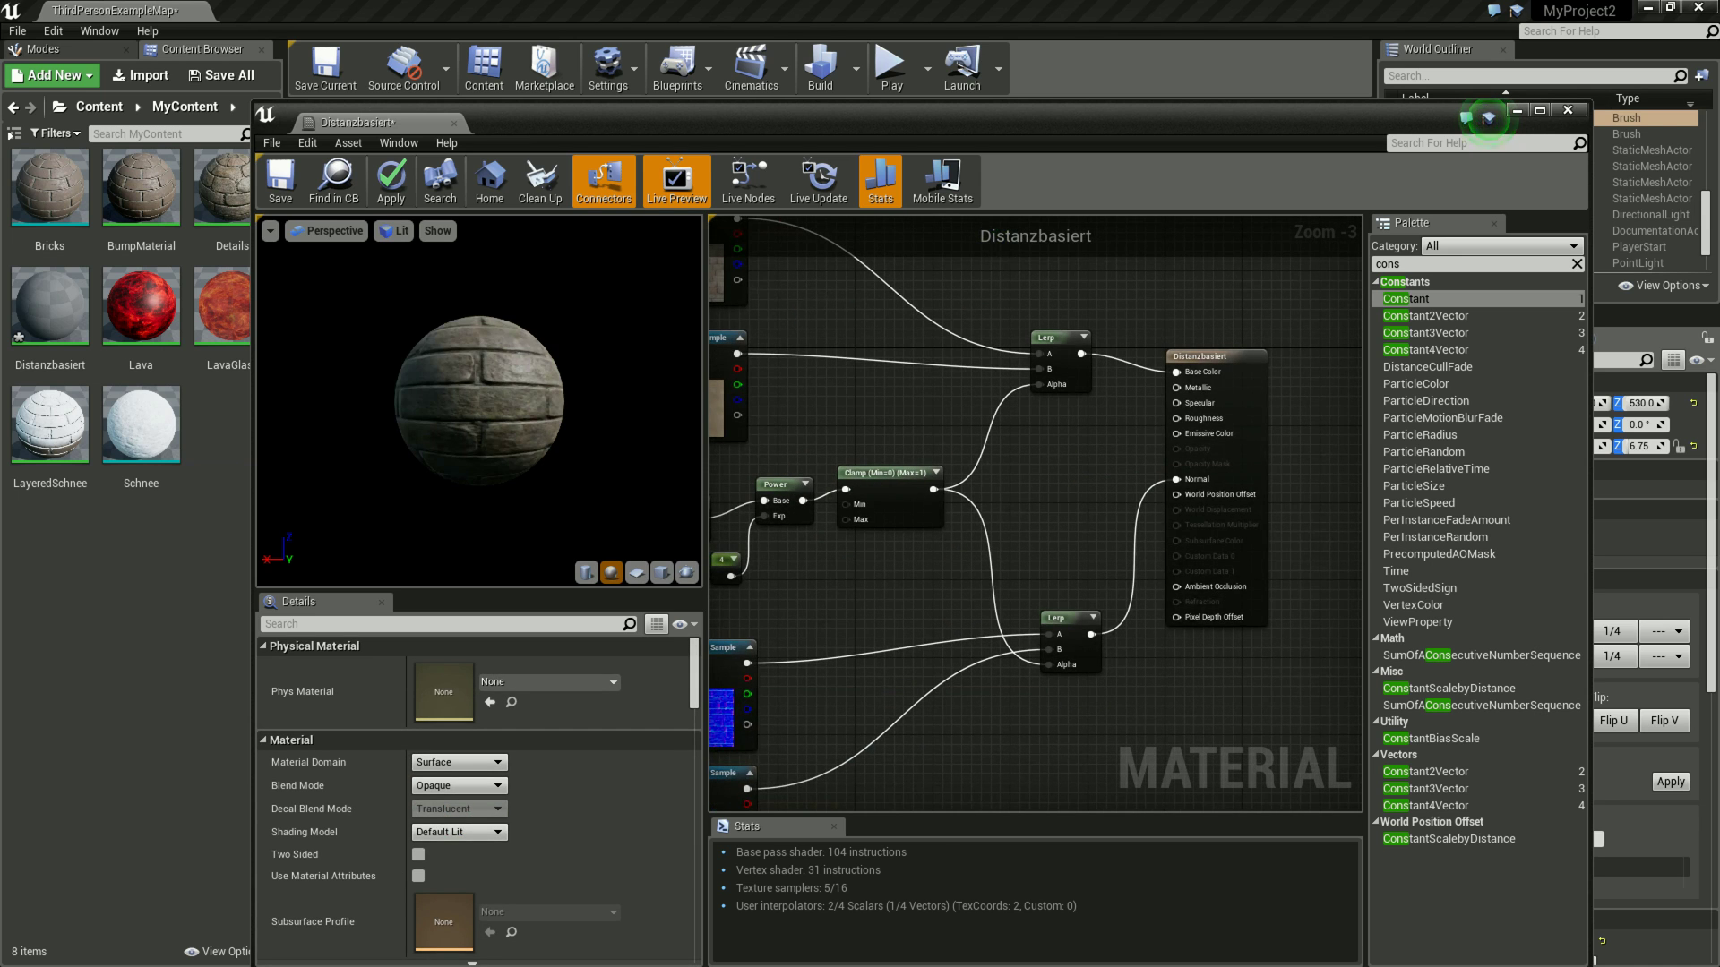
pyautogui.scroll(2, 479, 401)
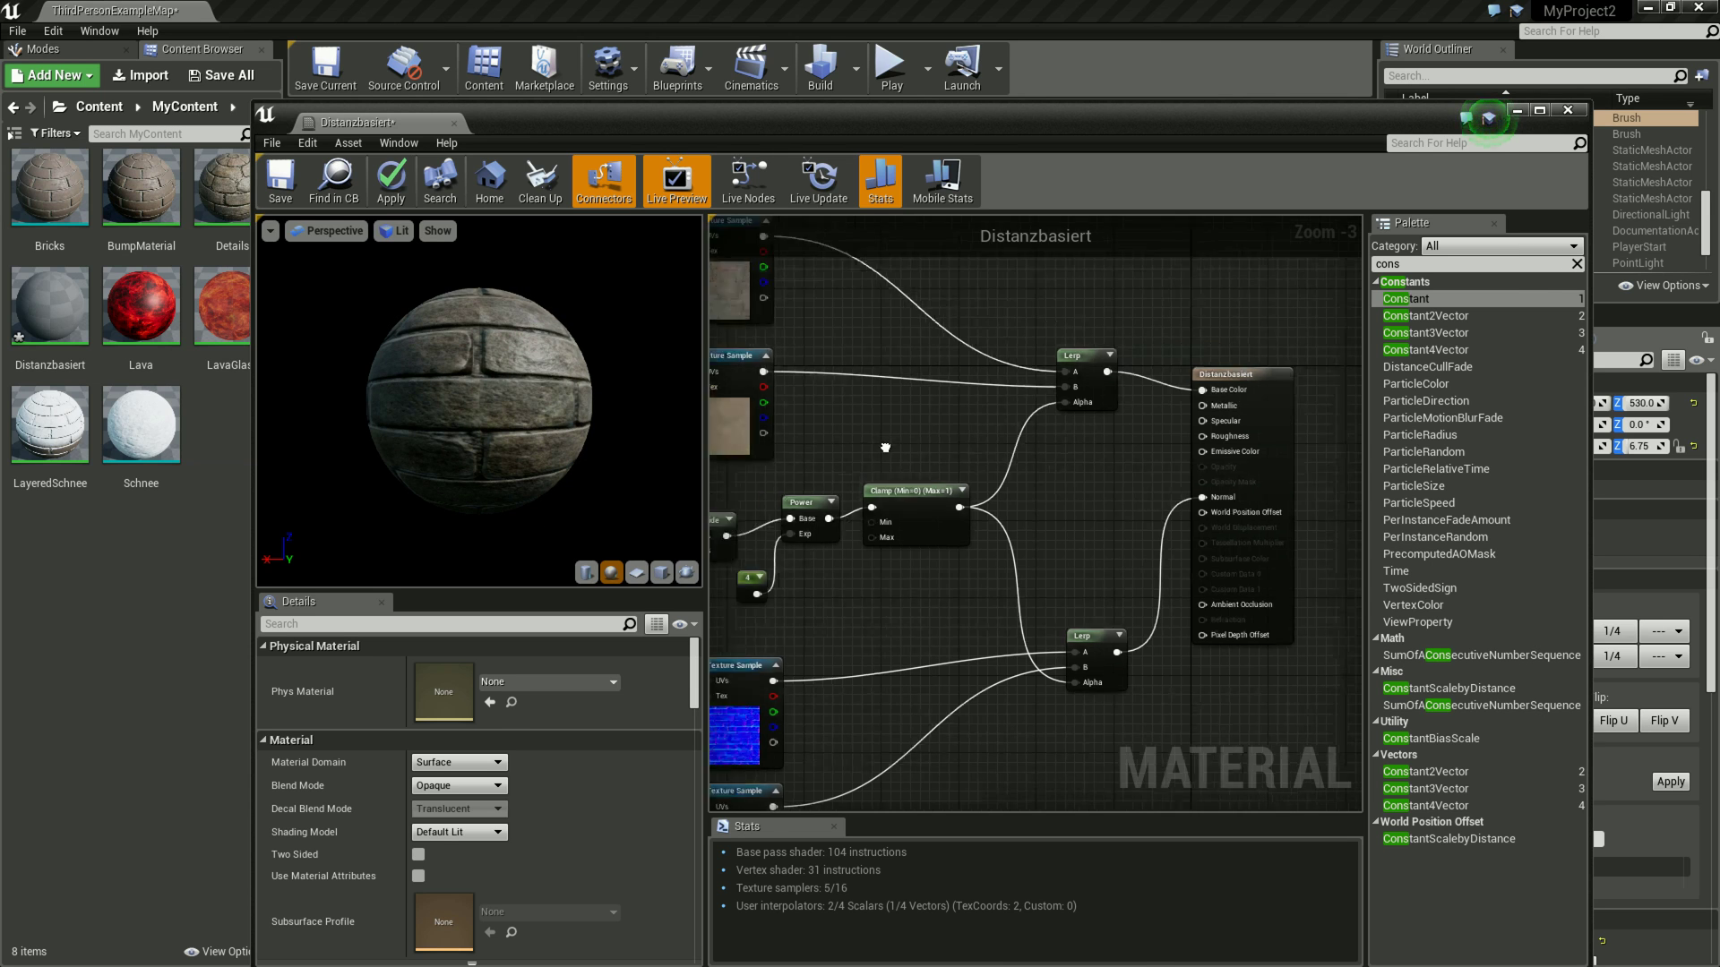
pyautogui.moveTo(806, 448); pyautogui.dragTo(993, 572, button='right')
pyautogui.click(887, 394)
pyautogui.moveTo(924, 806); pyautogui.dragTo(931, 560, button='right')
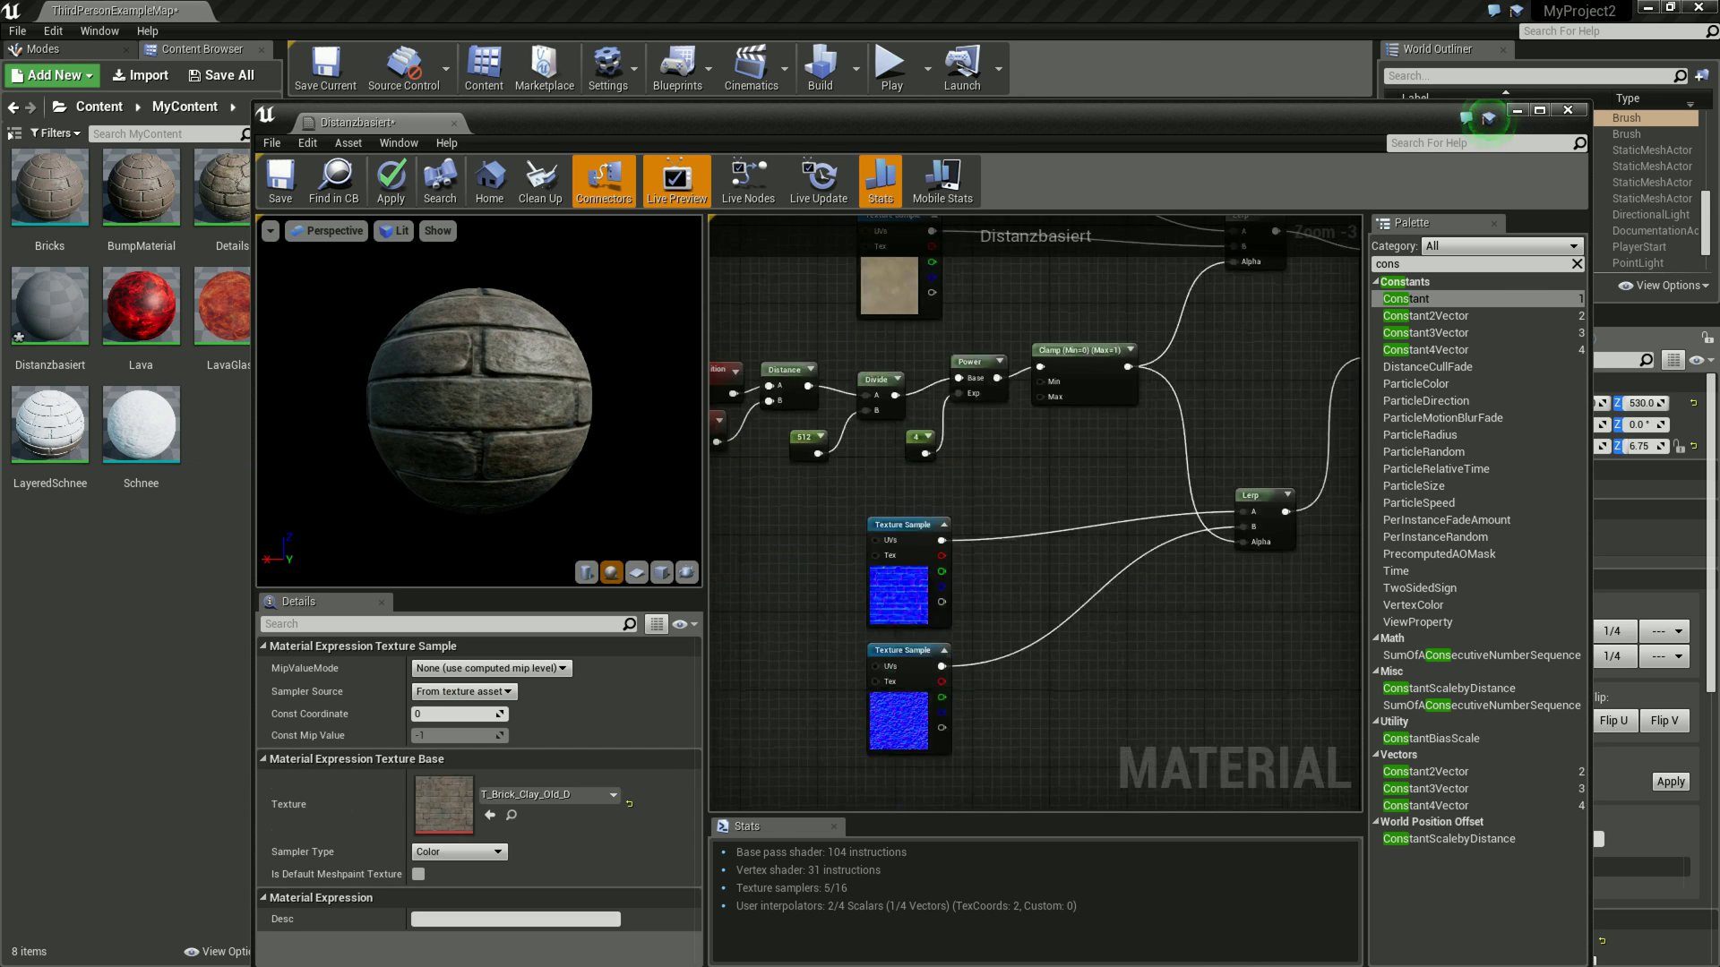
pyautogui.click(931, 573)
pyautogui.scroll(-1, 1036, 514)
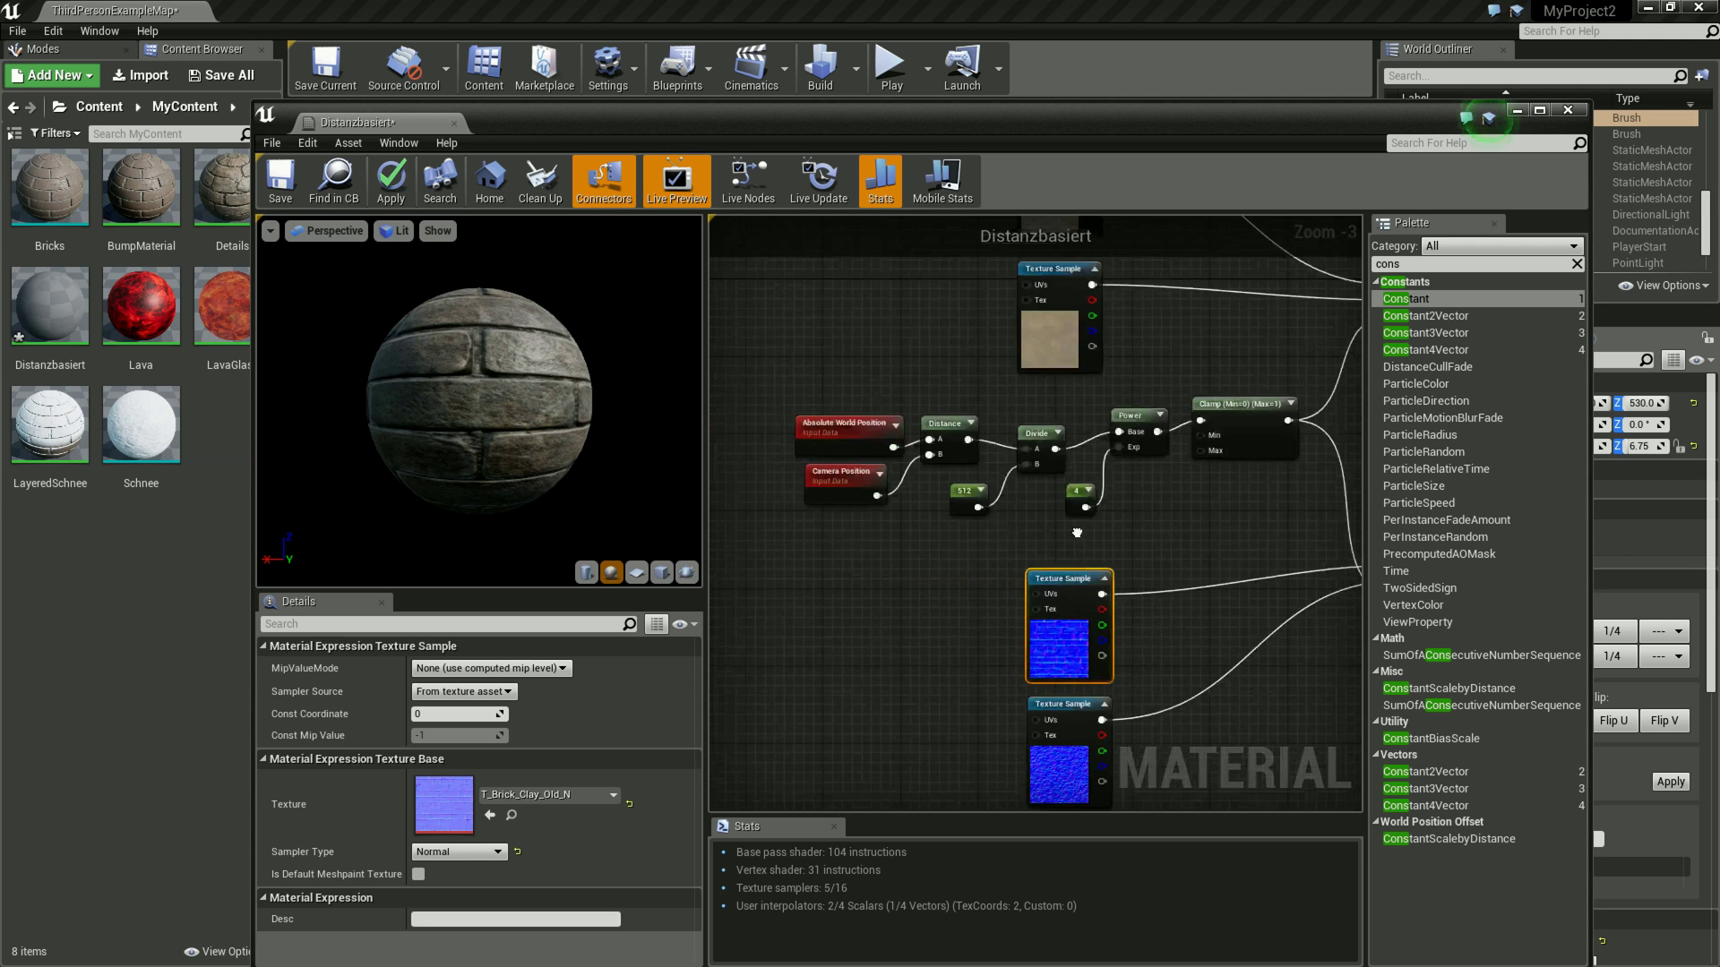
pyautogui.moveTo(1075, 537); pyautogui.dragTo(994, 504, button='right')
pyautogui.click(895, 537)
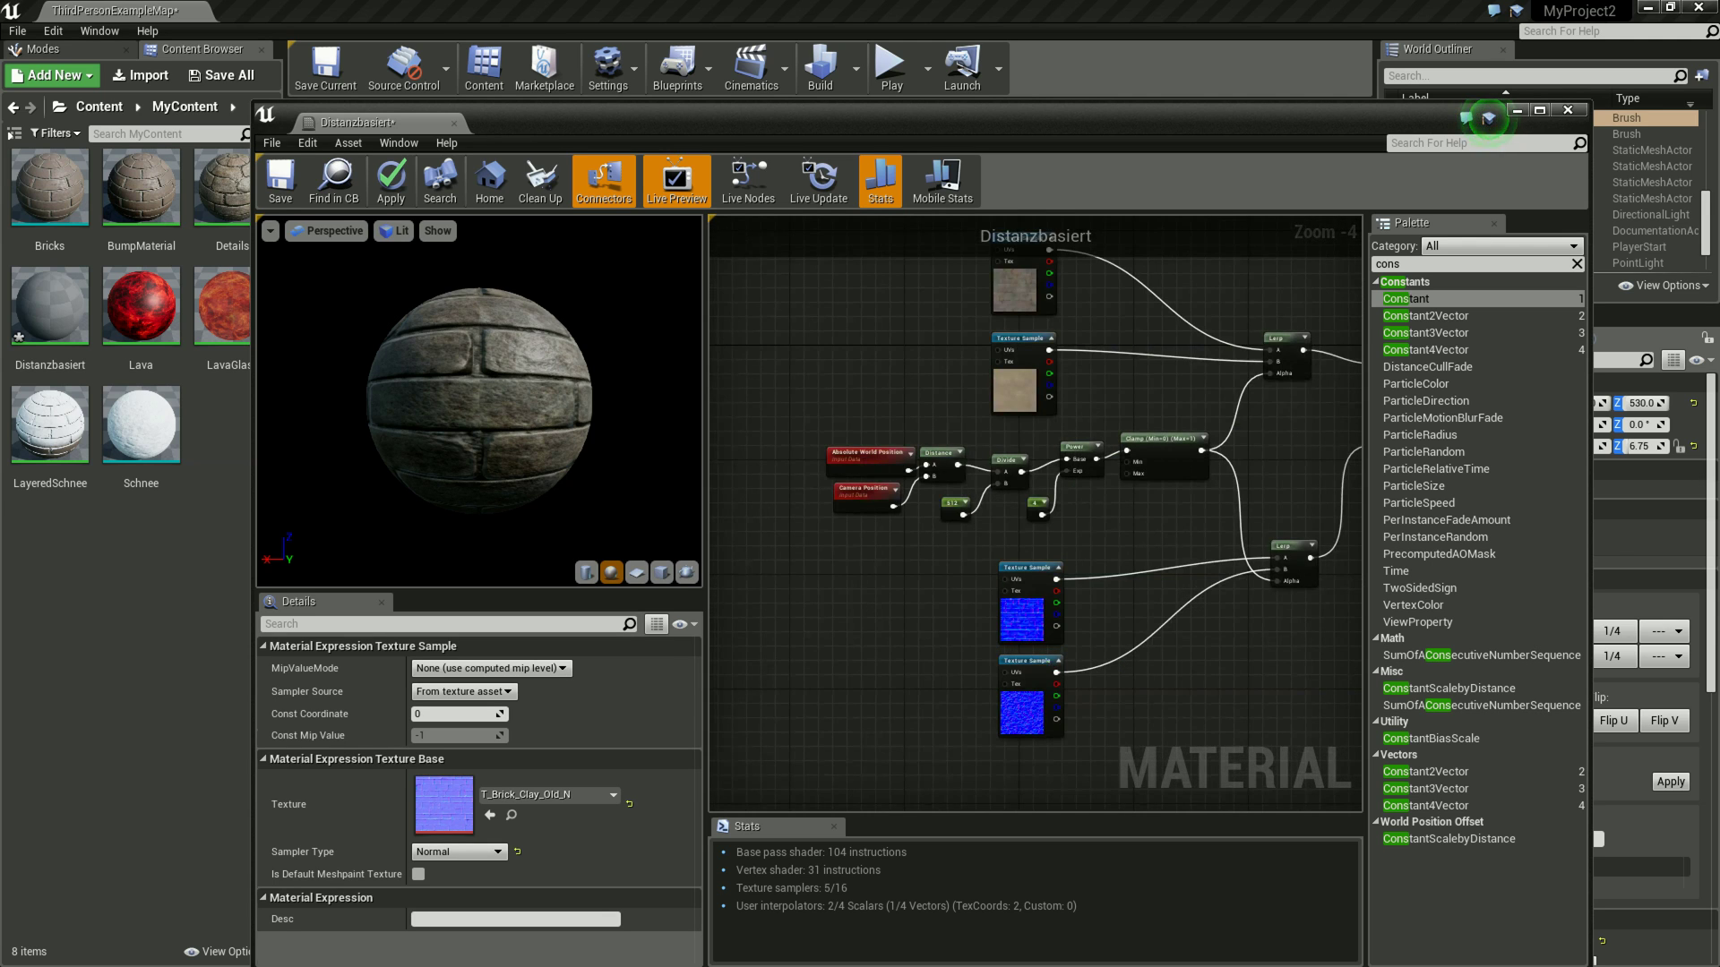
pyautogui.moveTo(849, 584); pyautogui.dragTo(1064, 596, button='right')
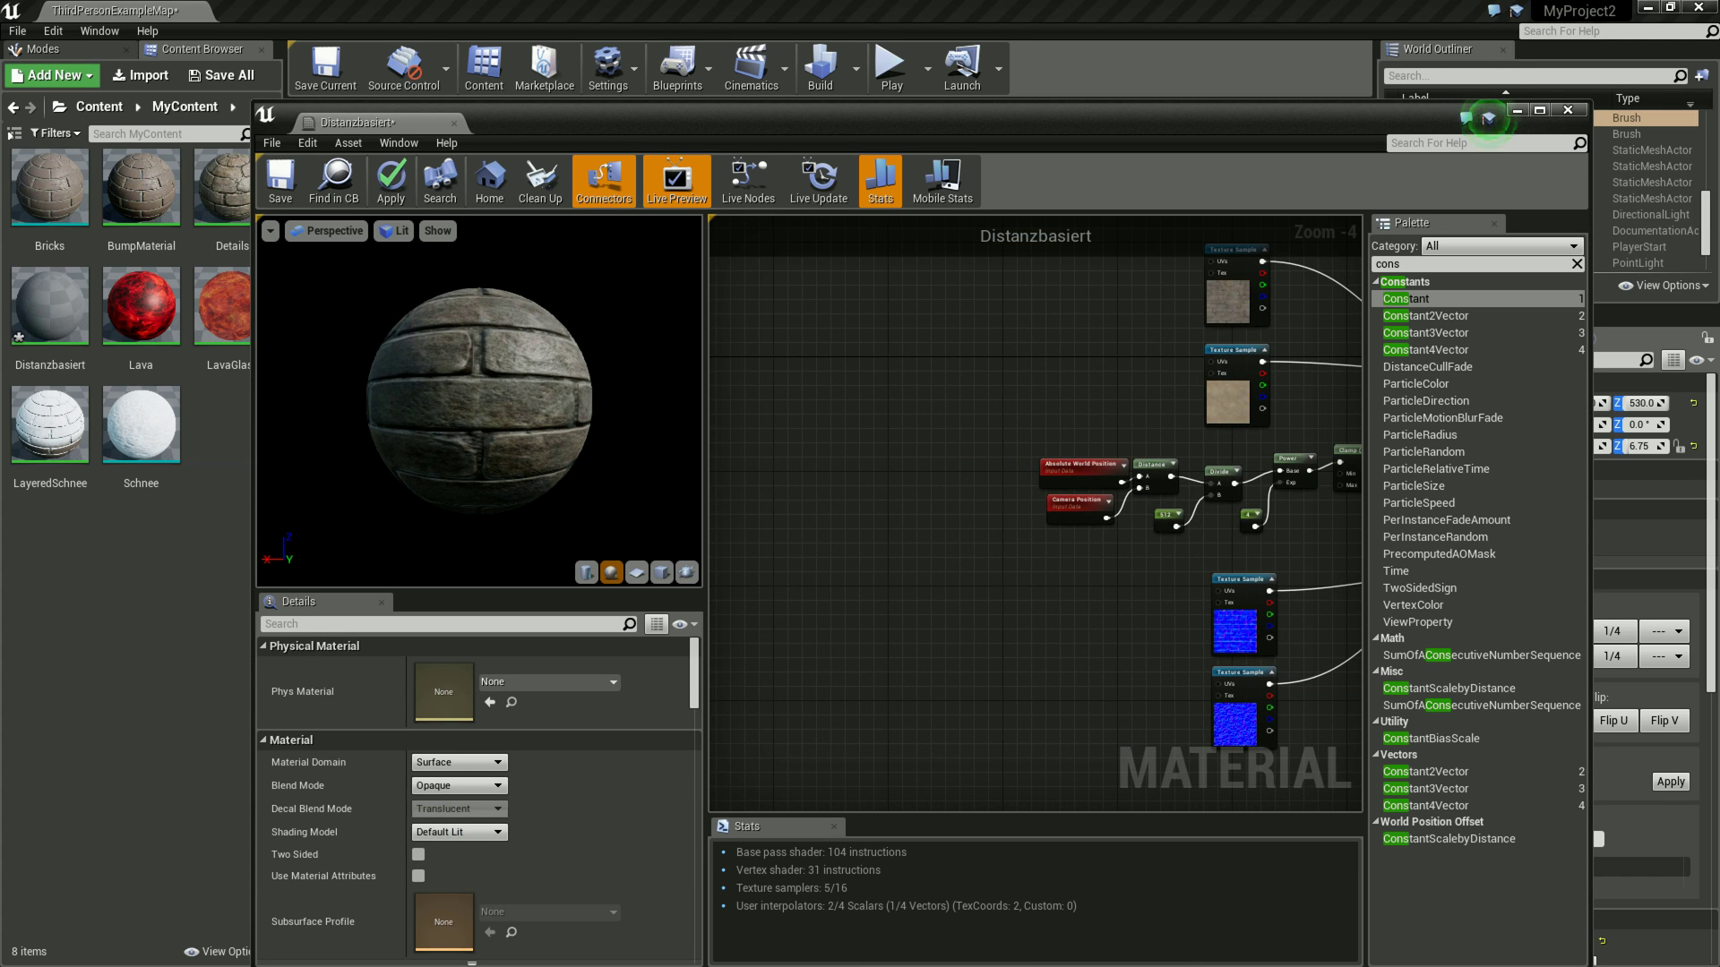
pyautogui.click(1432, 263)
# - Add a TextureCoordinate node to the graph from the Palette
pyautogui.write('text')
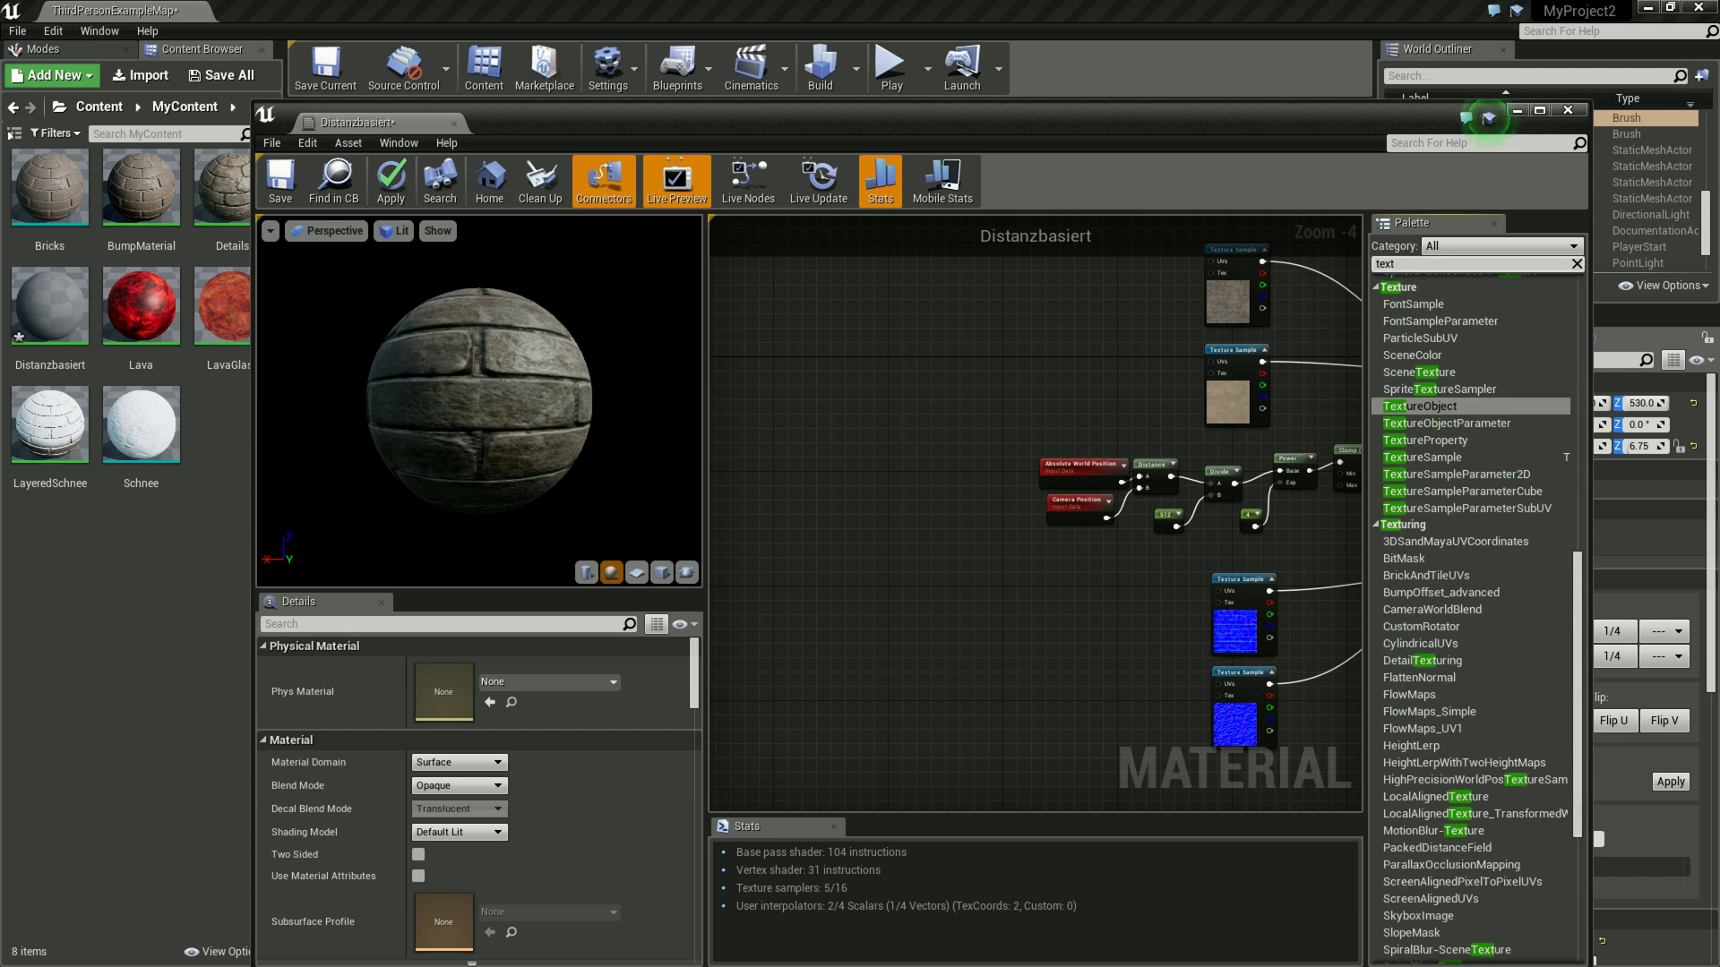
pyautogui.write('ure')
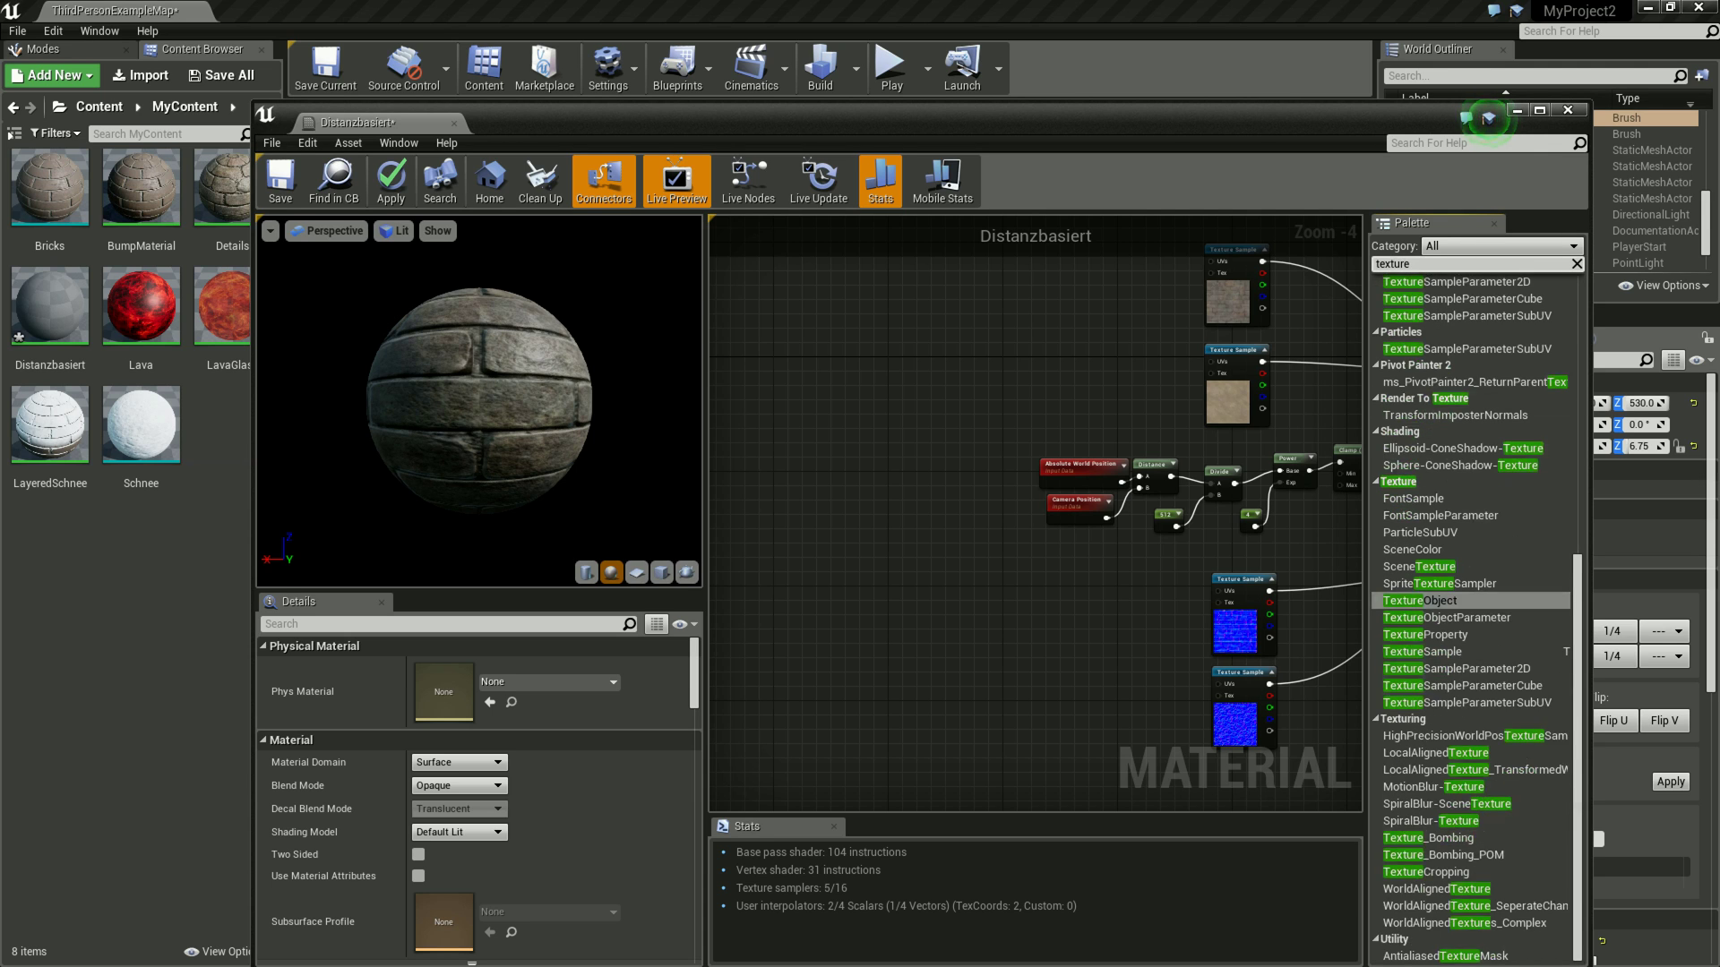
pyautogui.write(' coo')
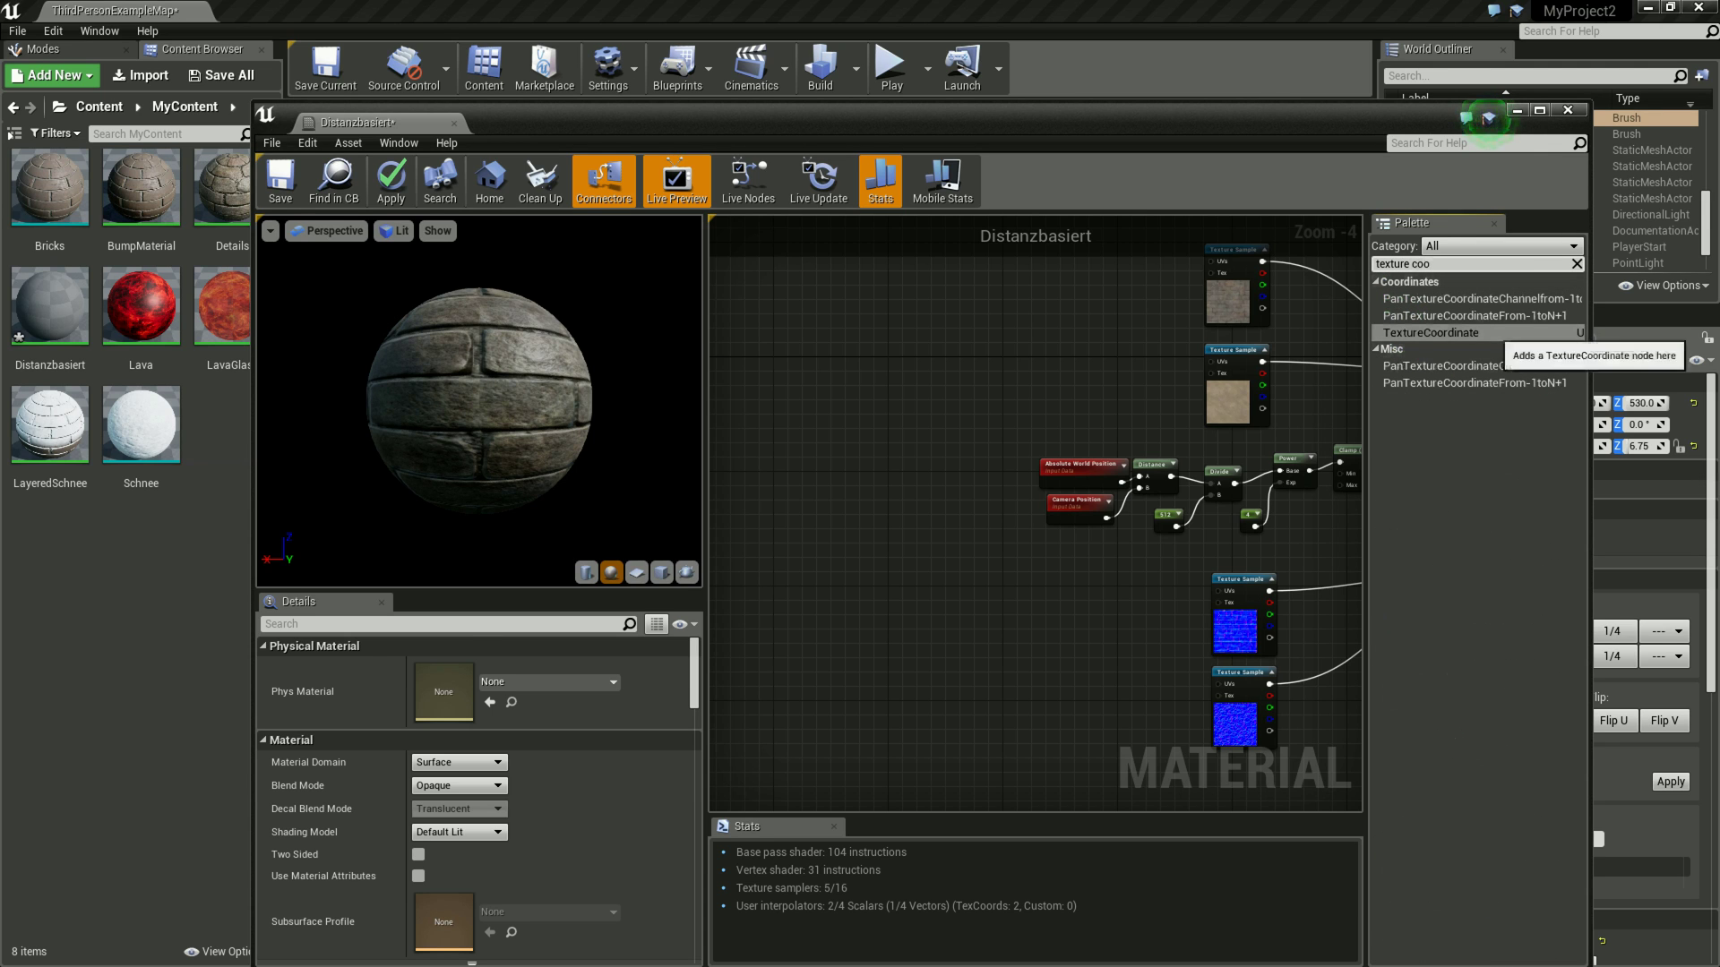
pyautogui.moveTo(1433, 332); pyautogui.dragTo(781, 388)
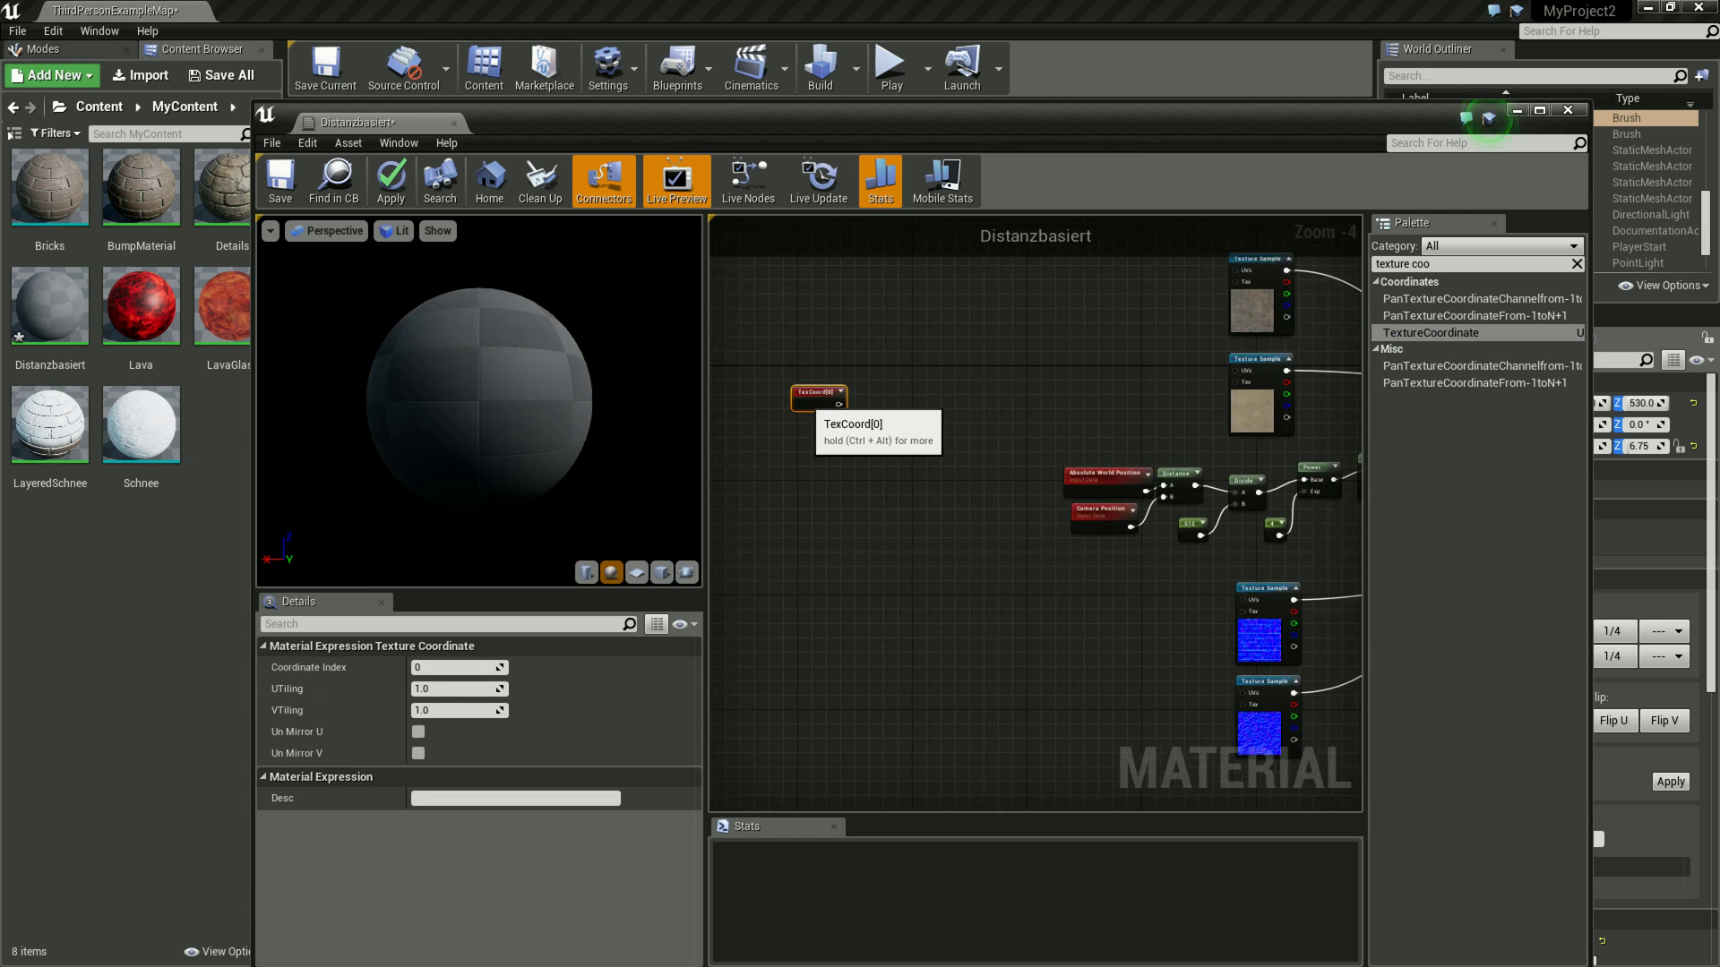
pyautogui.moveTo(817, 395); pyautogui.dragTo(781, 462)
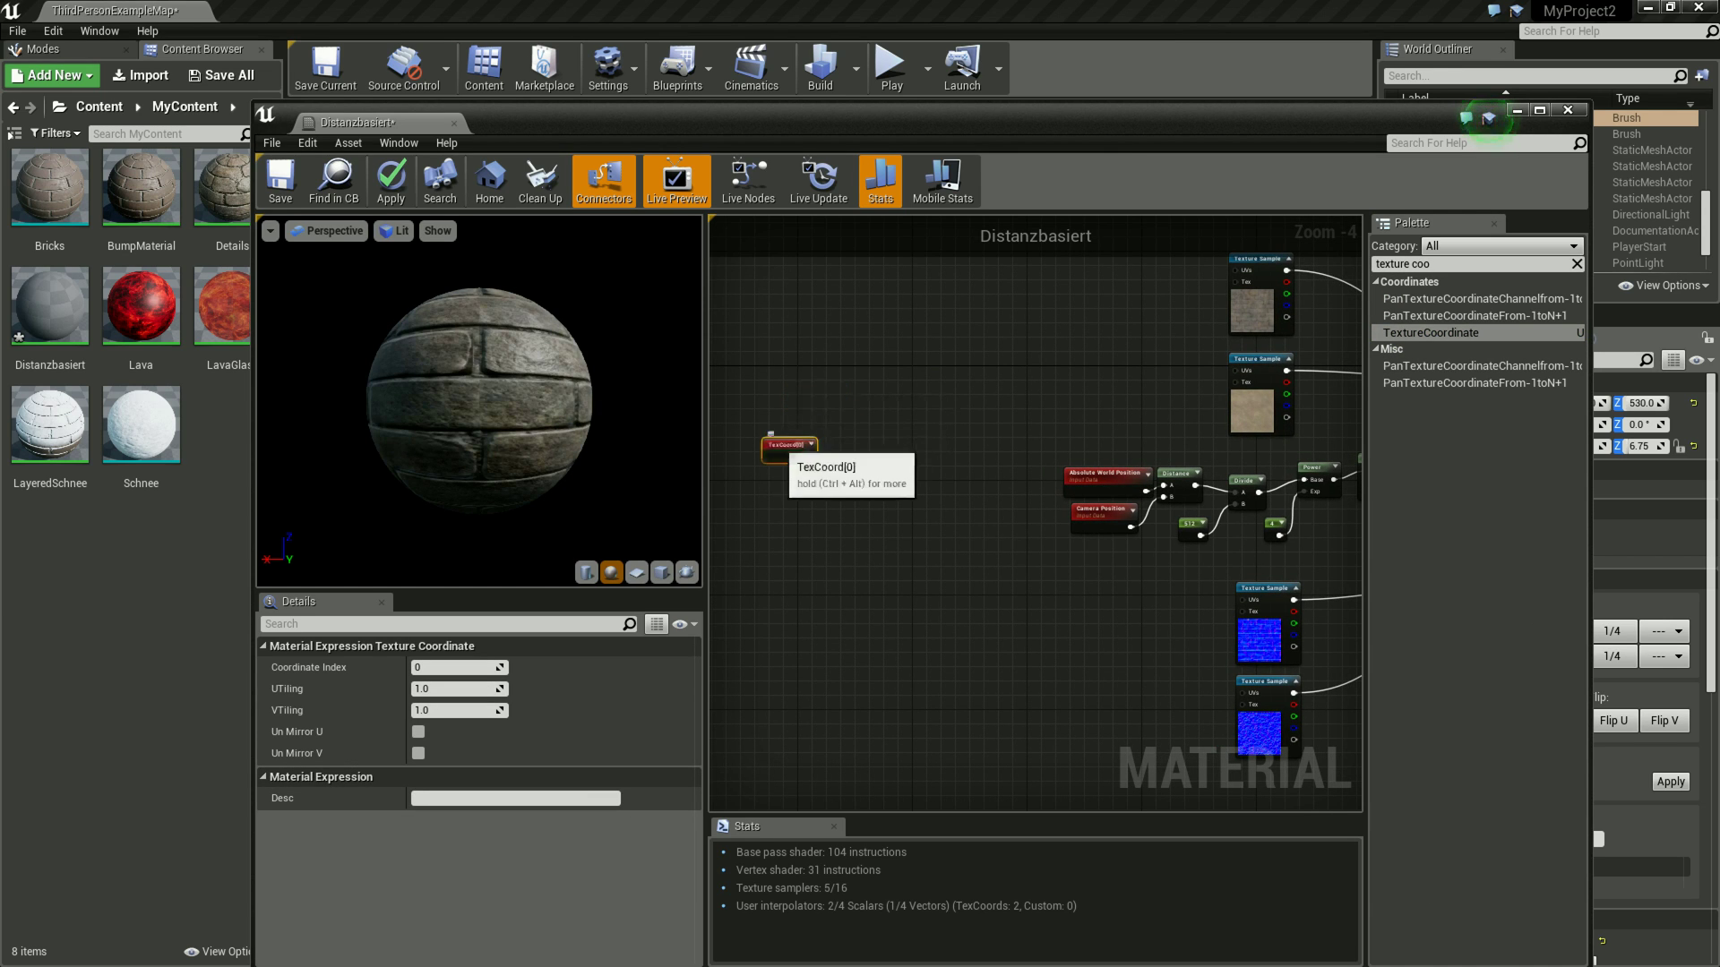
pyautogui.rightClick(852, 381)
pyautogui.click(846, 376)
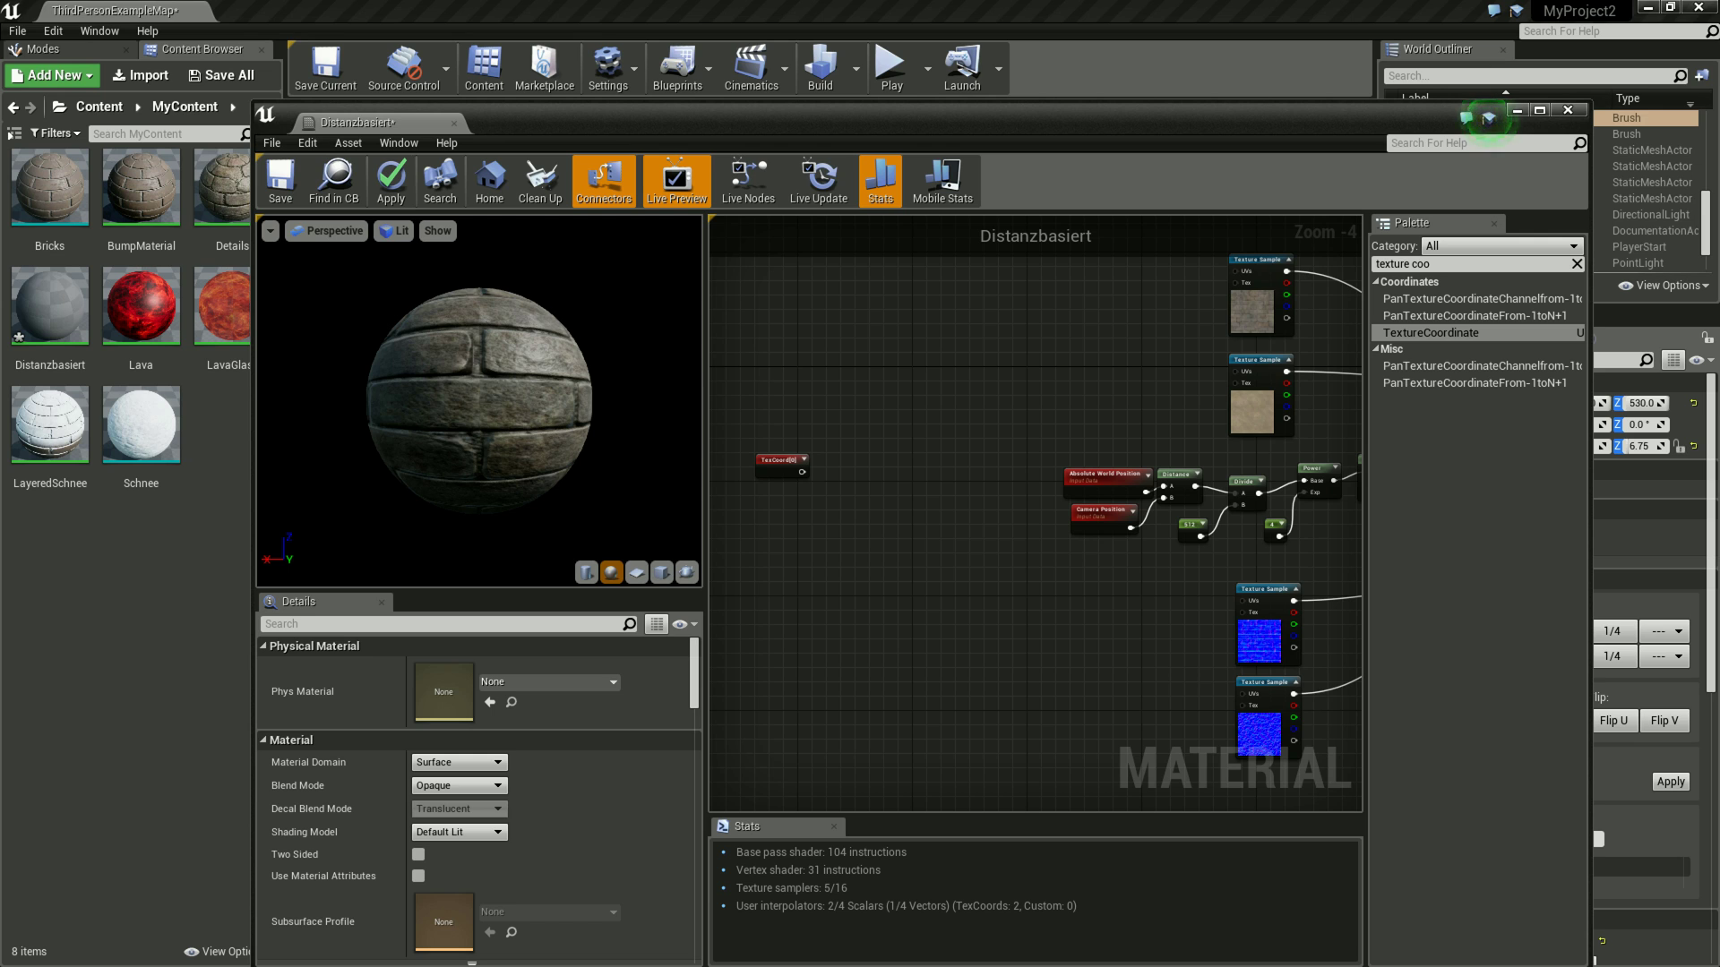
# - Add two Multiply nodes and wire TexCoord into the upper one
pyautogui.click(1488, 117)
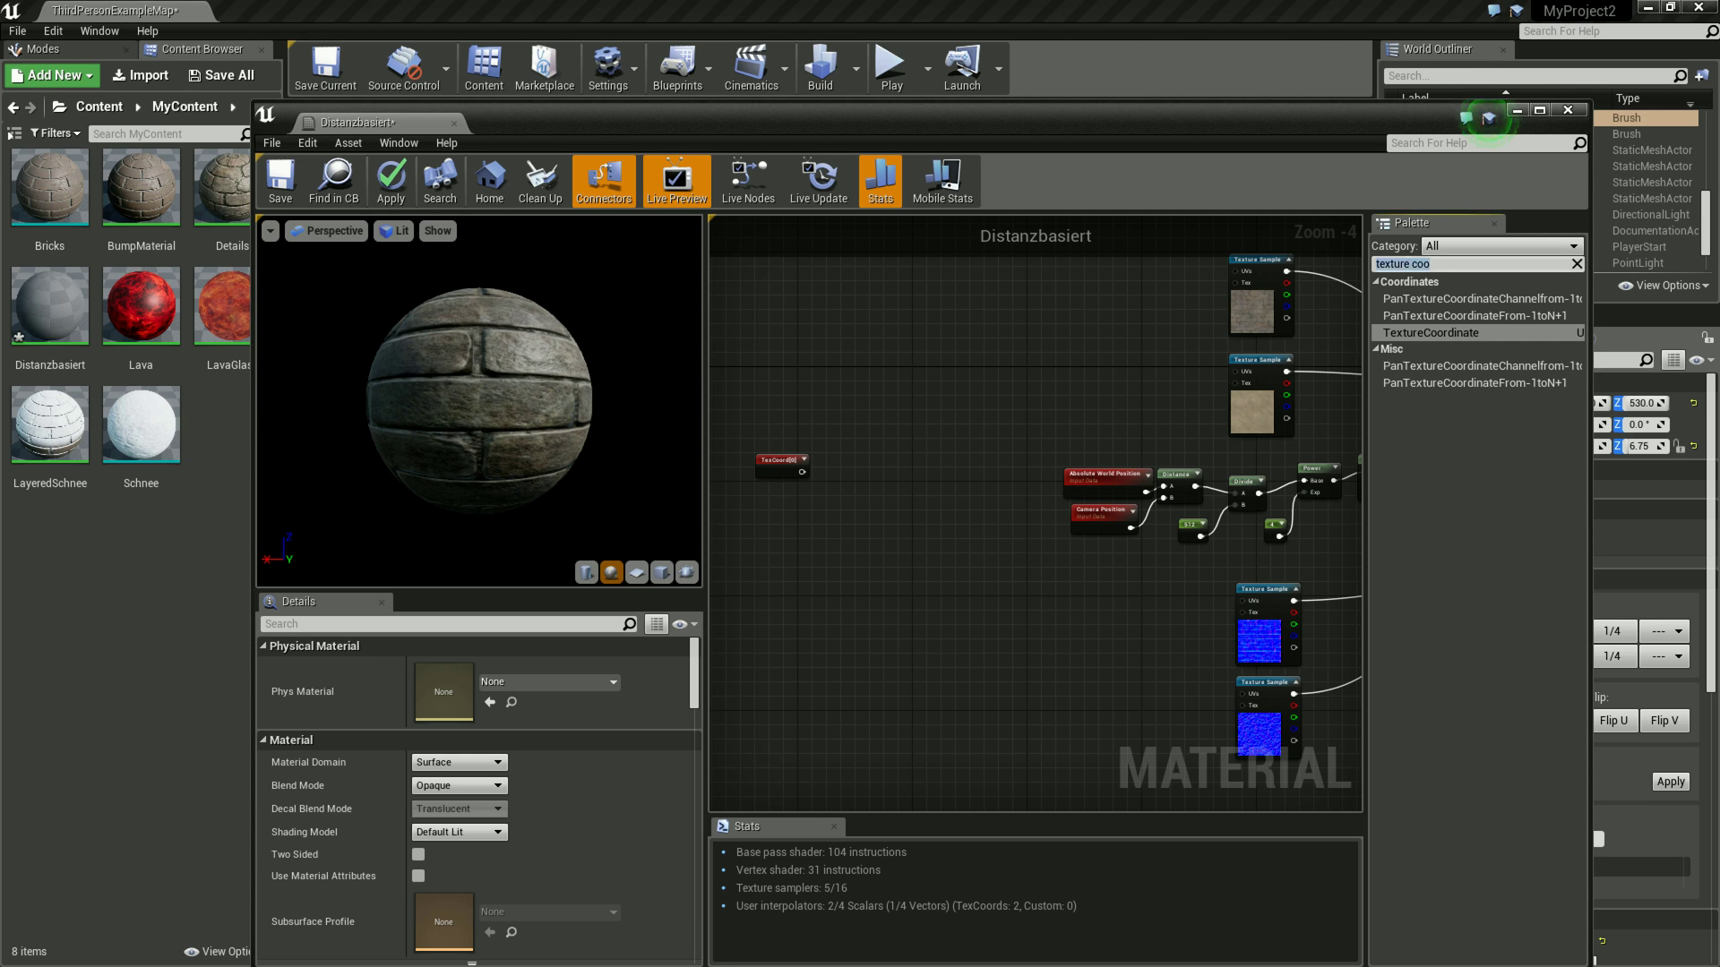
pyautogui.write('mult')
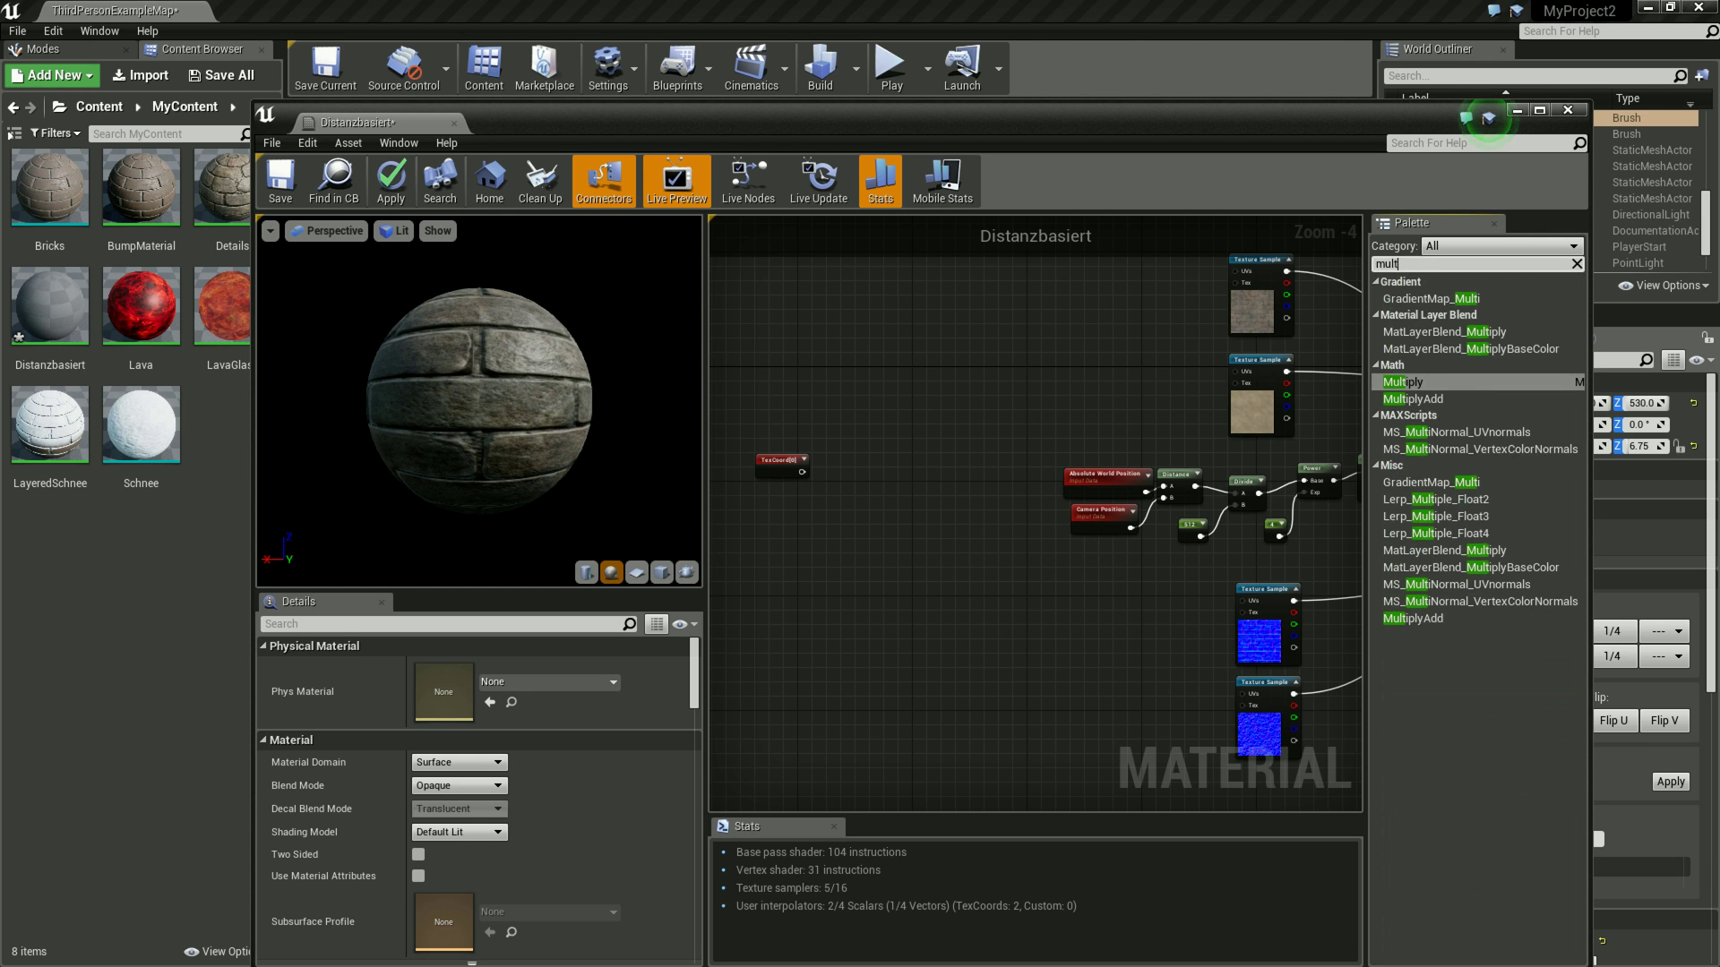
pyautogui.moveTo(1406, 383); pyautogui.dragTo(908, 395)
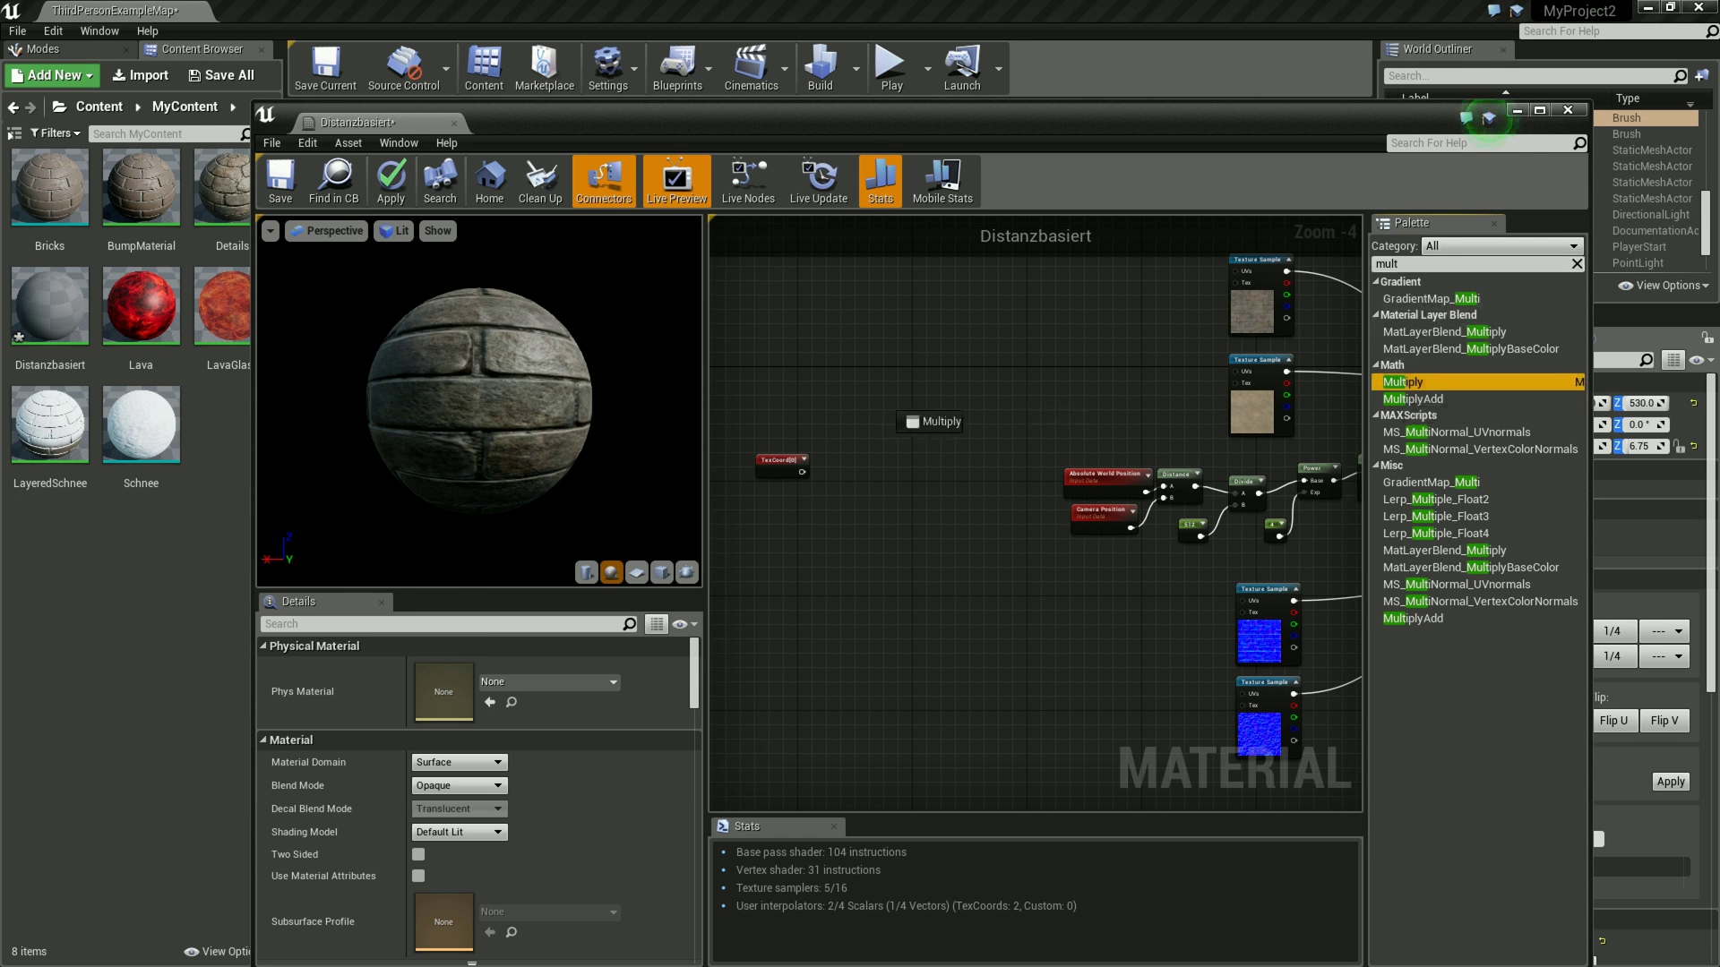
pyautogui.moveTo(904, 384); pyautogui.dragTo(874, 374)
pyautogui.moveTo(1401, 383); pyautogui.dragTo(914, 631)
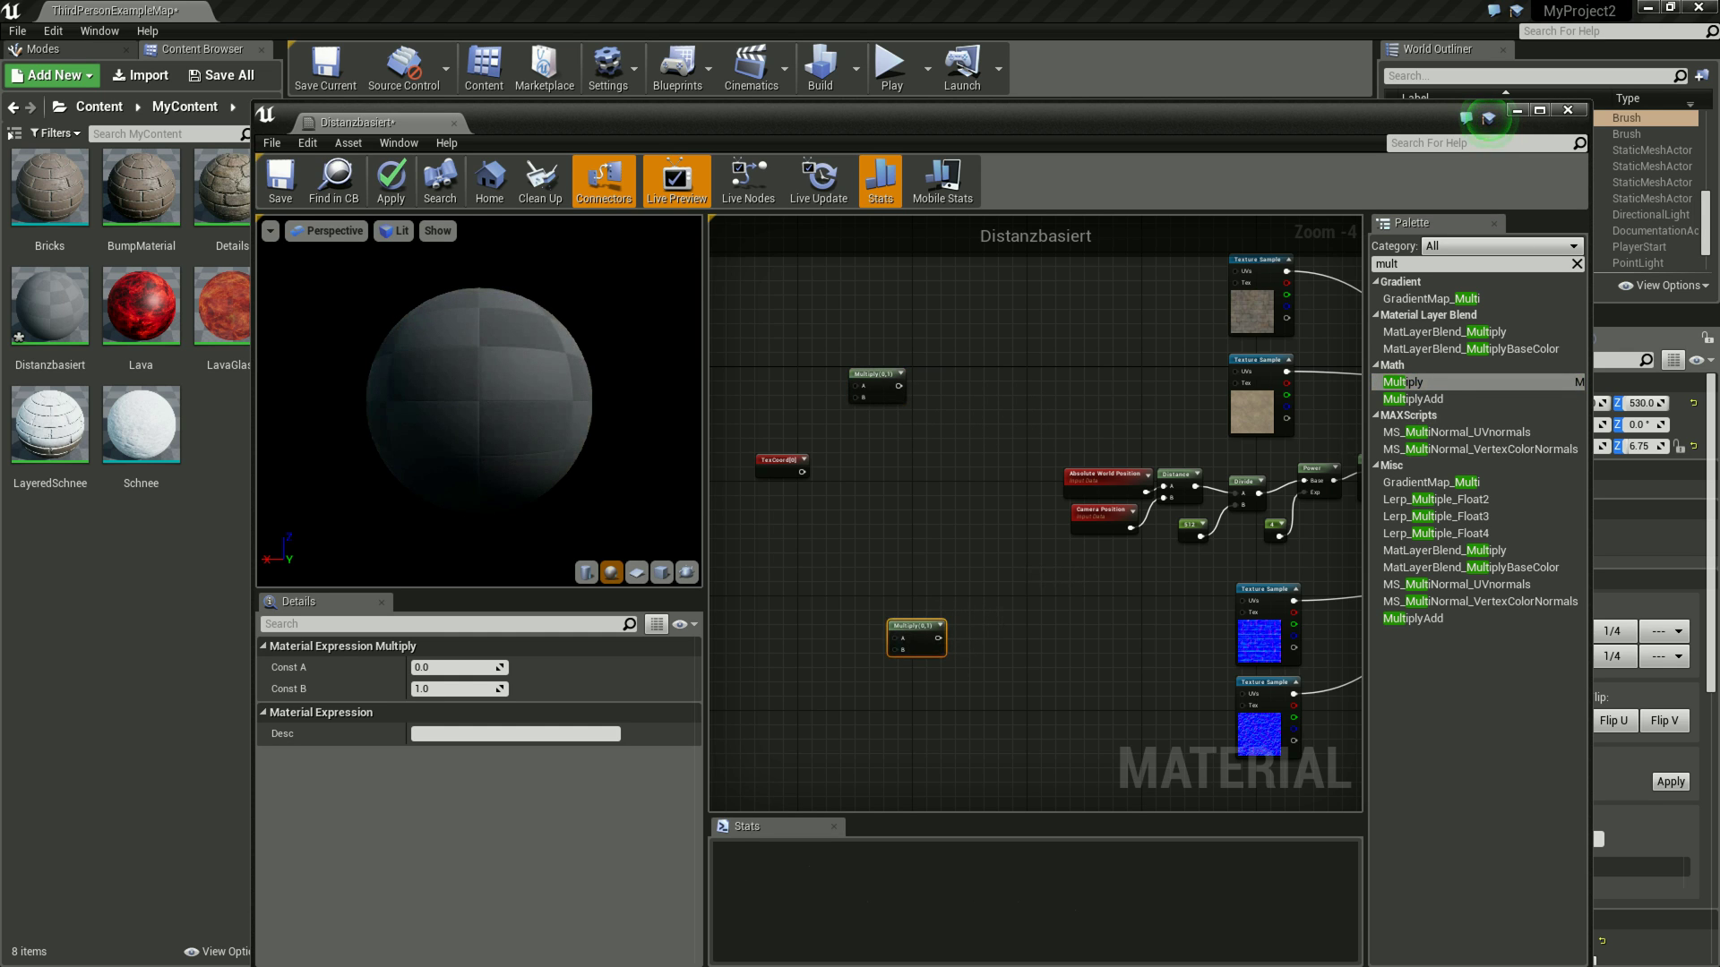
pyautogui.moveTo(802, 472); pyautogui.dragTo(857, 397)
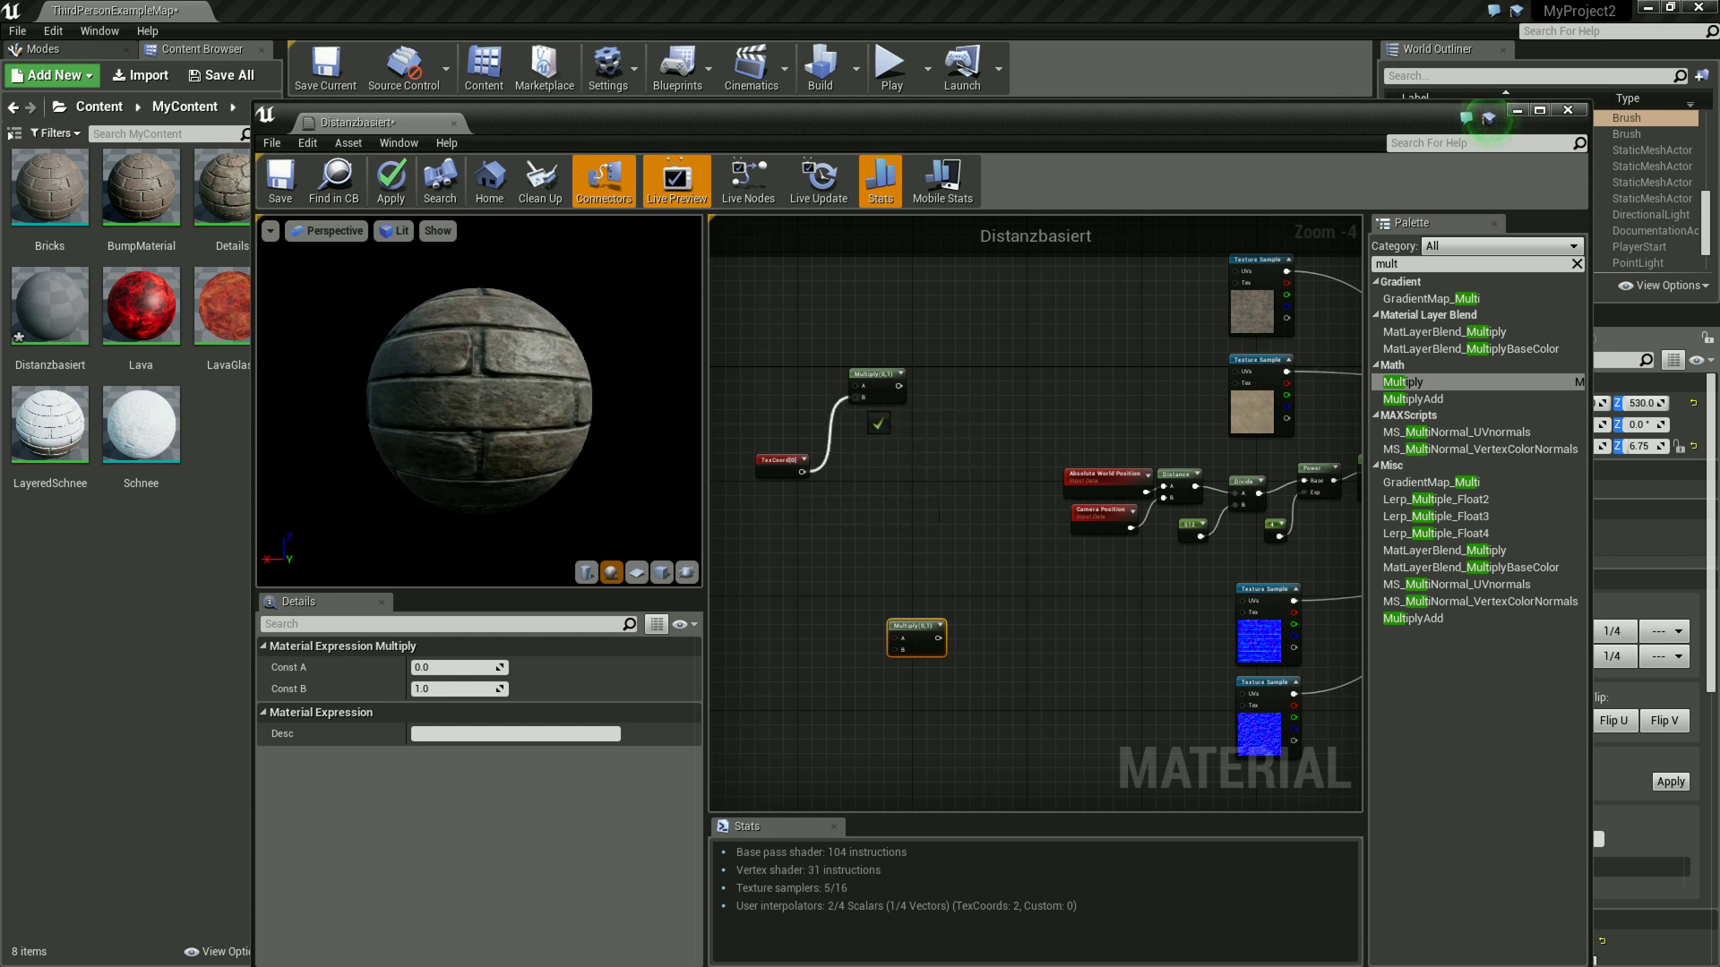
# - Rearrange TexCoord and the upper Multiply, reconnecting TexCoord to its A input
pyautogui.moveTo(799, 466)
pyautogui.mouseDown()
pyautogui.moveTo(773, 451)
pyautogui.moveTo(893, 637)
pyautogui.mouseUp()
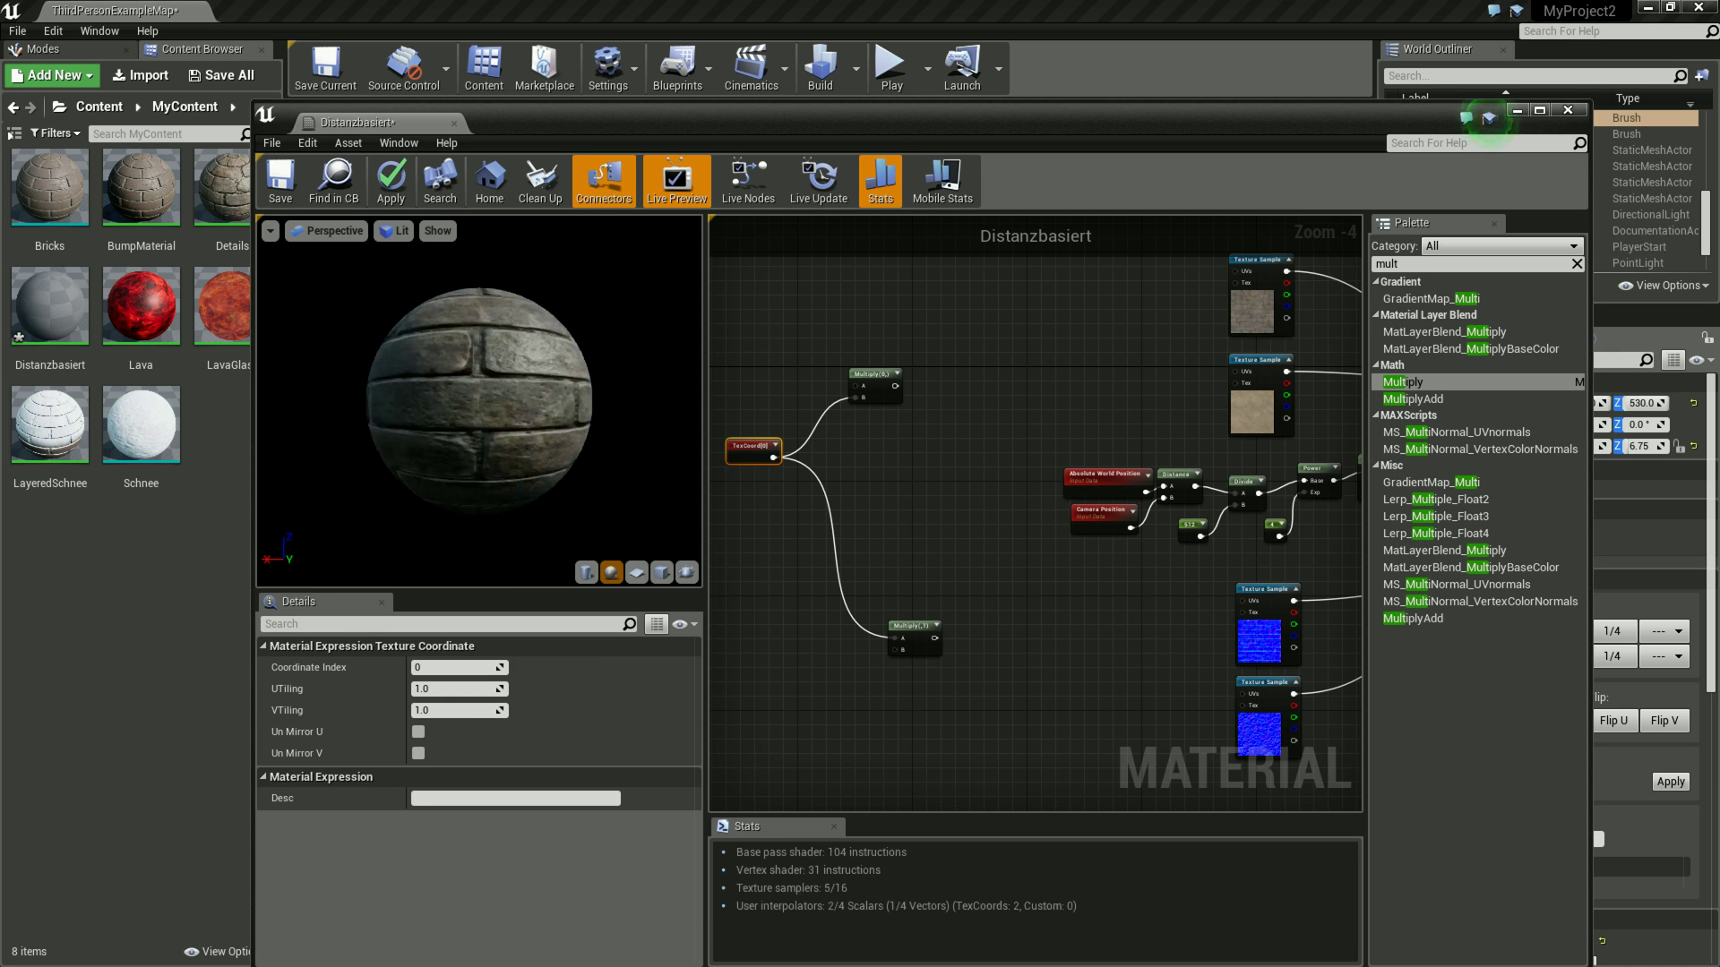
pyautogui.press('Escape')
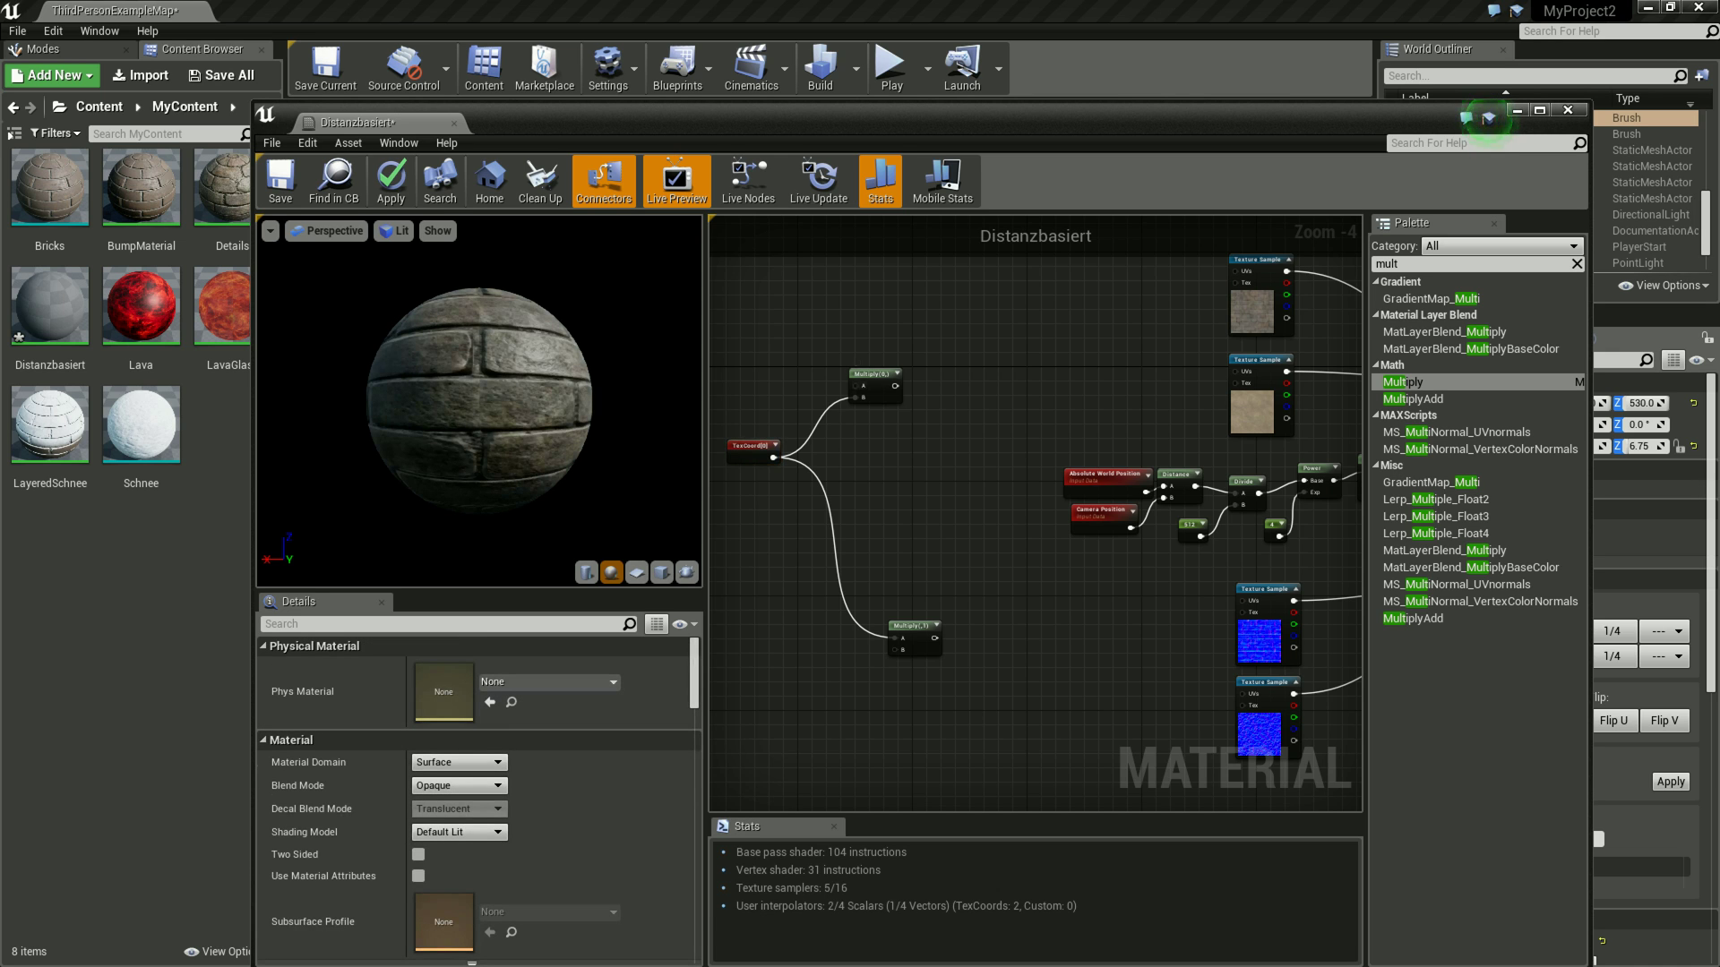
pyautogui.moveTo(907, 477); pyautogui.dragTo(971, 468, button='right')
pyautogui.moveTo(800, 430); pyautogui.dragTo(821, 455)
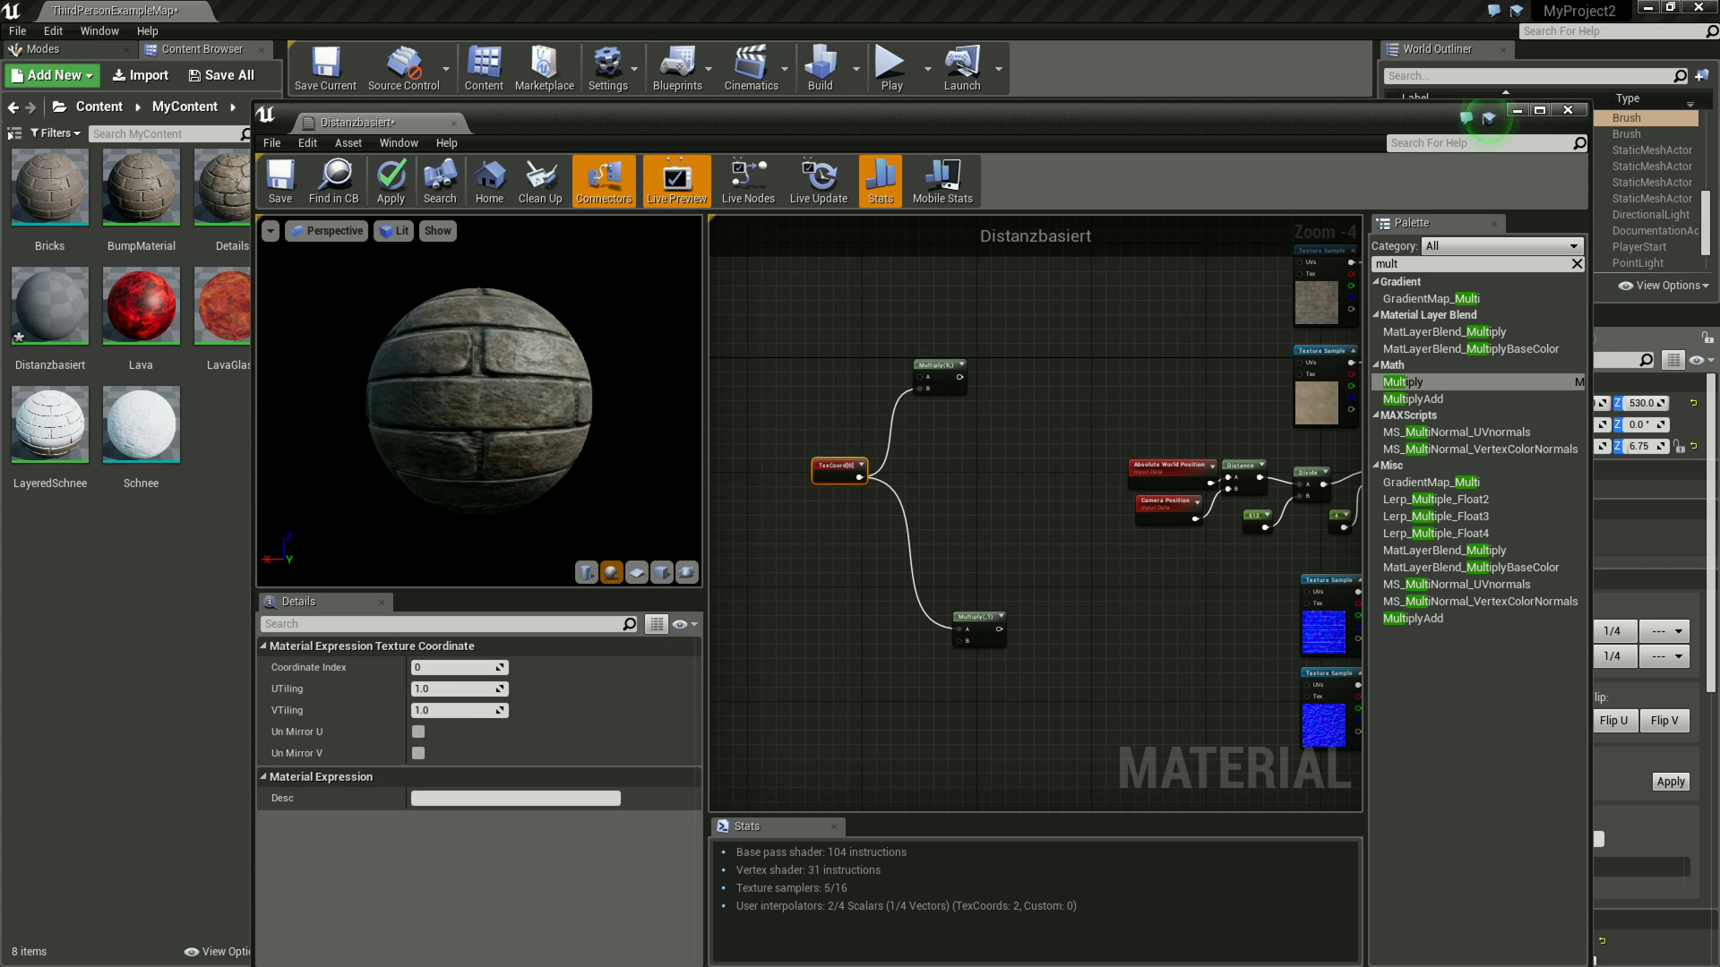
pyautogui.keyDown('alt'); pyautogui.click(919, 377); pyautogui.keyUp('alt')
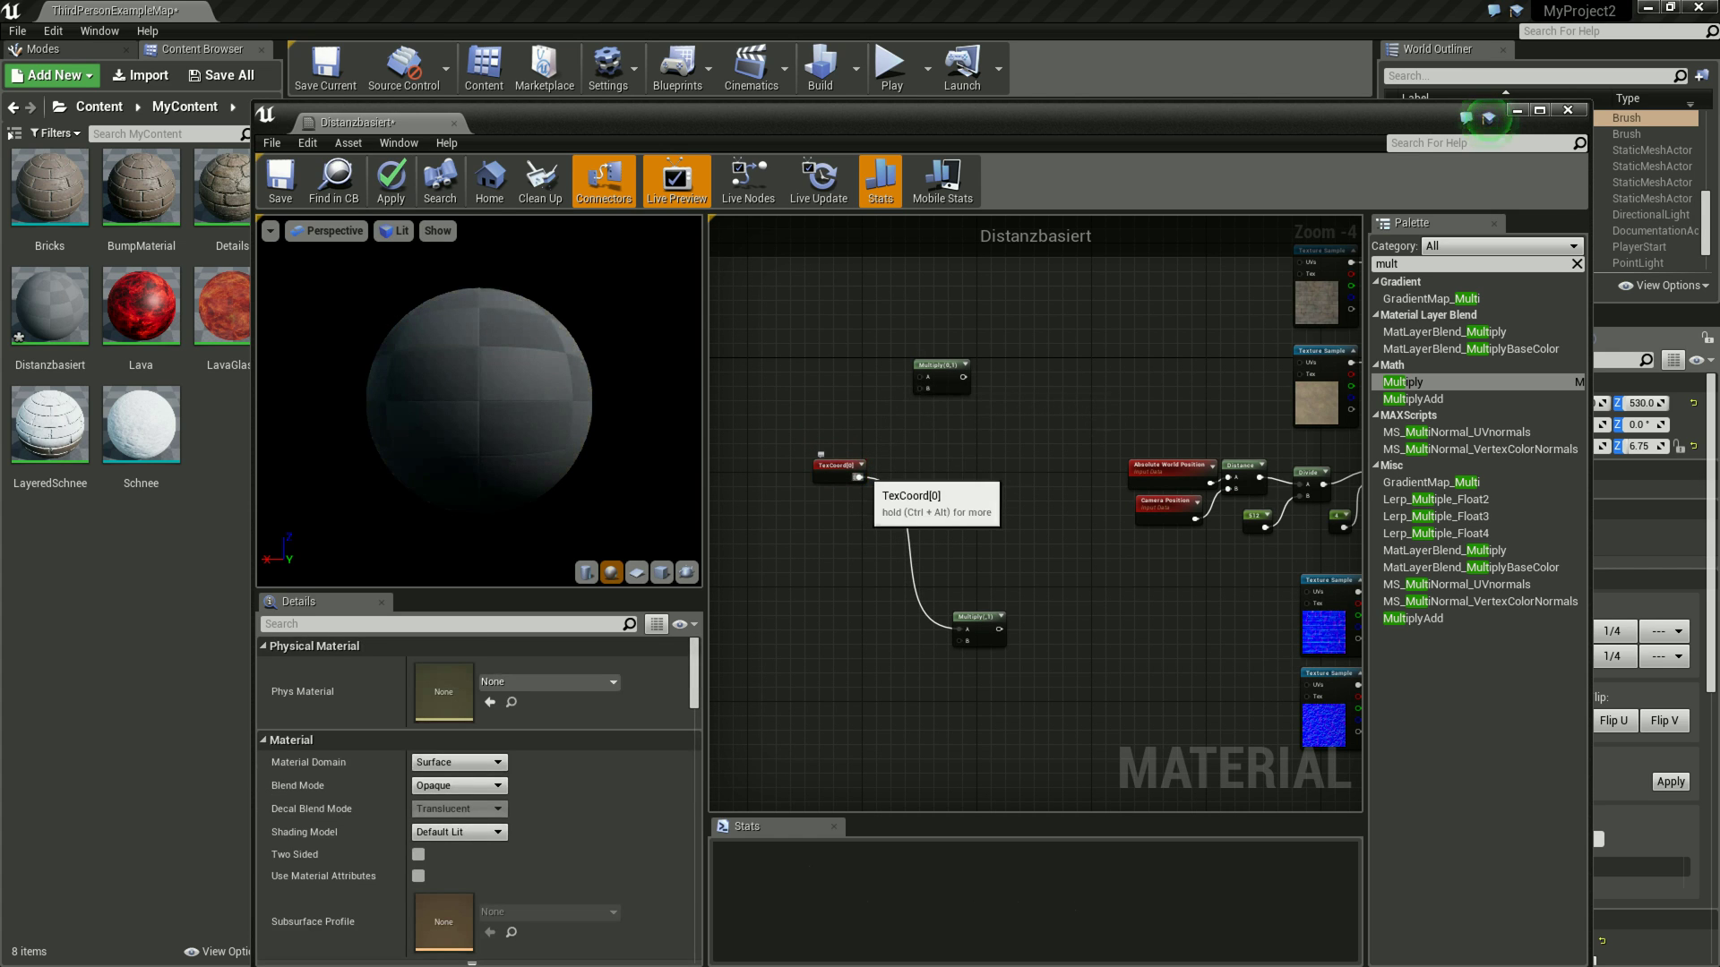
pyautogui.moveTo(860, 477); pyautogui.dragTo(920, 377)
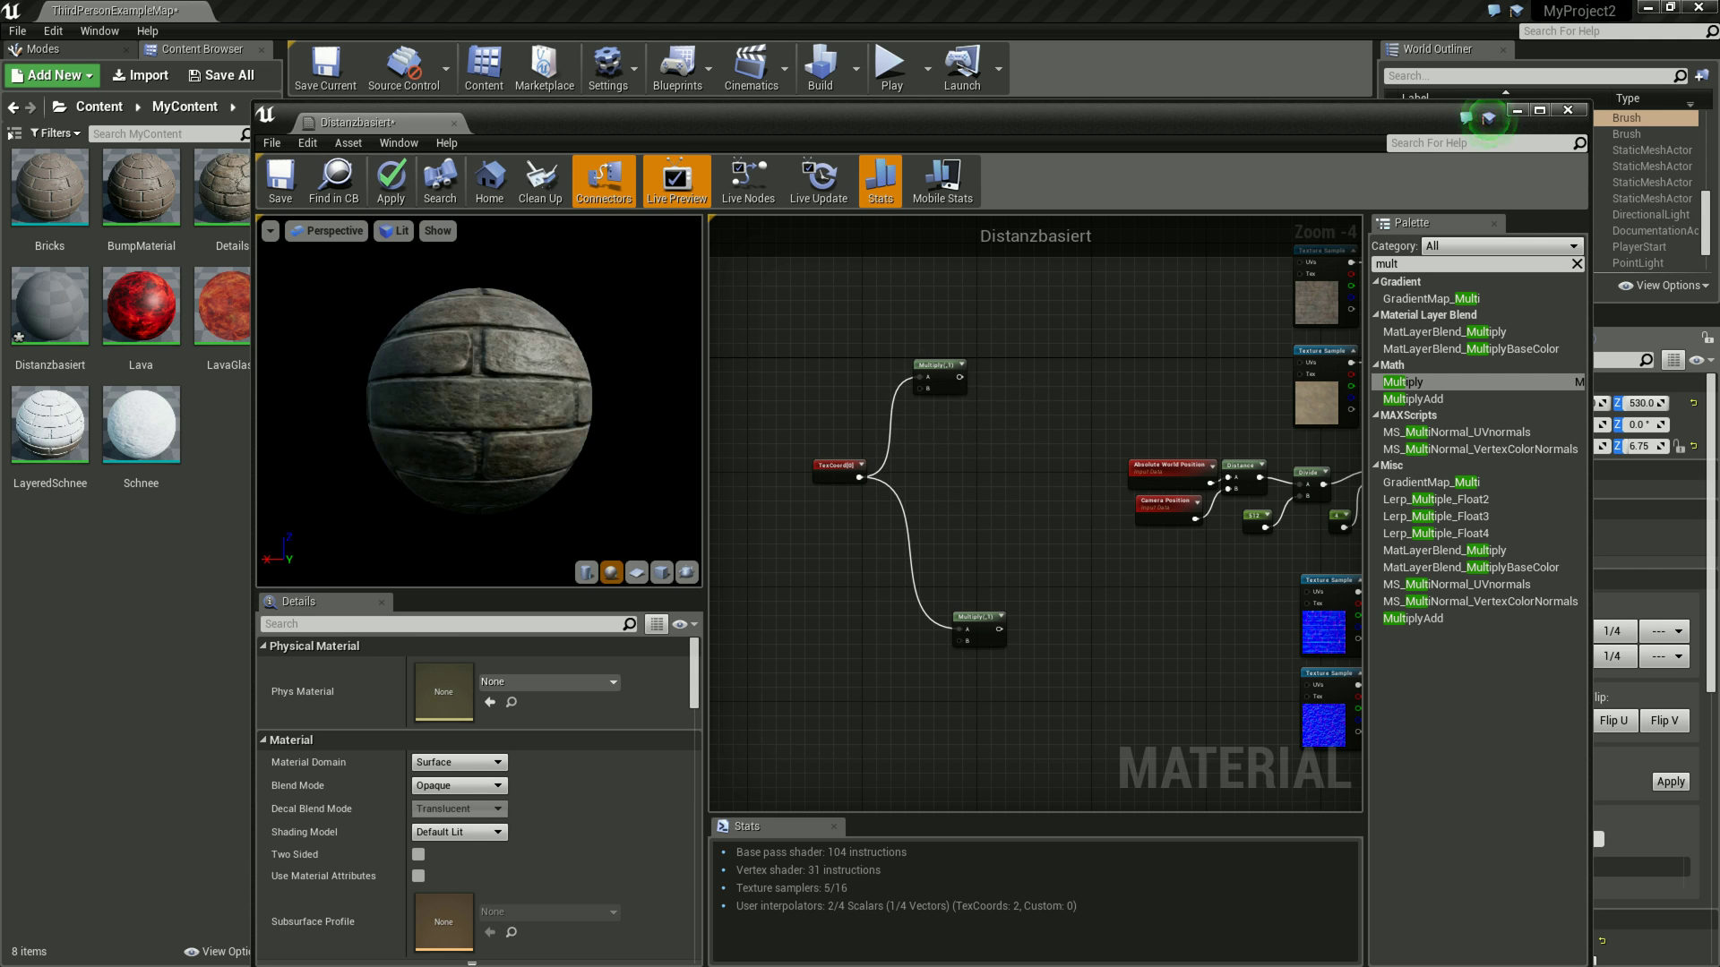
pyautogui.moveTo(923, 363); pyautogui.dragTo(959, 364)
pyautogui.click(956, 354)
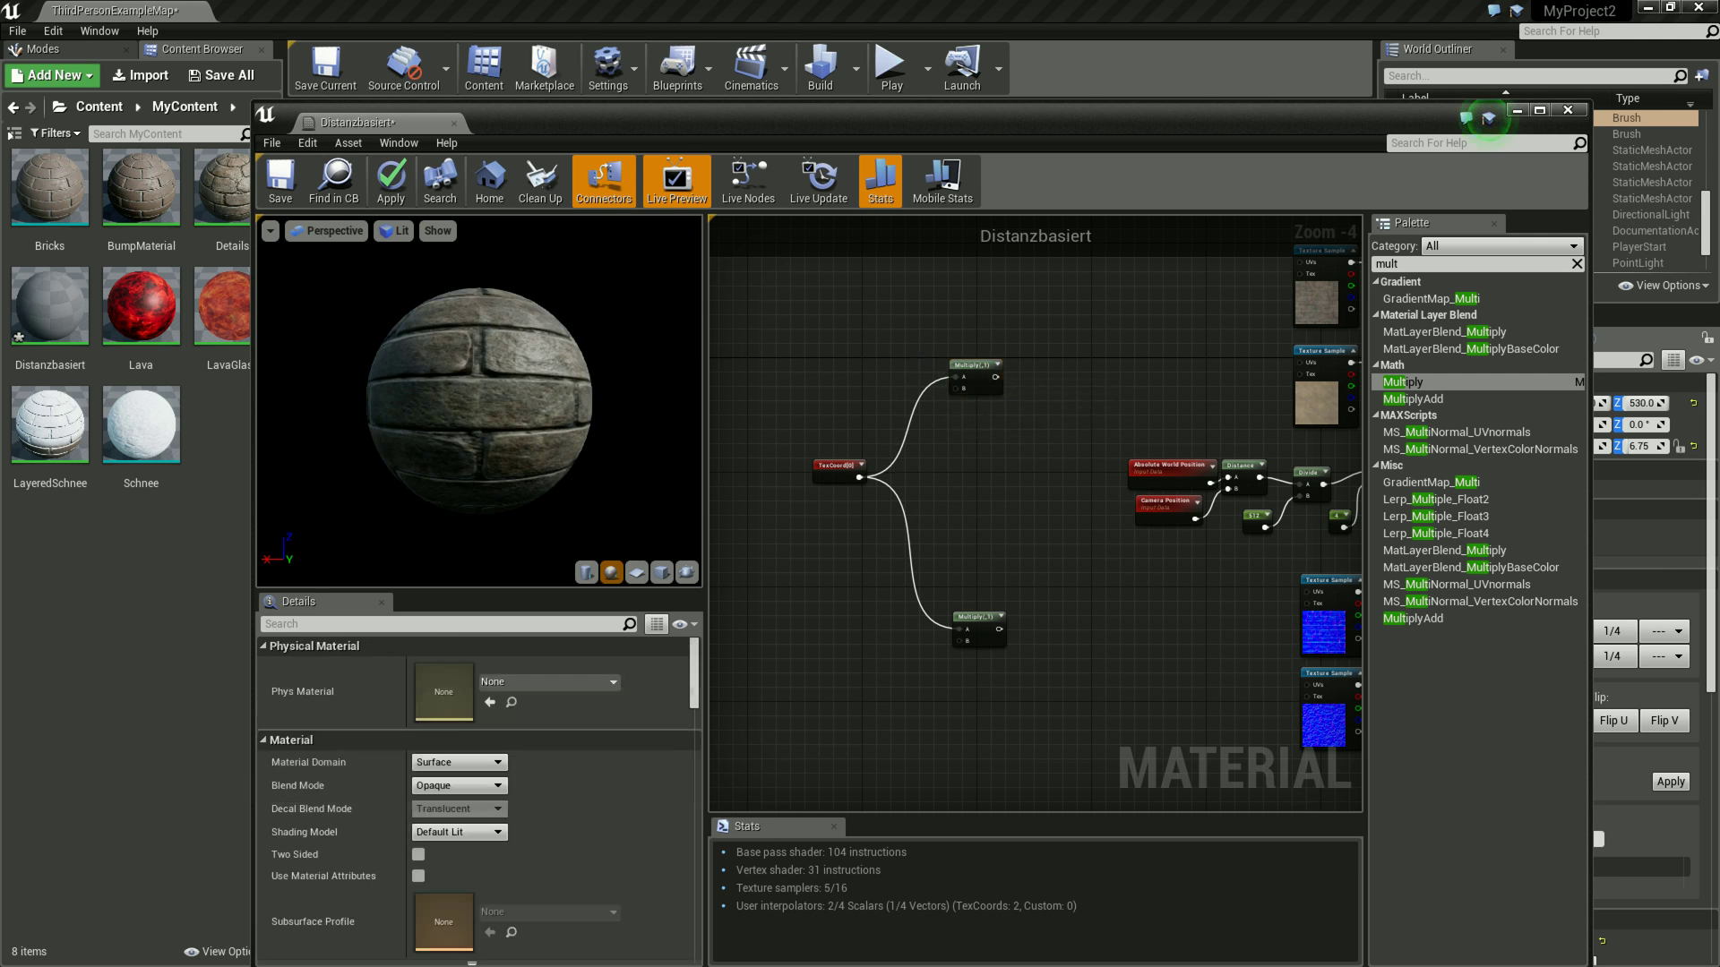
pyautogui.click(1433, 263)
# - Add a Constant of 1 and duplicate it, wiring the copy into the lower Multiply's B input
pyautogui.write('cons')
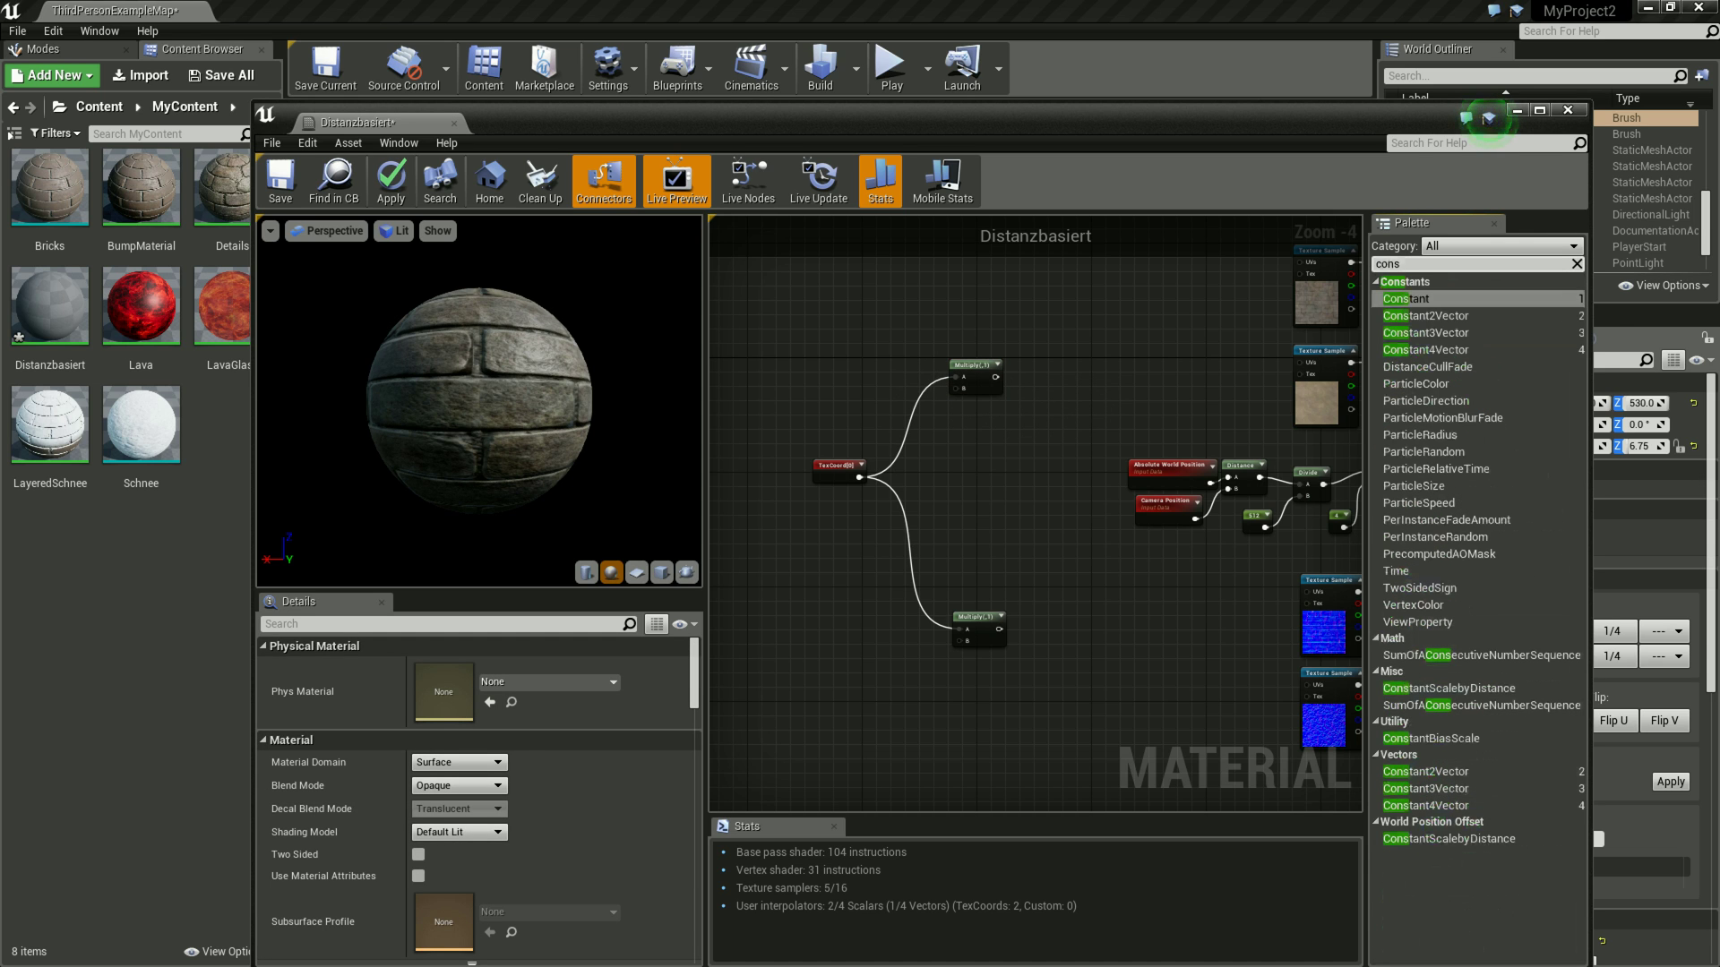
pyautogui.moveTo(1406, 298)
pyautogui.mouseDown()
pyautogui.moveTo(790, 373)
pyautogui.moveTo(816, 358)
pyautogui.moveTo(967, 385)
pyautogui.mouseUp()
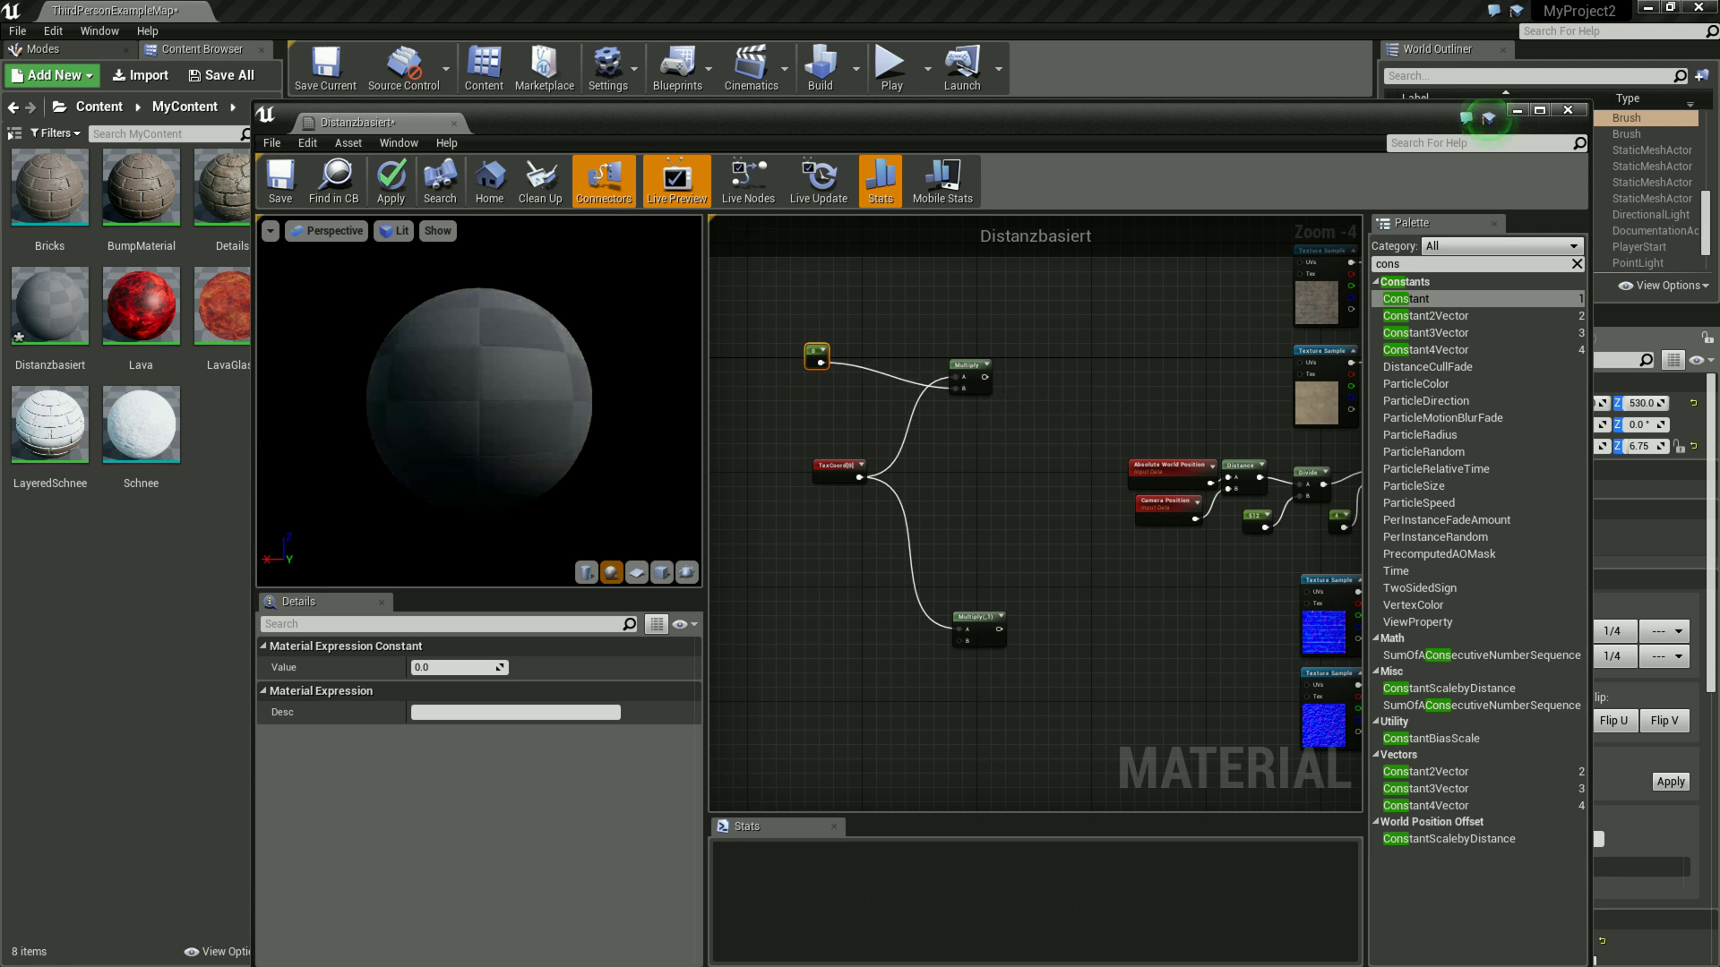
pyautogui.click(457, 667)
pyautogui.write('1')
pyautogui.press('Return')
pyautogui.click(457, 667)
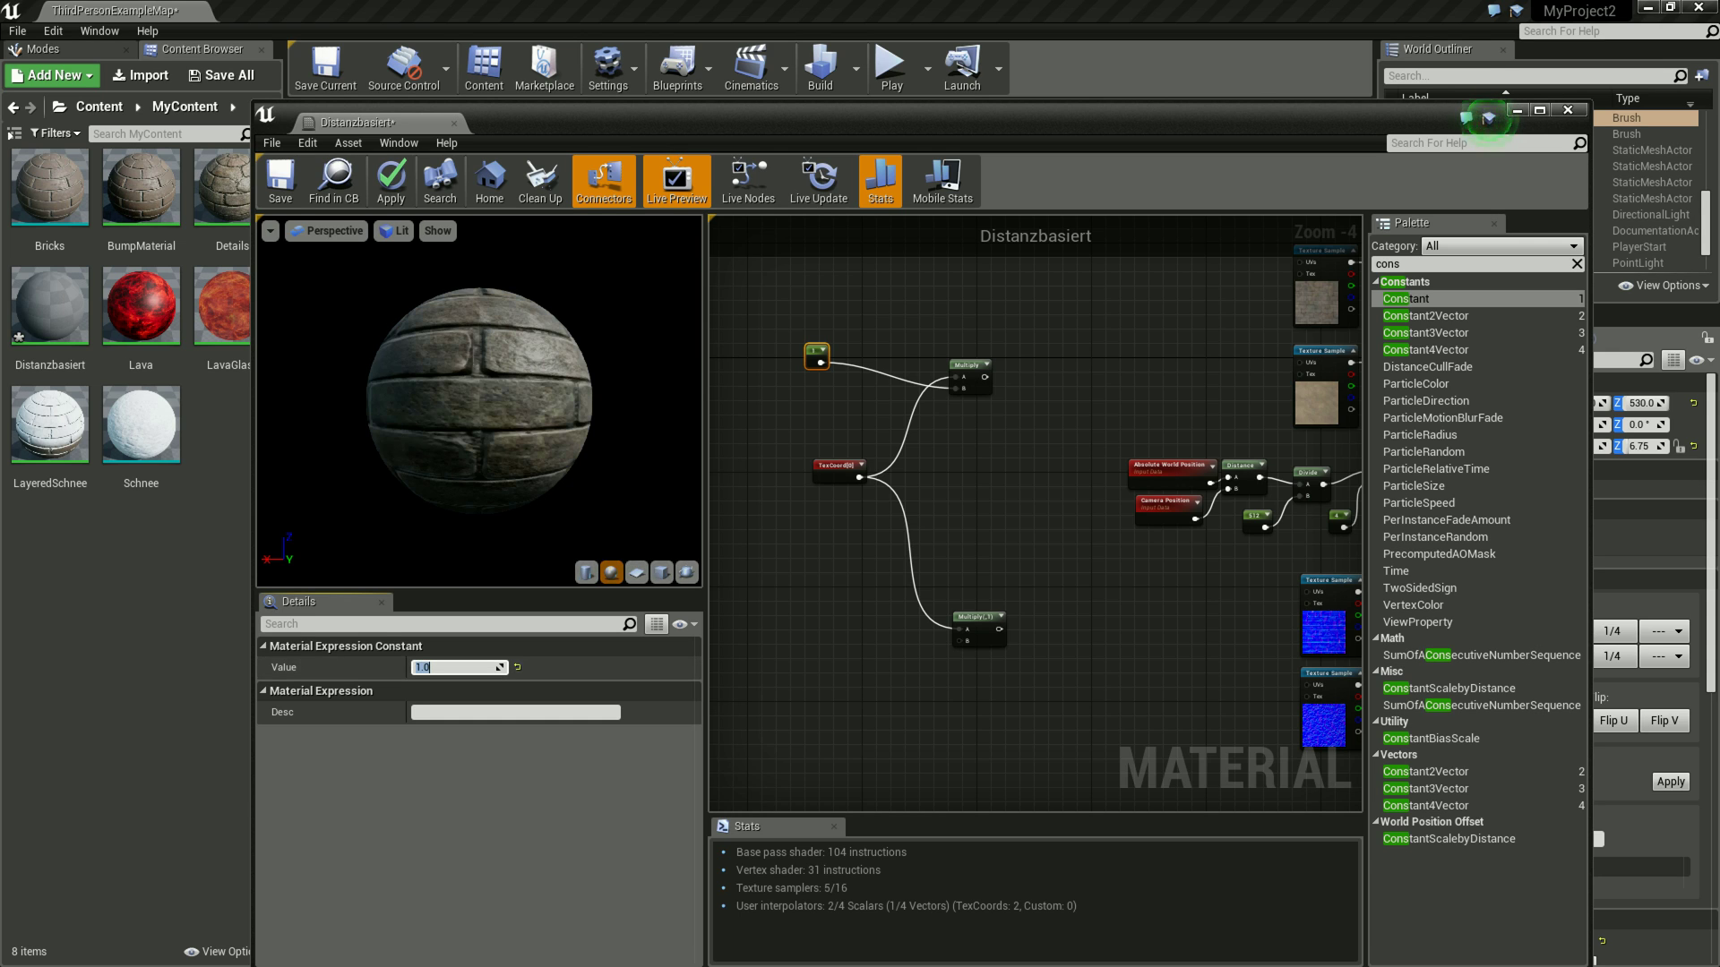
pyautogui.hotkey('ctrl', 'w')
pyautogui.moveTo(845, 378)
pyautogui.mouseDown()
pyautogui.moveTo(839, 621)
pyautogui.moveTo(958, 632)
pyautogui.mouseUp()
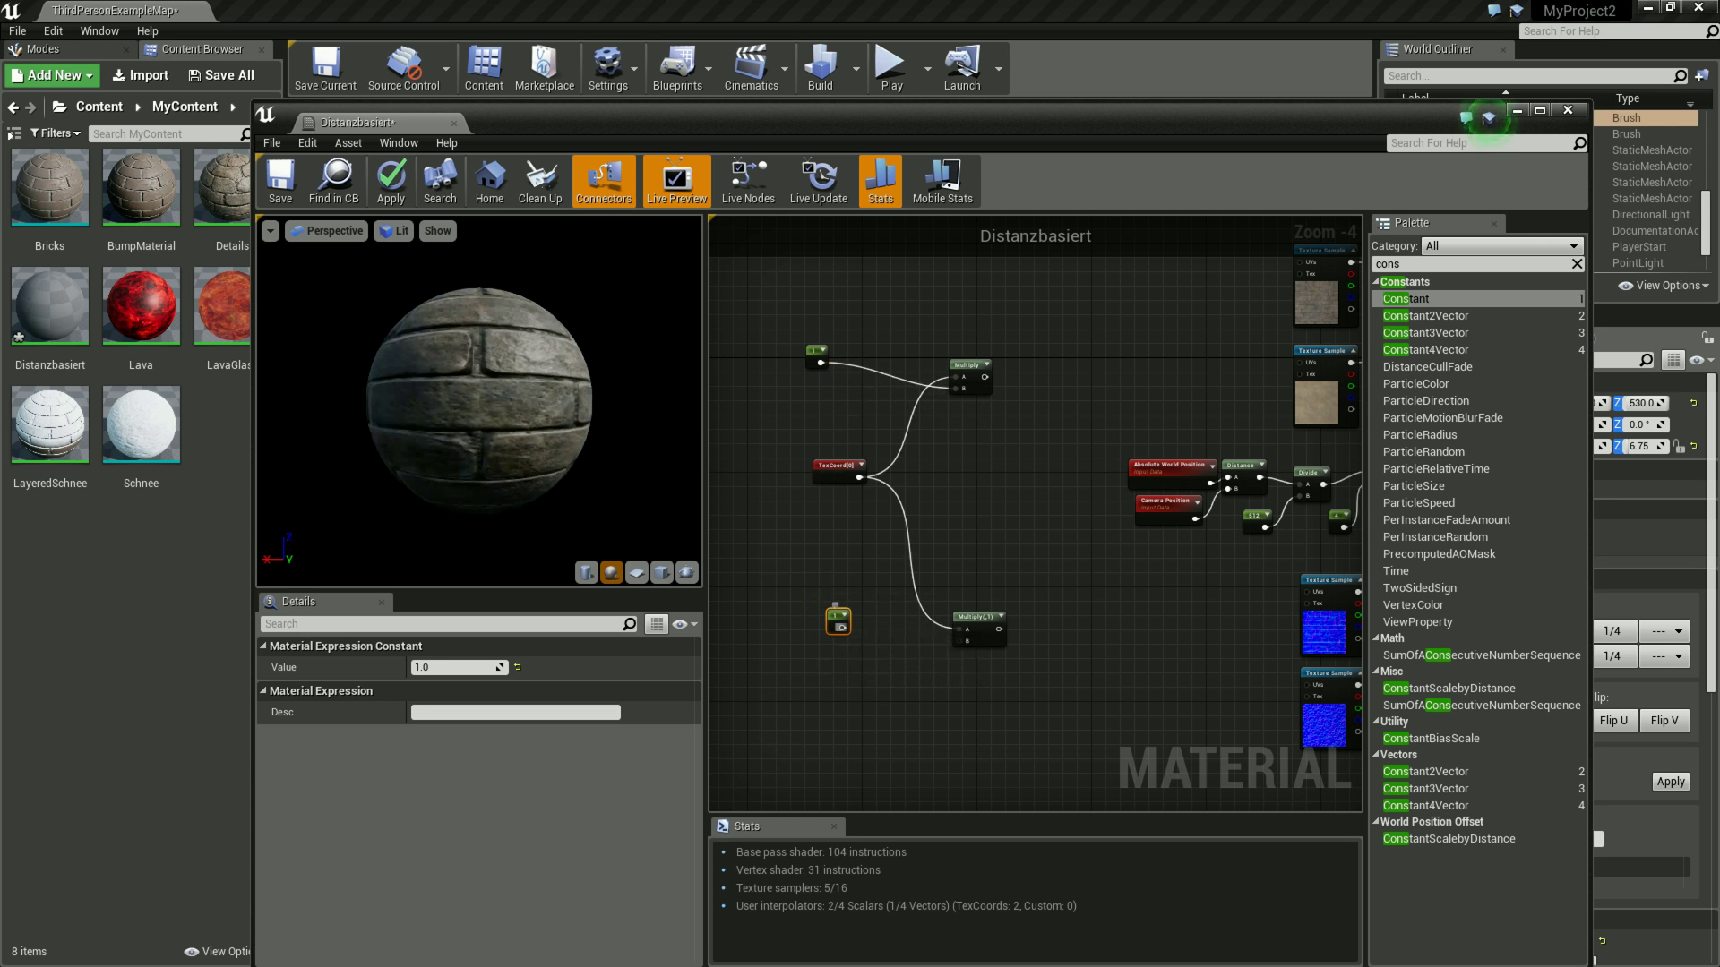
pyautogui.moveTo(989, 652); pyautogui.dragTo(964, 640)
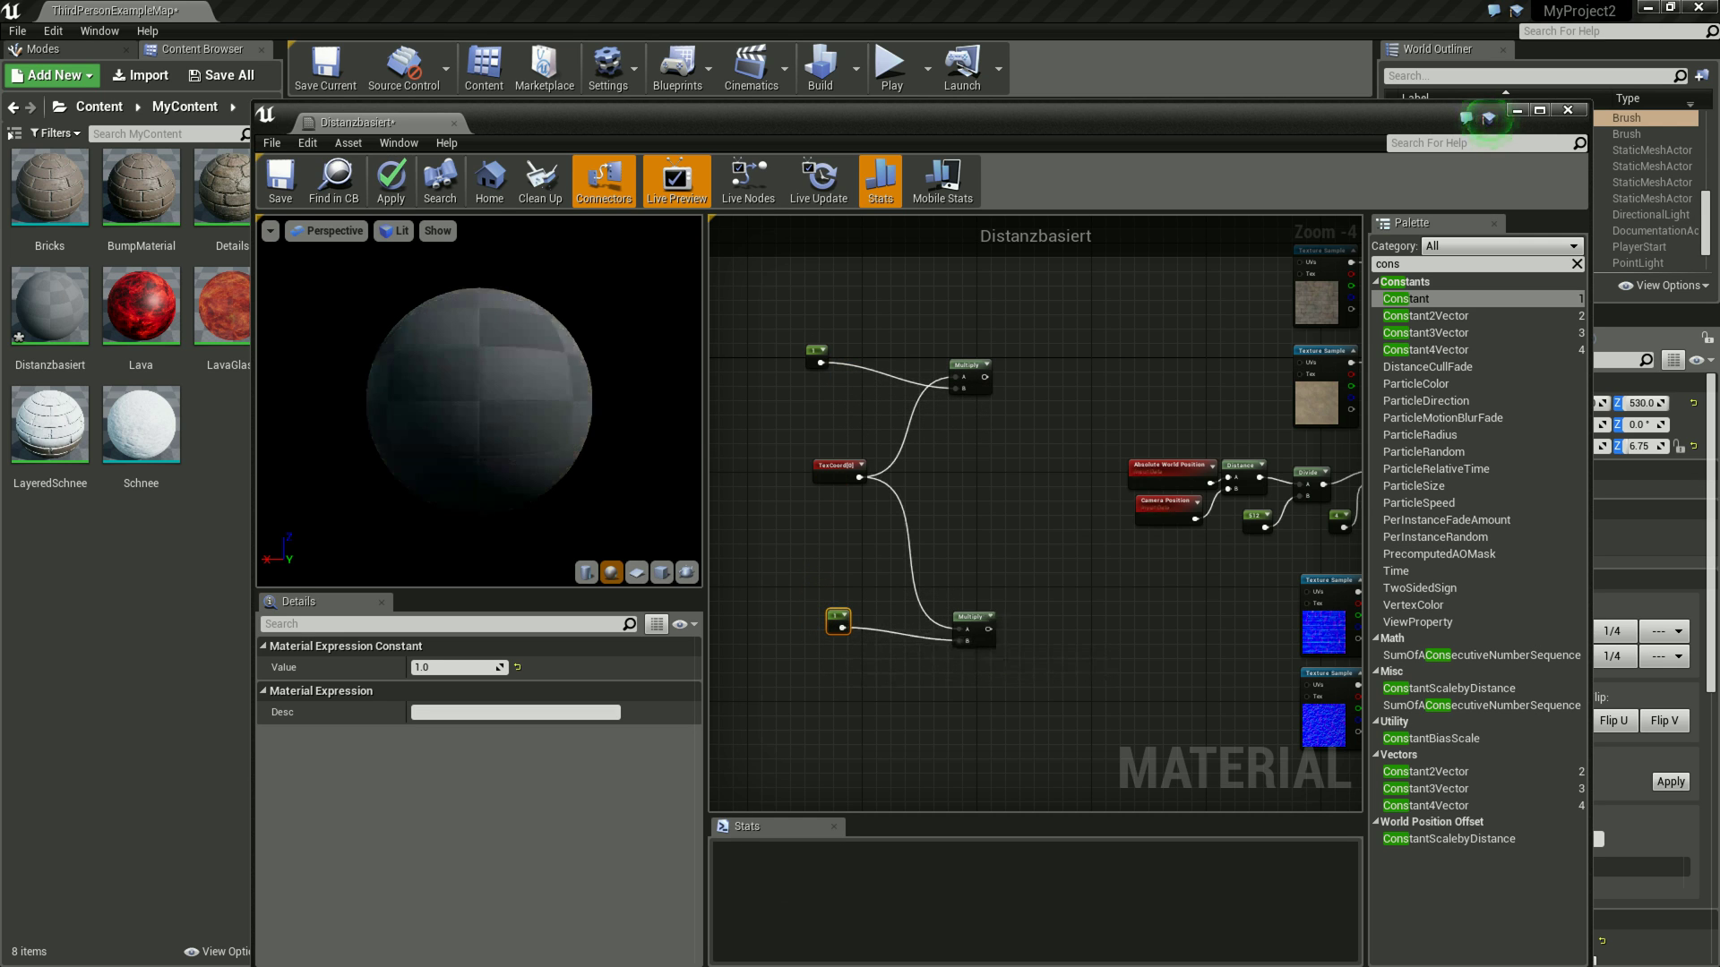
# - Set the lower Constant to 4 and wire the tiling into the upper blue sample's UVs
pyautogui.scroll(4, 880, 598)
pyautogui.moveTo(967, 535)
pyautogui.mouseDown(button='right')
pyautogui.moveTo(1056, 535)
pyautogui.moveTo(1064, 698)
pyautogui.mouseUp(button='right')
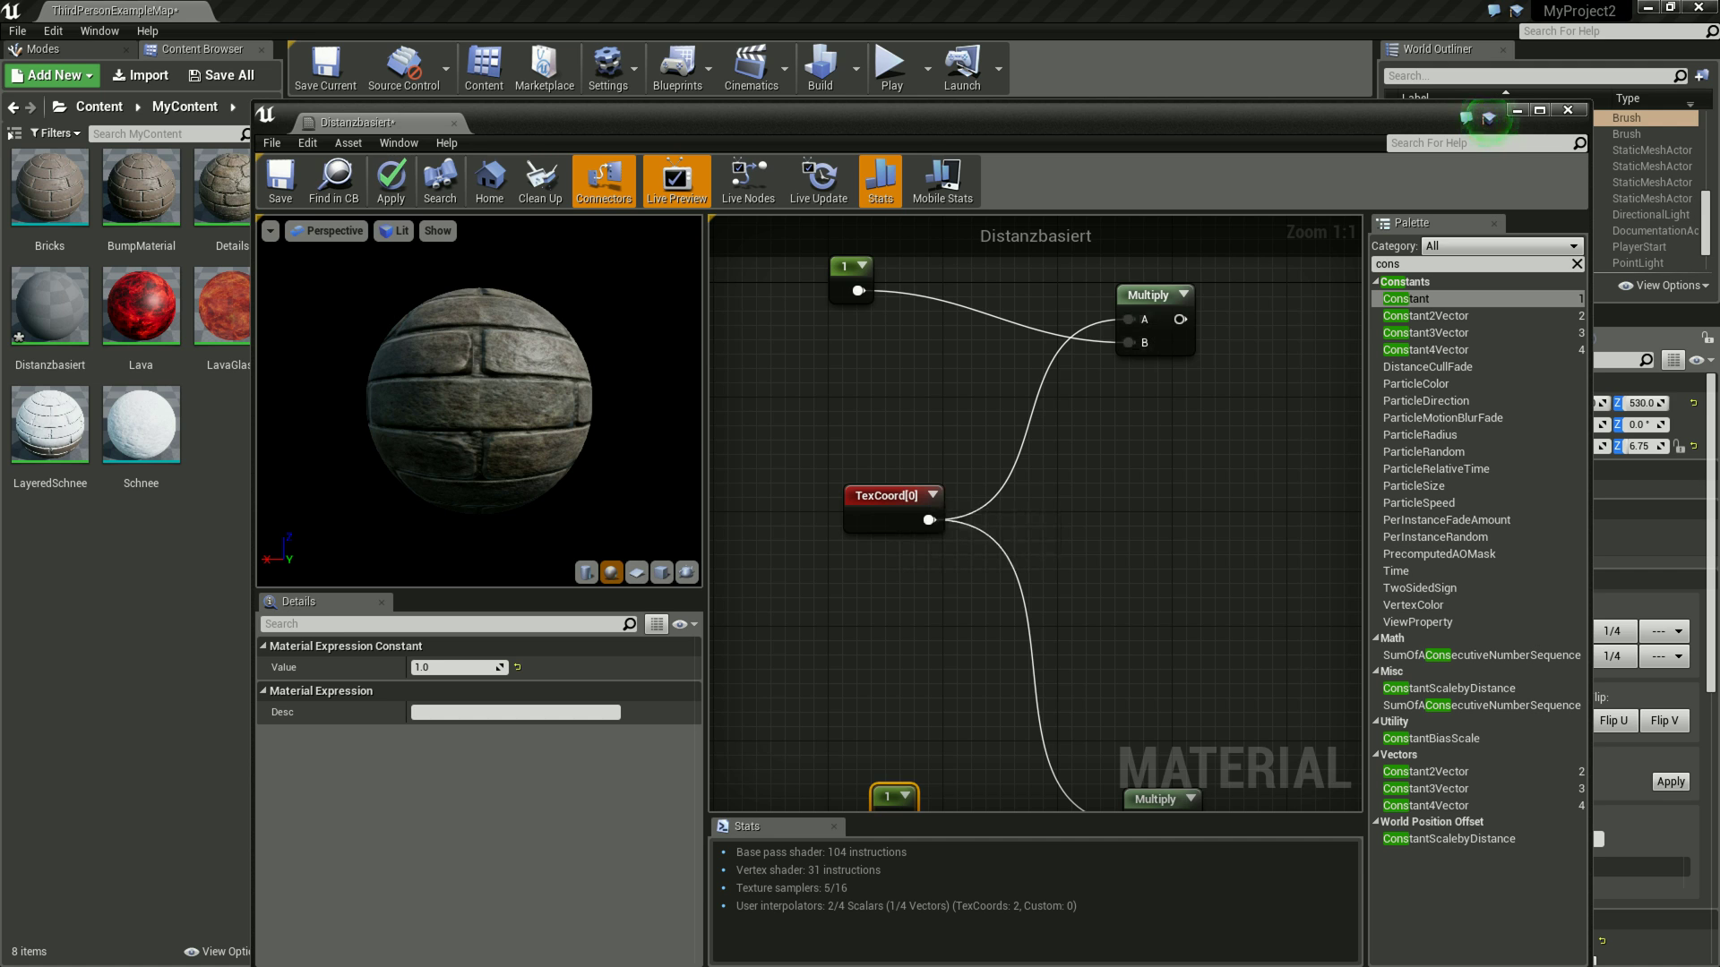
pyautogui.moveTo(985, 502); pyautogui.dragTo(861, 309, button='right')
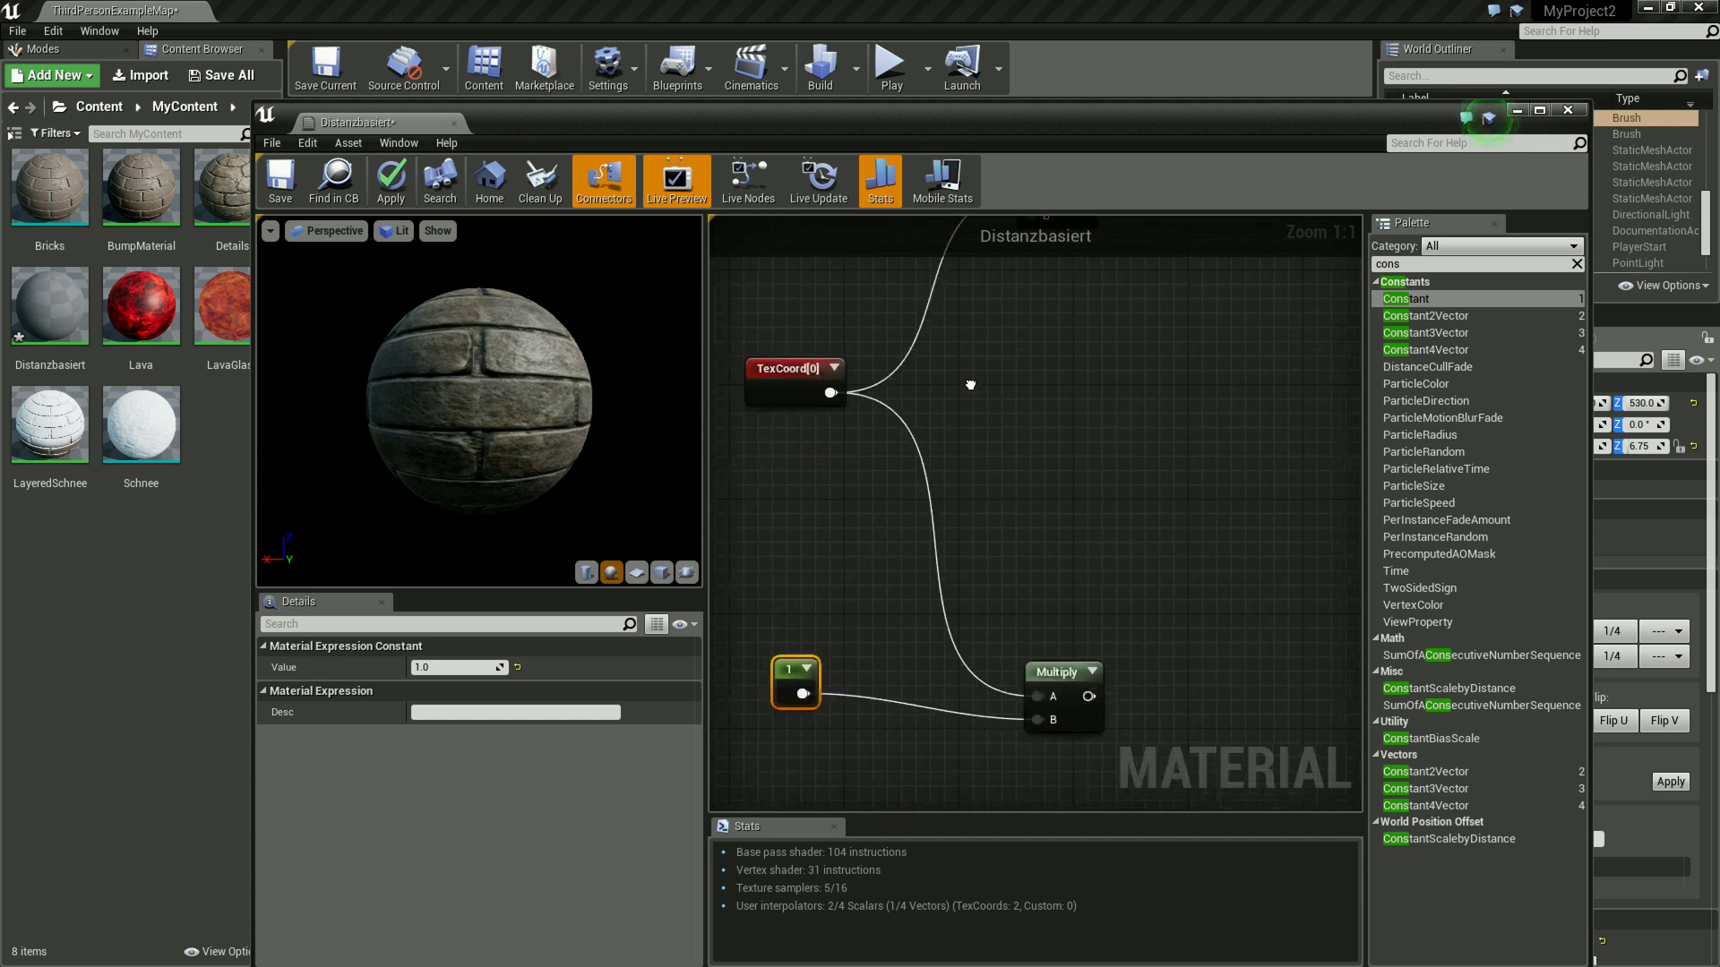
pyautogui.click(452, 667)
pyautogui.write('4')
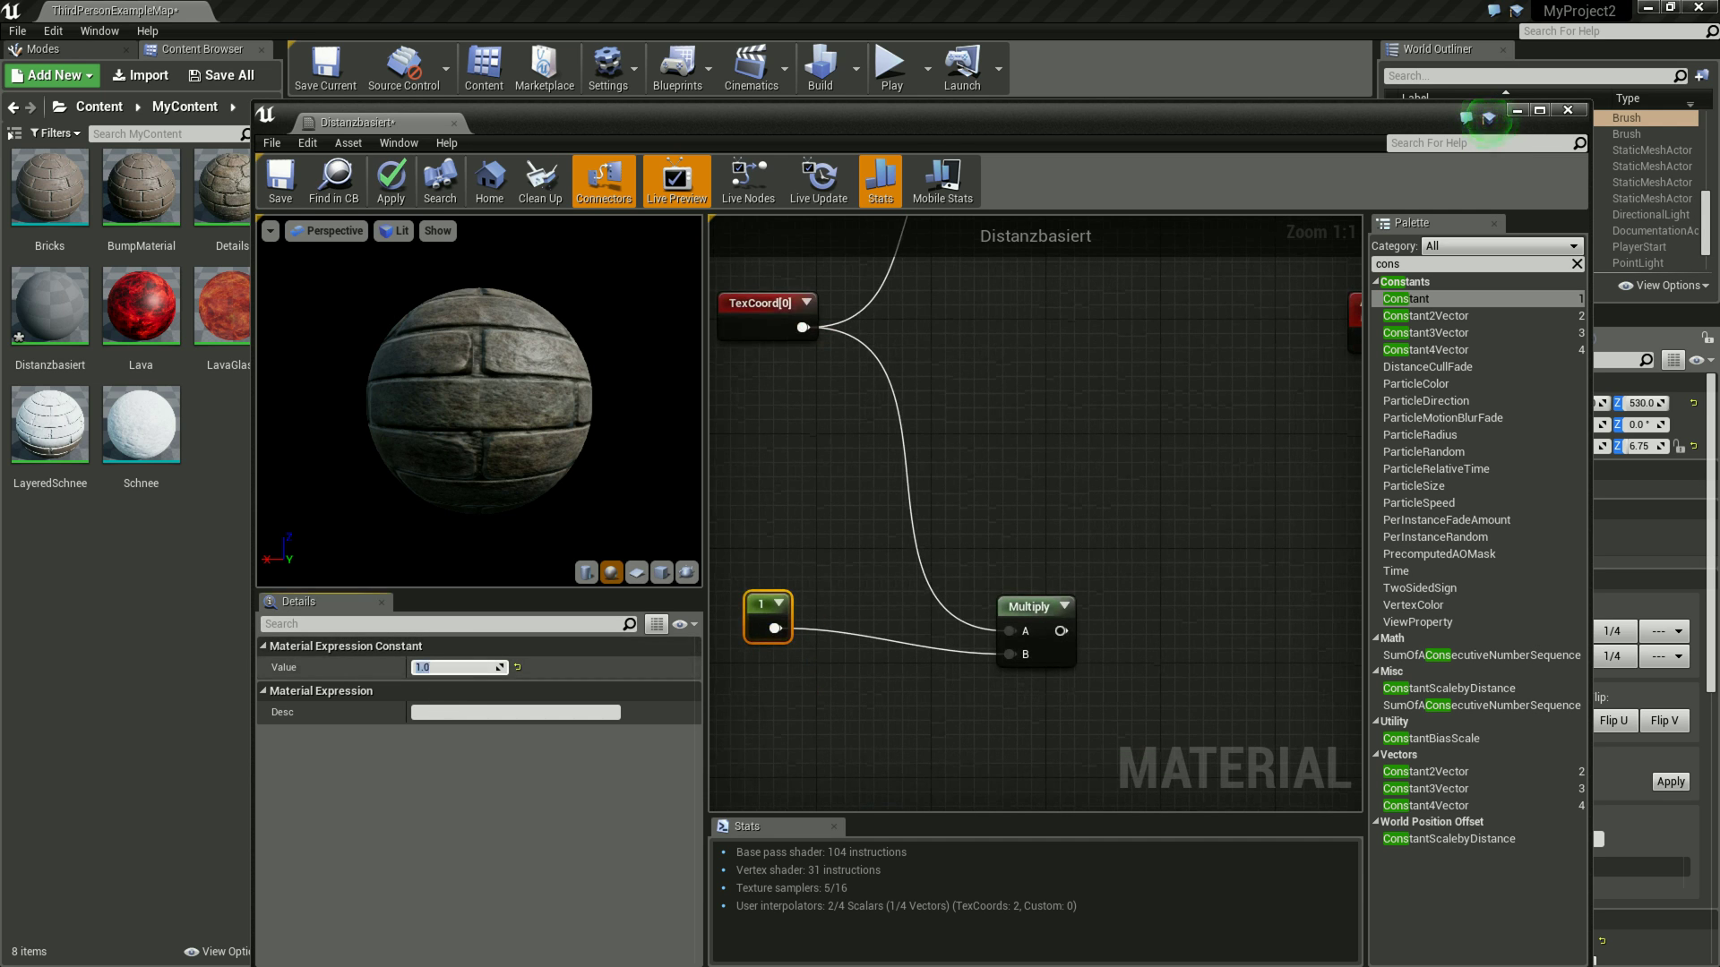
pyautogui.press('Return')
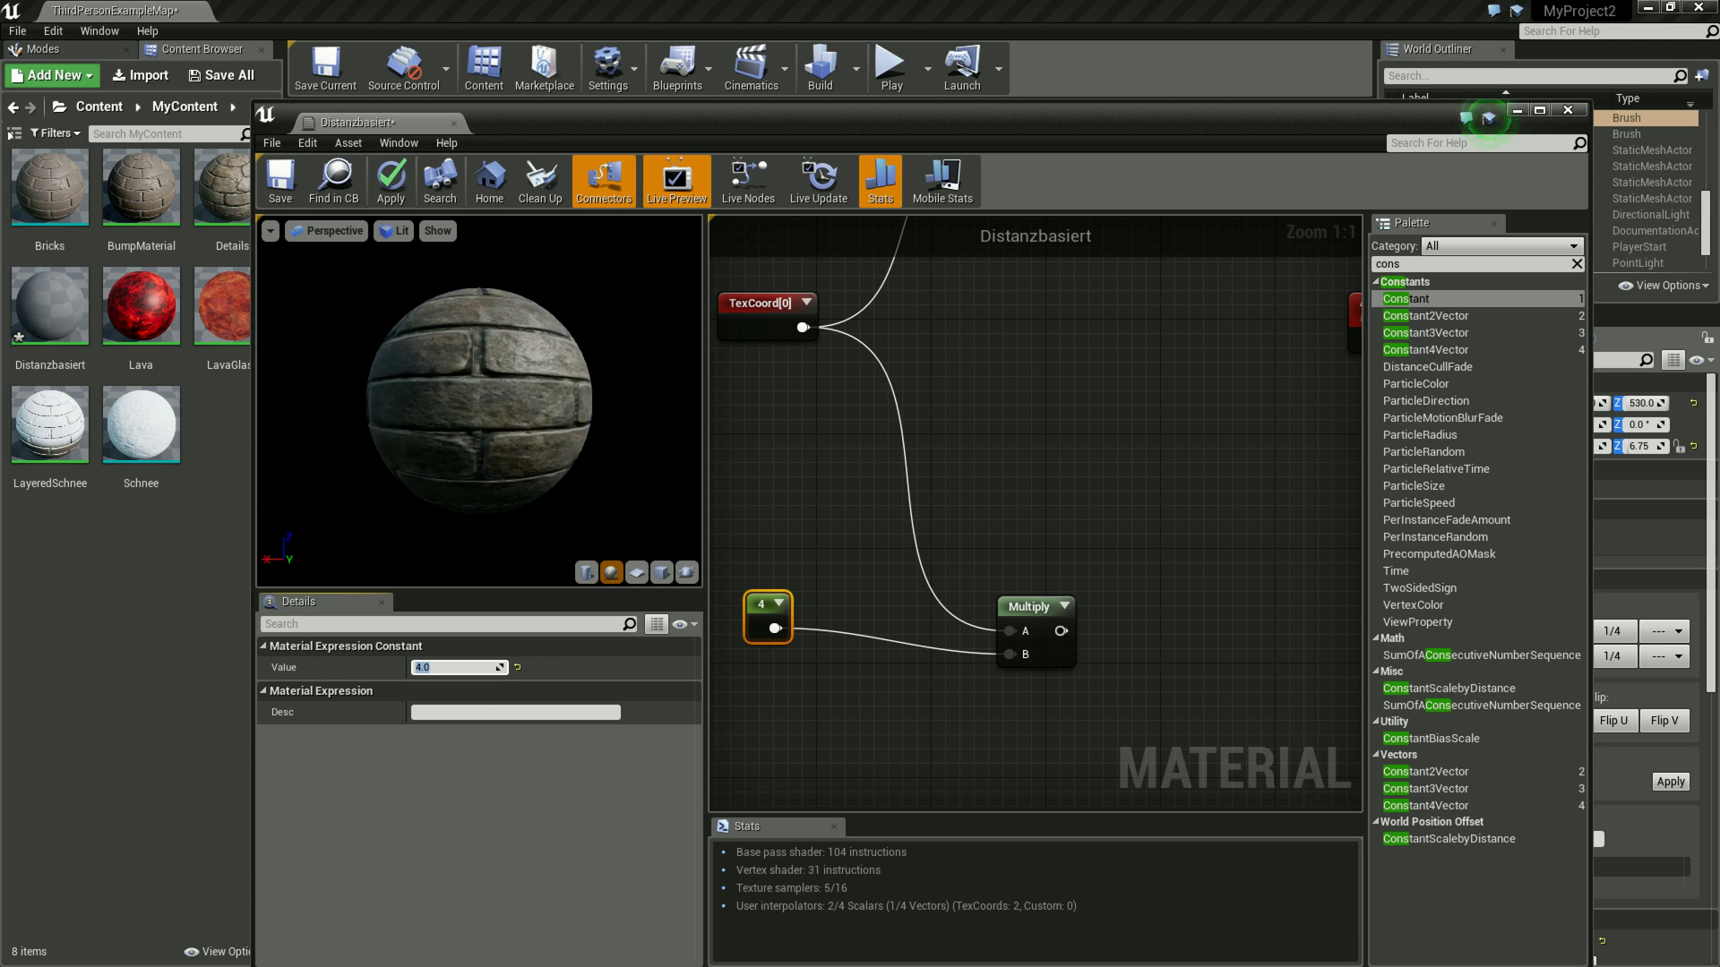
pyautogui.scroll(-2, 1037, 511)
pyautogui.scroll(-1, 833, 517)
pyautogui.scroll(-1, 833, 517)
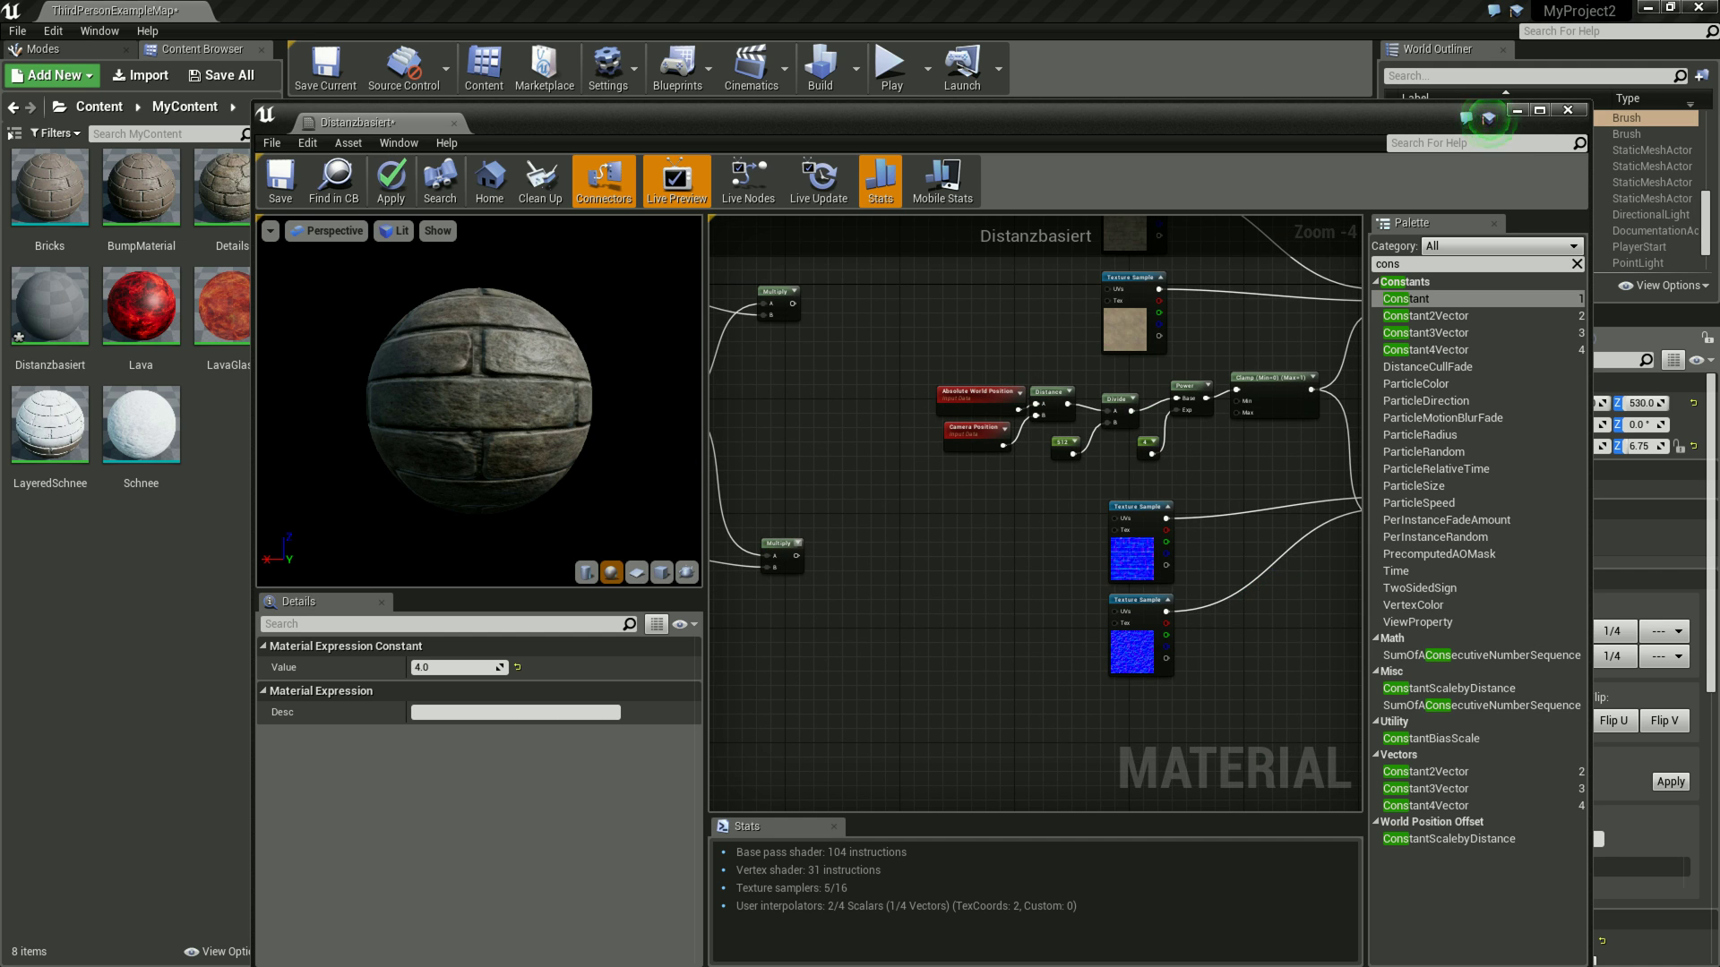
pyautogui.moveTo(796, 556); pyautogui.dragTo(1142, 546)
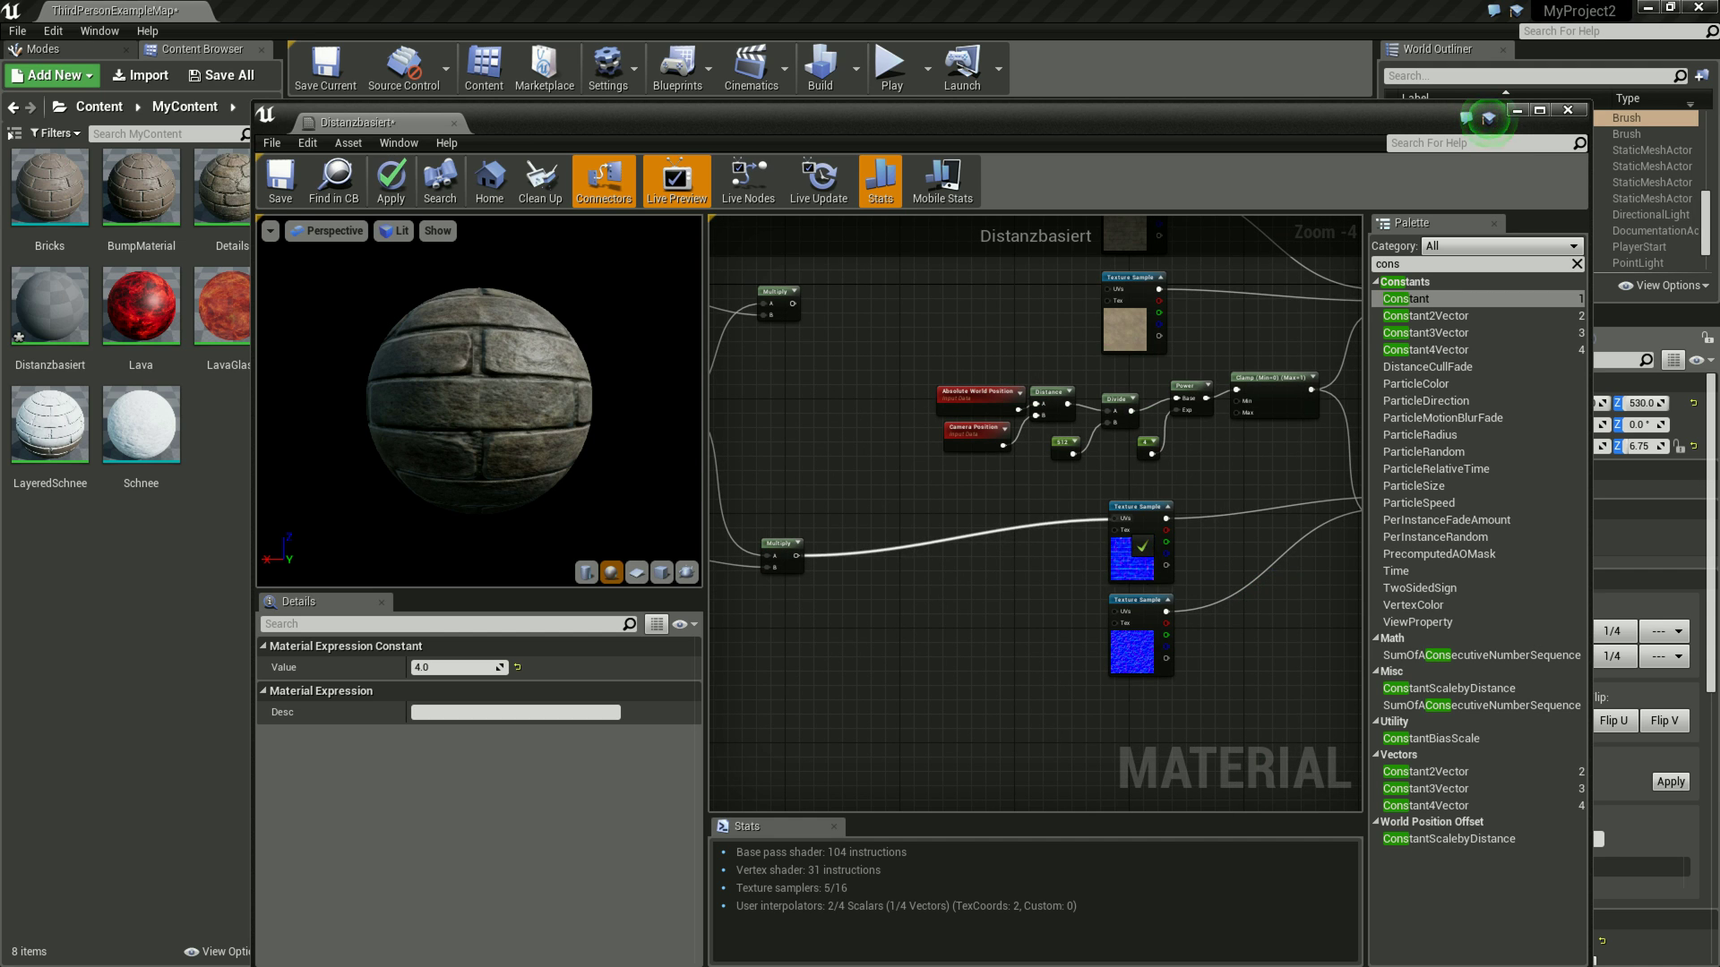
# - Connect the Multiply outputs to the UVs of the lower blue sample and the two upper samples
pyautogui.moveTo(796, 557); pyautogui.dragTo(1143, 640)
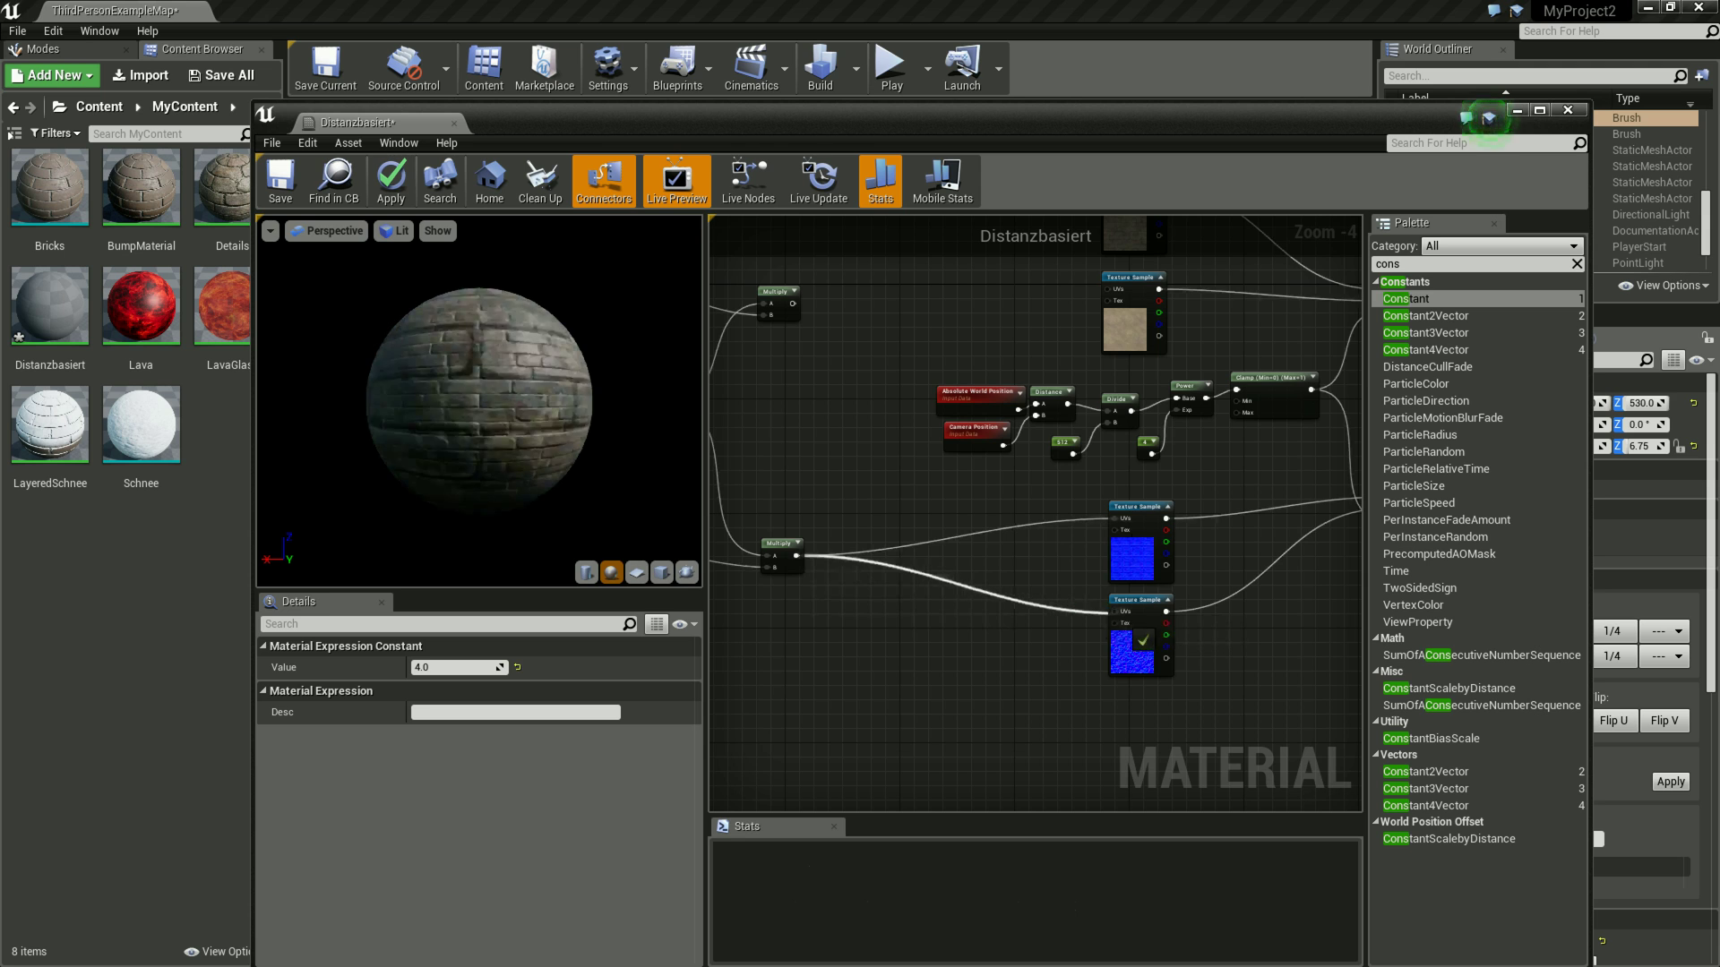
pyautogui.moveTo(1143, 641); pyautogui.dragTo(1201, 865, button='right')
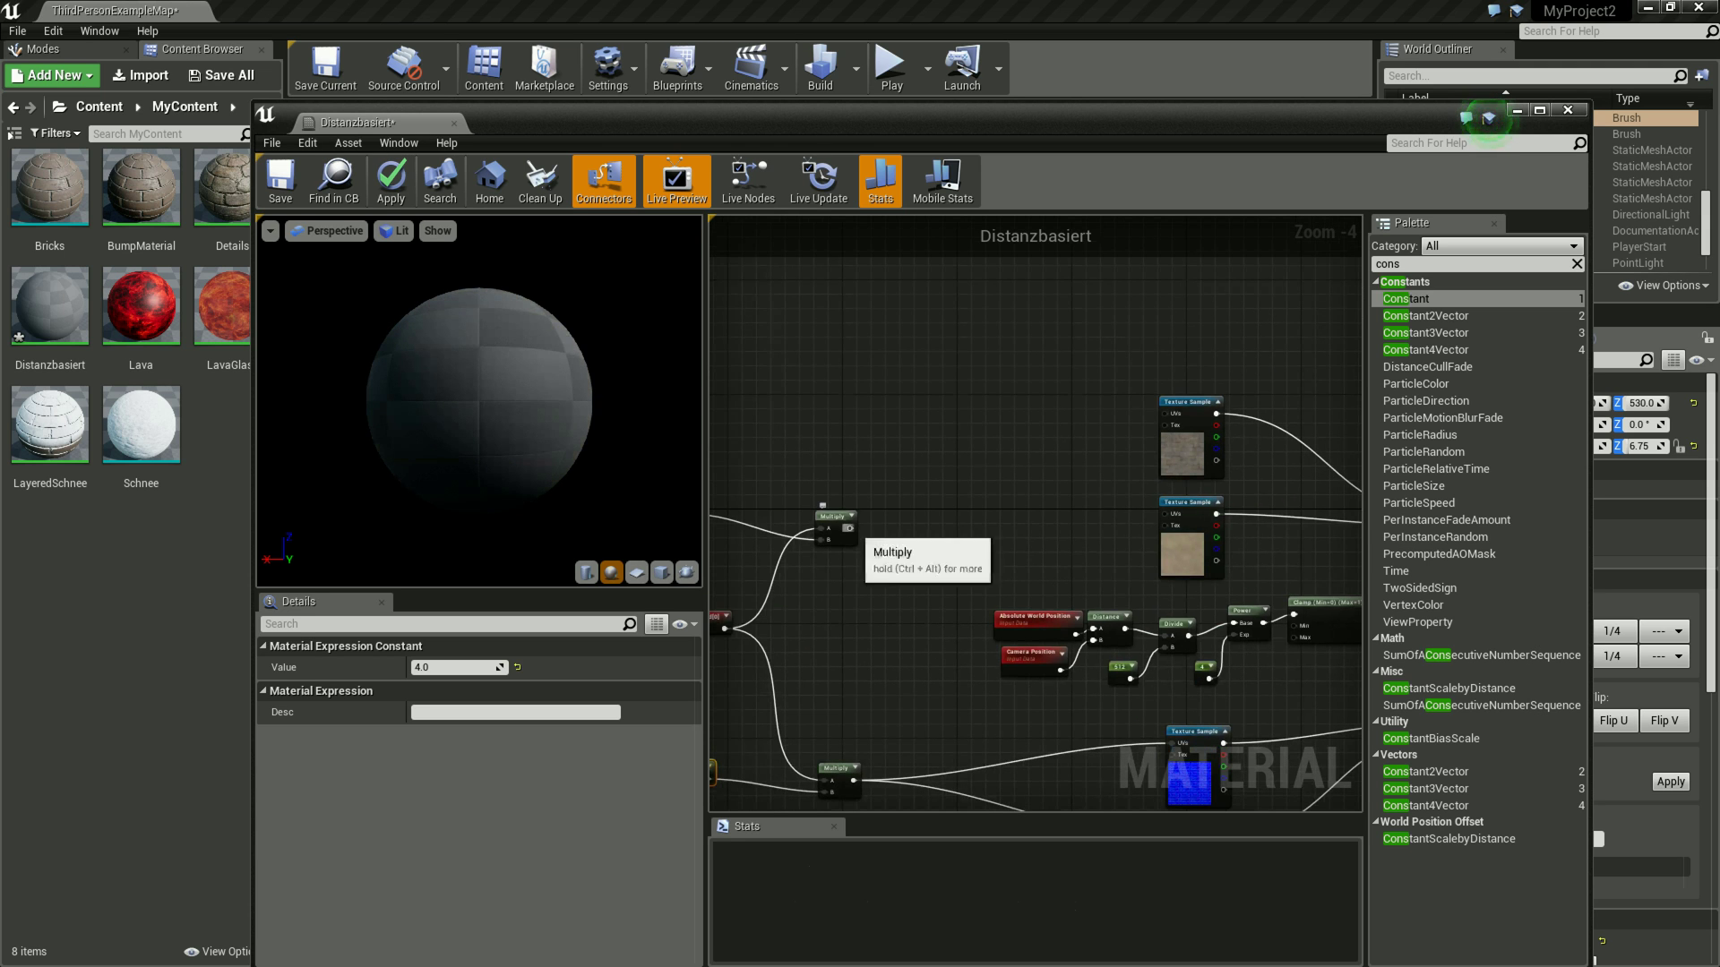
pyautogui.moveTo(849, 528); pyautogui.dragTo(1164, 515)
pyautogui.moveTo(849, 528); pyautogui.dragTo(1164, 414)
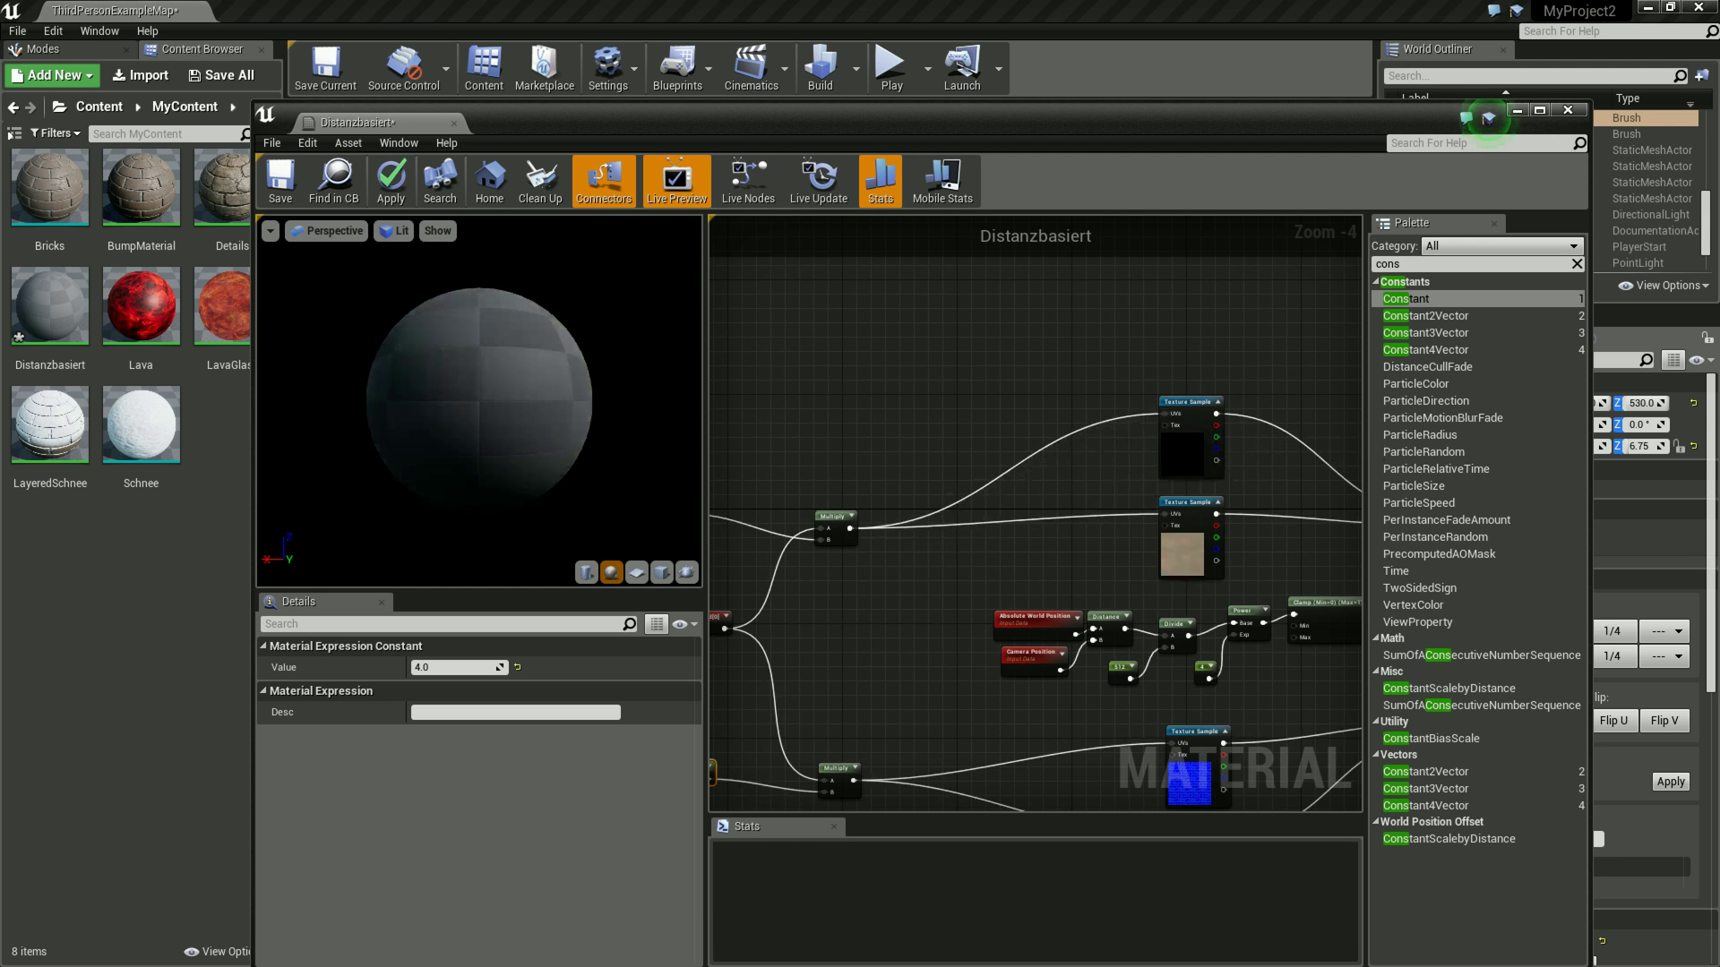
# - Move the constants, TexCoord and Multiply nodes together closer to the texture samples
pyautogui.moveTo(874, 645); pyautogui.dragTo(1044, 537, button='right')
pyautogui.moveTo(1083, 346); pyautogui.dragTo(825, 713)
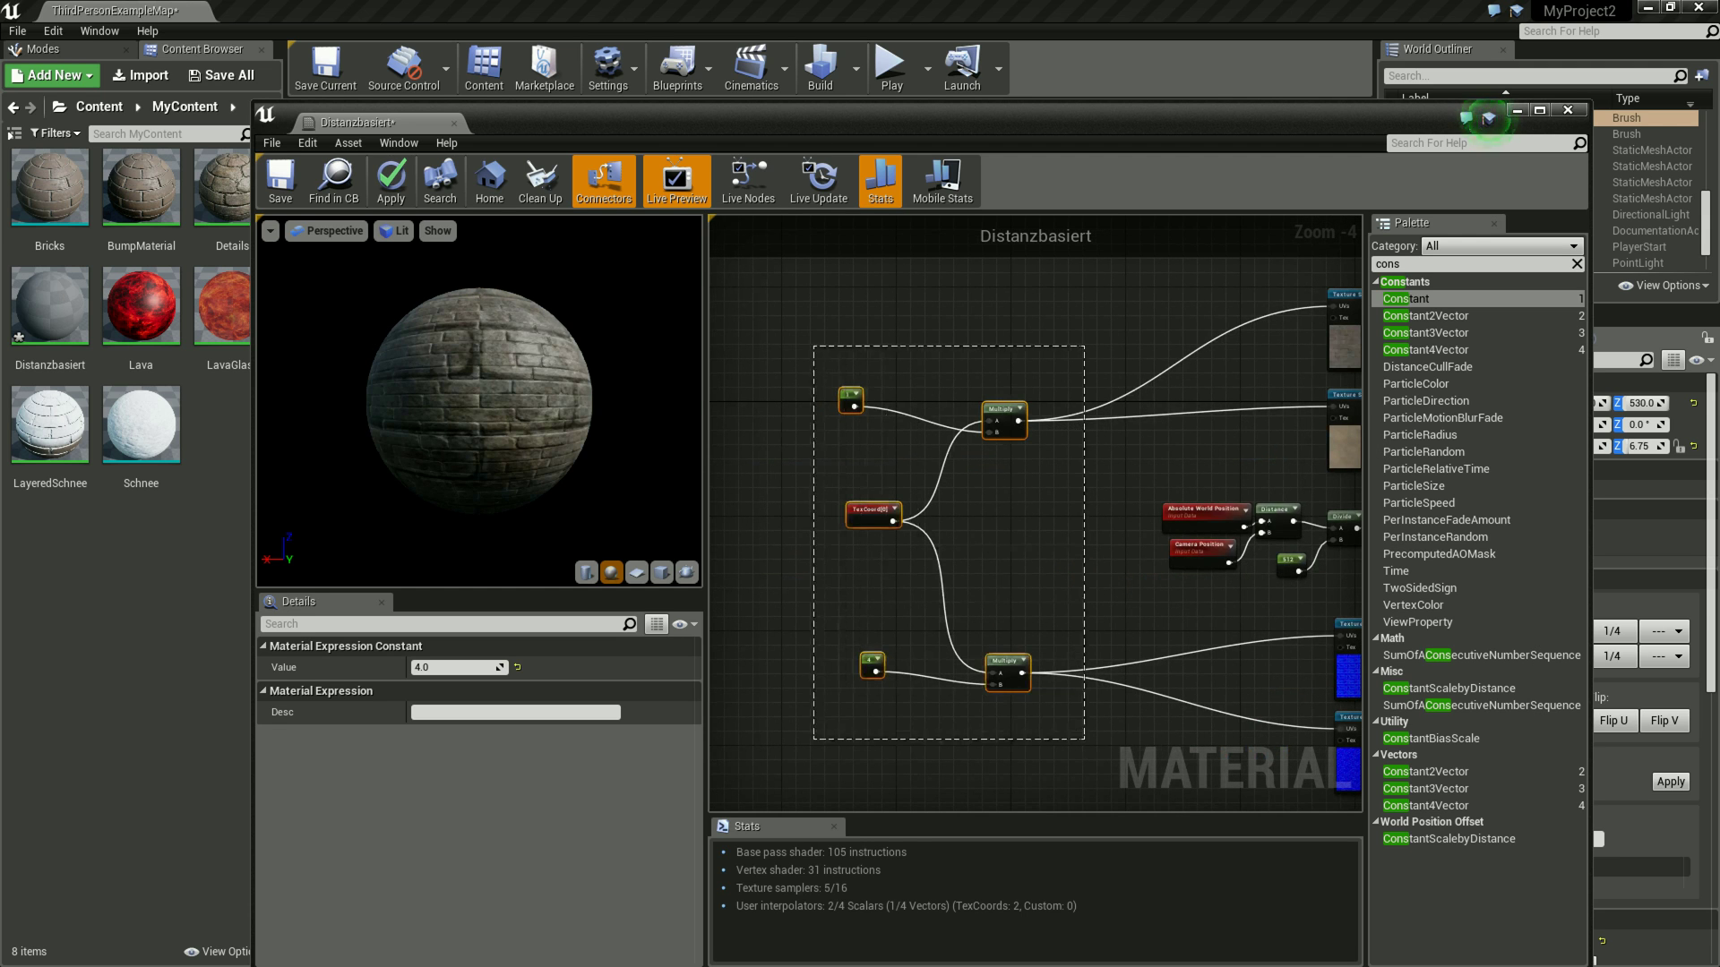
pyautogui.moveTo(1006, 667); pyautogui.dragTo(1137, 637)
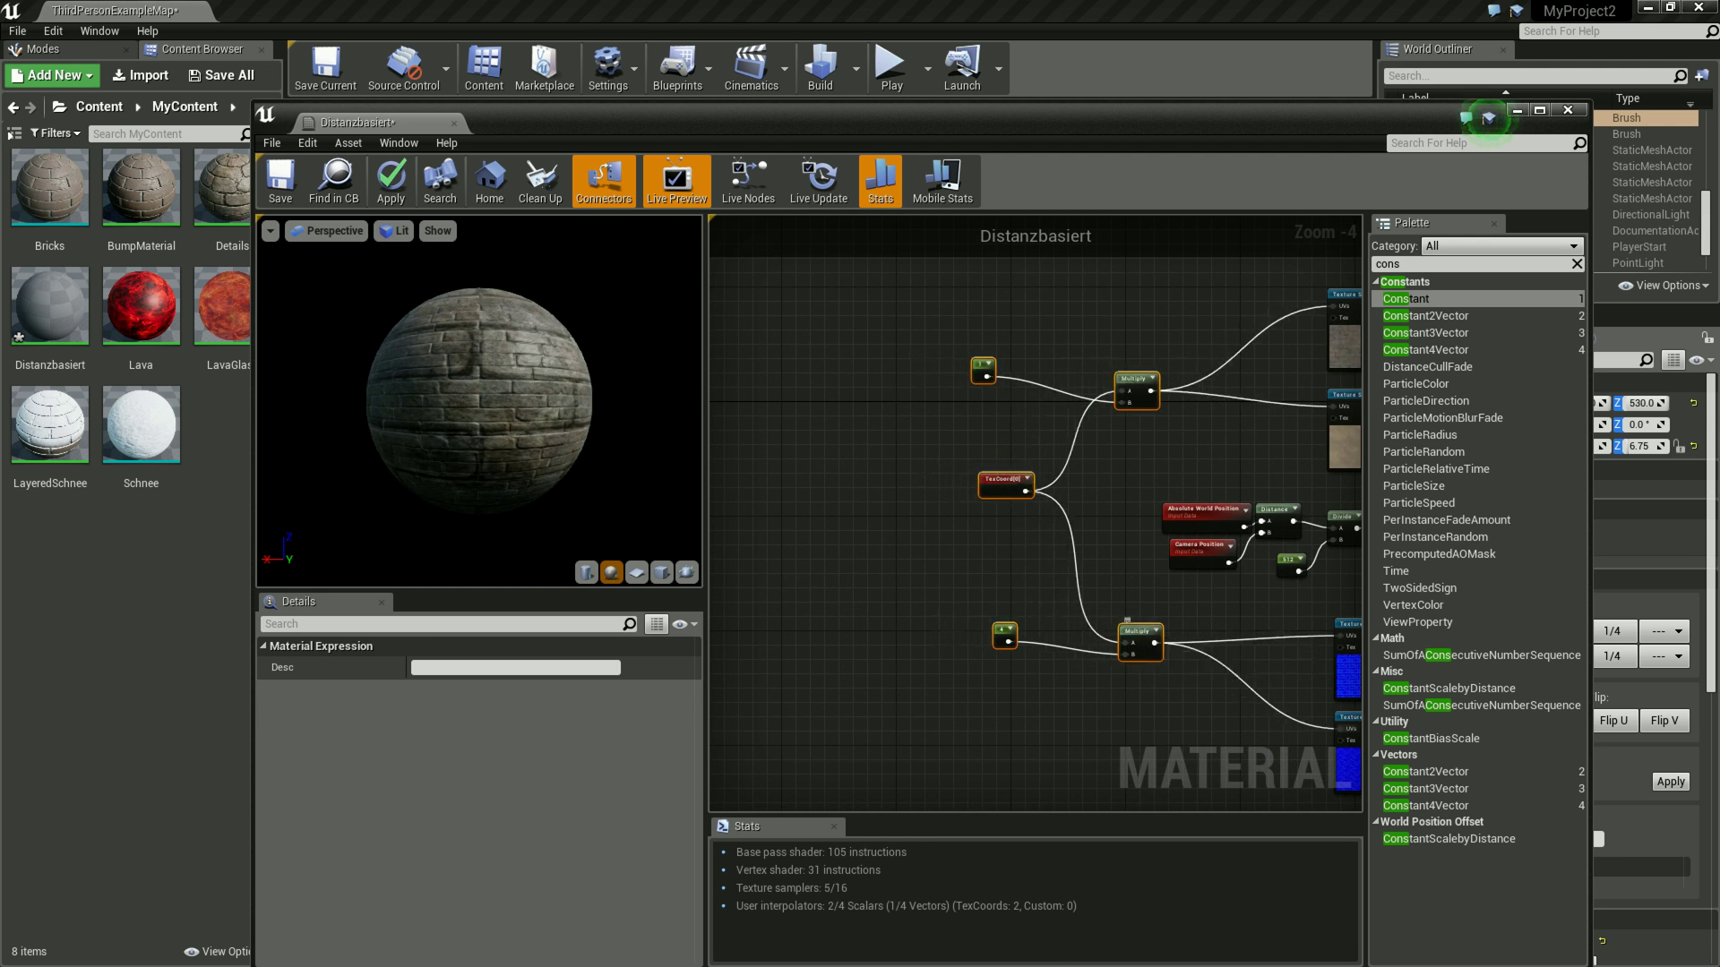
pyautogui.click(1155, 689)
pyautogui.moveTo(1035, 510); pyautogui.dragTo(719, 486, button='right')
pyautogui.scroll(3, 479, 399)
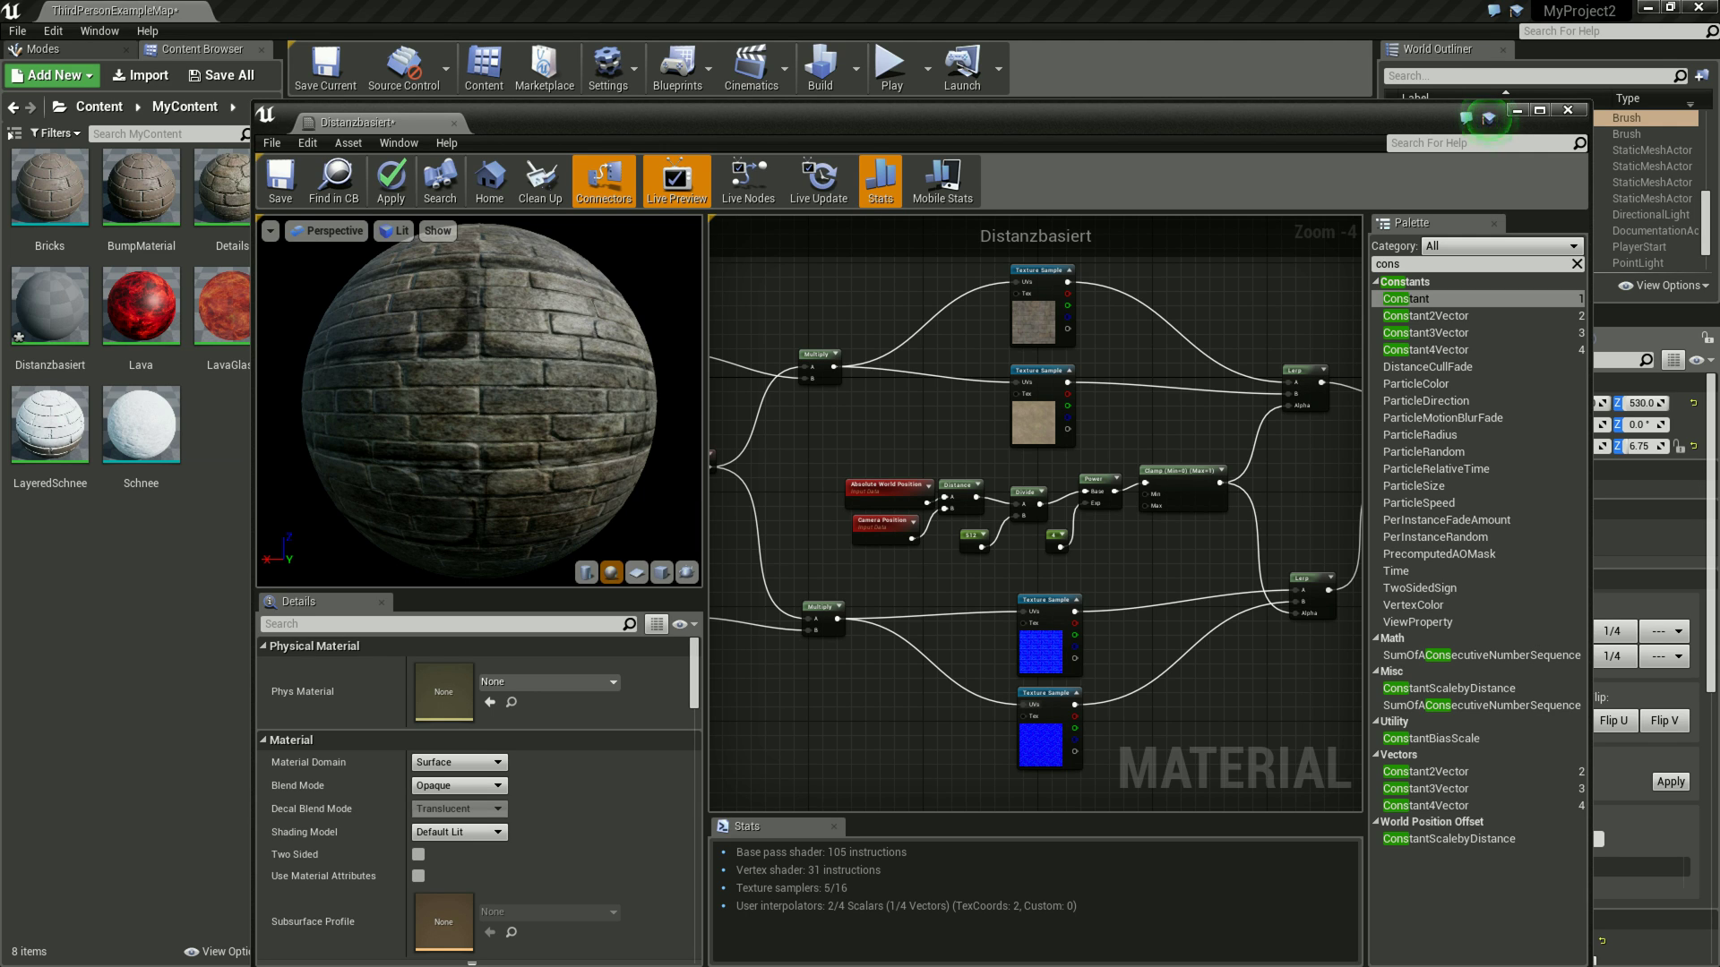
# - Change the lower tiling Constant's Value in Details from 4 to 2.0
pyautogui.scroll(-2, 479, 399)
pyautogui.scroll(-2, 479, 398)
pyautogui.scroll(-2, 480, 399)
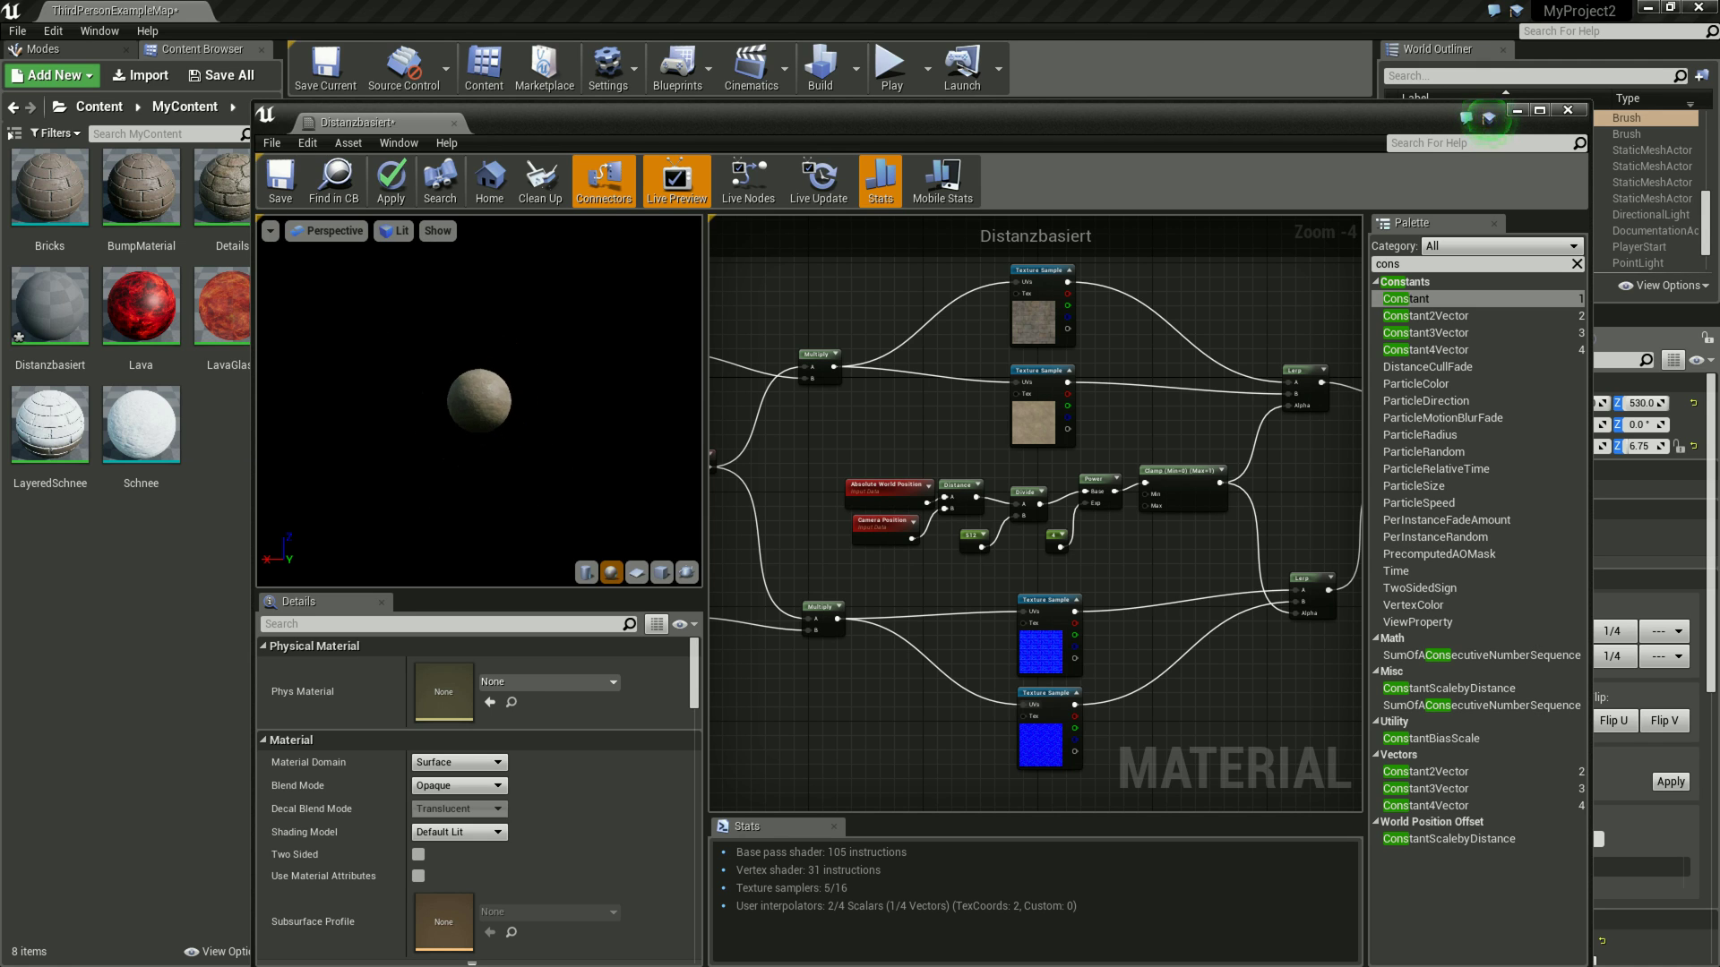
pyautogui.moveTo(867, 588); pyautogui.dragTo(1130, 544, button='right')
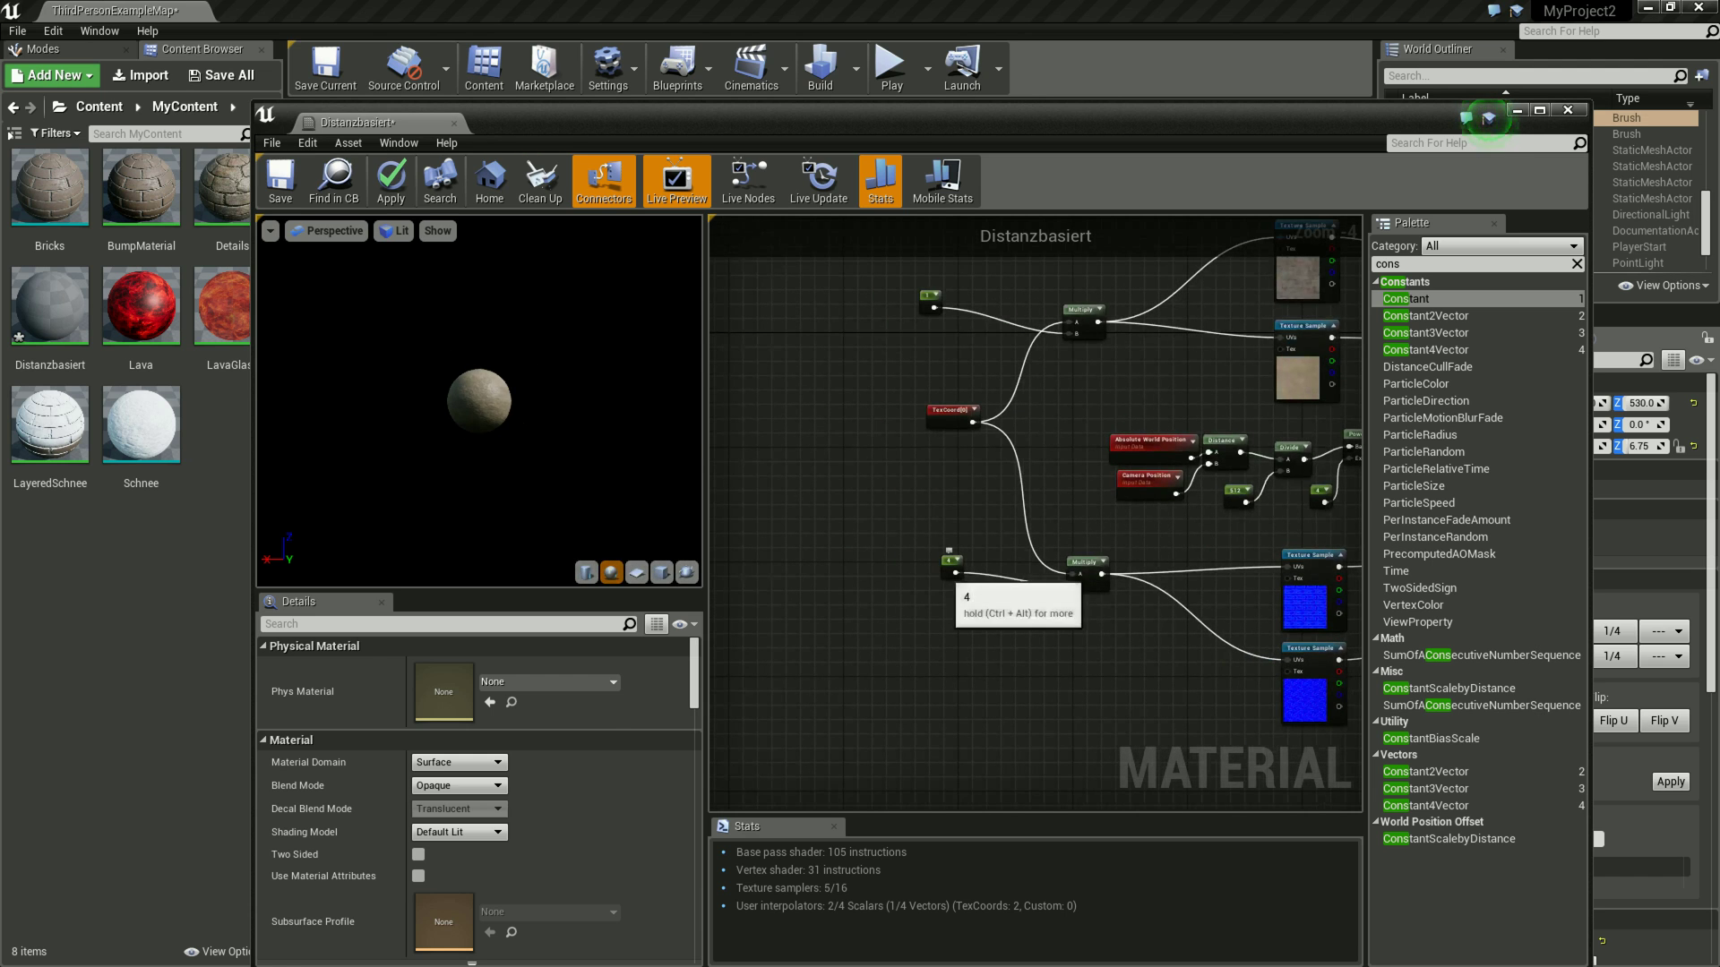
pyautogui.click(951, 566)
pyautogui.click(455, 667)
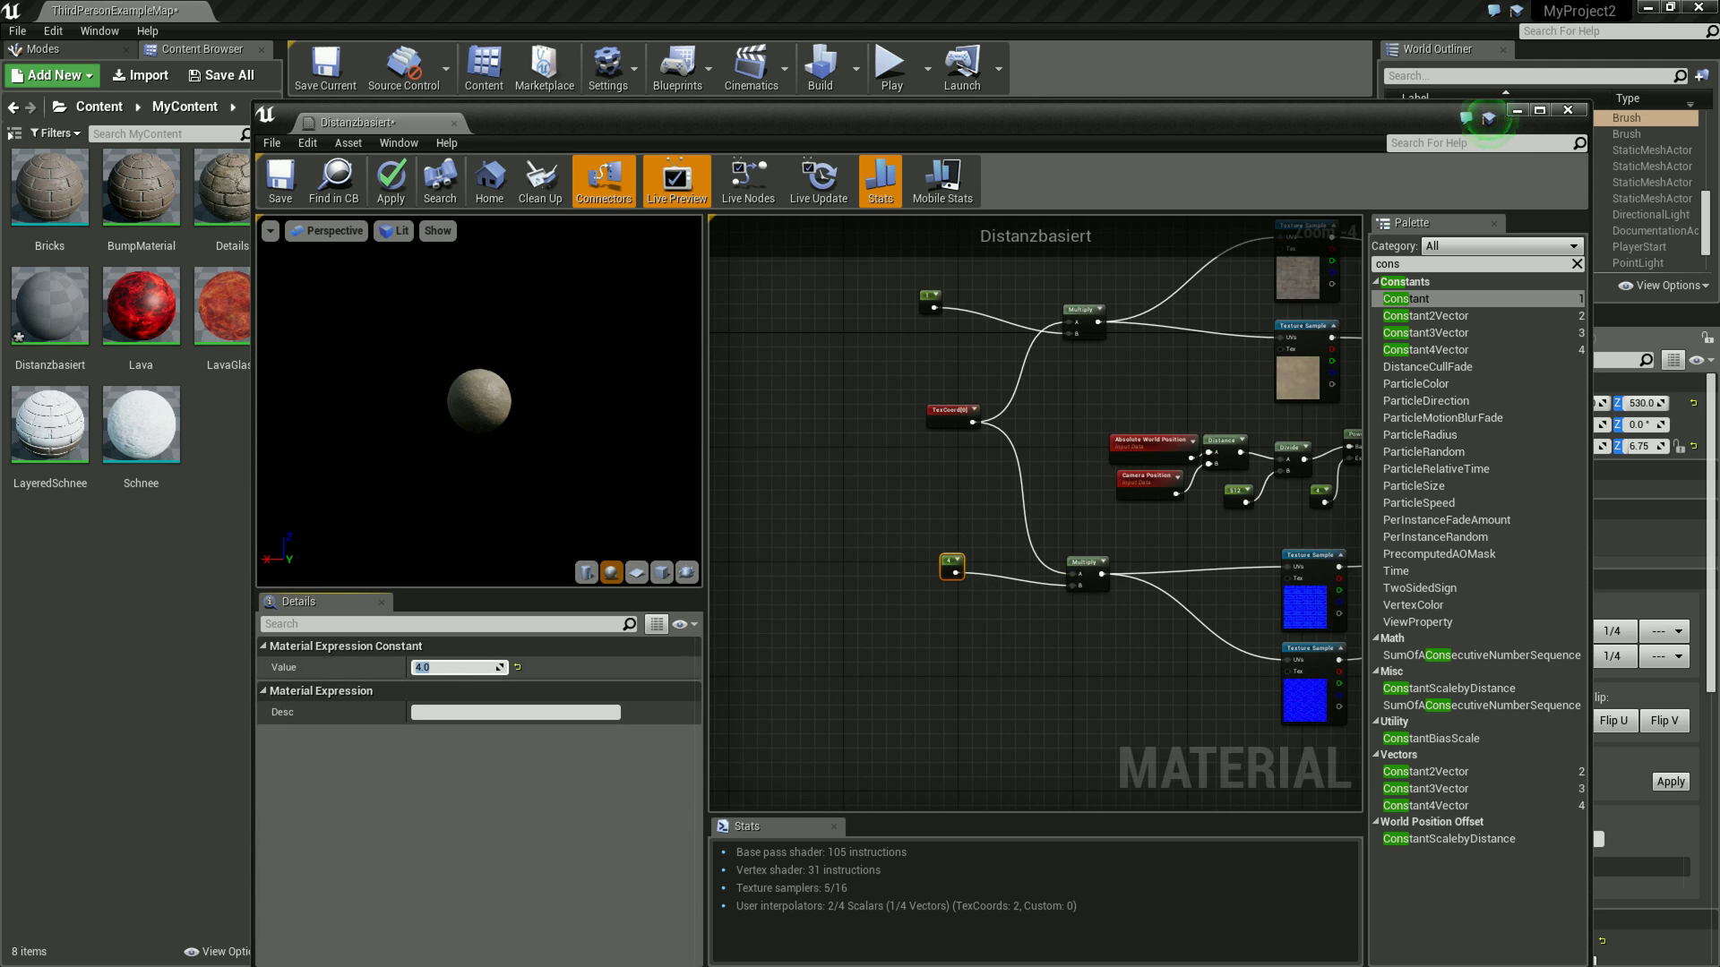
pyautogui.write('1')
pyautogui.press('Return')
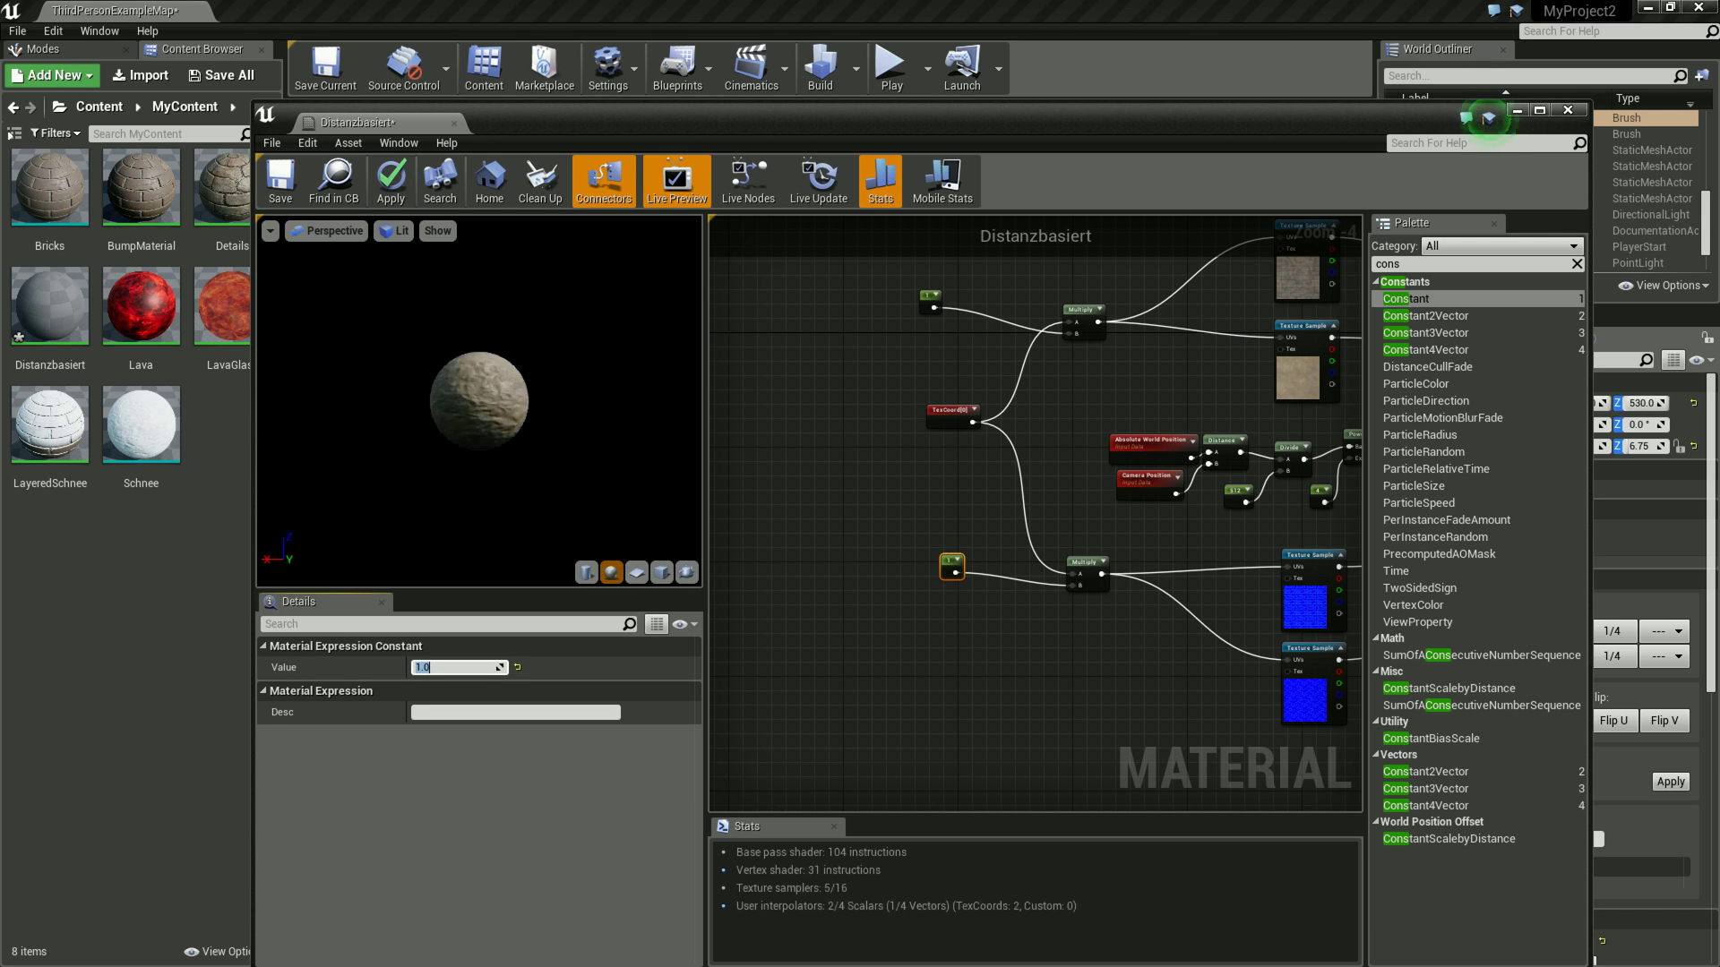
pyautogui.scroll(5, 479, 400)
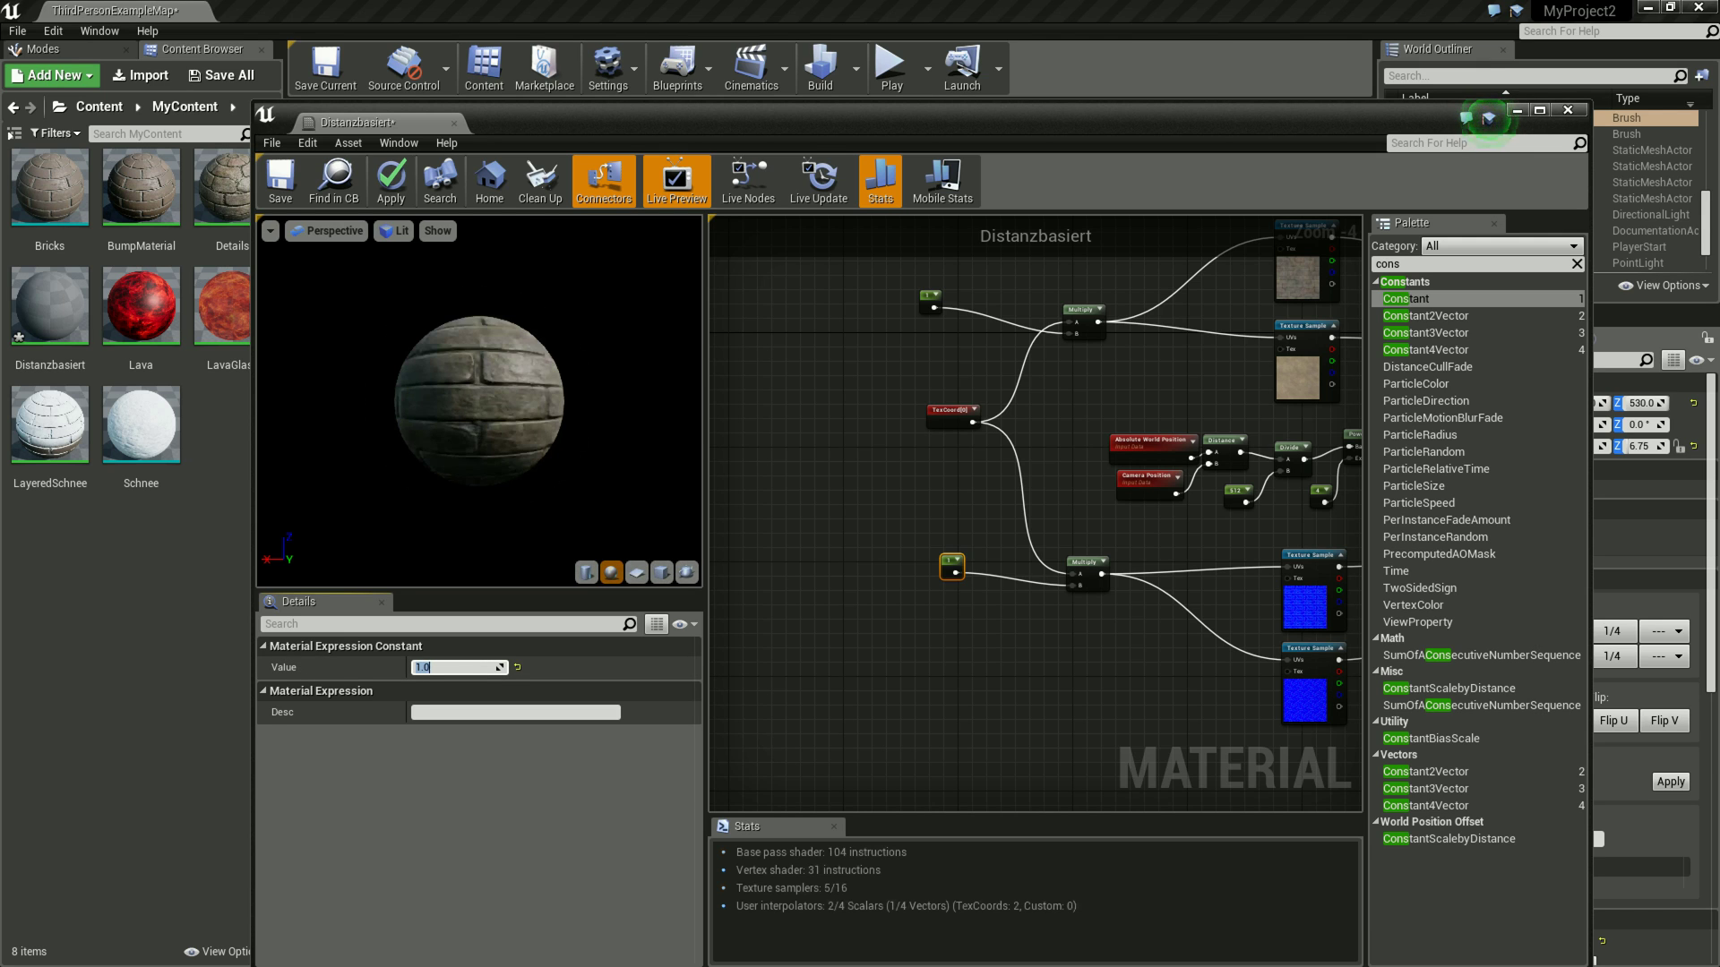
pyautogui.write('2')
pyautogui.press('Return')
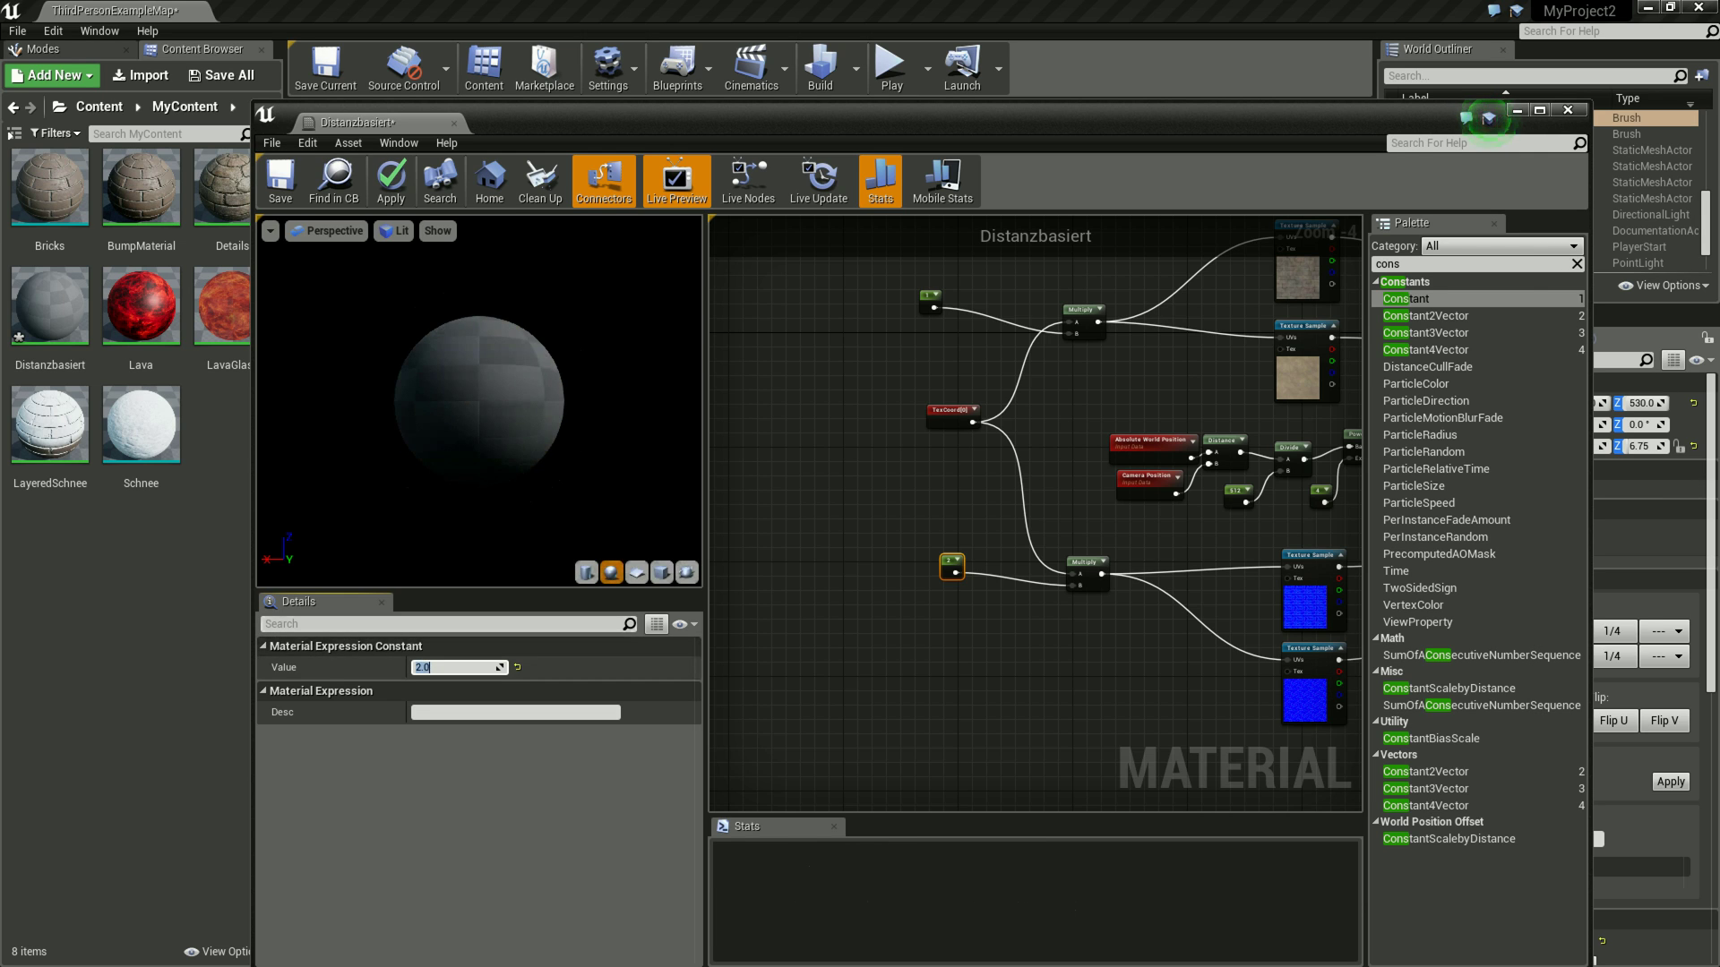
pyautogui.click(929, 300)
pyautogui.scroll(2, 480, 400)
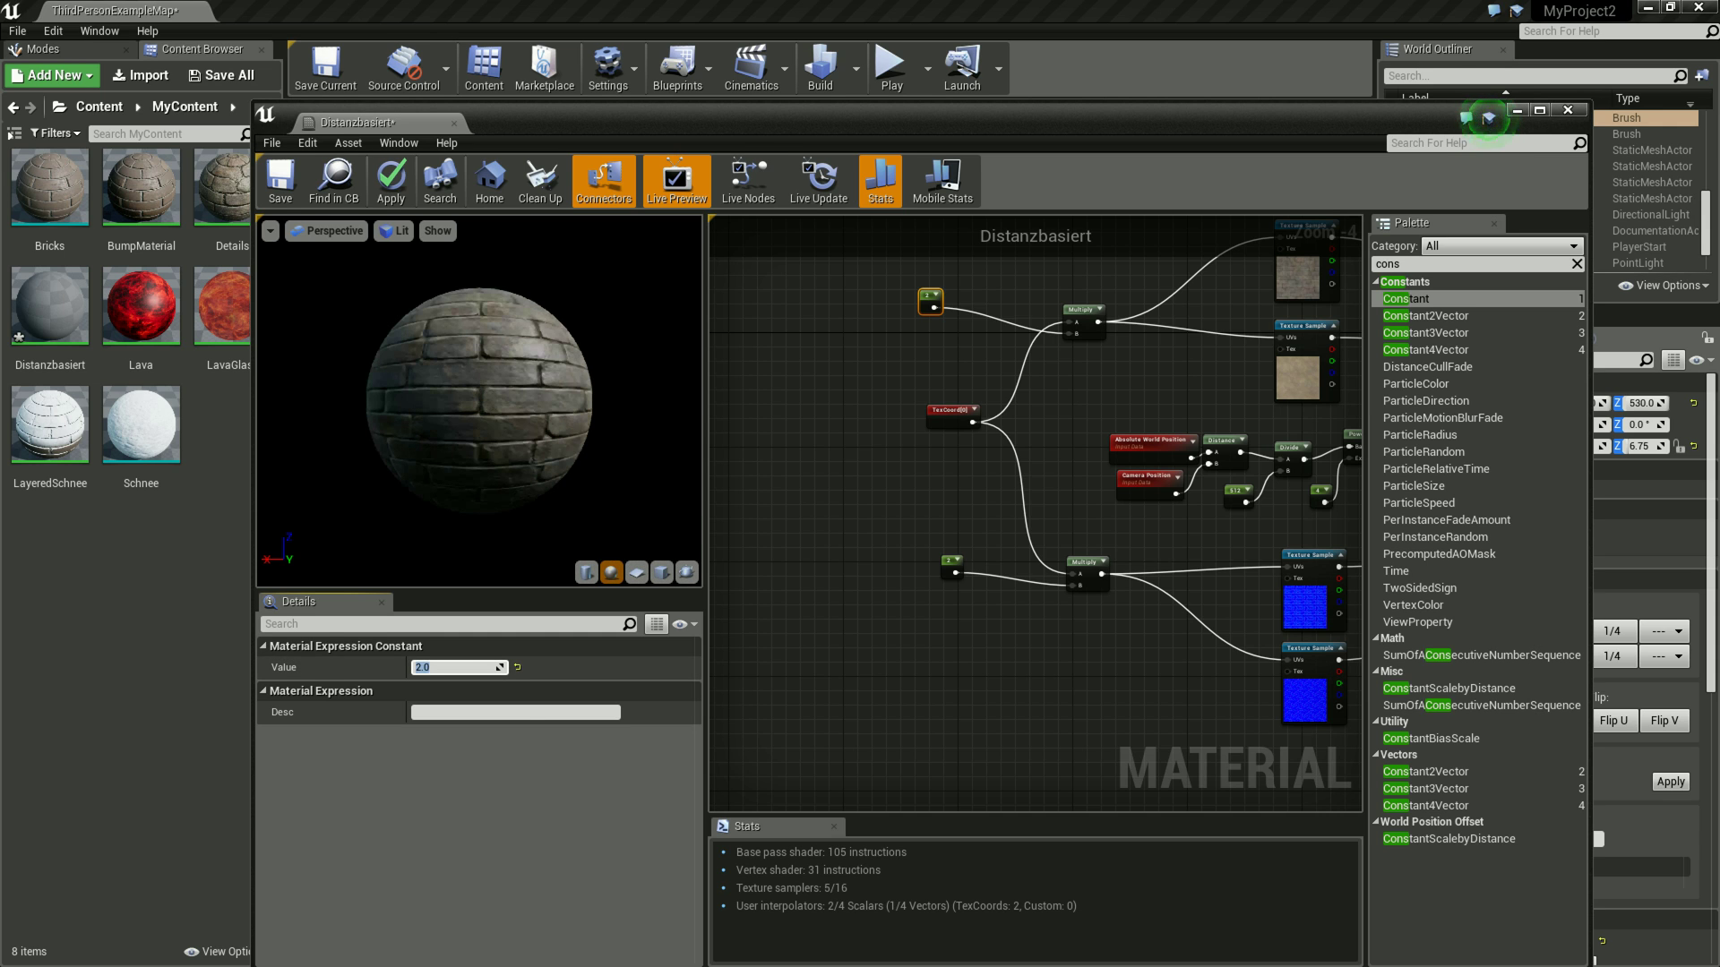
pyautogui.moveTo(1030, 448); pyautogui.dragTo(843, 493, button='right')
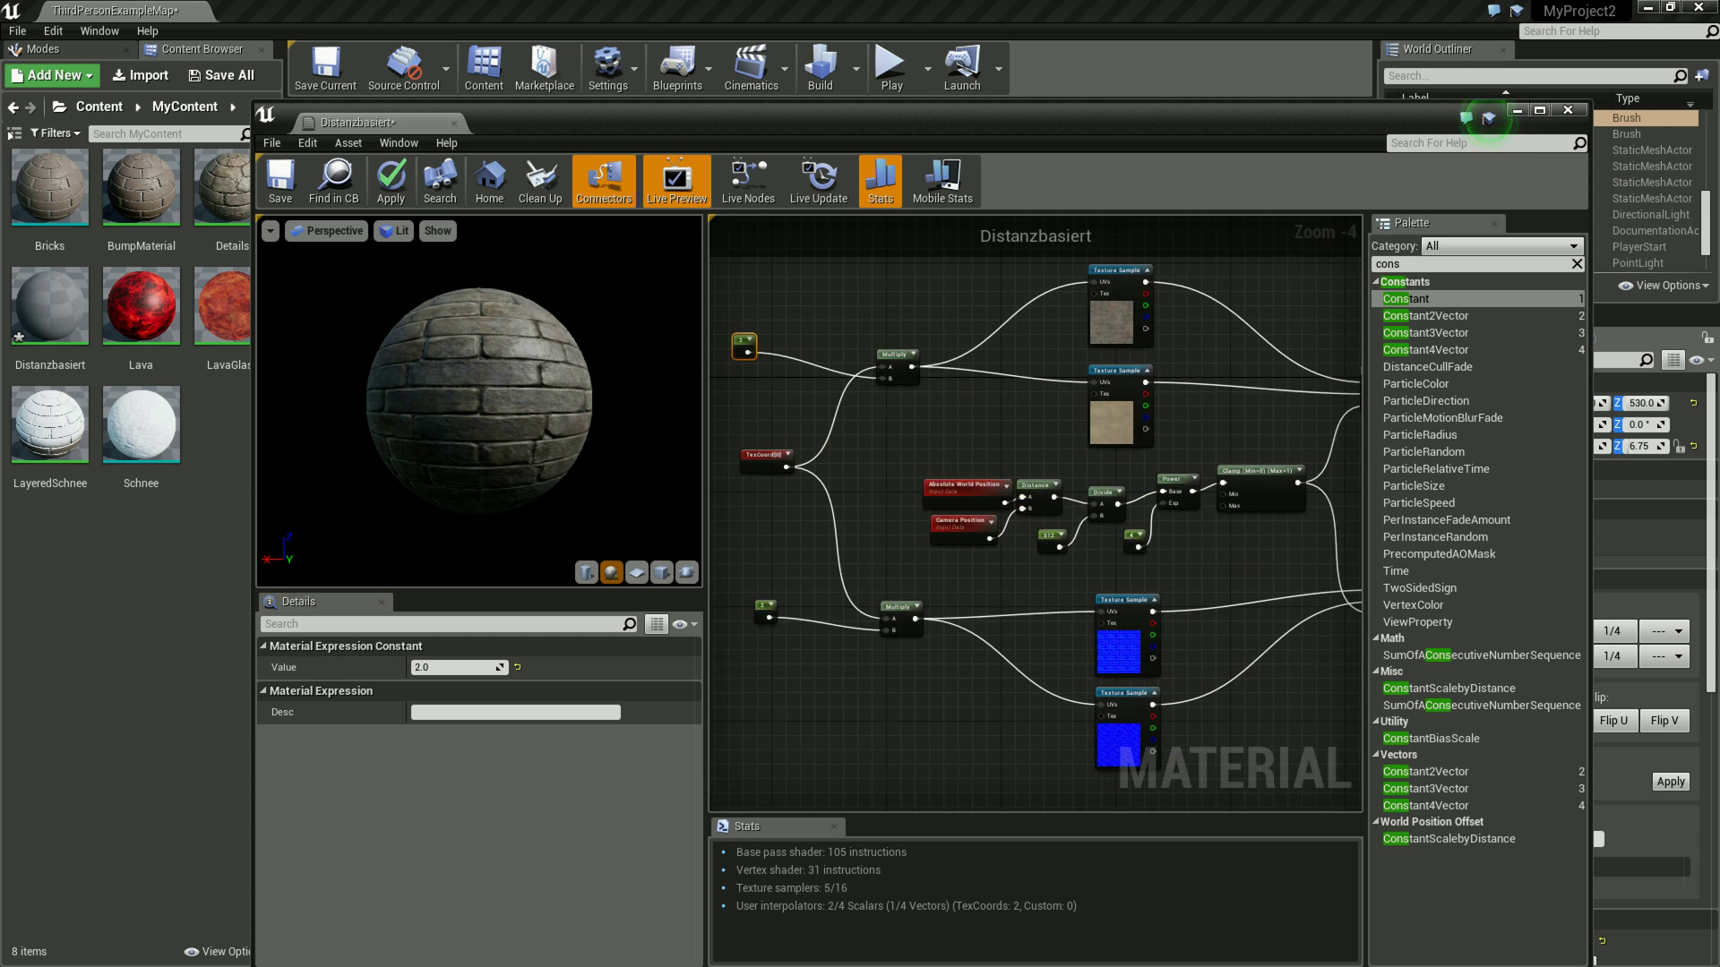
pyautogui.scroll(3, 479, 400)
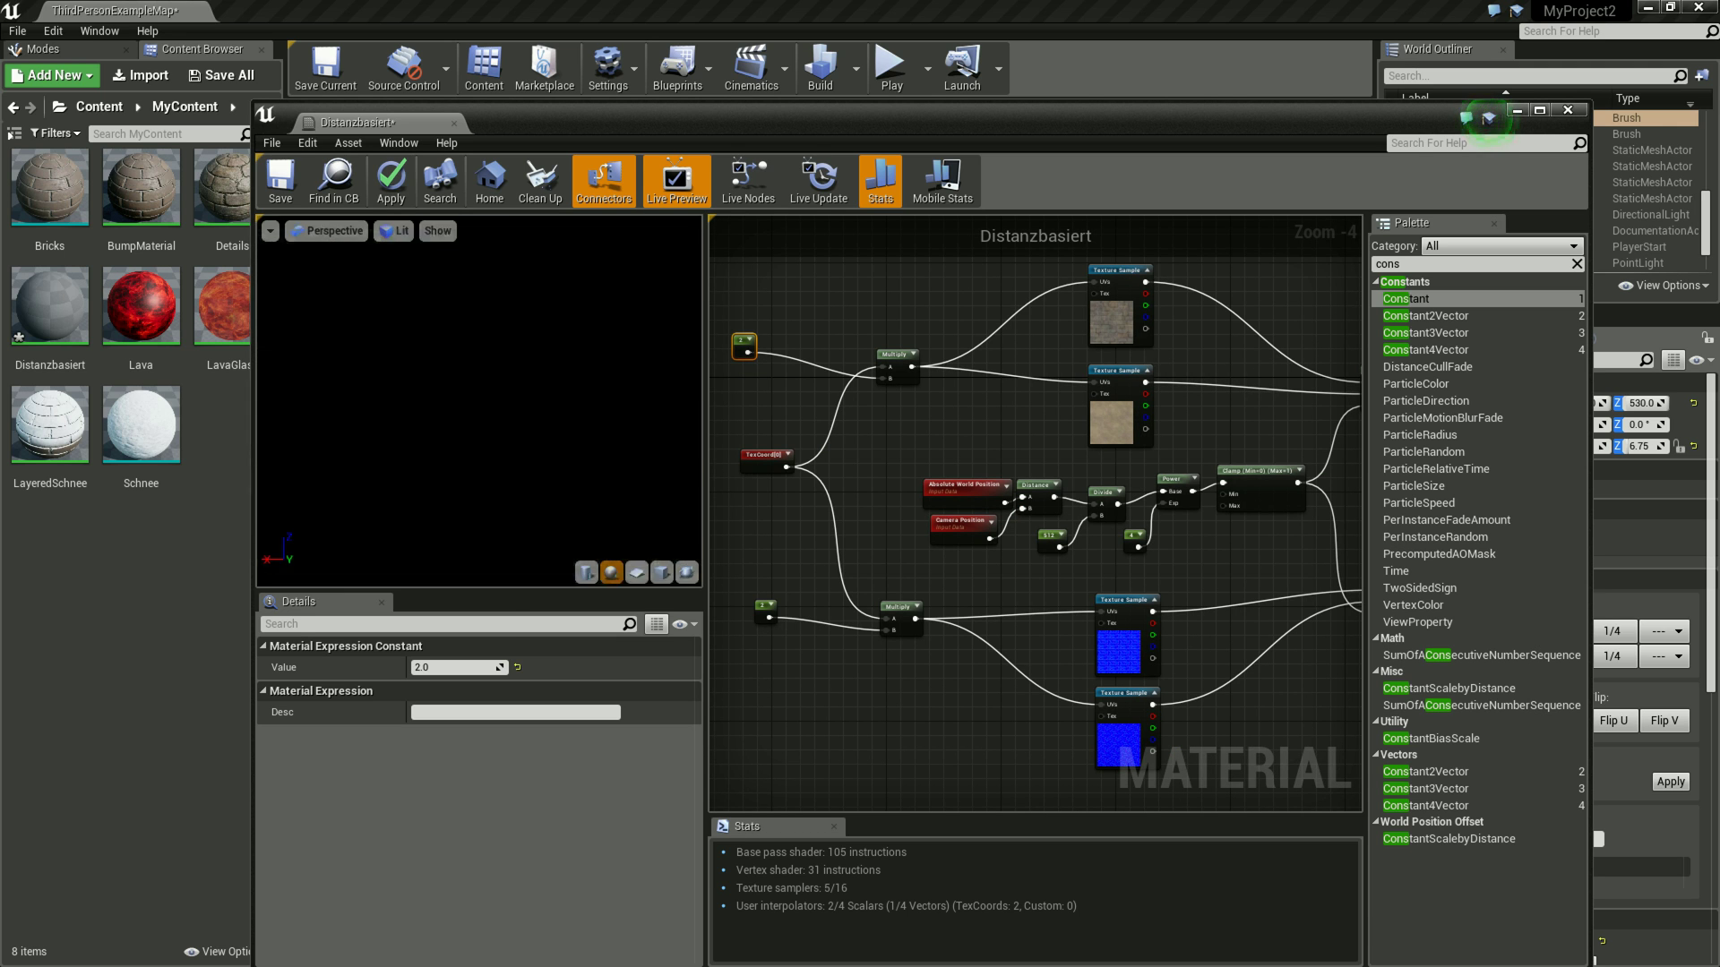
pyautogui.scroll(3, 480, 400)
pyautogui.scroll(-3, 479, 400)
pyautogui.scroll(1, 479, 401)
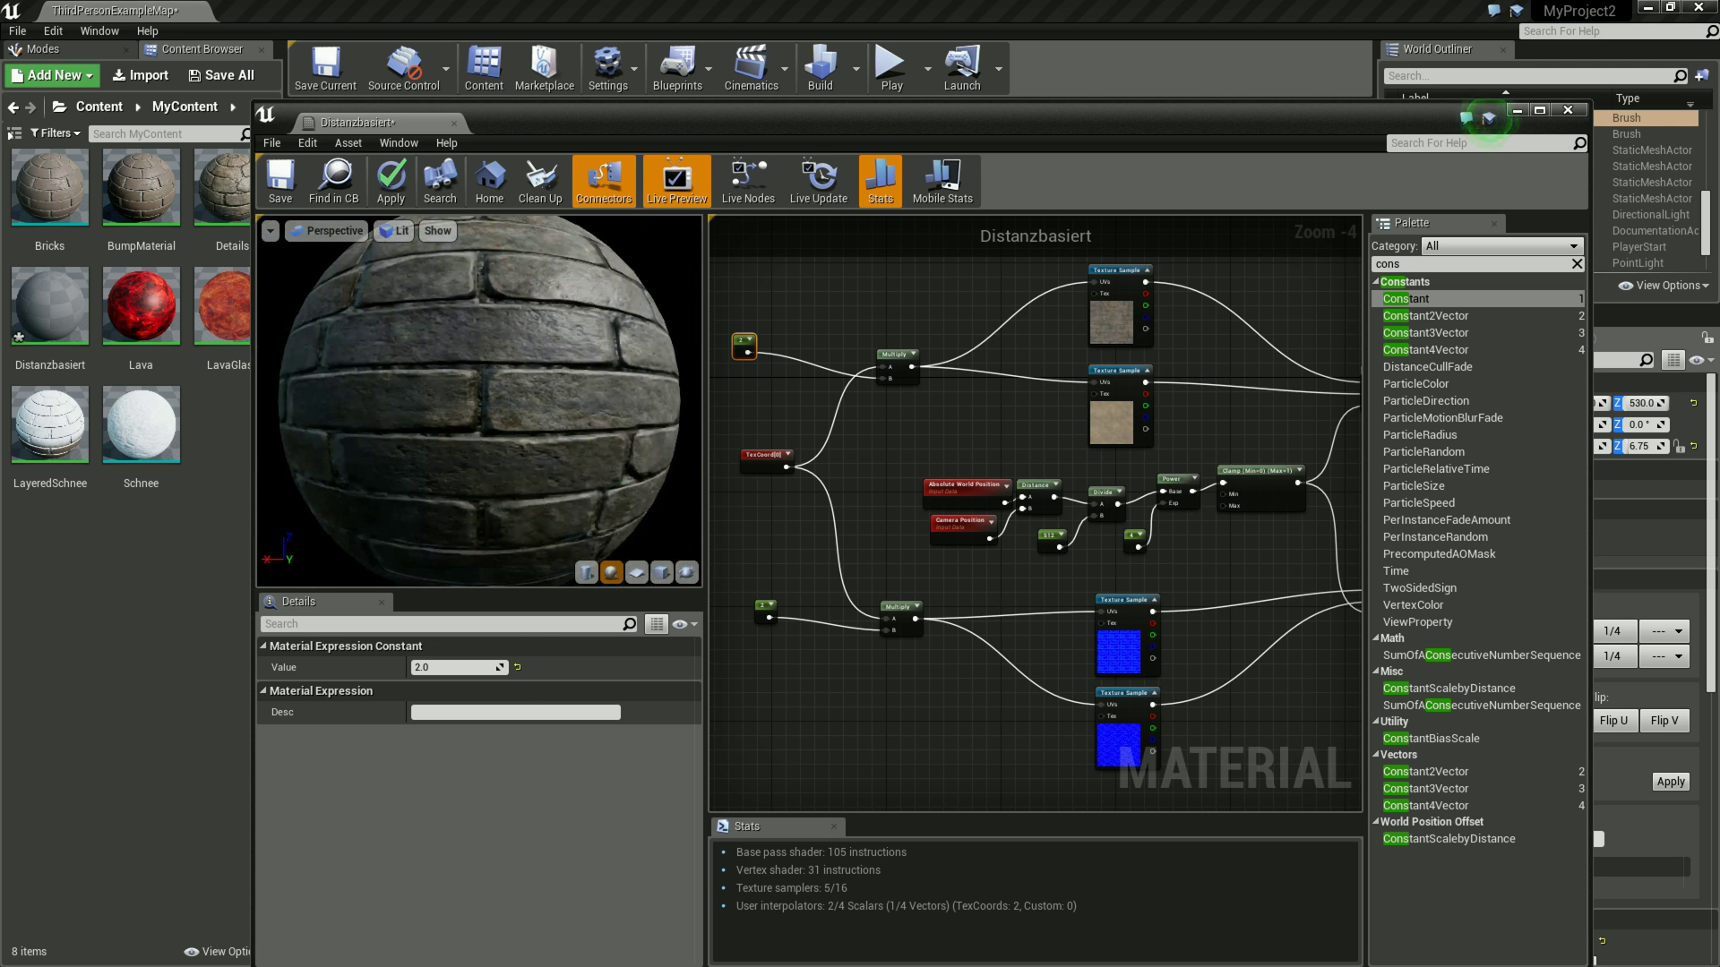
pyautogui.scroll(-3, 479, 401)
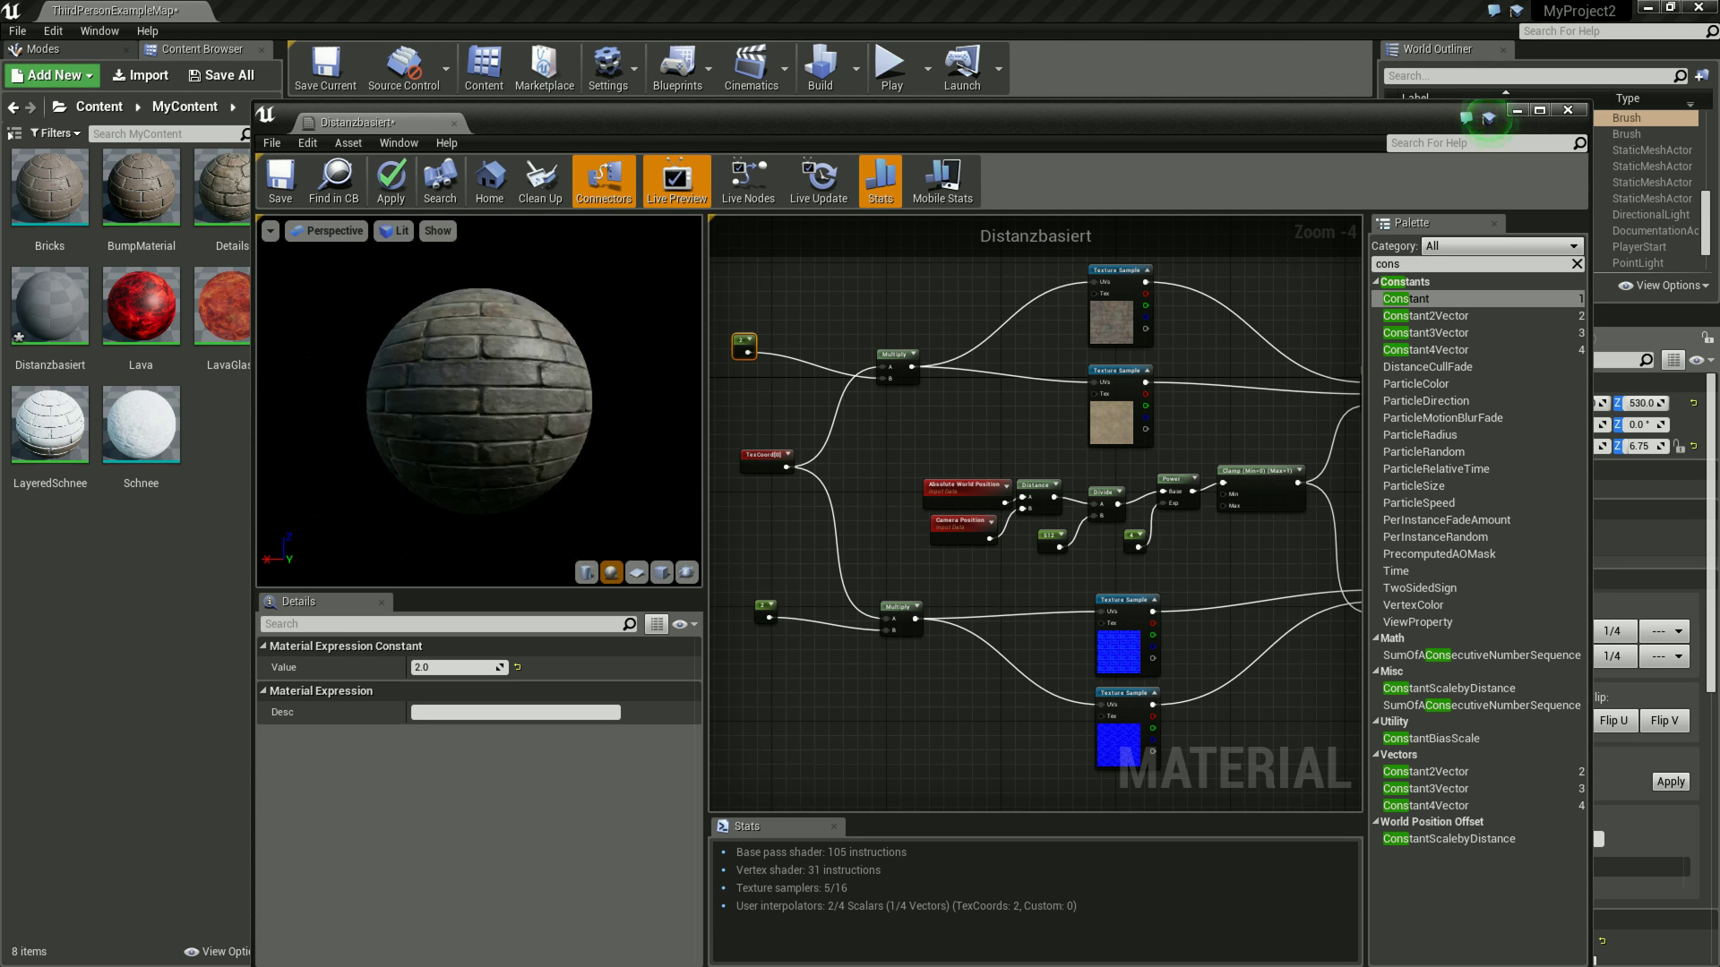
pyautogui.scroll(-2, 479, 400)
pyautogui.scroll(-1, 479, 401)
pyautogui.scroll(-1, 479, 400)
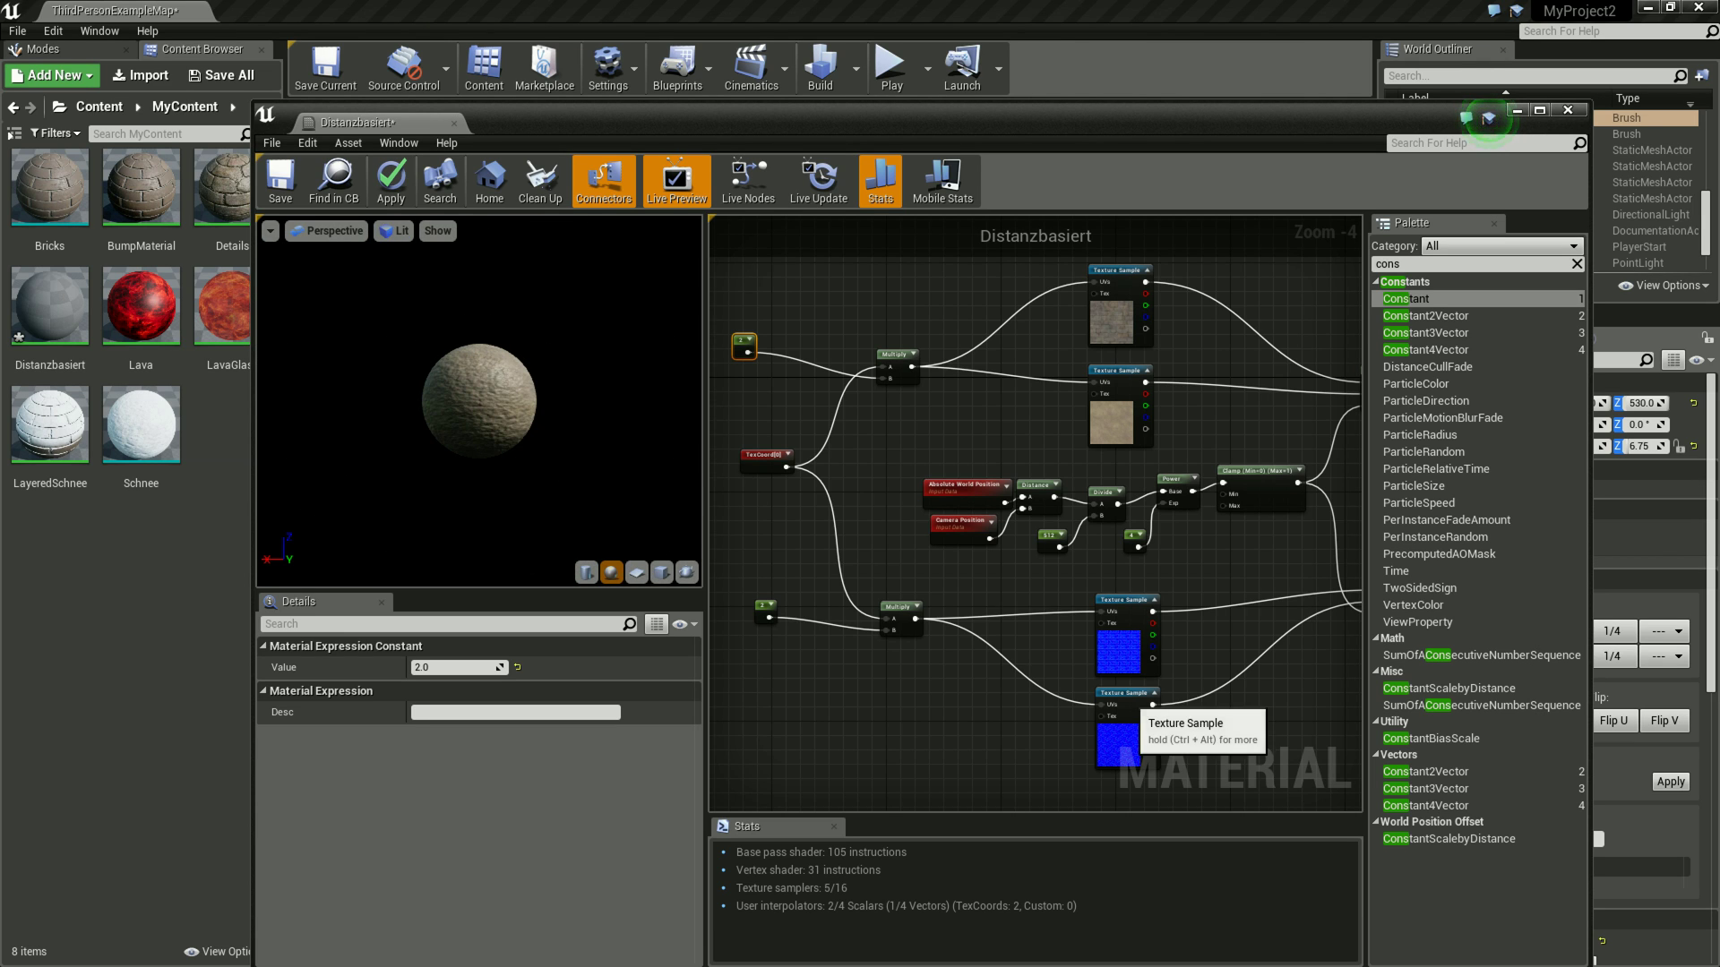
pyautogui.click(1146, 709)
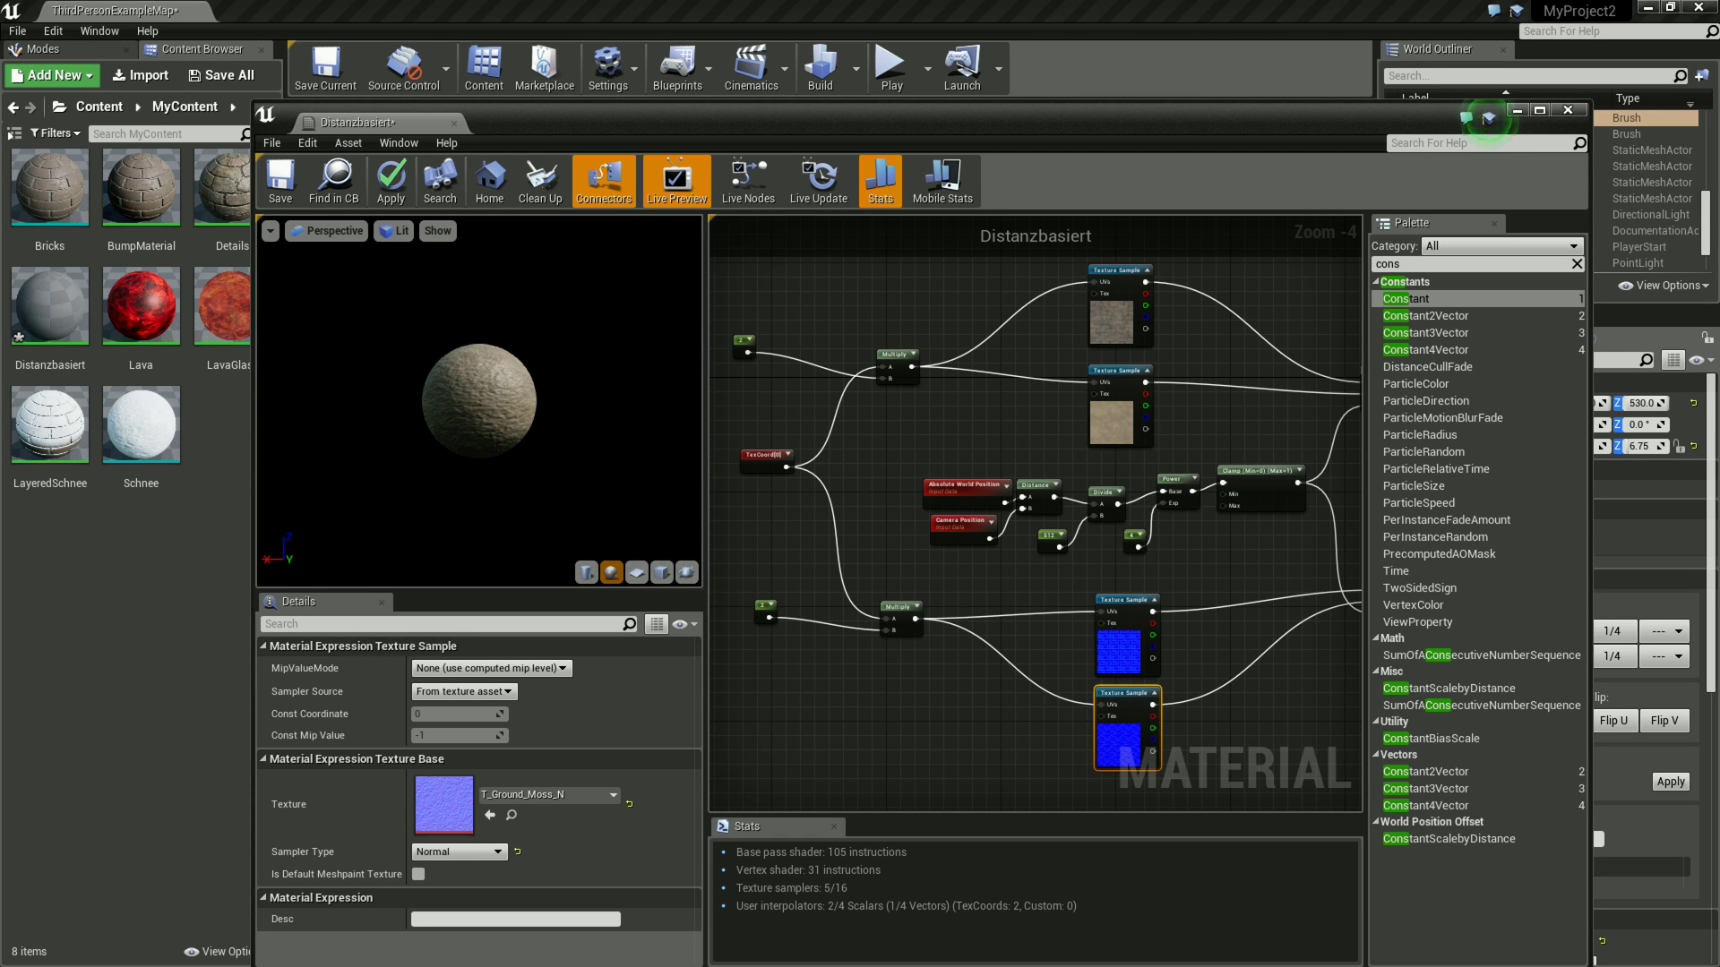
pyautogui.scroll(3, 479, 401)
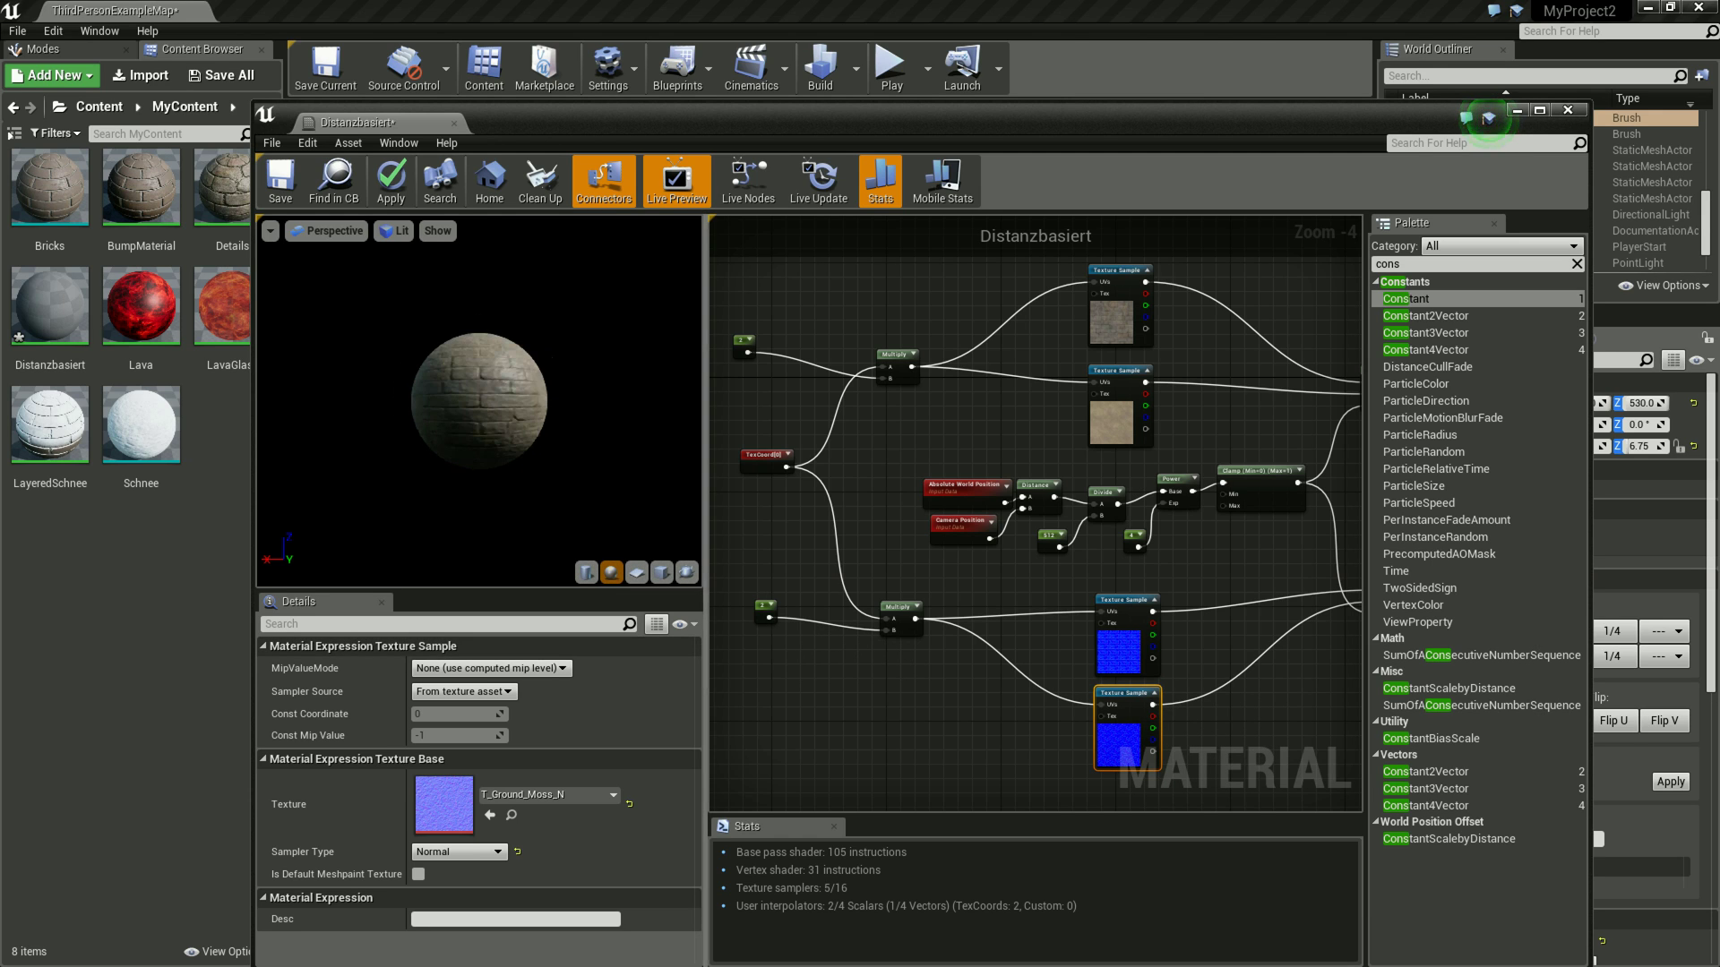
pyautogui.moveTo(1074, 447); pyautogui.dragTo(942, 480, button='right')
pyautogui.scroll(-2, 480, 401)
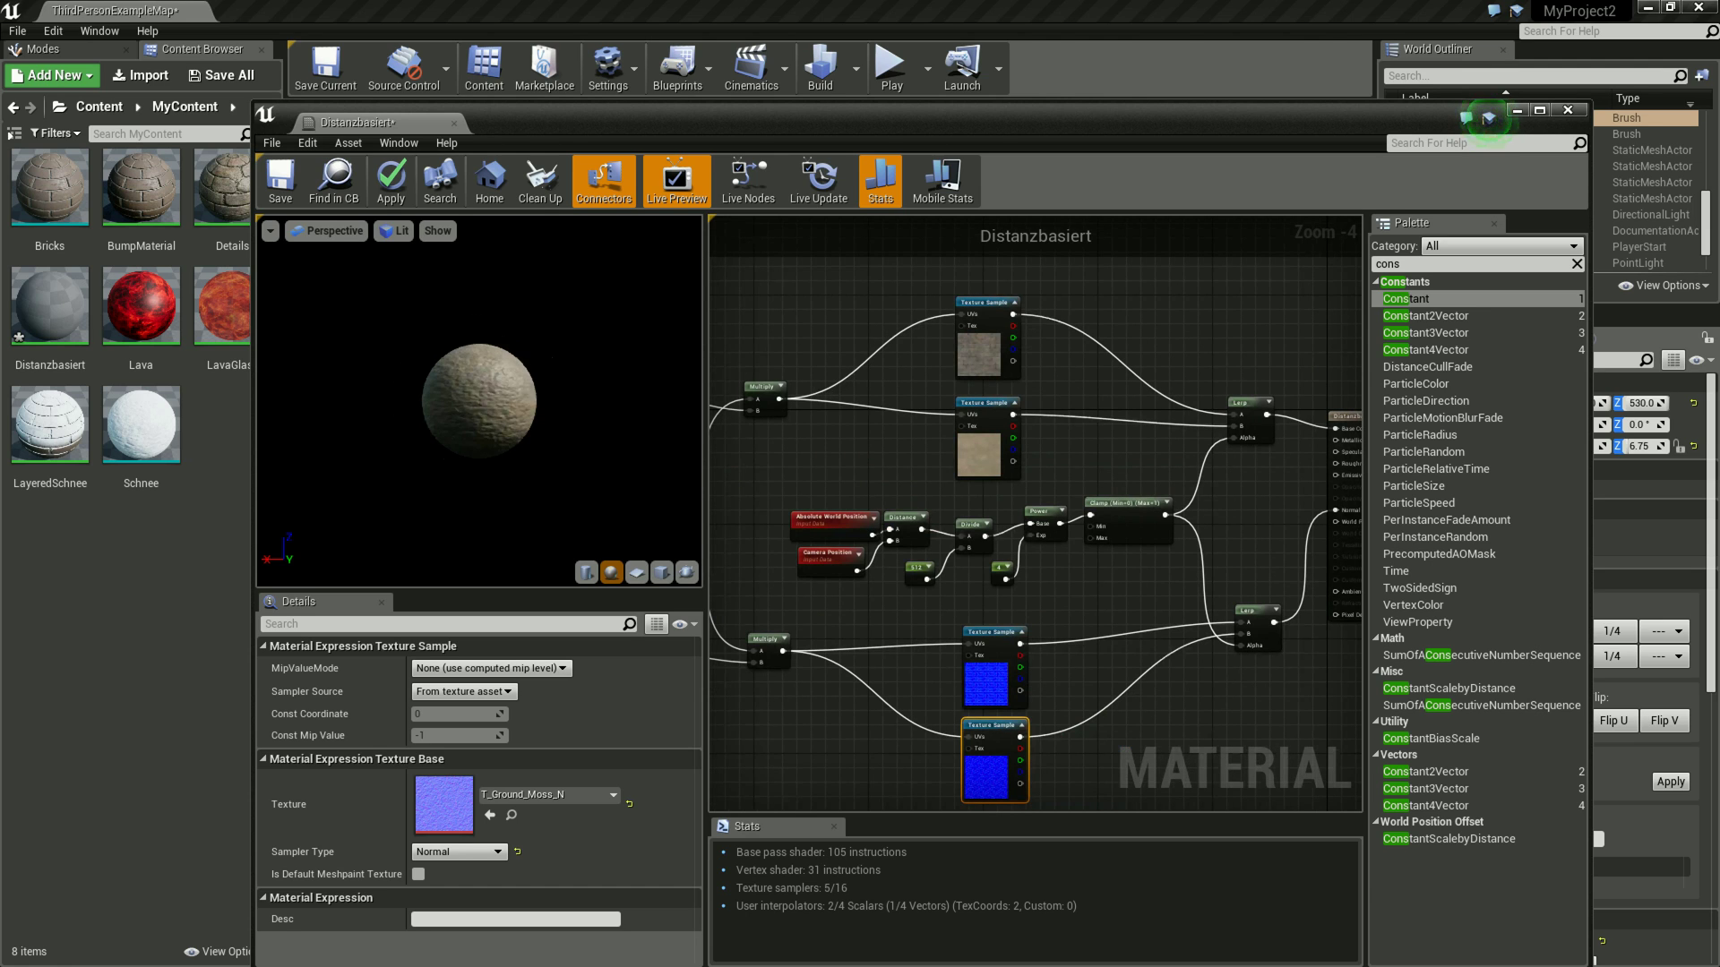